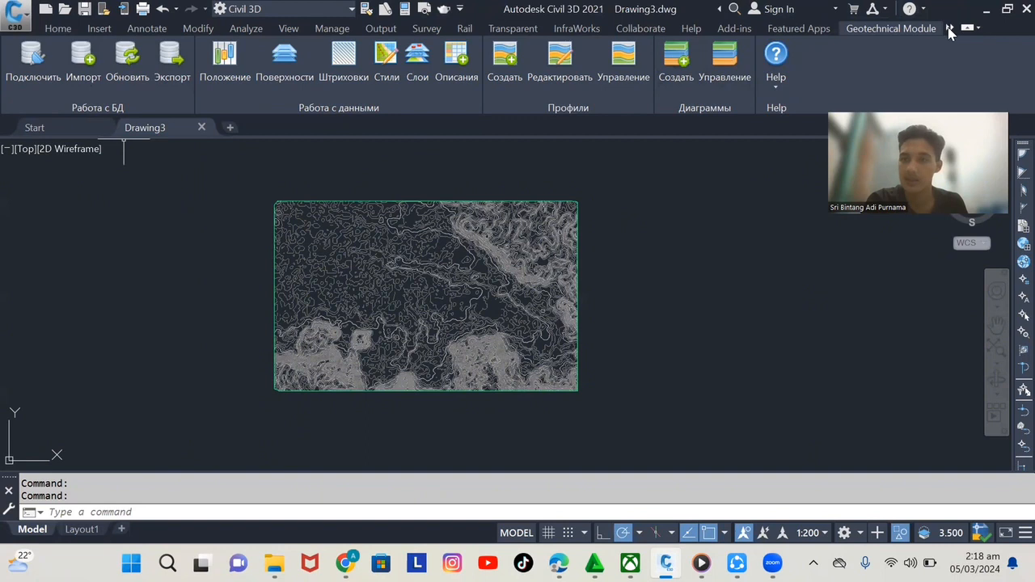
click(951, 29)
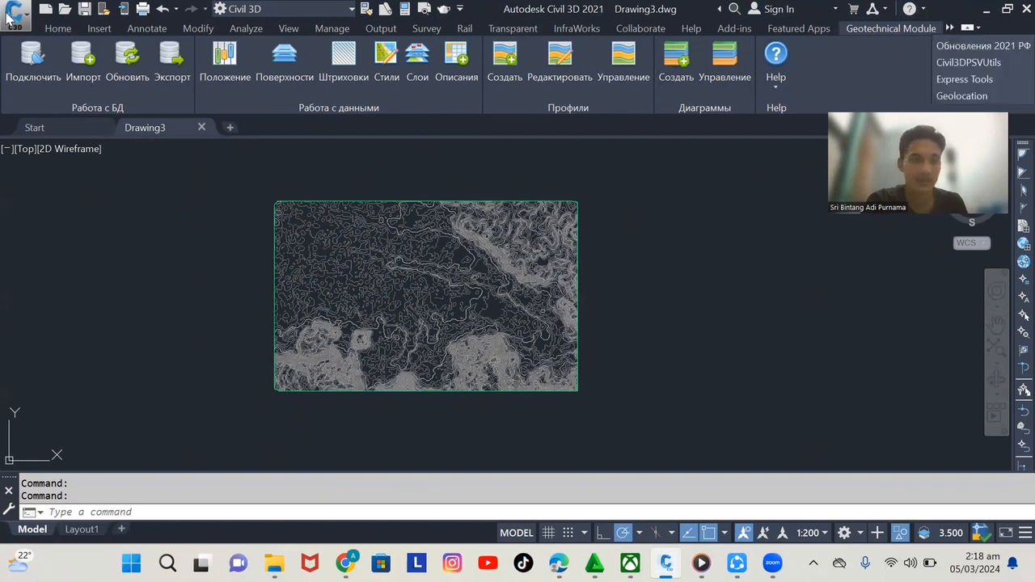
click(72, 34)
click(65, 31)
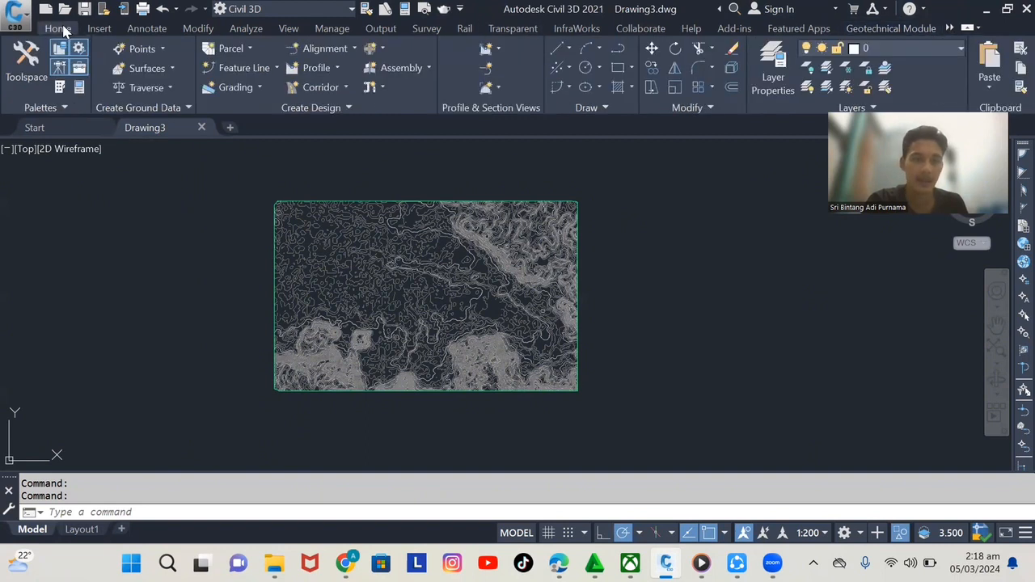
mouse_move(123, 127)
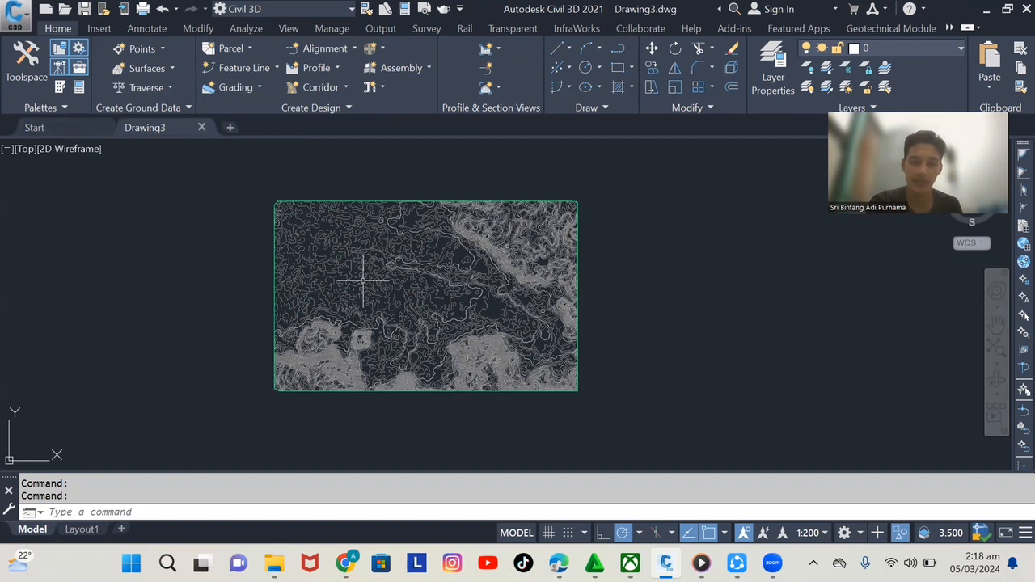
- Examine the contour lines of the terrain surface up close and in full extent
scroll(429, 304, up, 4)
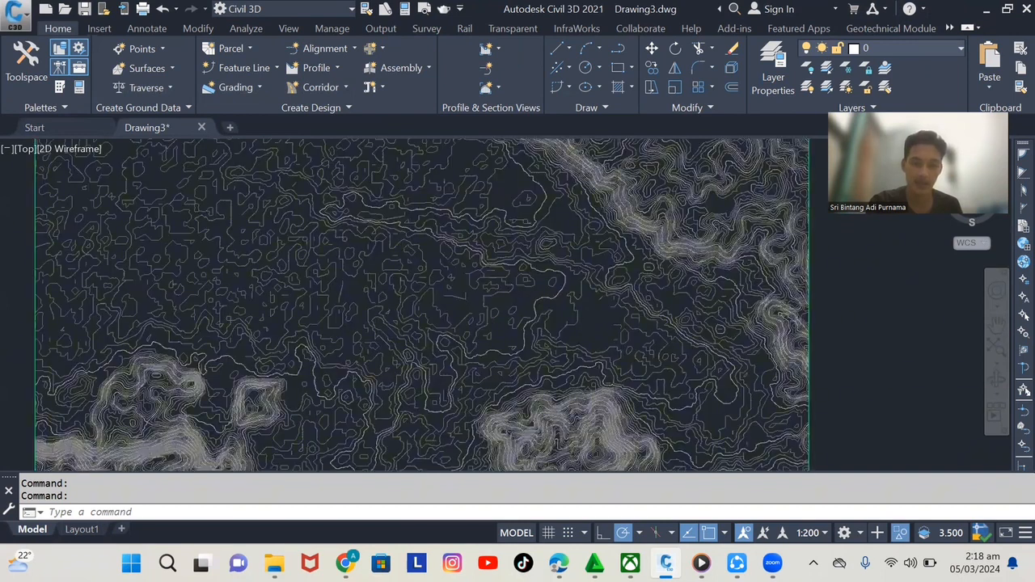
scroll(493, 439, down, 4)
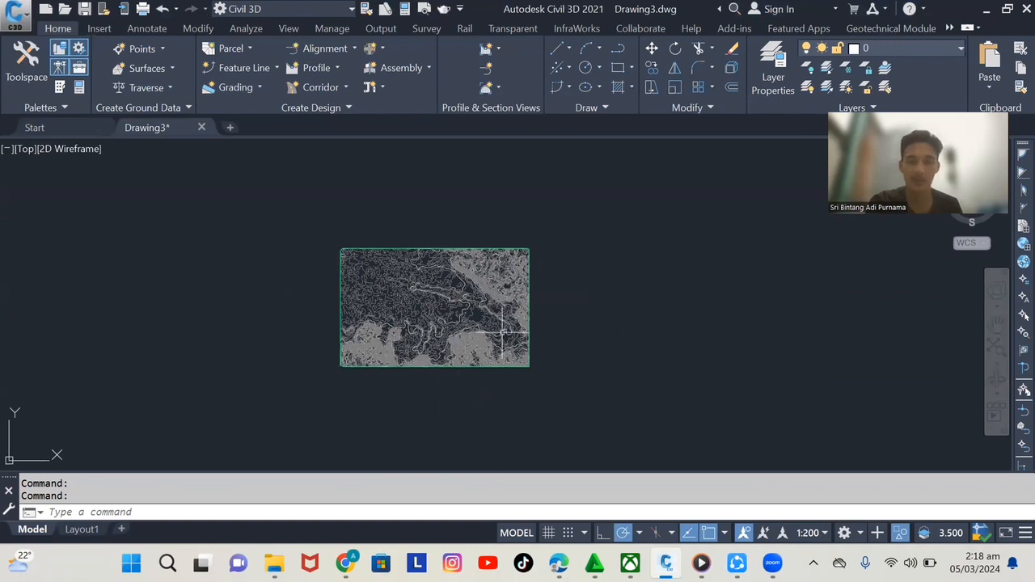
scroll(354, 277, up, 4)
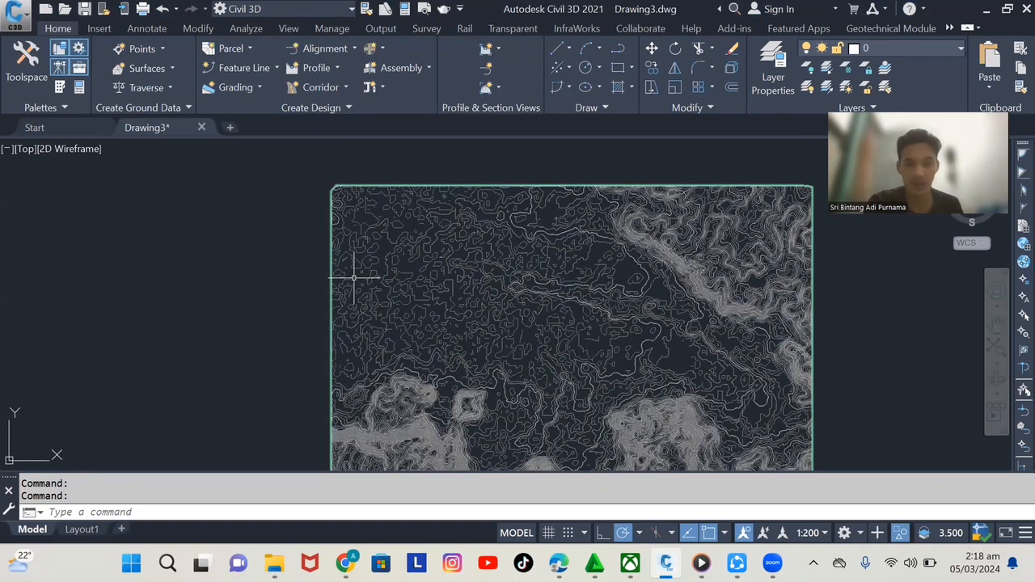
scroll(353, 278, down, 4)
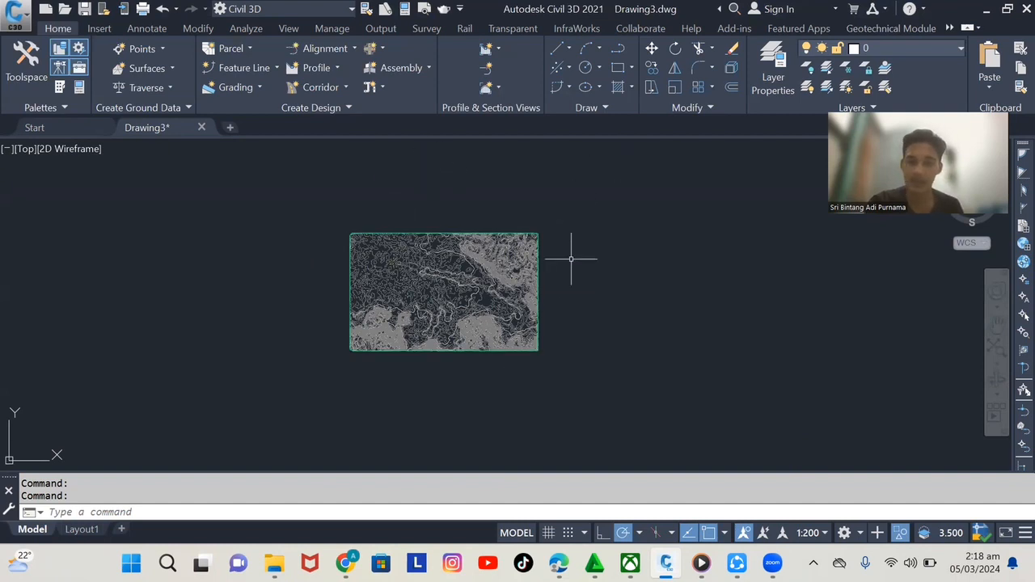
scroll(425, 285, up, 4)
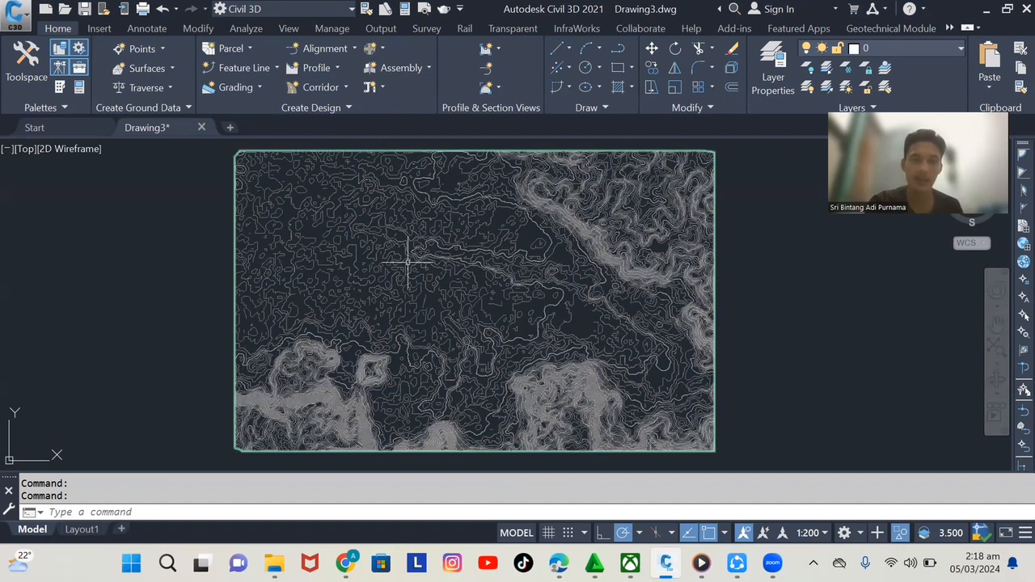
scroll(413, 275, down, 4)
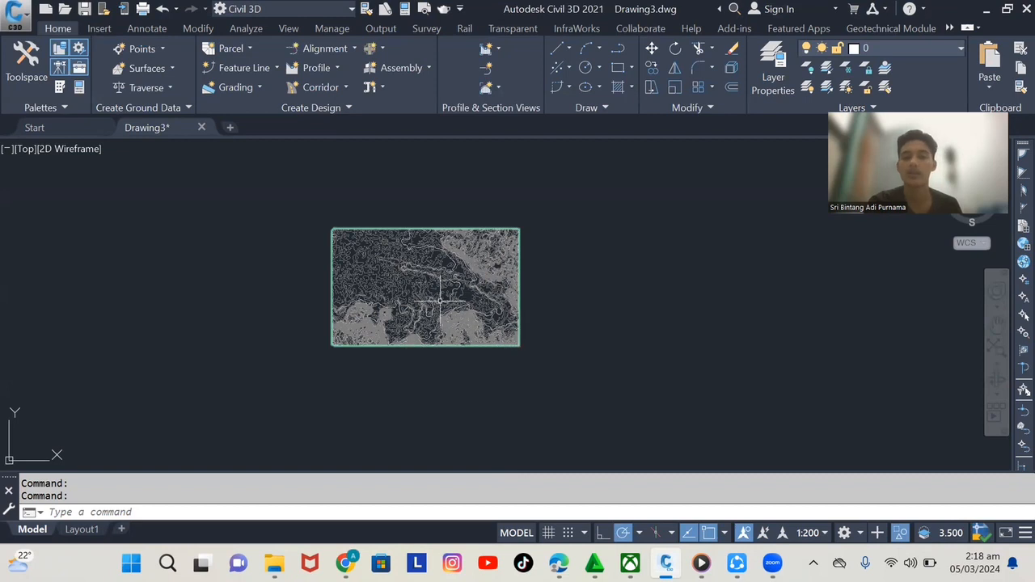
scroll(438, 302, up, 2)
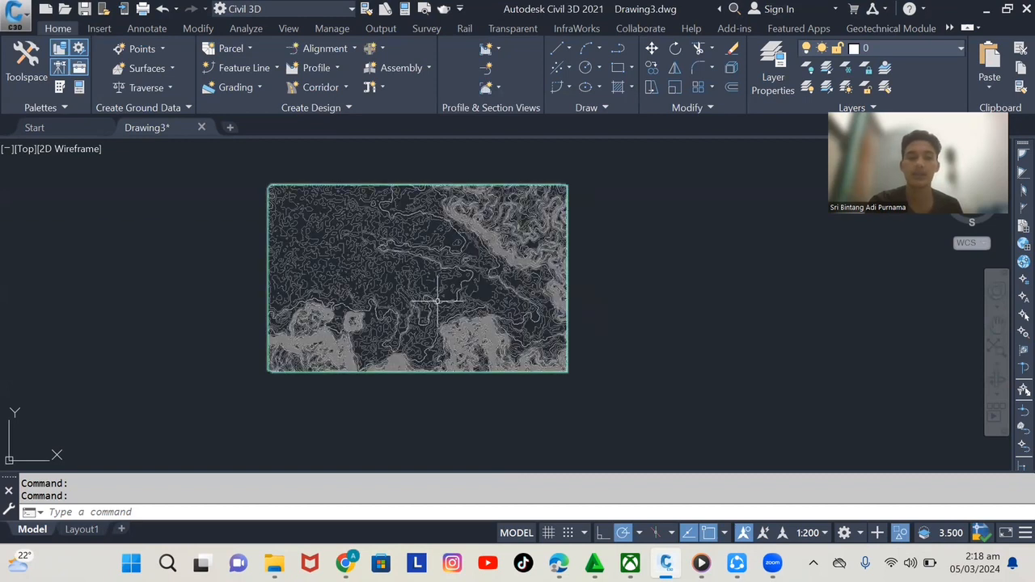
scroll(357, 274, up, 2)
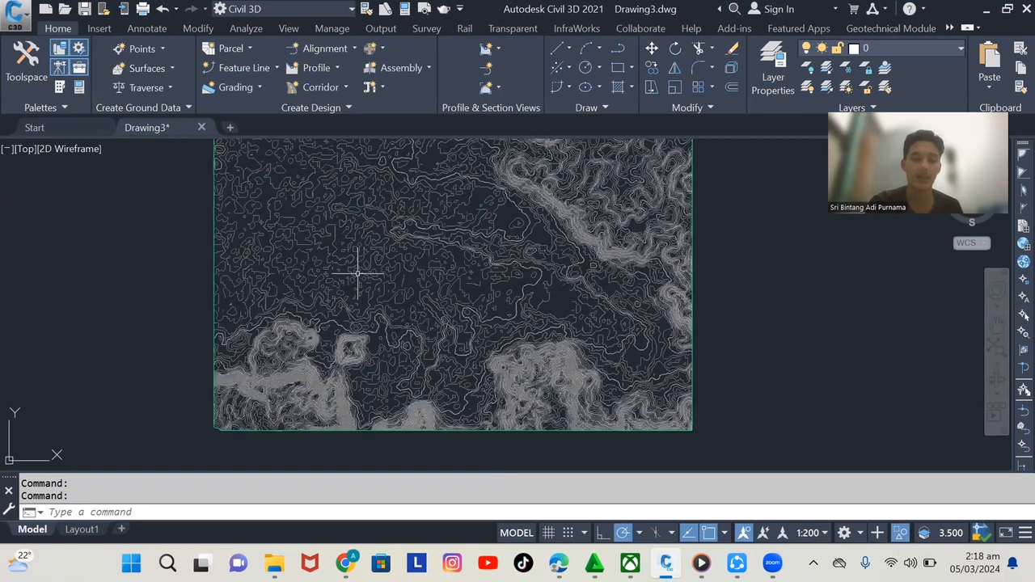
scroll(341, 300, down, 2)
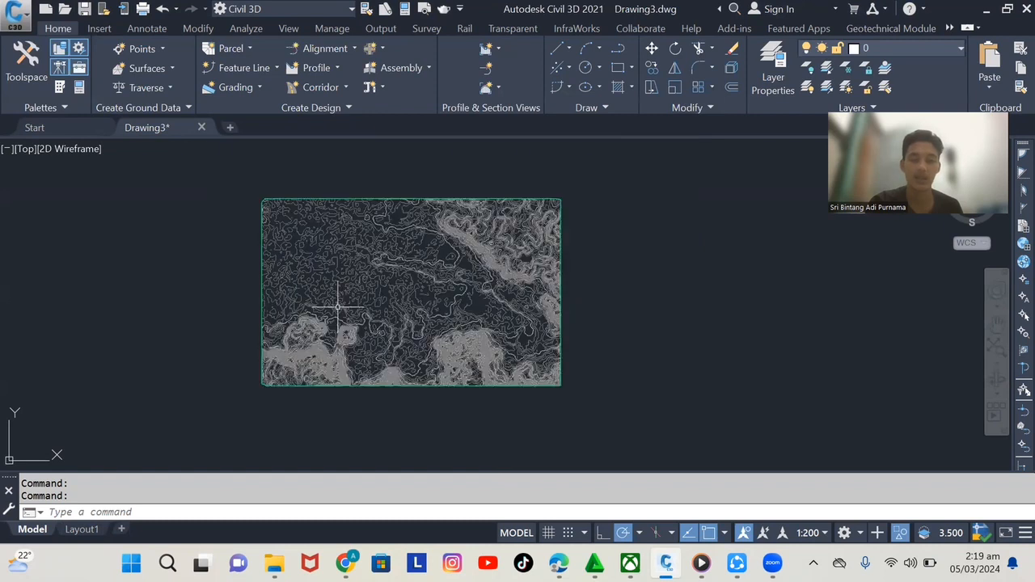
mouse_move(336, 297)
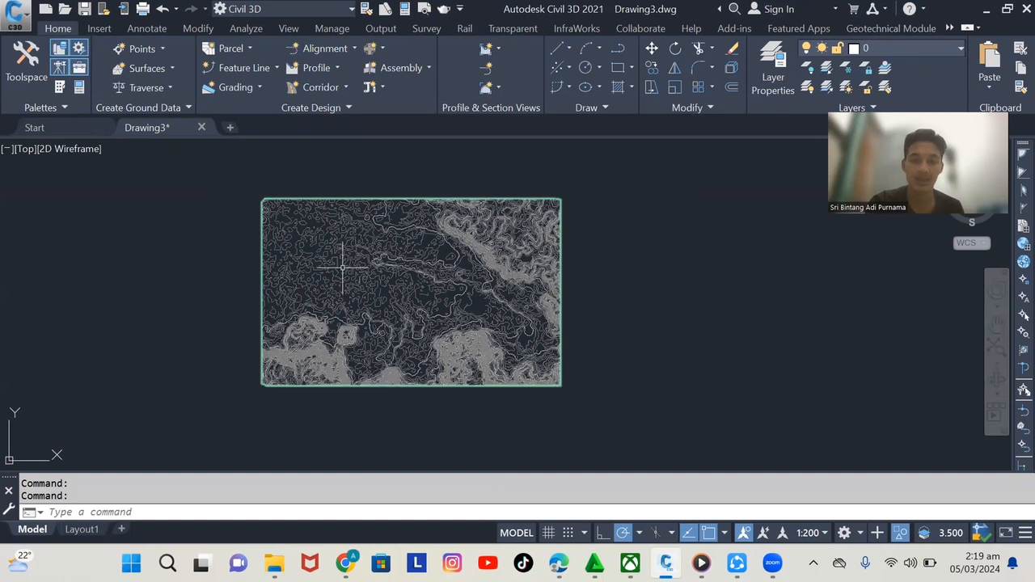
scroll(343, 267, up, 2)
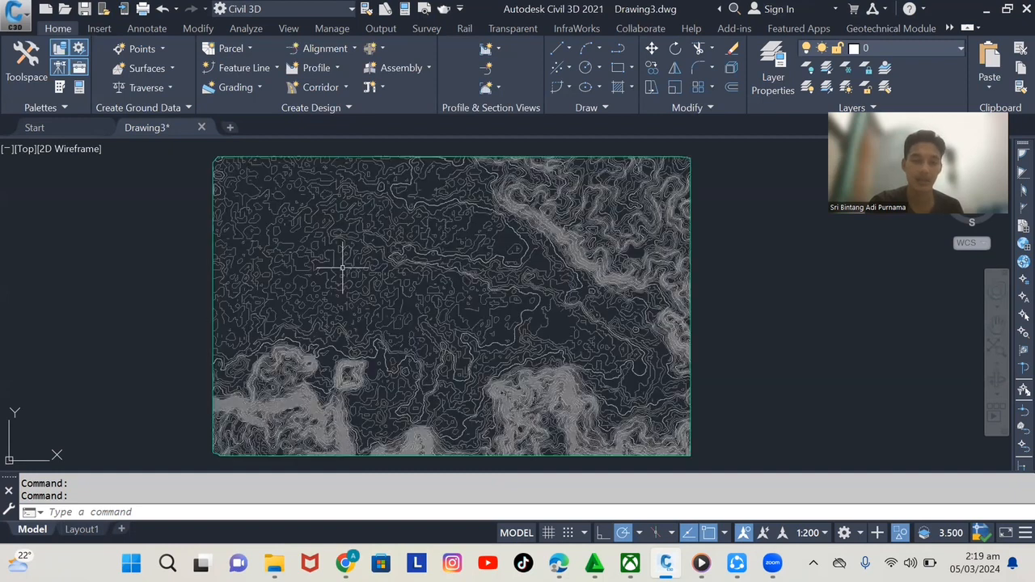
mouse_move(342, 267)
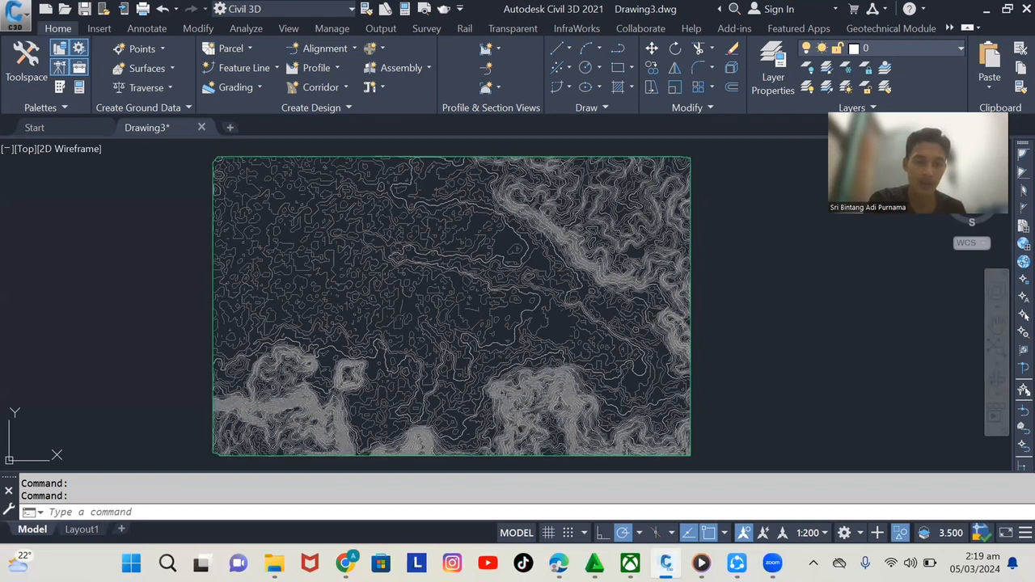
- Set the contour surface's display style to Elevation Banding (2D) in its surface properties
click(218, 172)
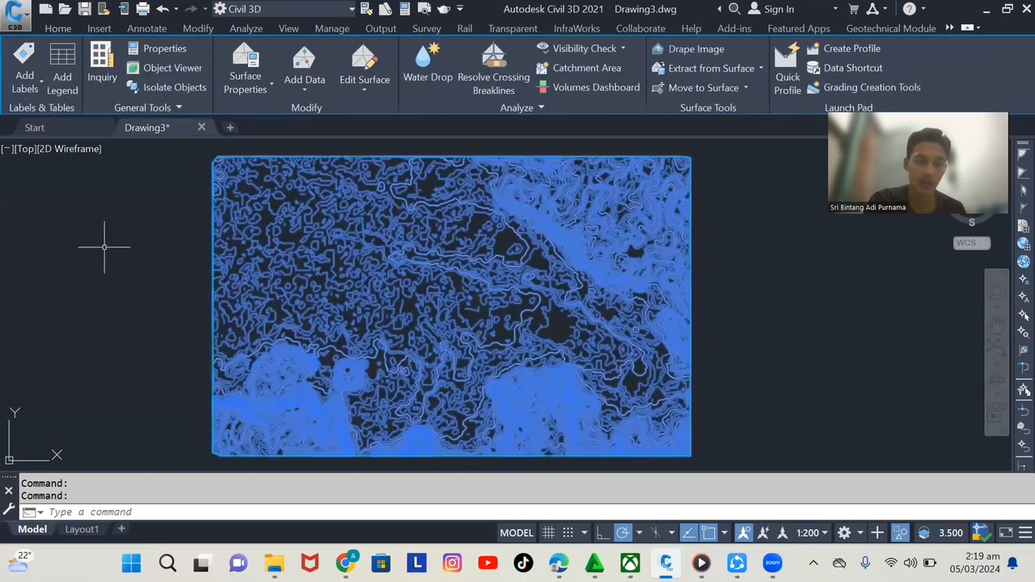
right_click(299, 181)
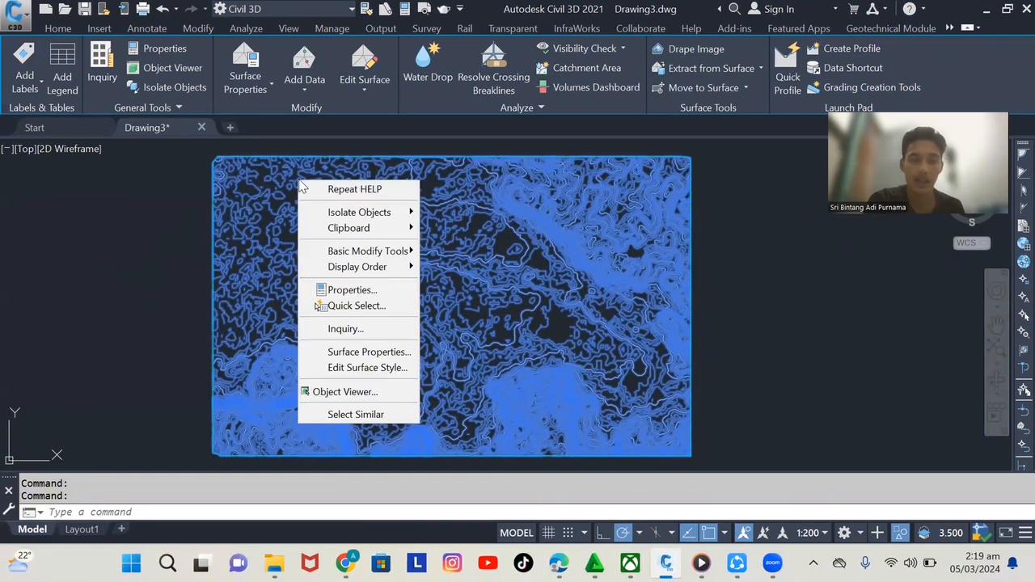
click(385, 353)
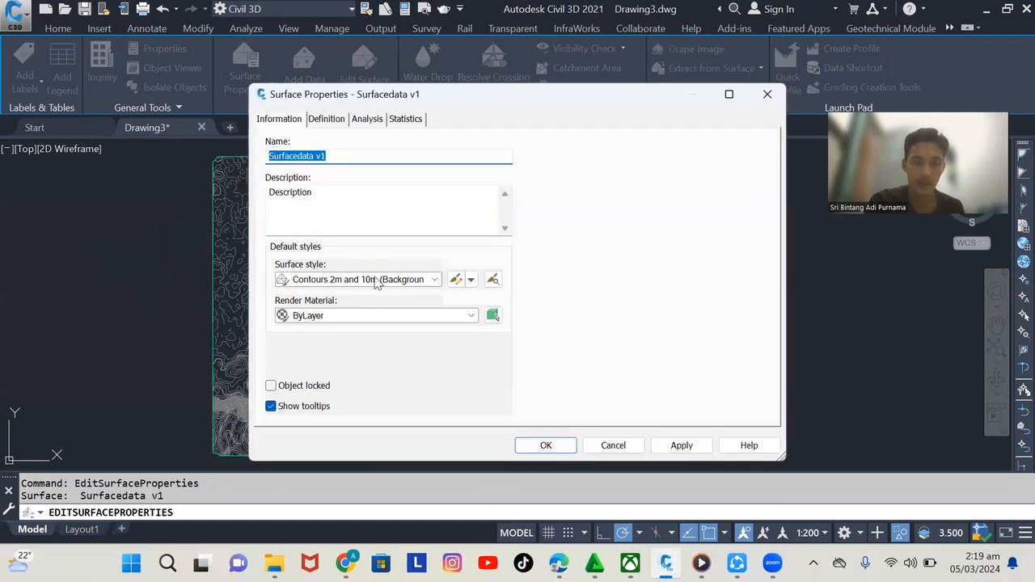
click(435, 280)
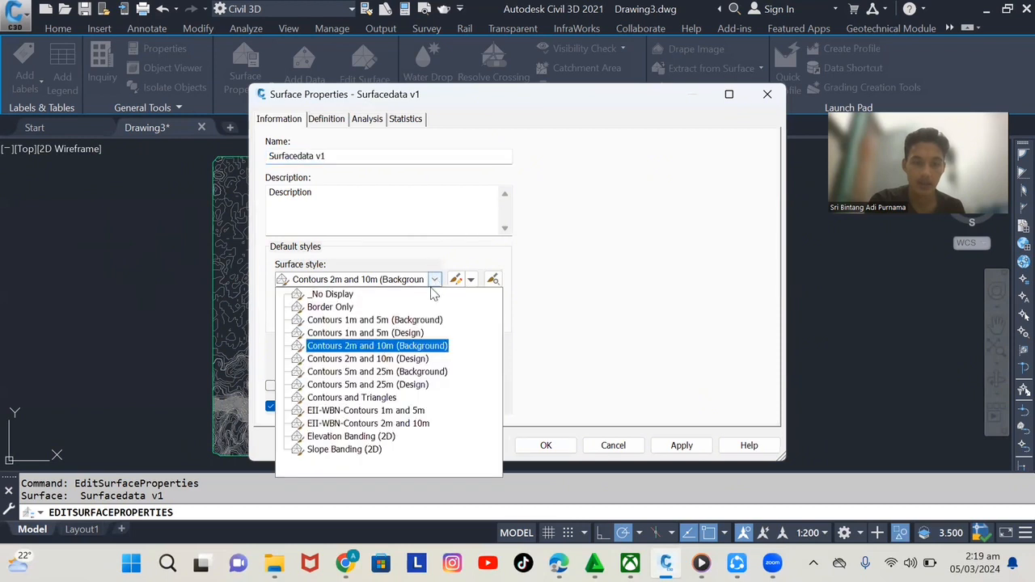
click(374, 439)
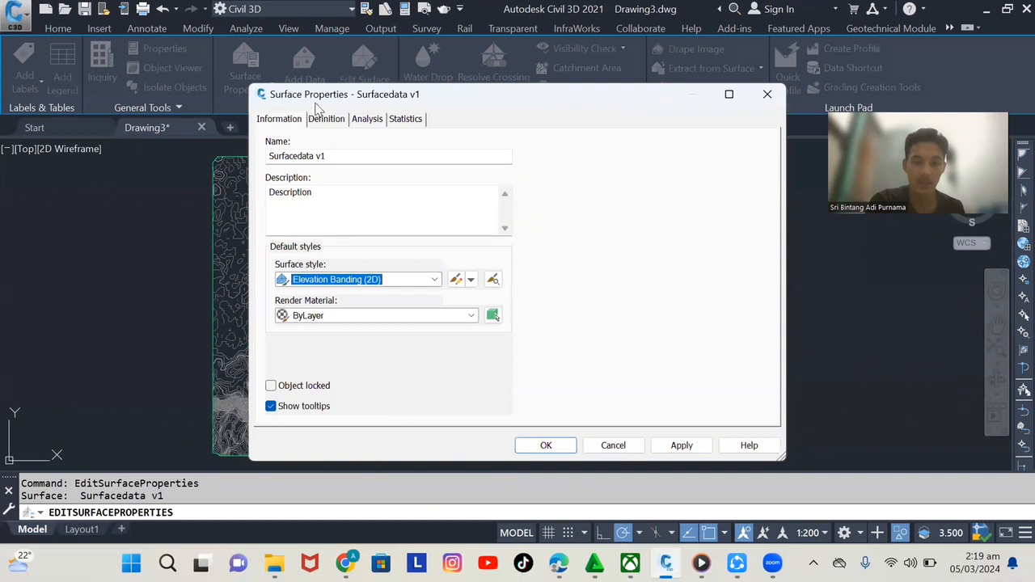
- Run an Elevations analysis with 10 ranges on the surface, apply it and deselect the surface
click(368, 122)
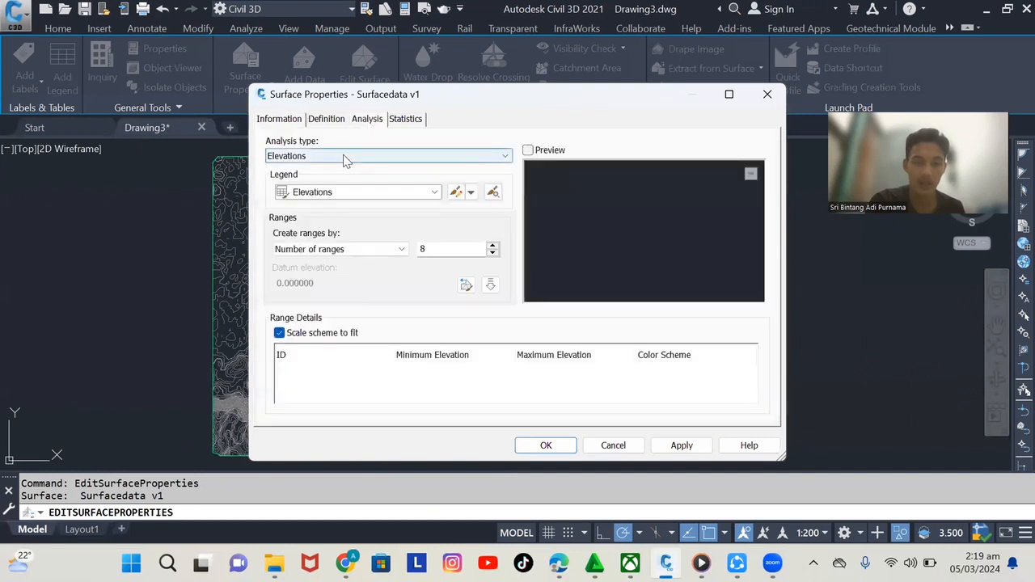
double_click(438, 247)
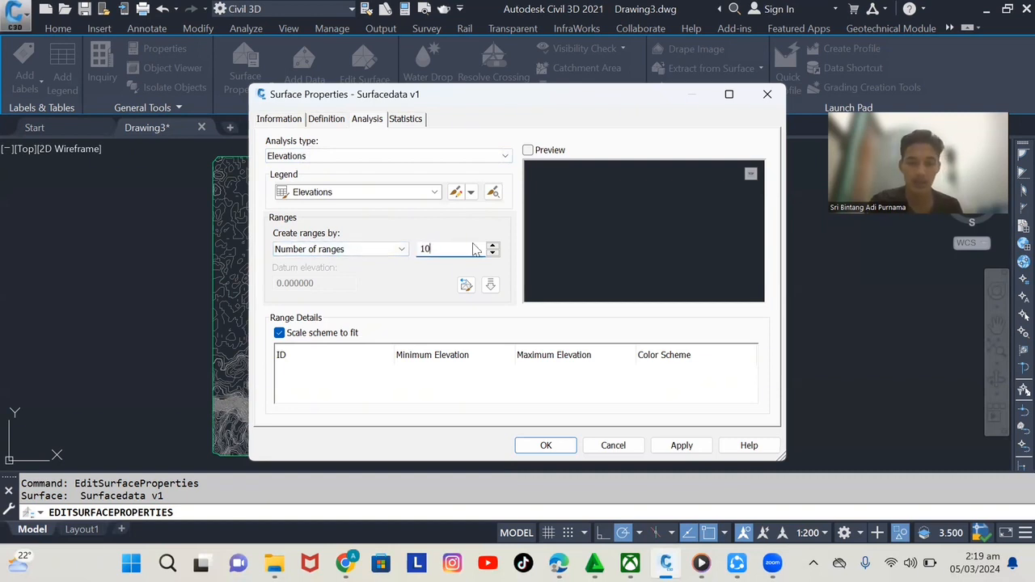
click(494, 287)
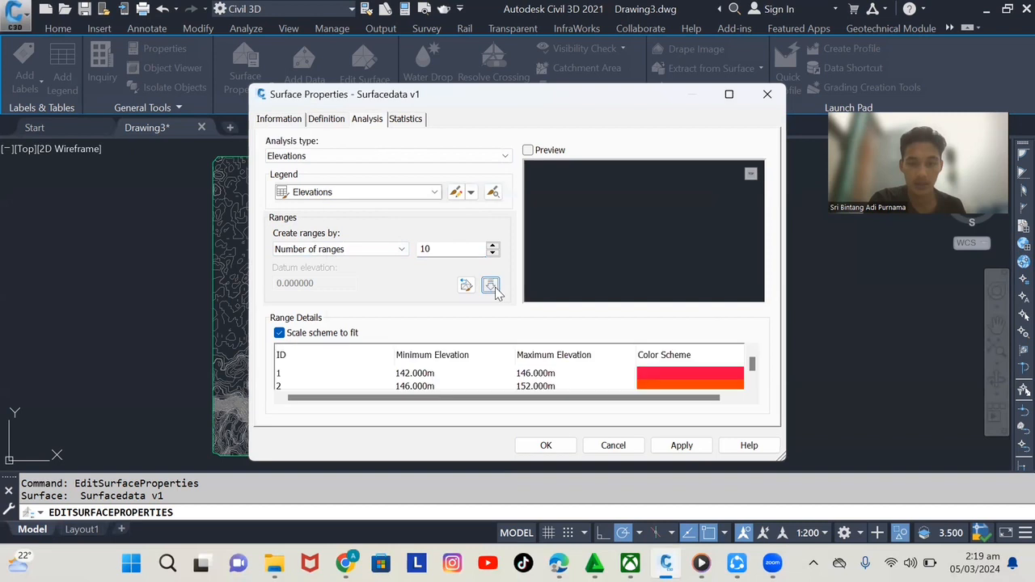
click(681, 446)
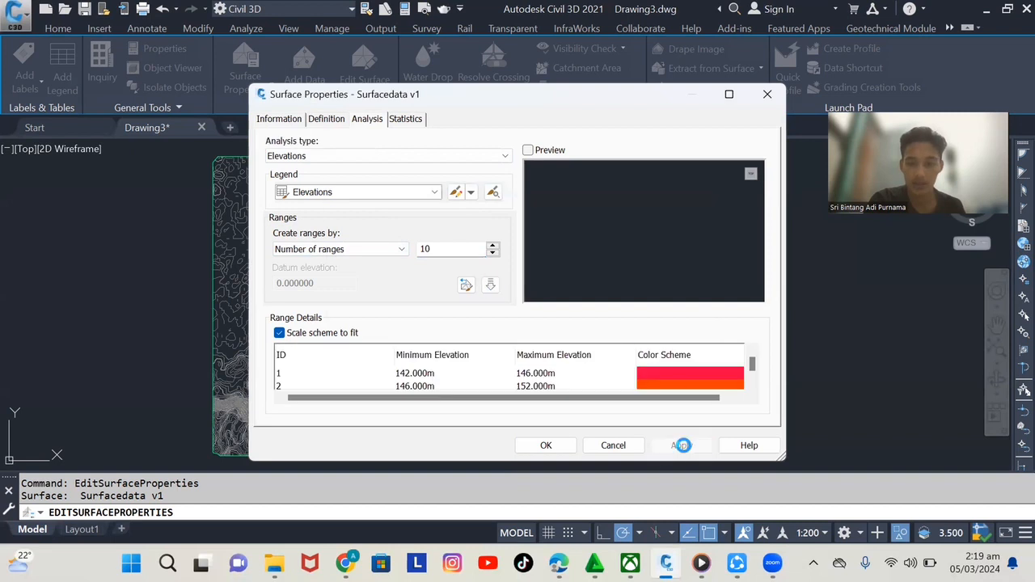
click(560, 446)
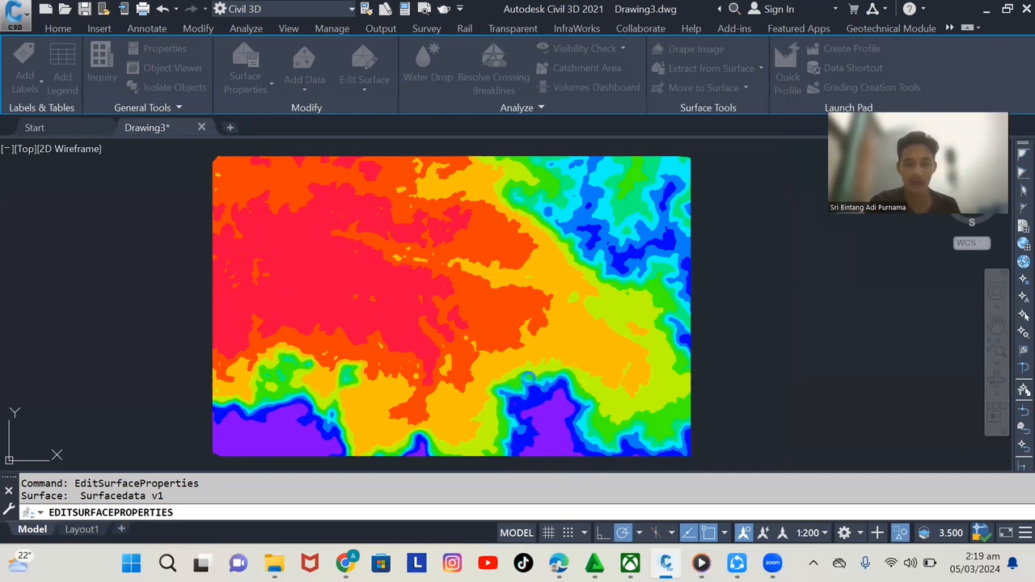
key(Escape)
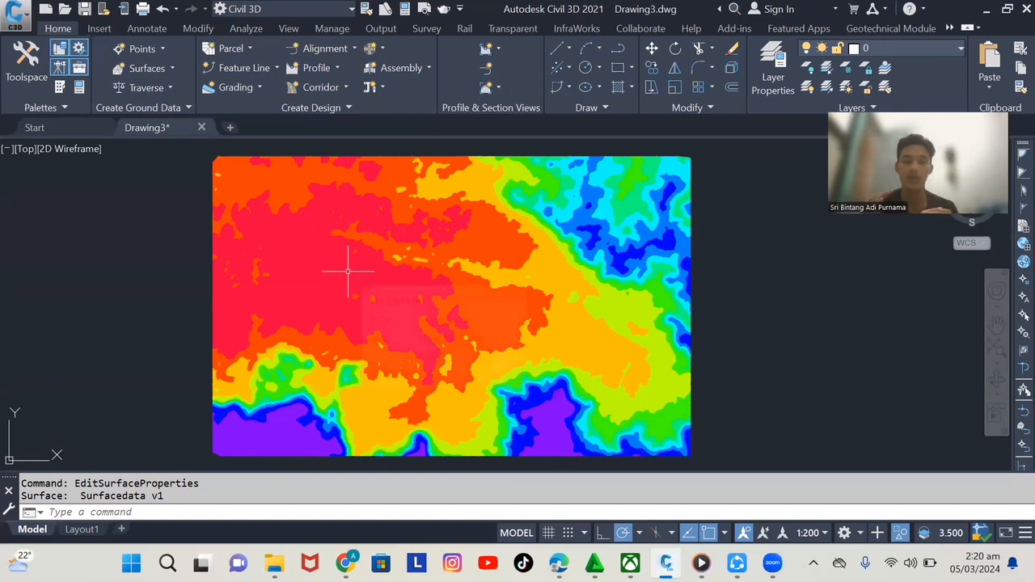
- Draw a circle with a radius of about 230 units in the empty area just east of the surface
mouse_move(347, 272)
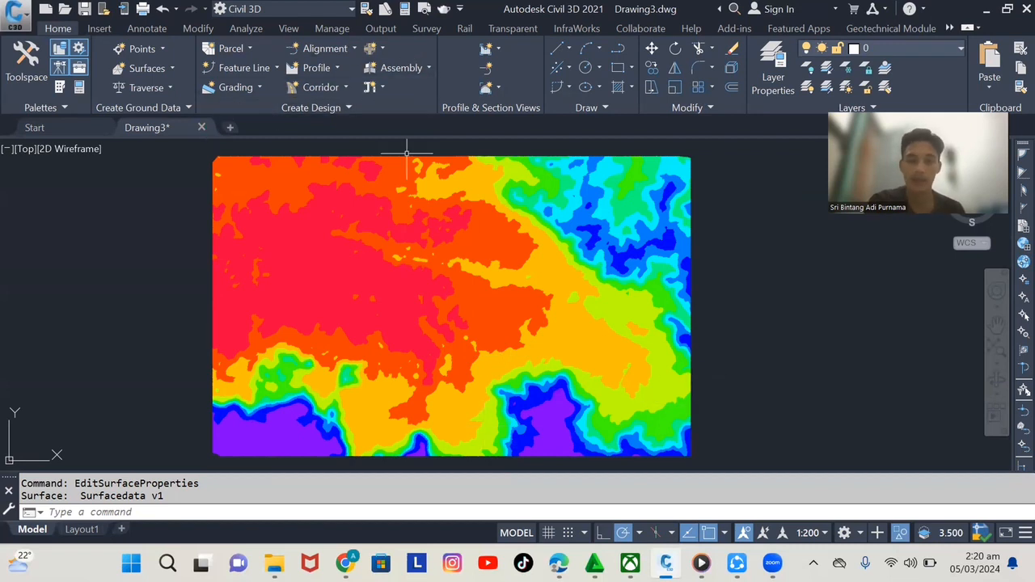
scroll(141, 191, down, 2)
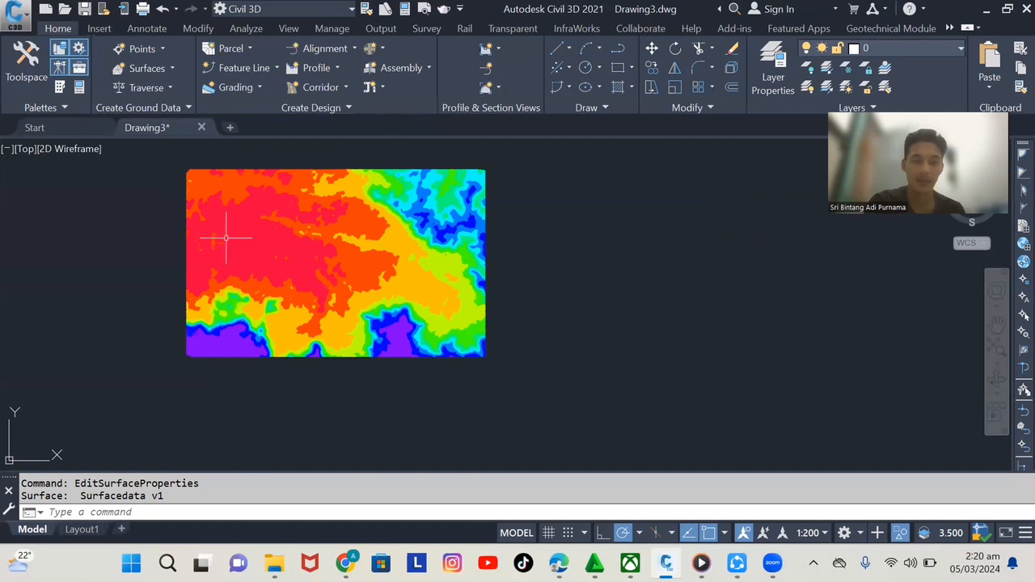
scroll(518, 237, up, 2)
mouse_move(526, 239)
middle_down()
mouse_move(604, 315)
mouse_move(474, 235)
middle_up()
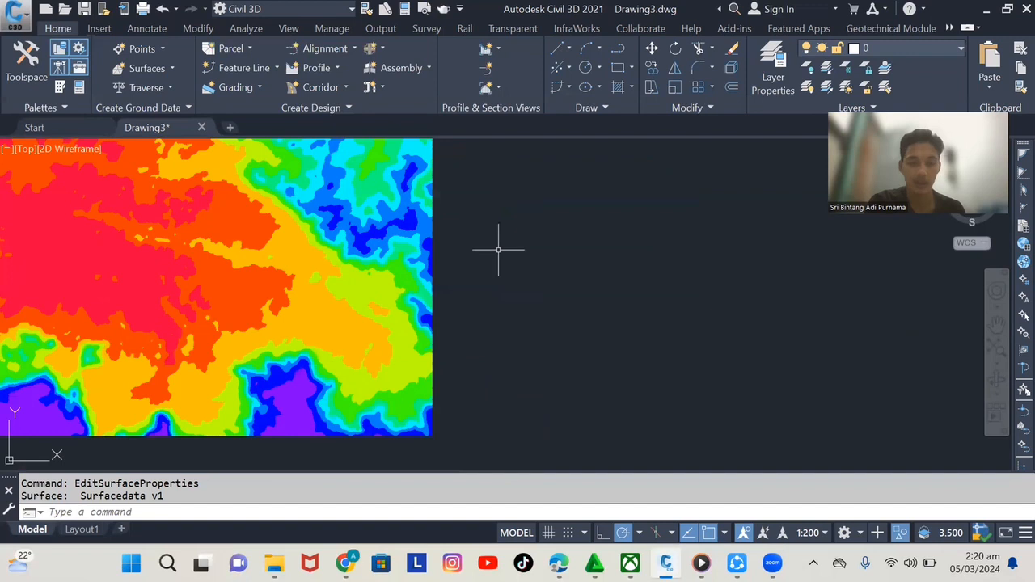
text(c)
key(Return)
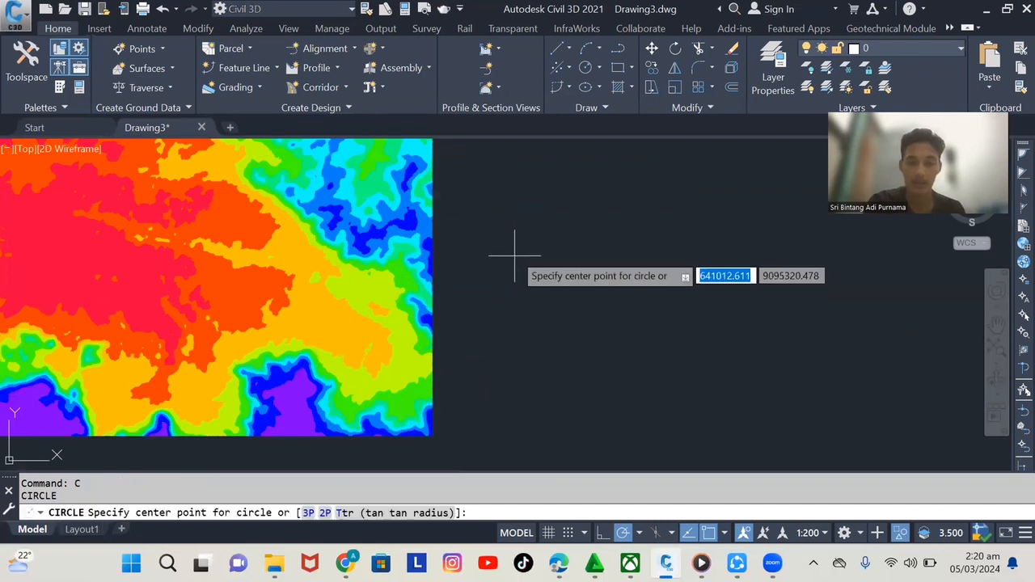
click(522, 240)
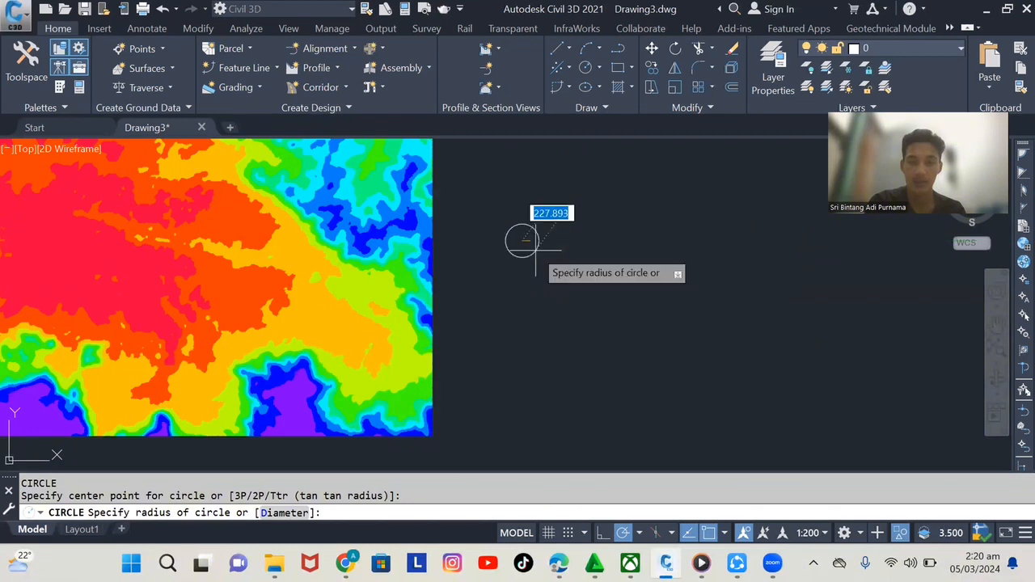
click(531, 240)
- Draw a vertical polyline from the circle's centre up to its top edge
scroll(528, 251, up, 6)
text(pl)
key(Return)
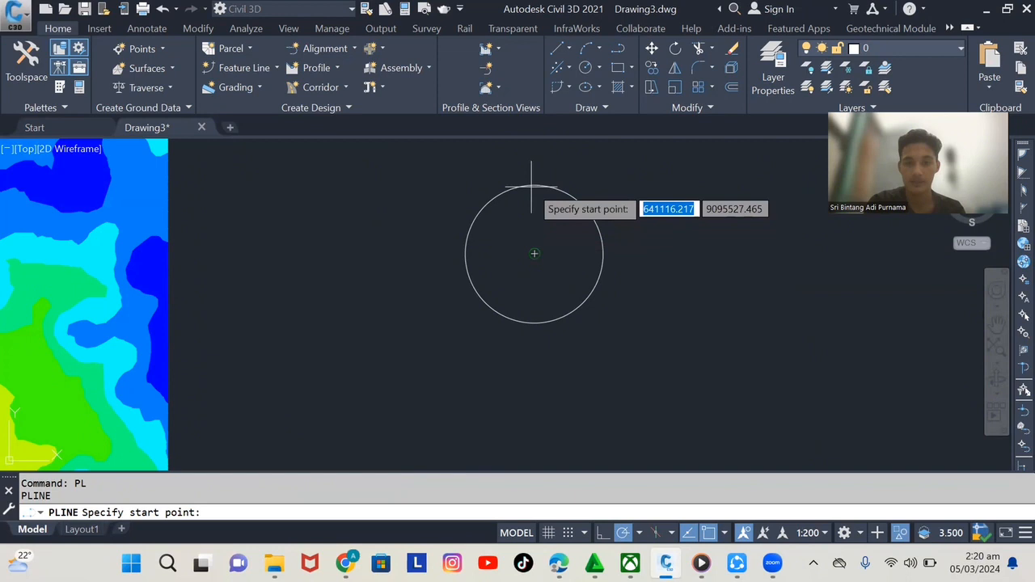
click(534, 254)
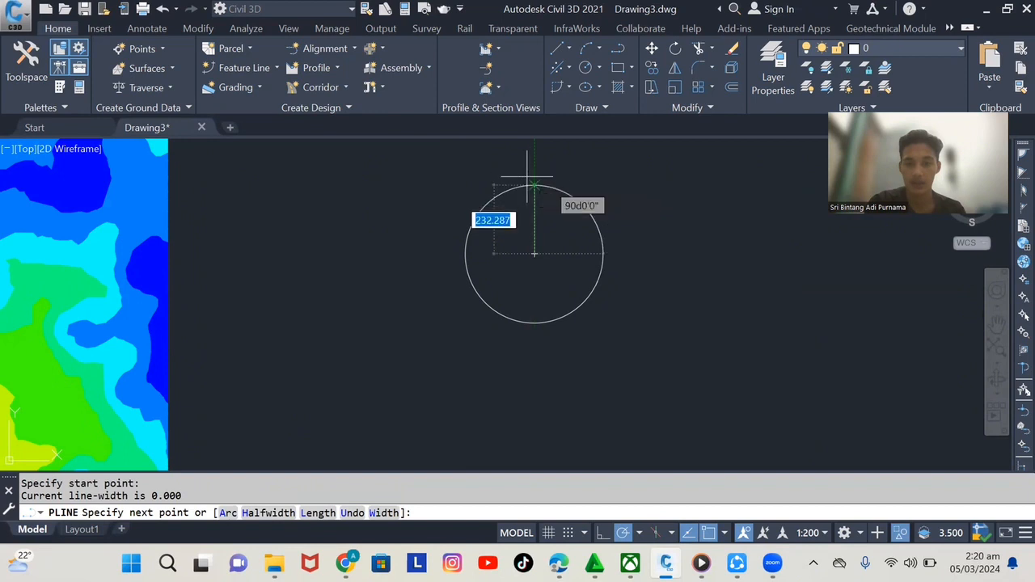
click(534, 185)
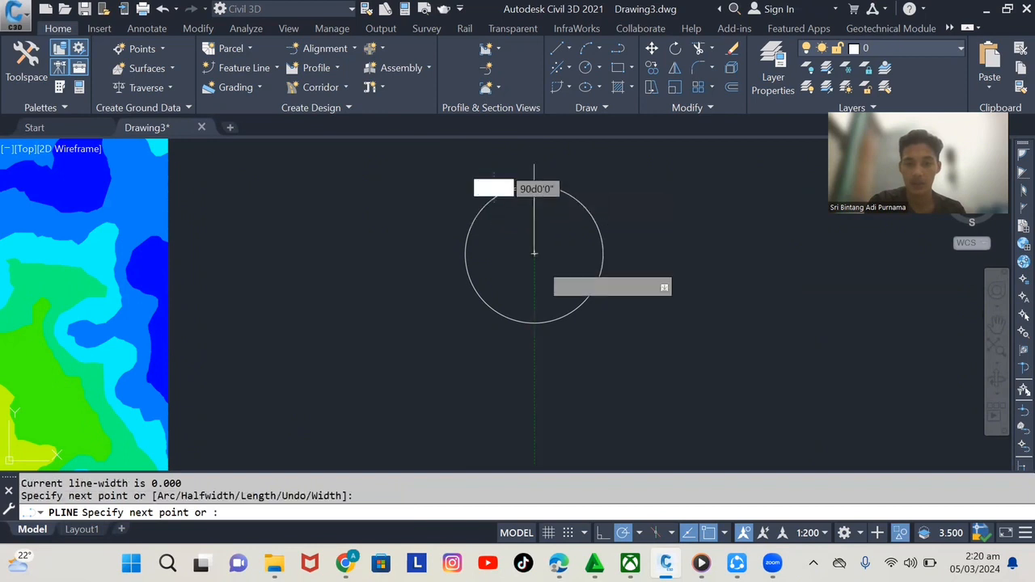
key(Return)
- Draw a horizontal polyline from the circle's centre to the east edge of the circle
key(Return)
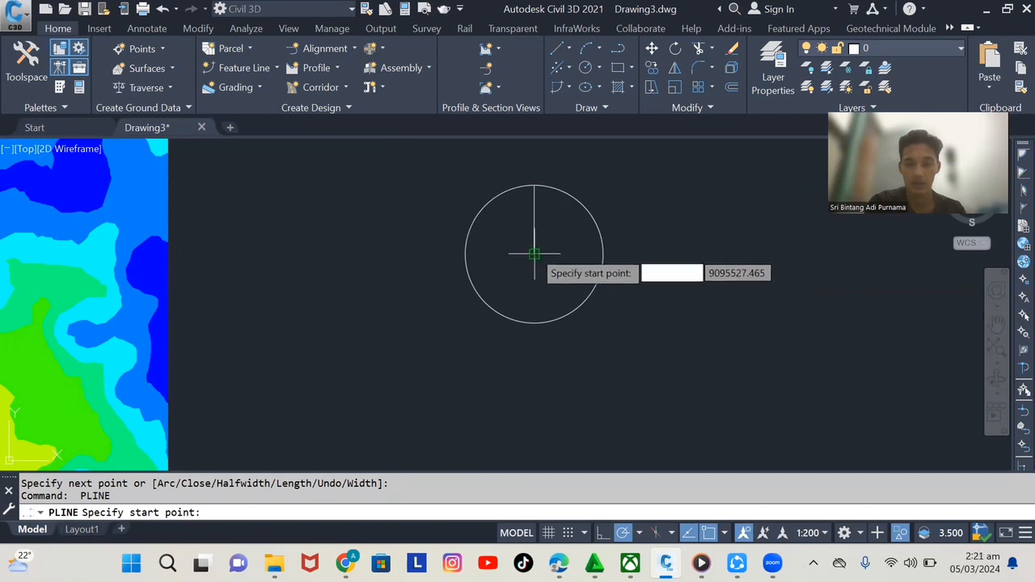
click(534, 252)
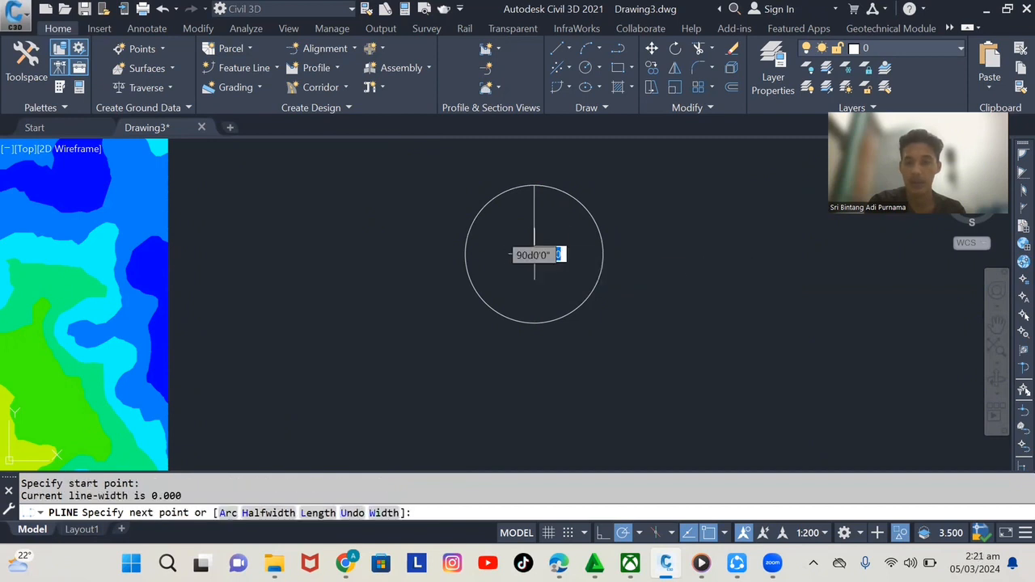
click(602, 253)
key(Escape)
- Scale the circle and its two polylines by a factor of 0.5 about the circle's centre
scroll(542, 294, down, 6)
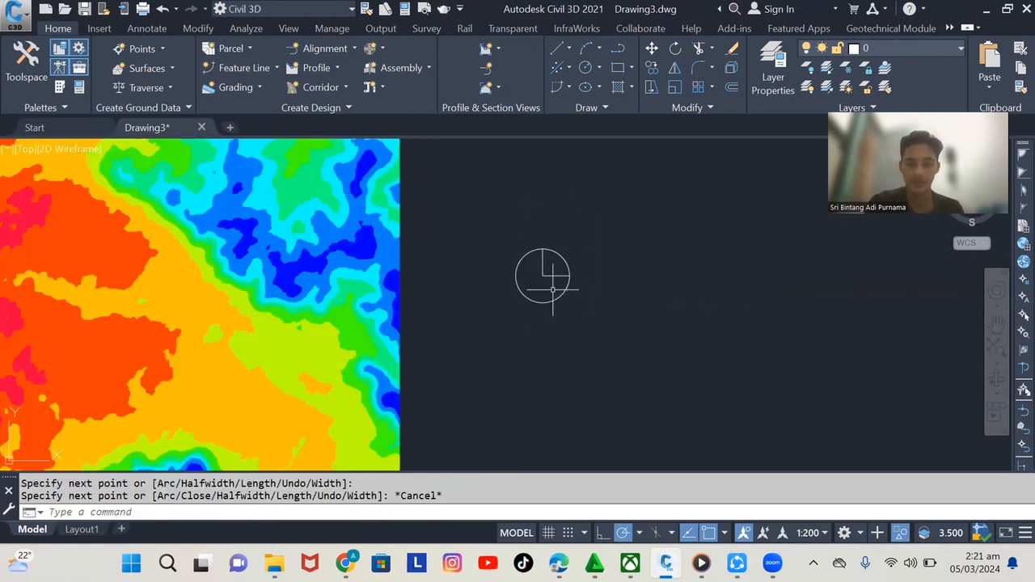
scroll(560, 286, up, 2)
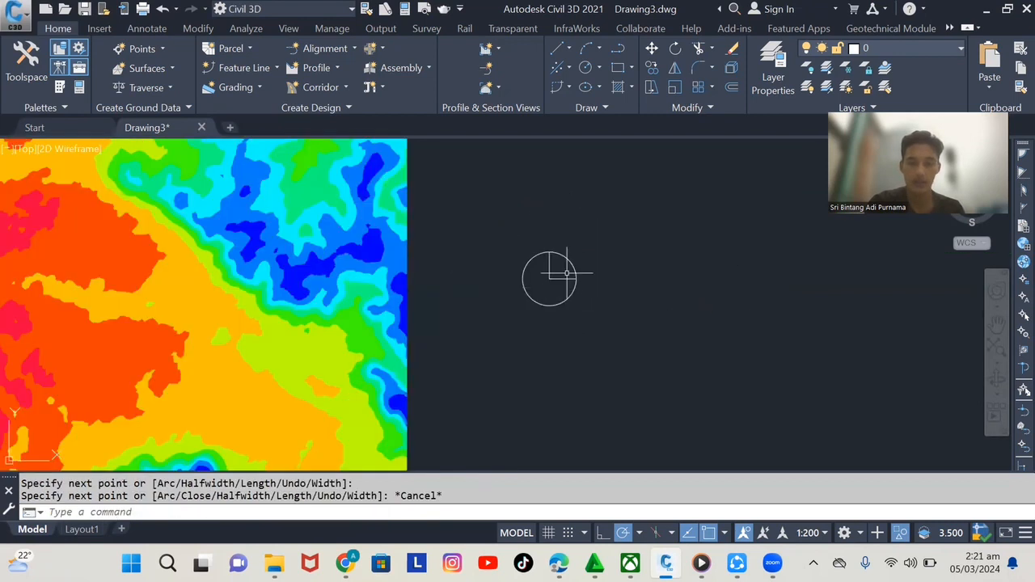
scroll(571, 275, up, 2)
click(605, 326)
click(485, 217)
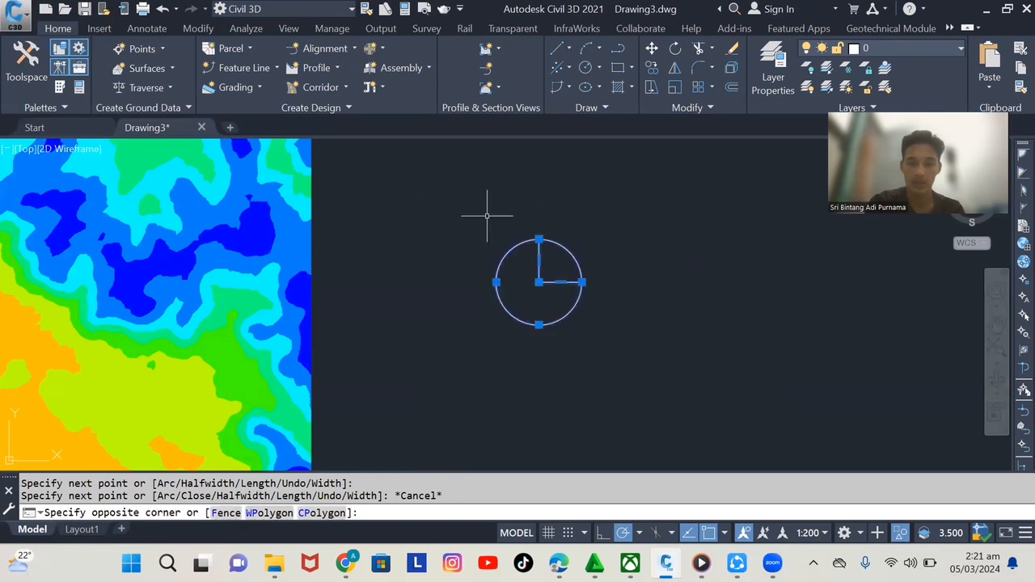
text(sc)
key(Return)
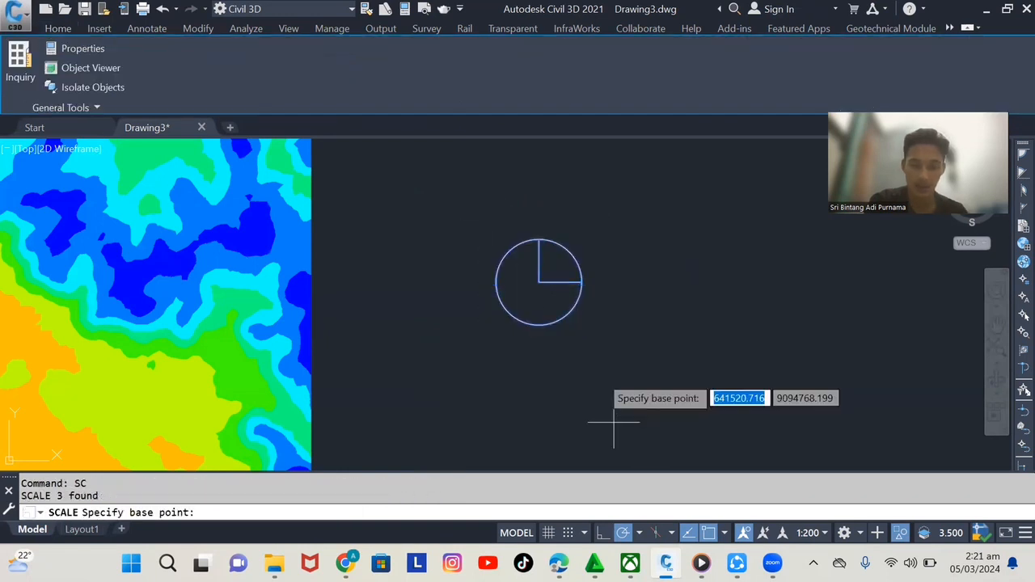
click(539, 282)
text(0.)
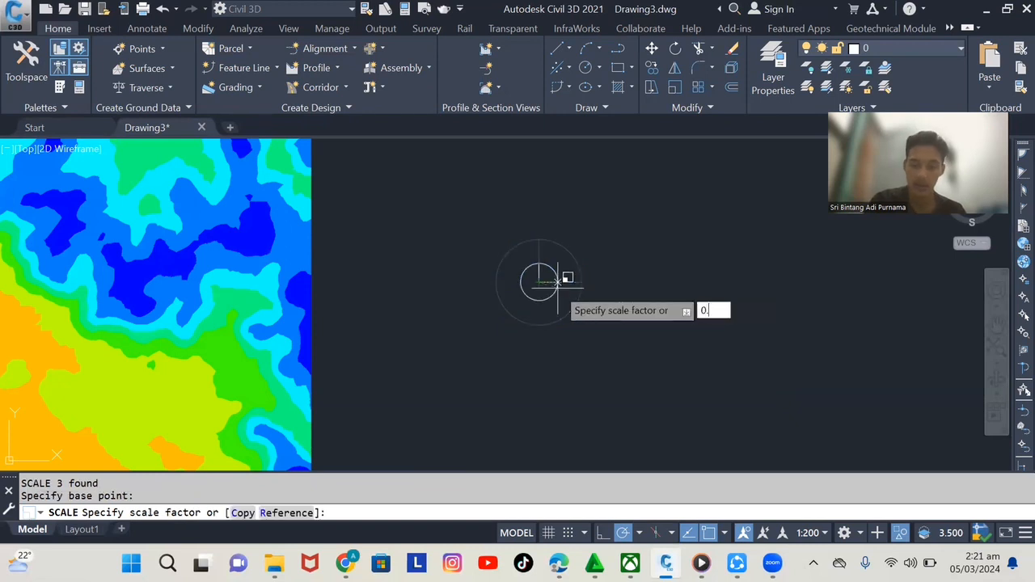
text(5)
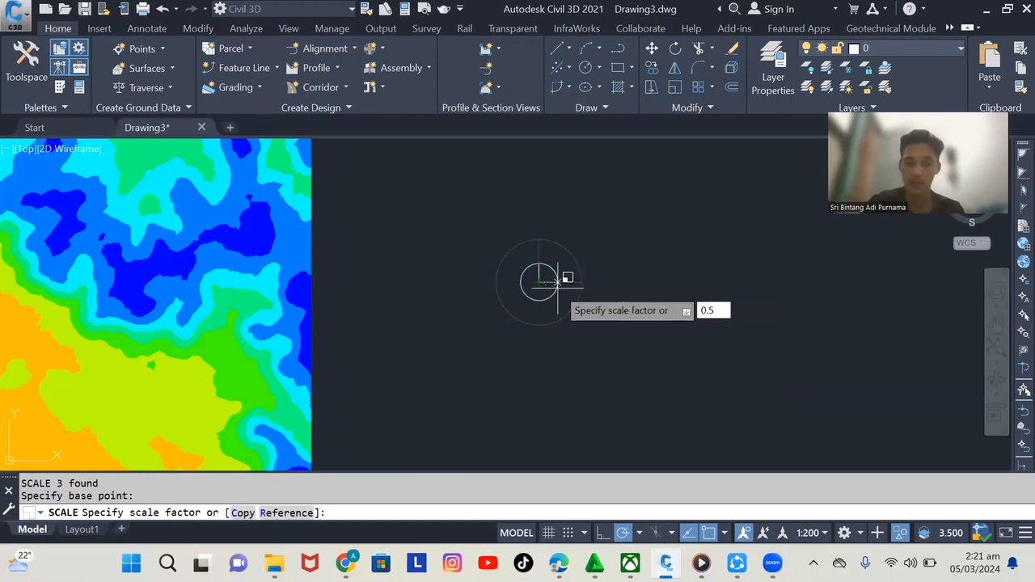
key(Return)
scroll(552, 294, up, 2)
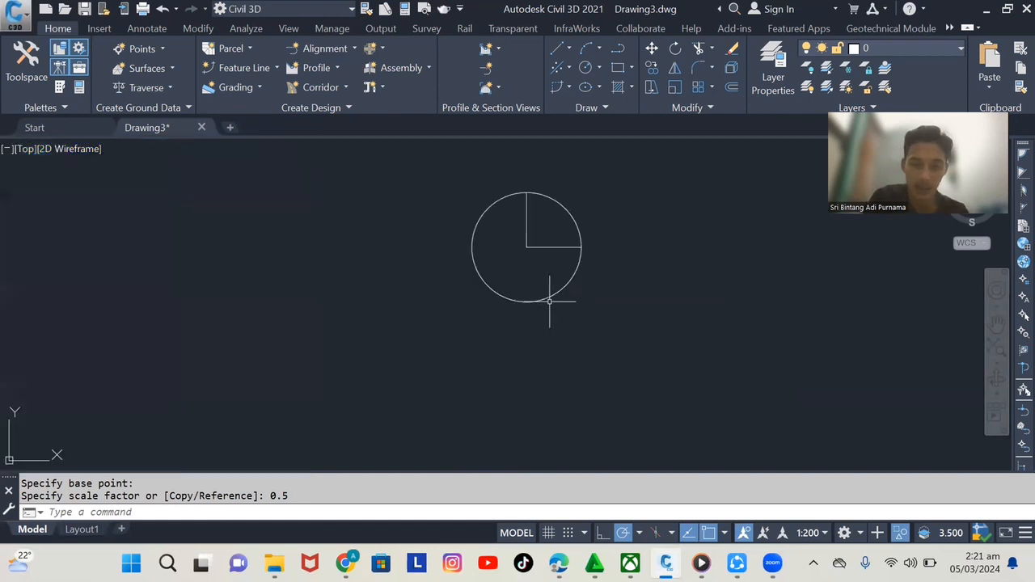
middle_drag(582, 296, 528, 304)
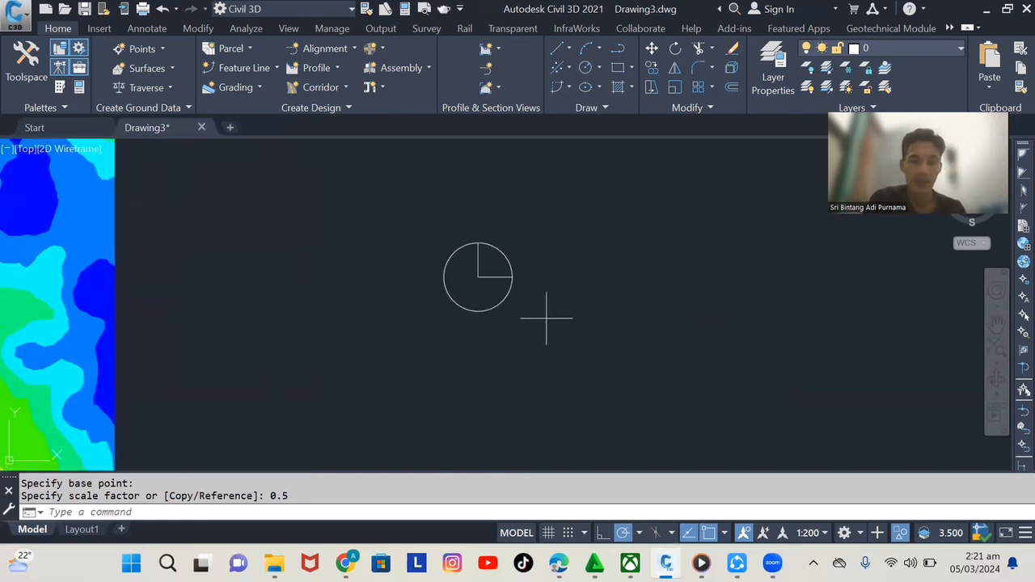
click(545, 318)
click(410, 206)
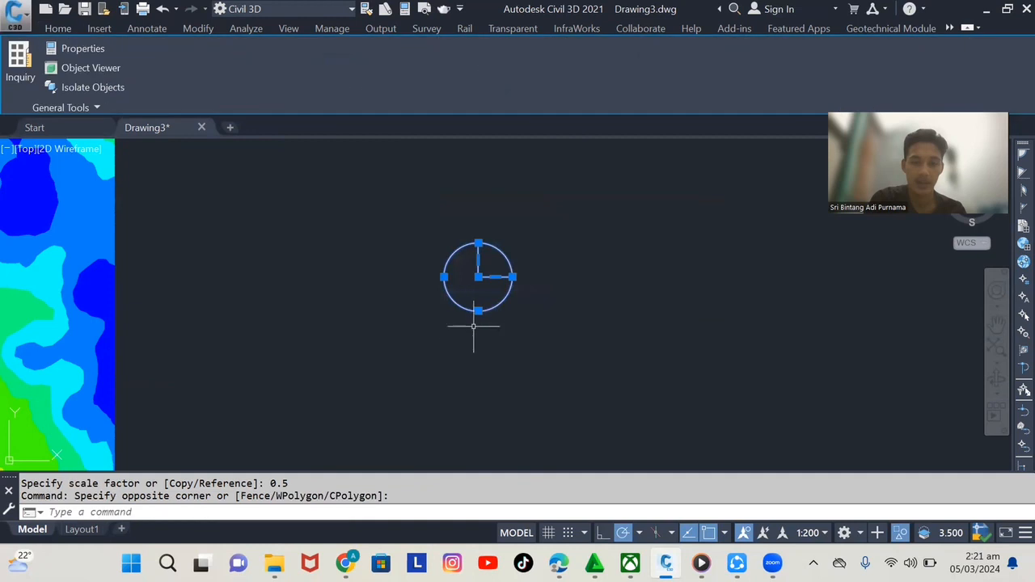
key(Escape)
key(Escape)
click(555, 339)
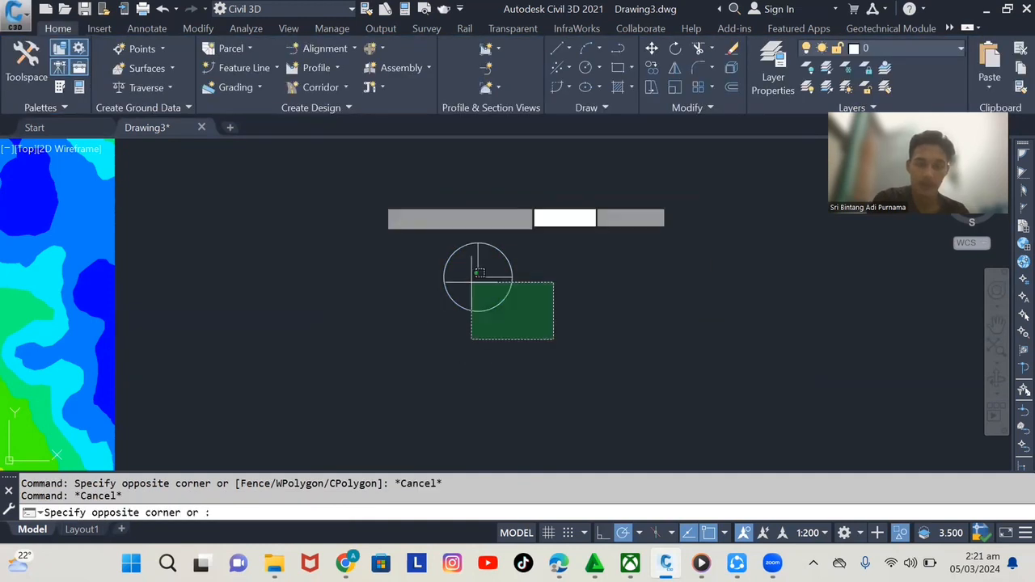
click(363, 182)
key(Escape)
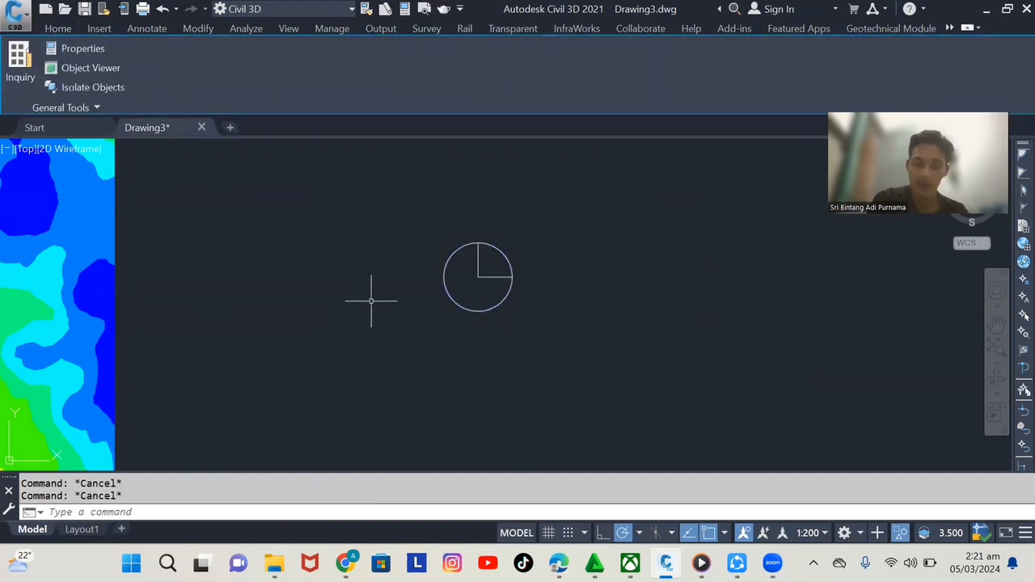
- Copy the circle with its two lines, using its centre as base point, to the yellow-orange band near the surface's south edge
click(668, 418)
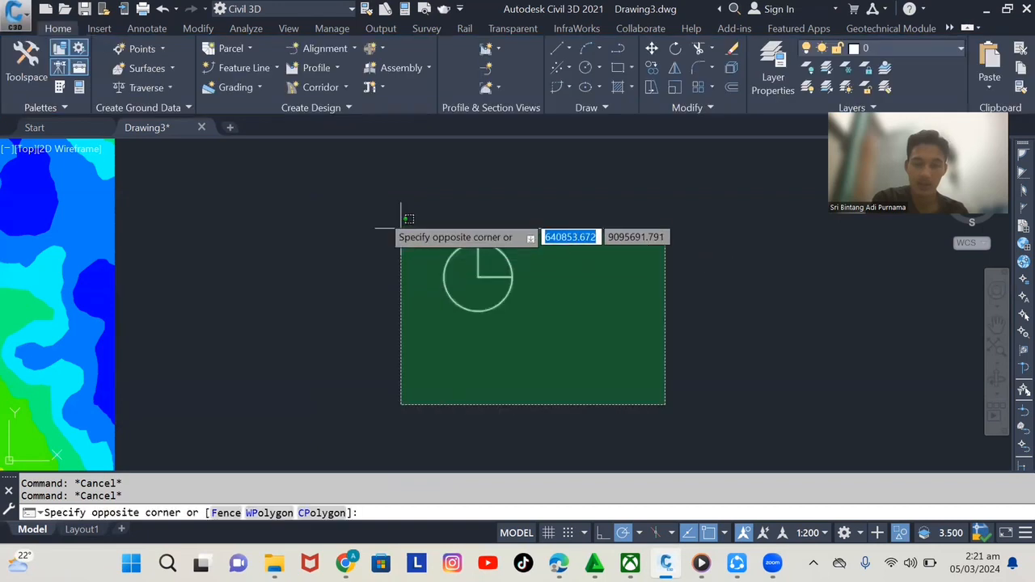
click(392, 217)
text(co)
key(Return)
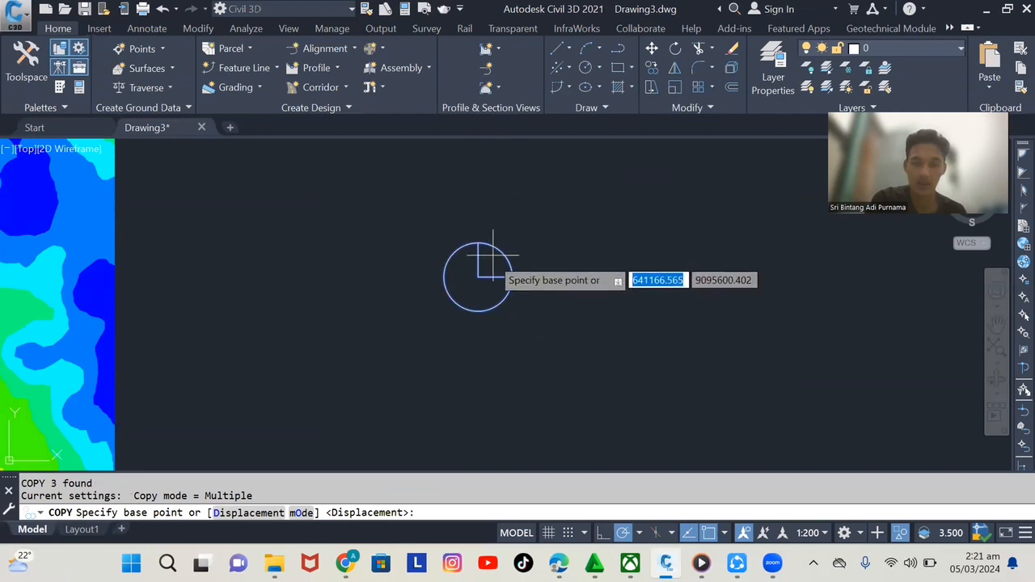
click(479, 277)
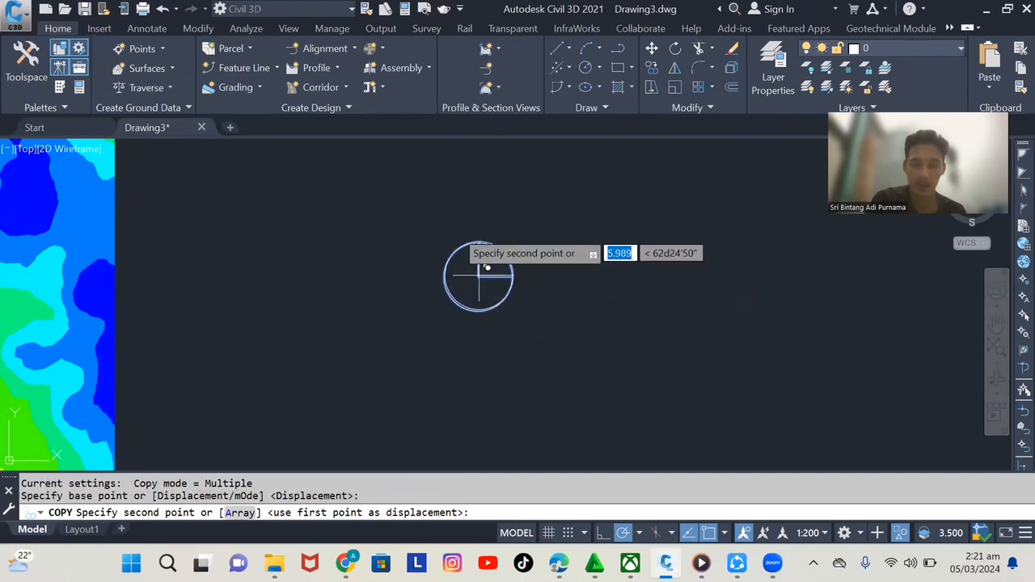
scroll(488, 247, down, 4)
scroll(404, 222, up, 3)
scroll(381, 232, up, 4)
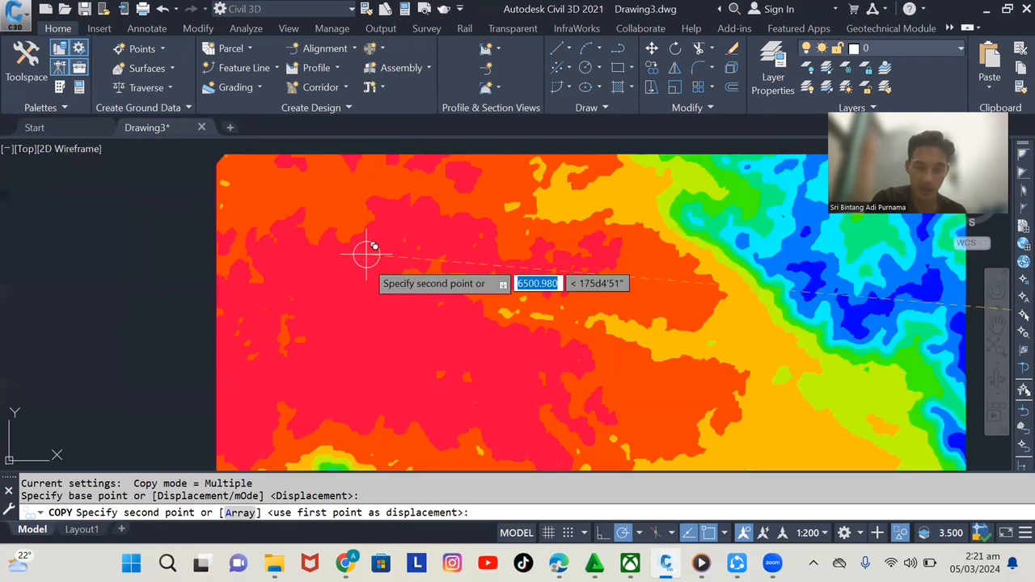
mouse_move(426, 229)
middle_down()
mouse_move(424, 172)
mouse_move(377, 203)
mouse_move(359, 150)
middle_up()
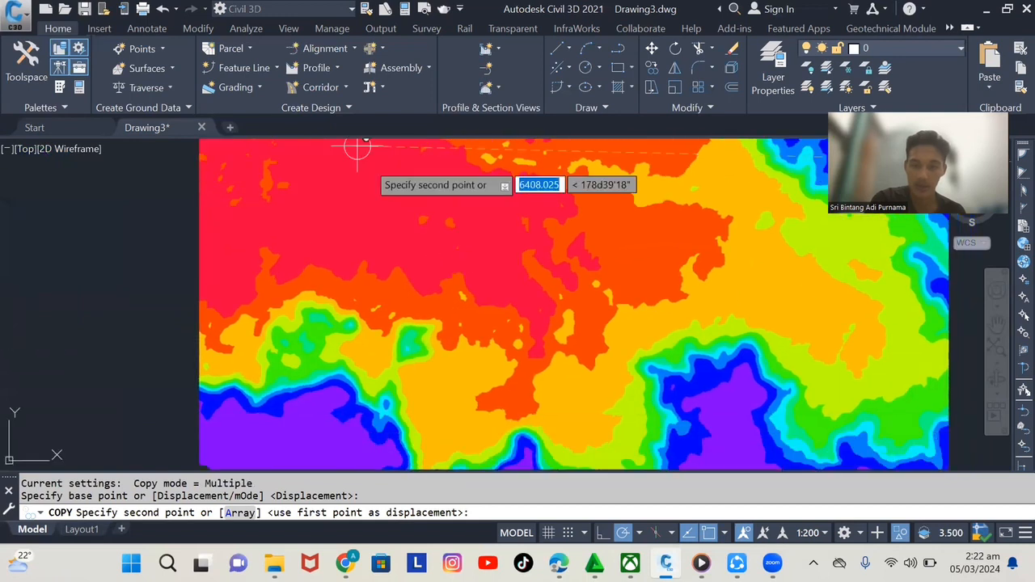
mouse_move(524, 383)
middle_down()
mouse_move(483, 392)
mouse_move(432, 374)
mouse_move(389, 455)
middle_up()
middle_drag(577, 329, 574, 225)
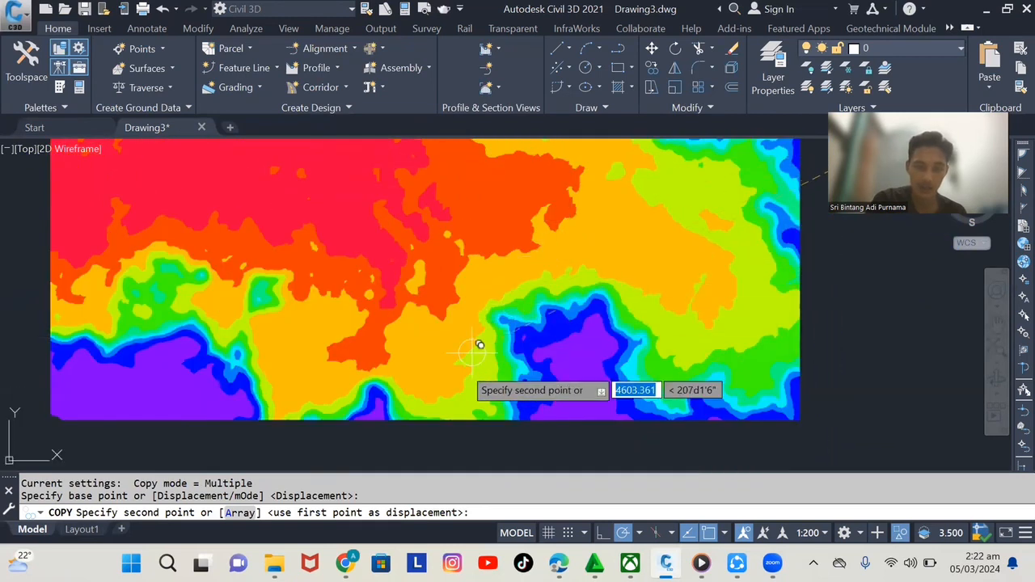
click(418, 372)
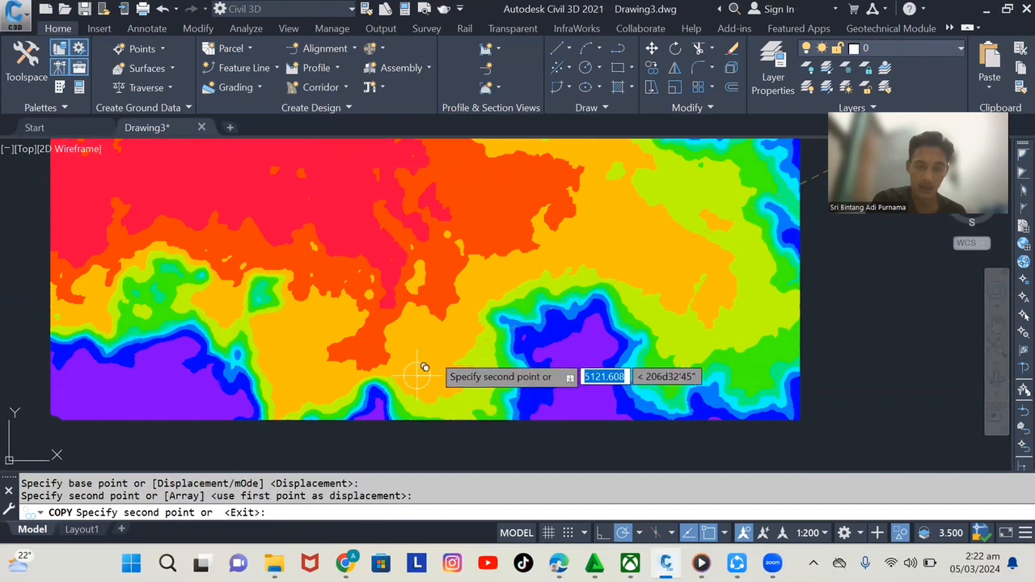
- Place three more copies of the circle symbol on the yellow-orange band, going northeast, east and north of the first copy
click(487, 276)
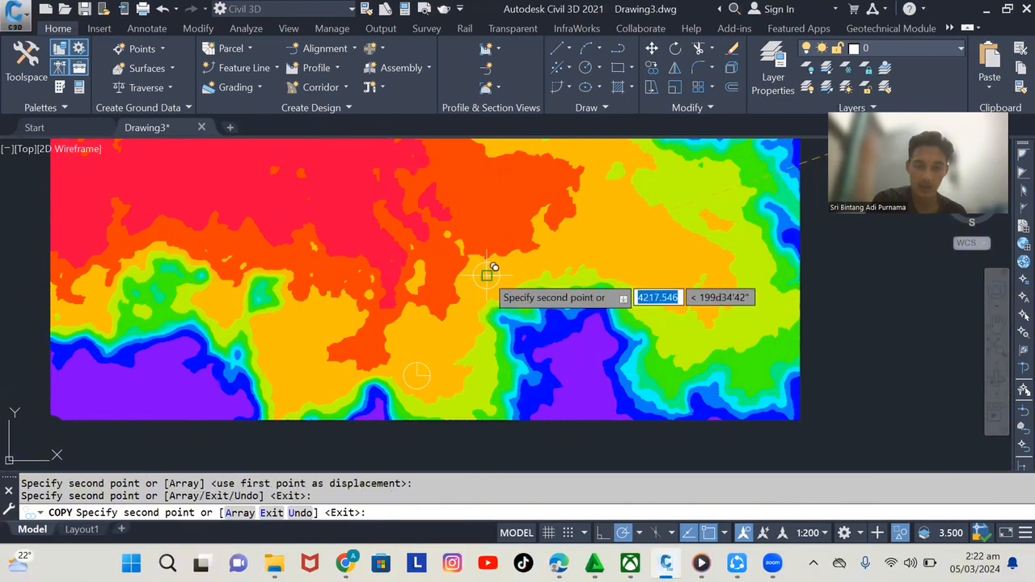
click(651, 255)
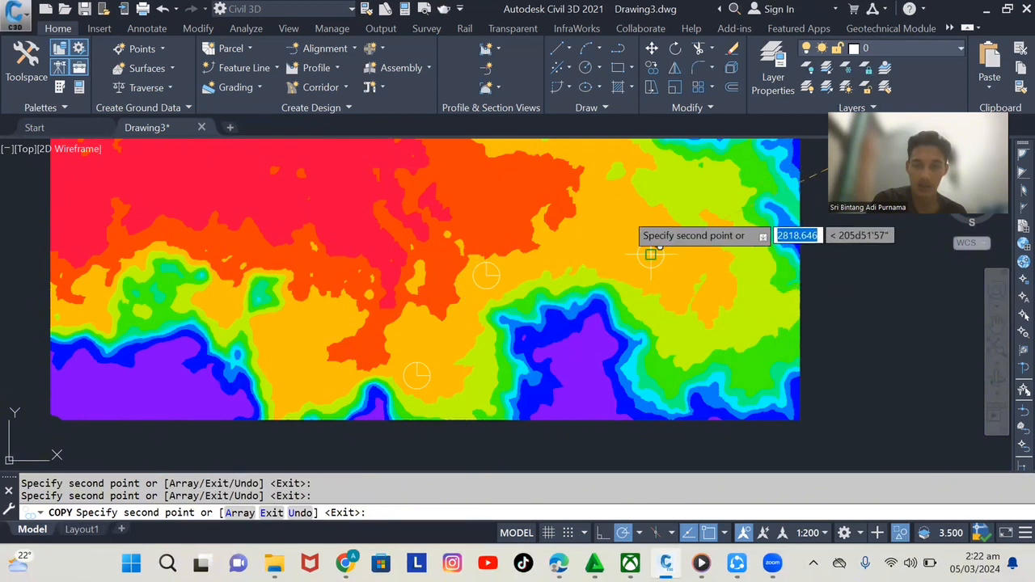
mouse_move(617, 217)
middle_down()
mouse_move(518, 280)
mouse_move(490, 273)
middle_up()
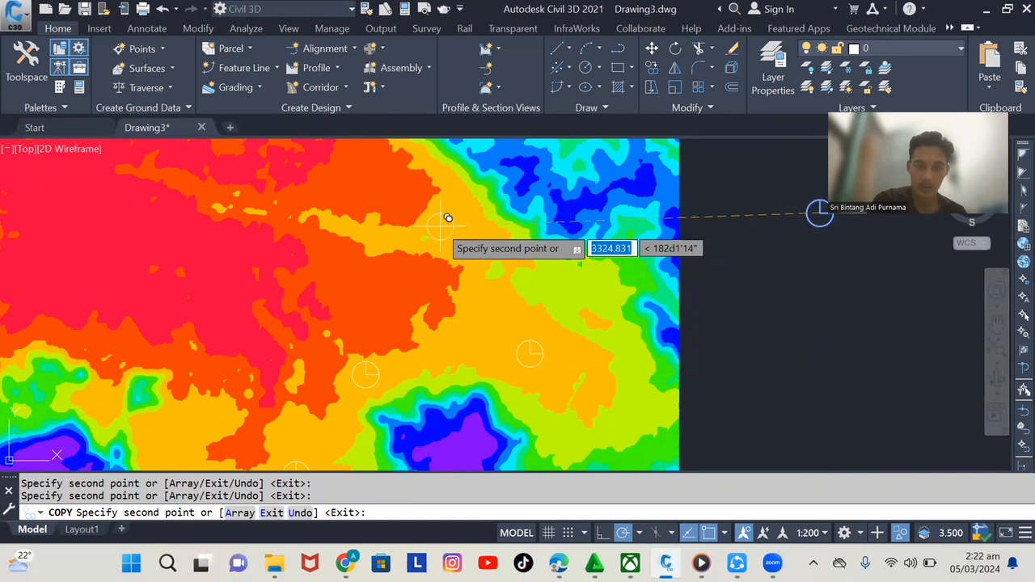
scroll(509, 239, down, 2)
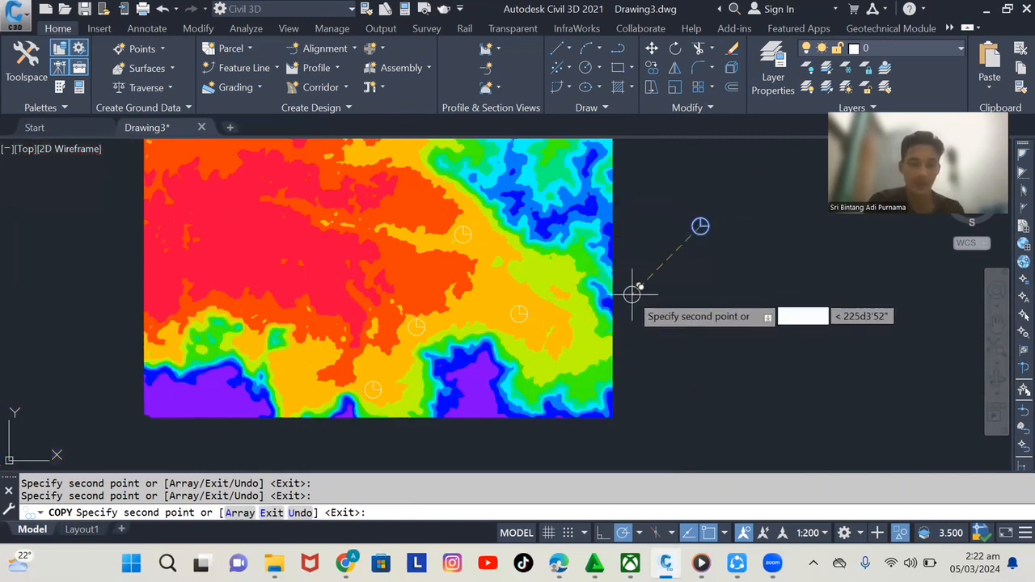
key(Escape)
key(Escape)
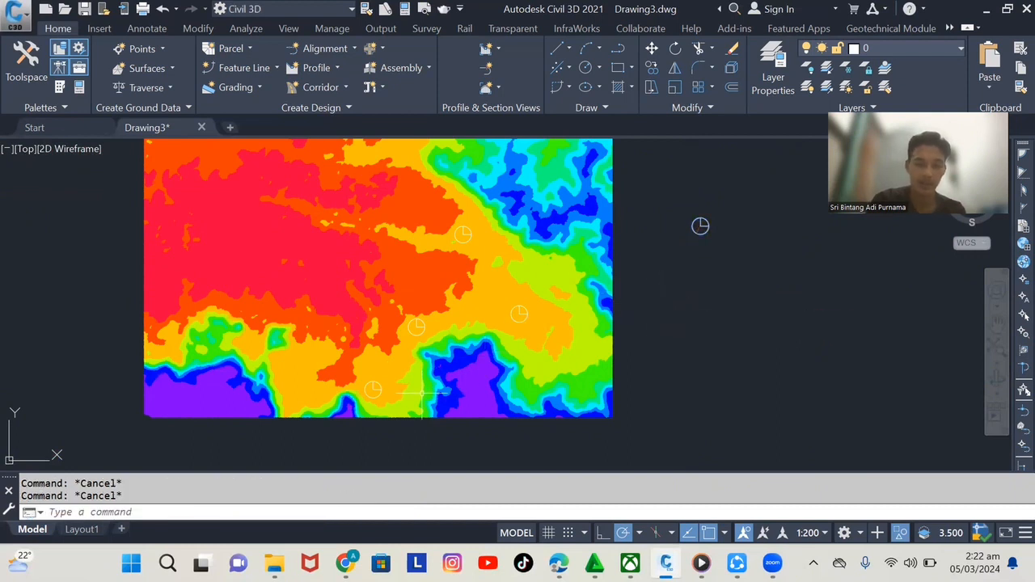
- Draw a polyline joining the centres of the four copied circles, from the southernmost through the middle and eastern ones to the northernmost
scroll(423, 392, up, 3)
scroll(671, 275, down, 6)
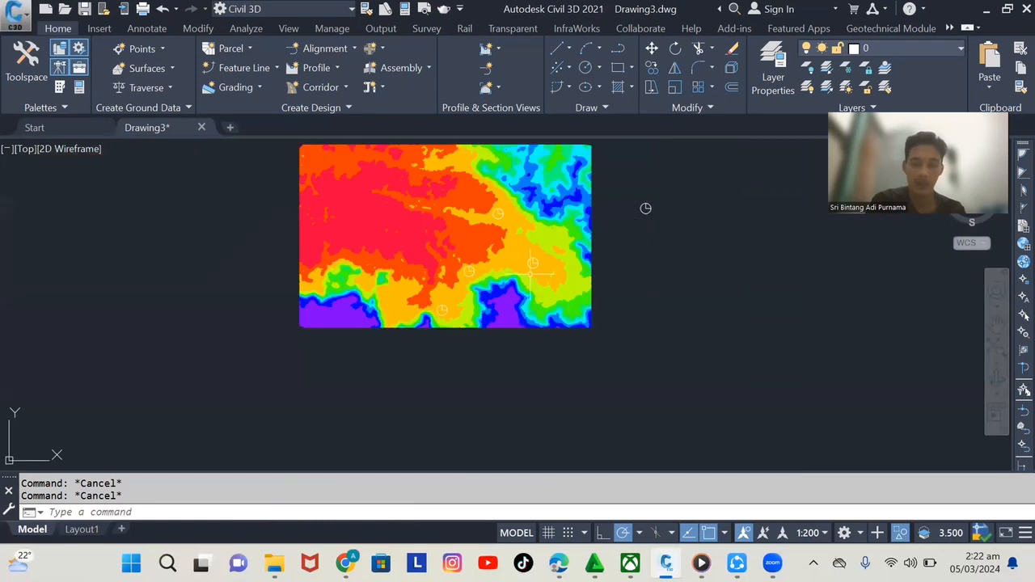
text(PL)
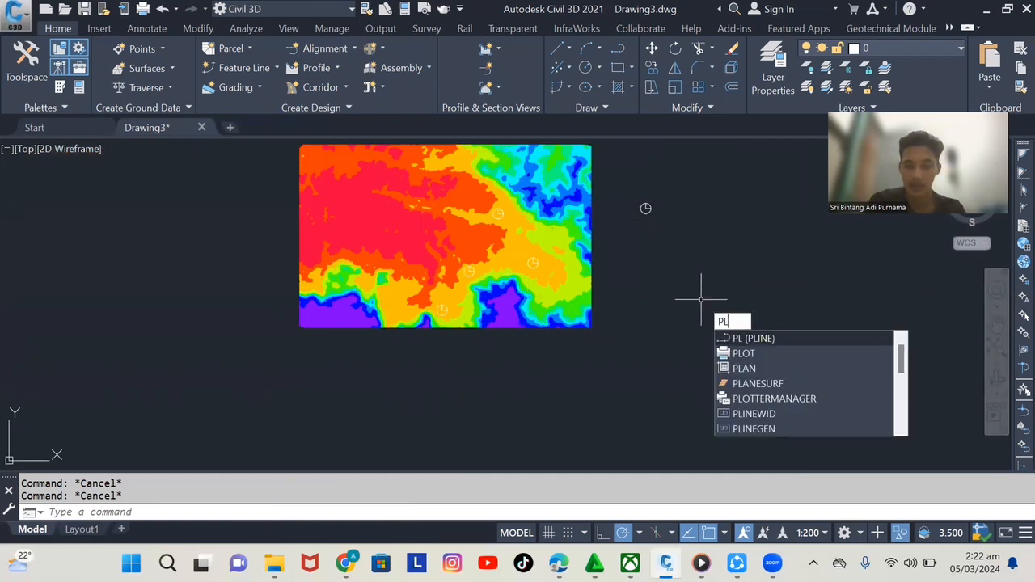
key(Return)
scroll(437, 308, up, 2)
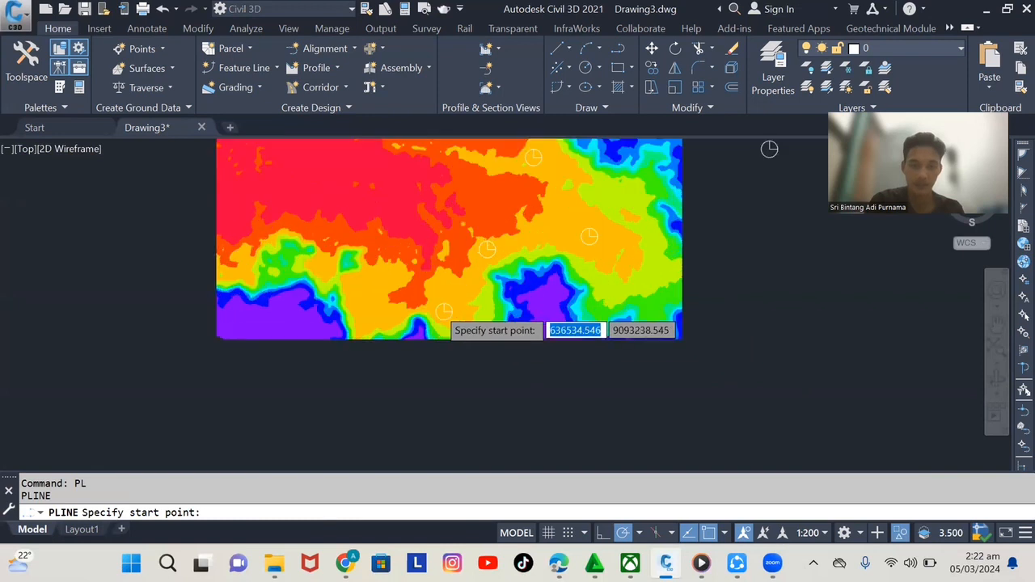
scroll(441, 311, up, 4)
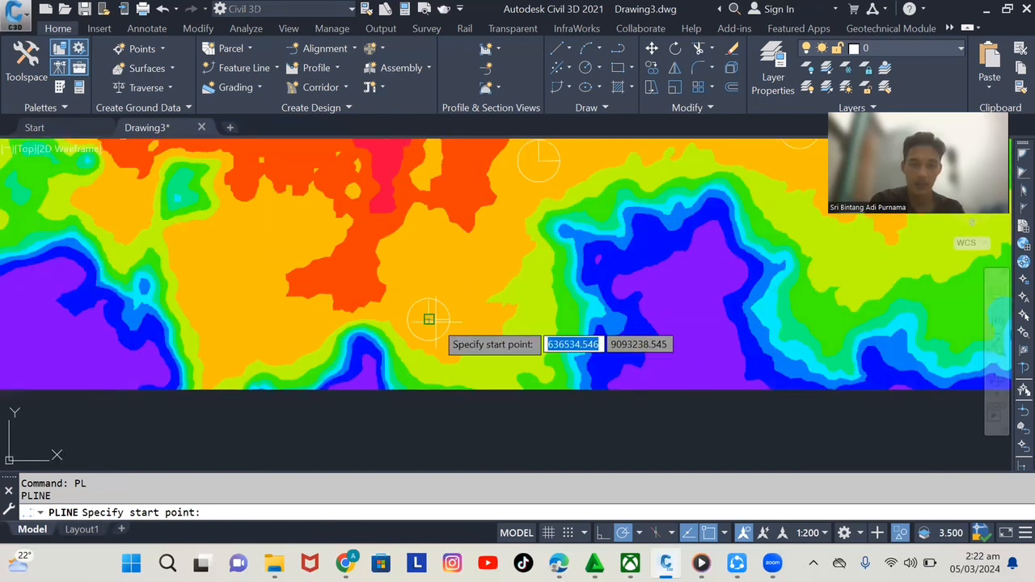
click(429, 319)
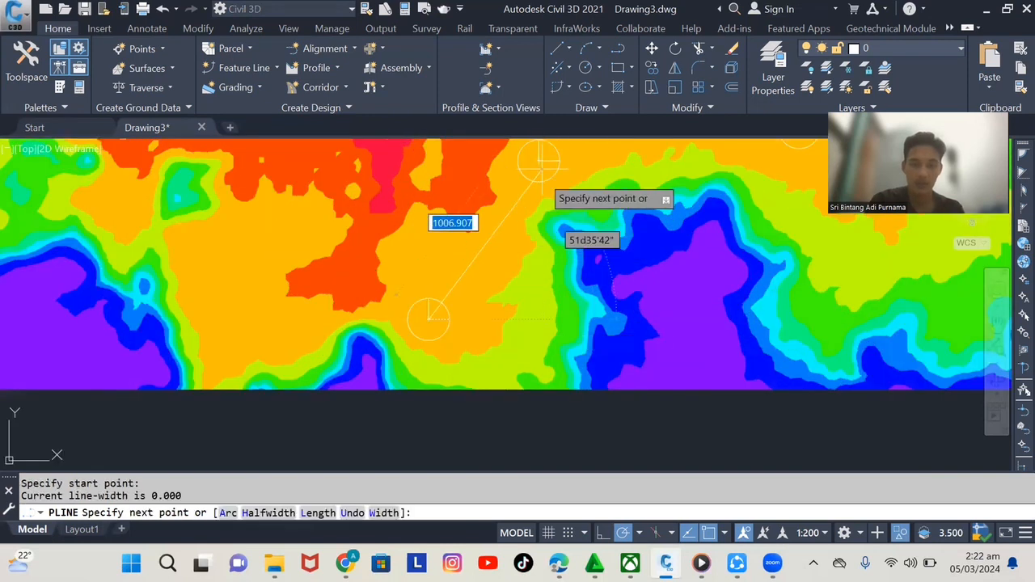
click(538, 160)
scroll(462, 247, up, 5)
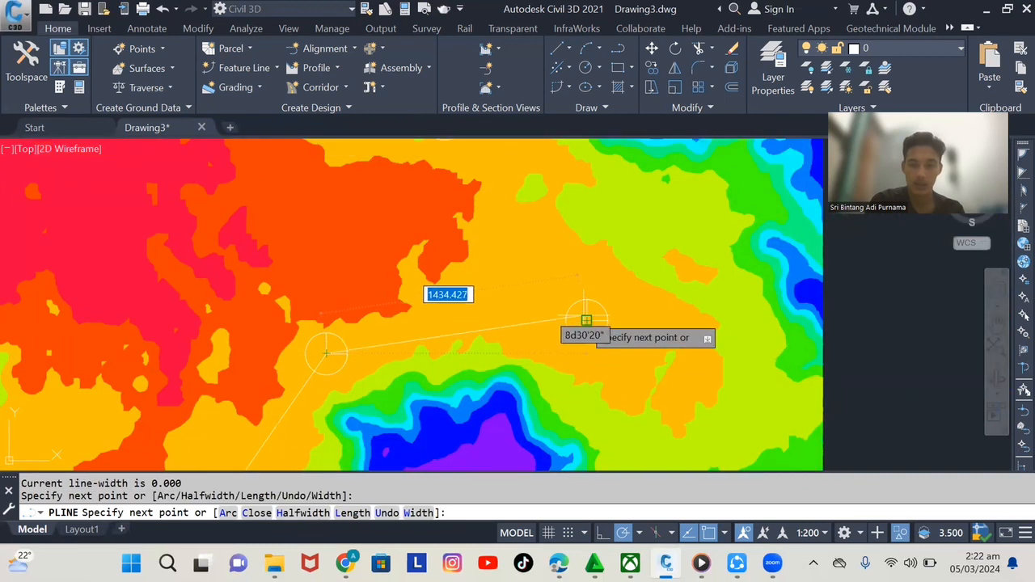
click(586, 320)
middle_drag(482, 204, 575, 340)
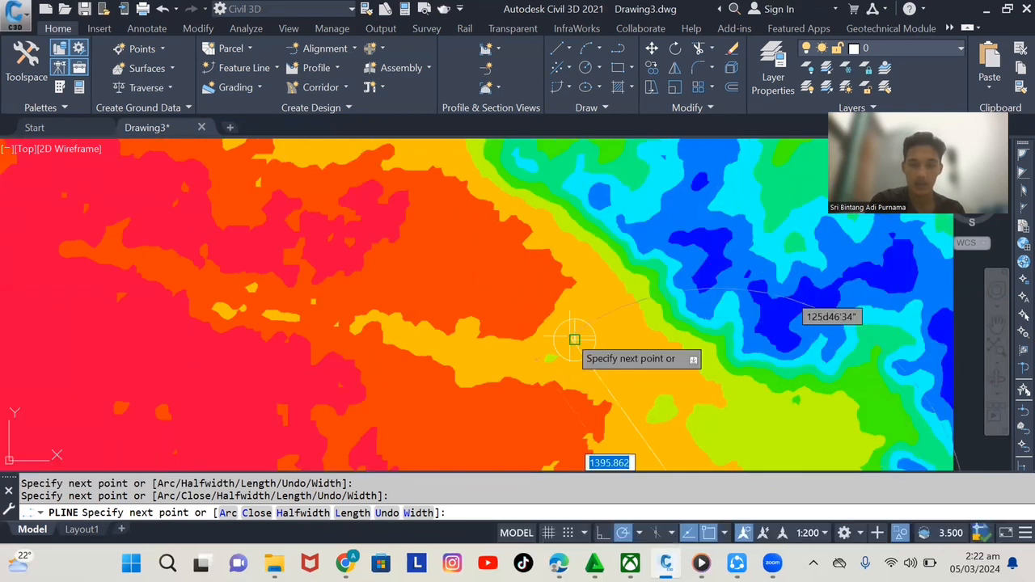
click(574, 340)
key(Return)
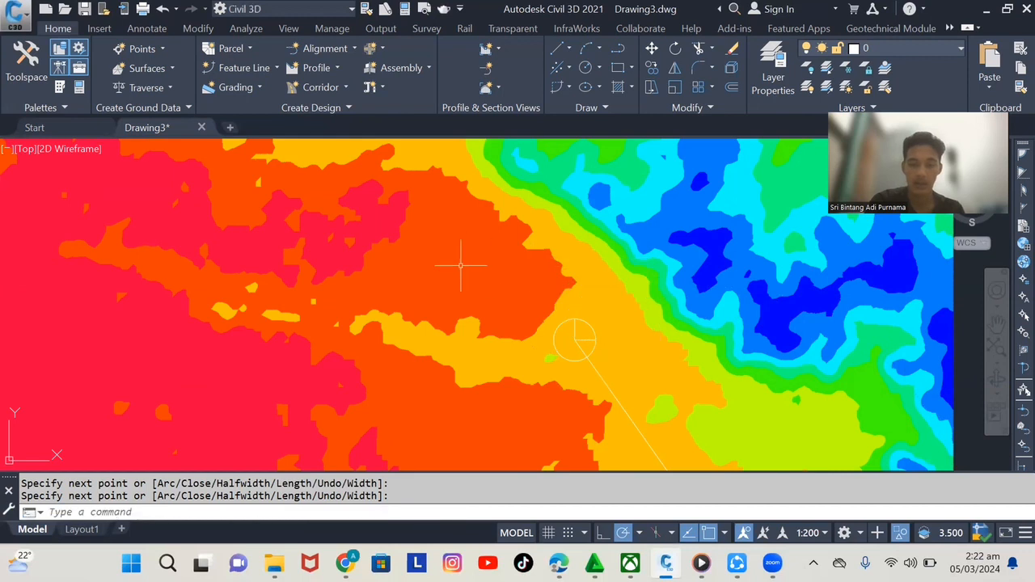
scroll(462, 266, down, 2)
scroll(456, 265, down, 4)
key(Escape)
key(Escape)
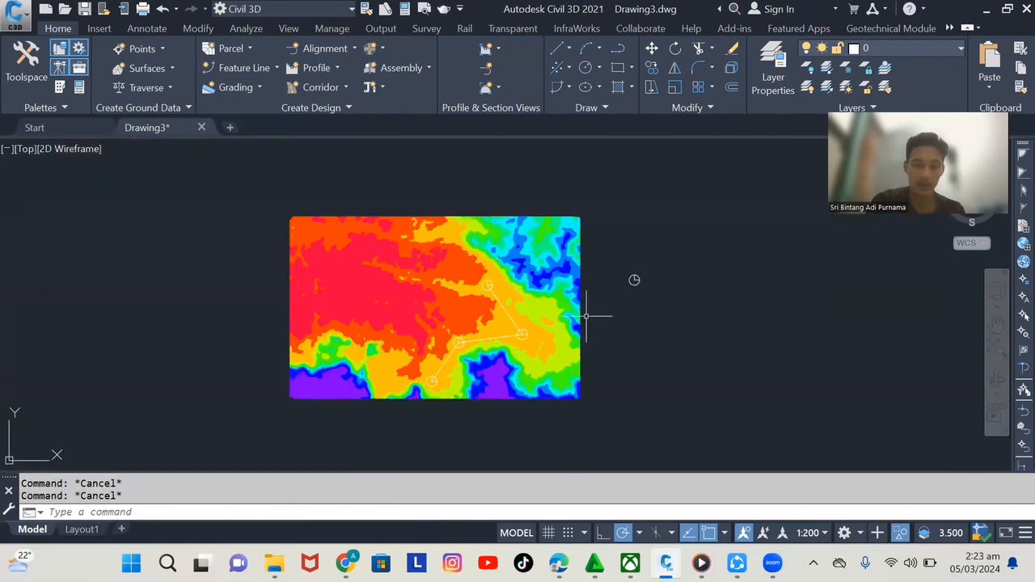
scroll(587, 315, up, 2)
middle_drag(586, 315, 628, 223)
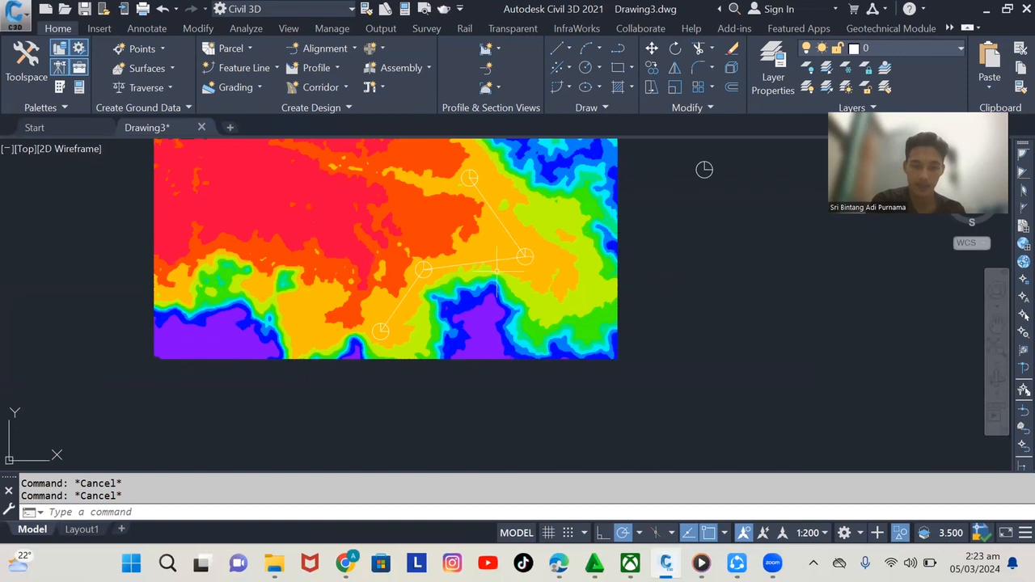
- Examine the polyline route and its circle markers against the surface's elevation bands
scroll(466, 267, up, 2)
middle_drag(467, 267, 514, 349)
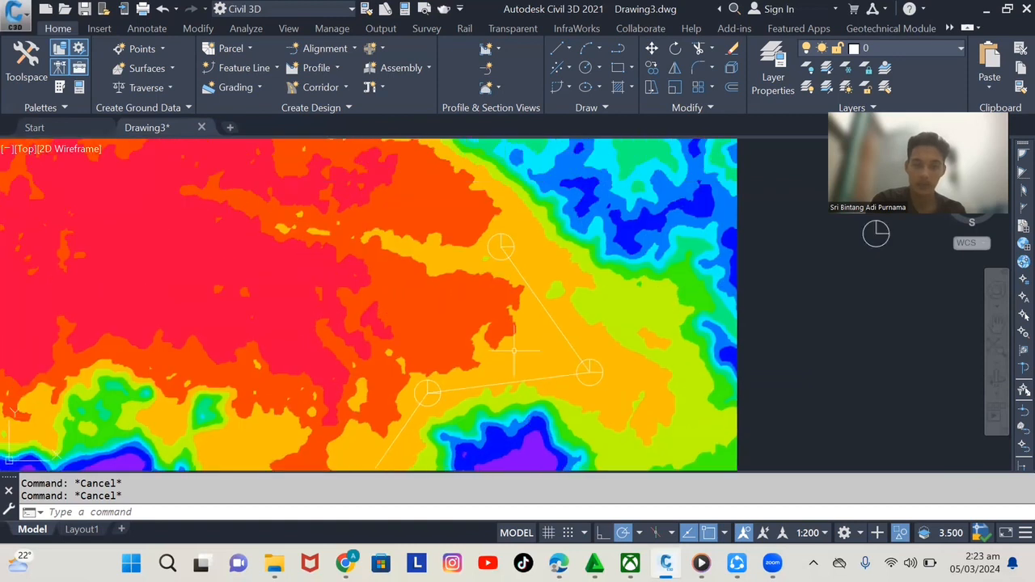
scroll(514, 350, down, 5)
scroll(474, 292, up, 3)
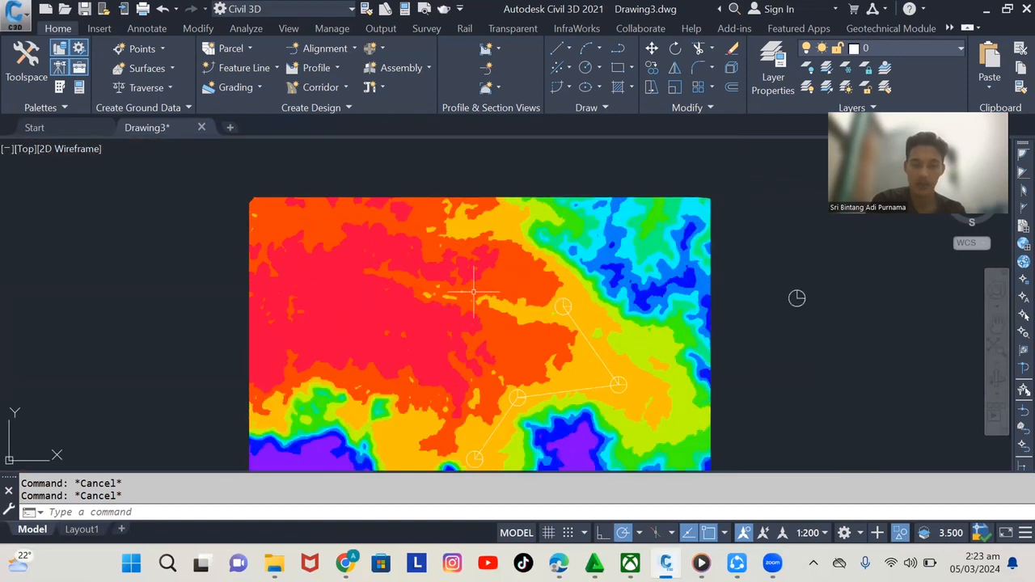
scroll(474, 291, down, 2)
scroll(494, 315, up, 2)
middle_drag(499, 370, 467, 342)
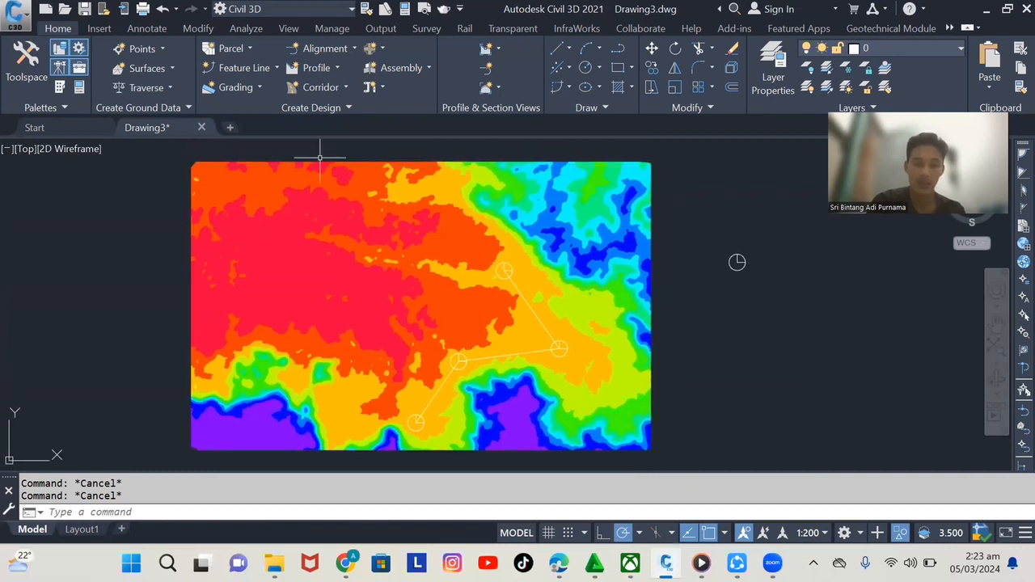
- Change the terrain surface's style to Contours 2m and 10m (Background) in its surface properties
click(293, 188)
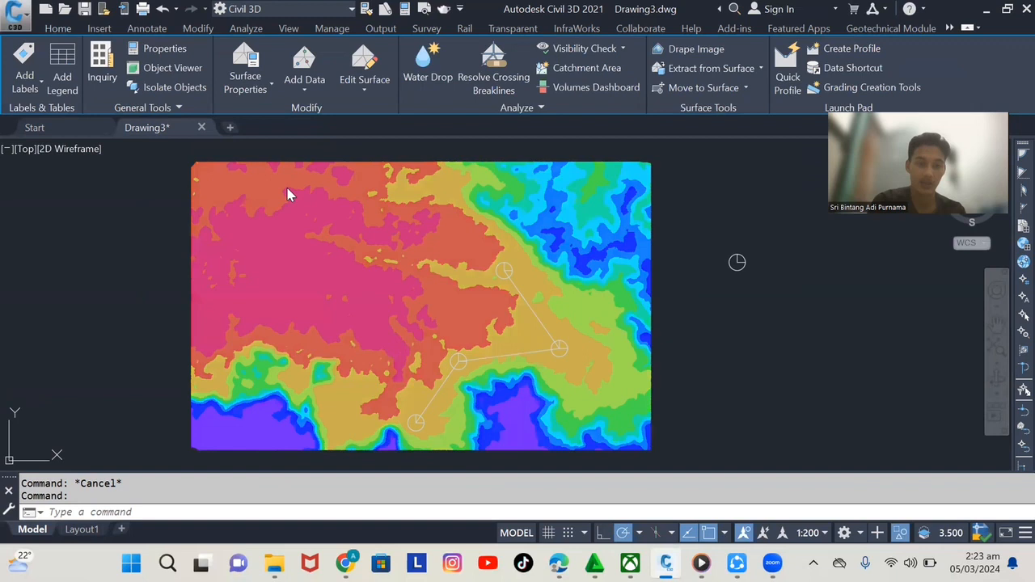
right_click(289, 194)
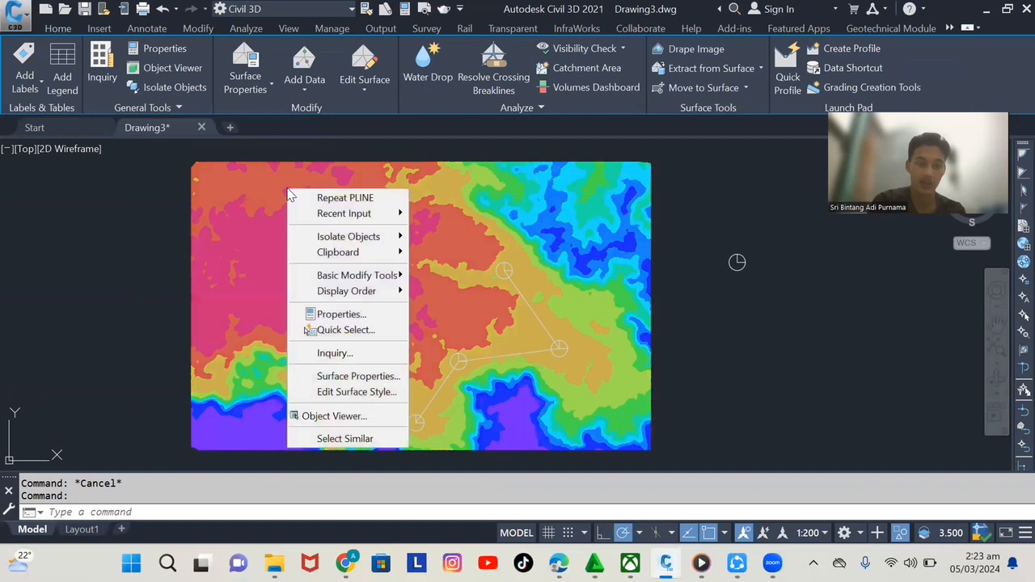
click(356, 376)
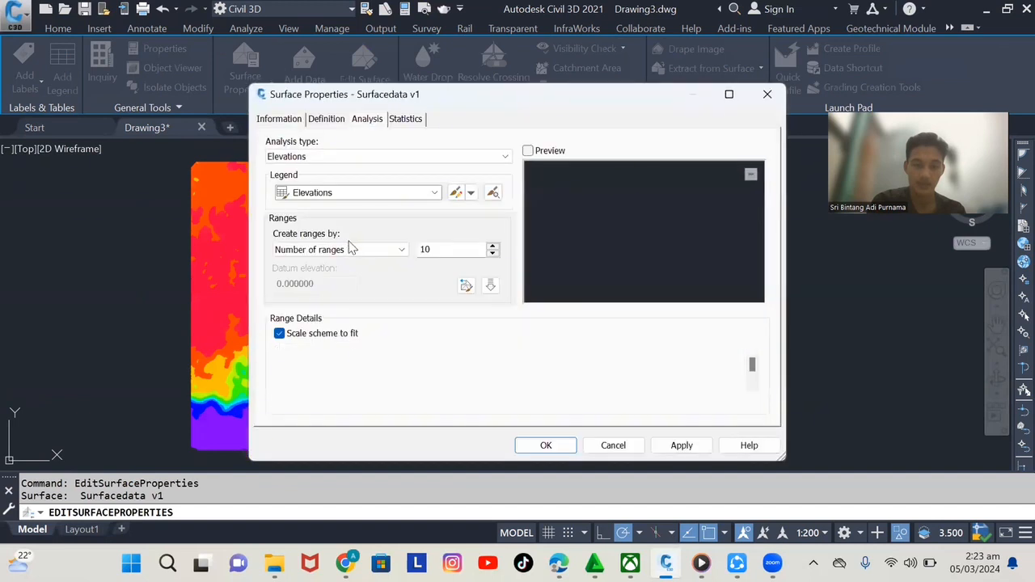
click(293, 120)
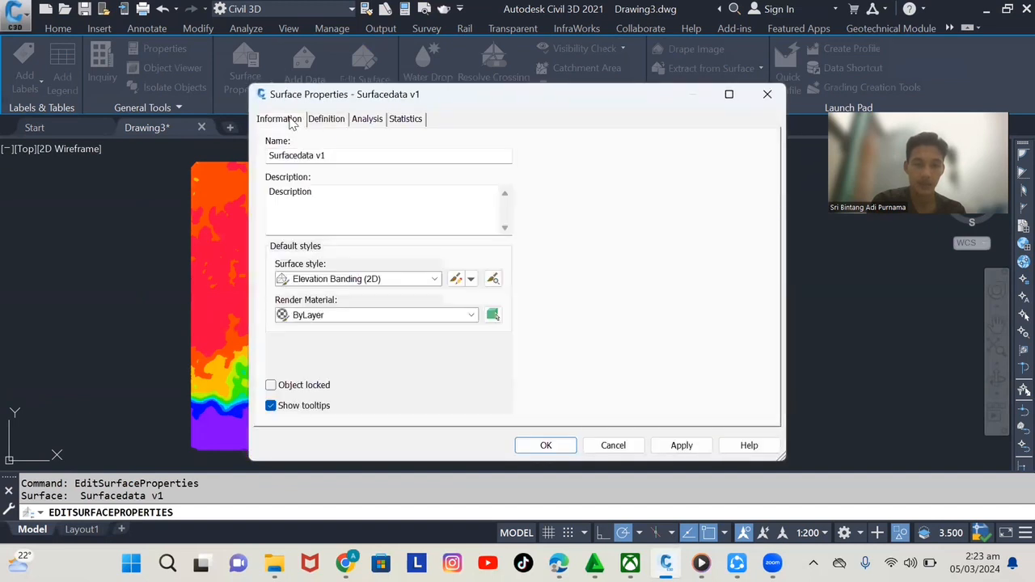
click(435, 280)
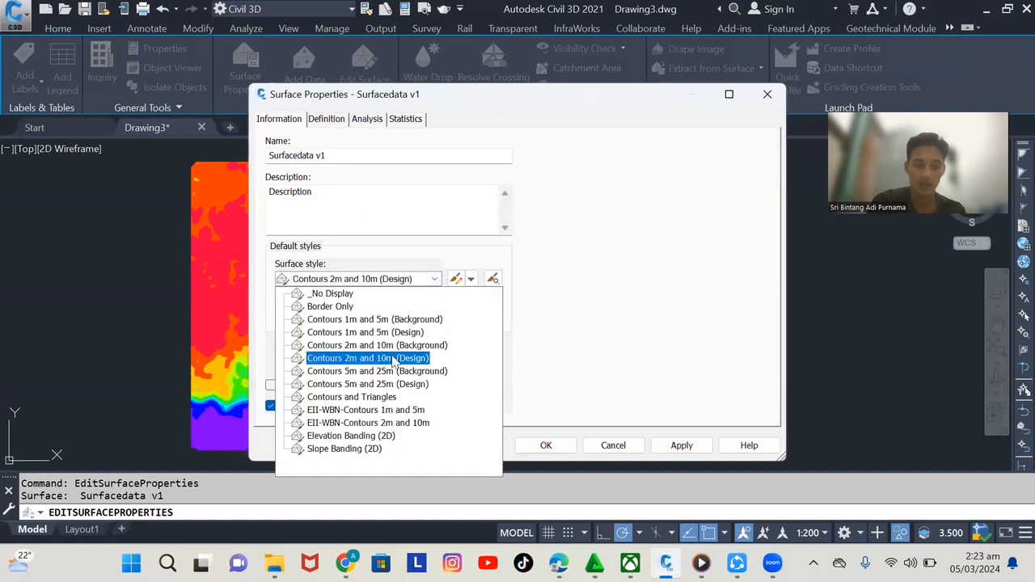
click(395, 346)
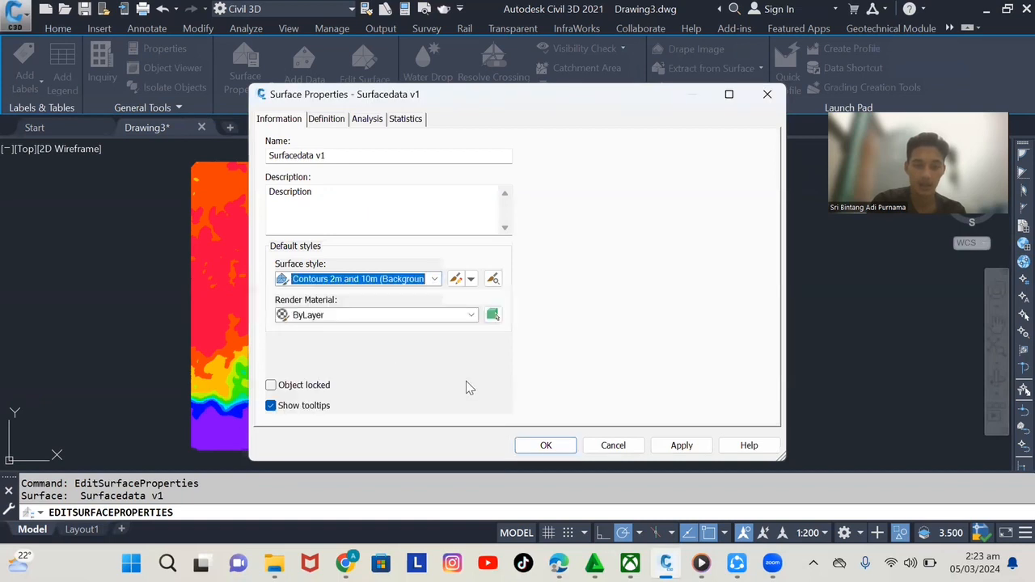
click(678, 446)
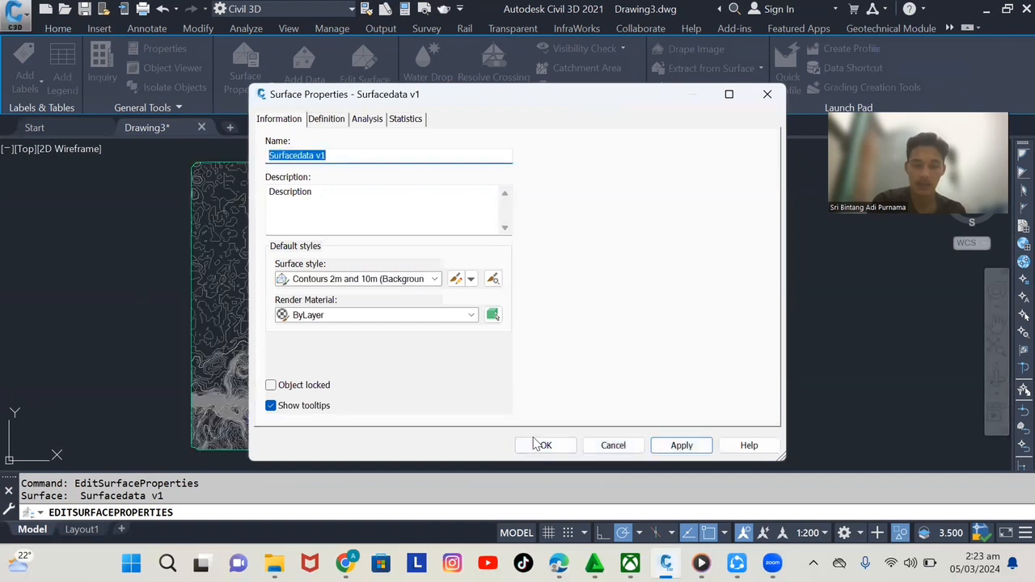
click(536, 442)
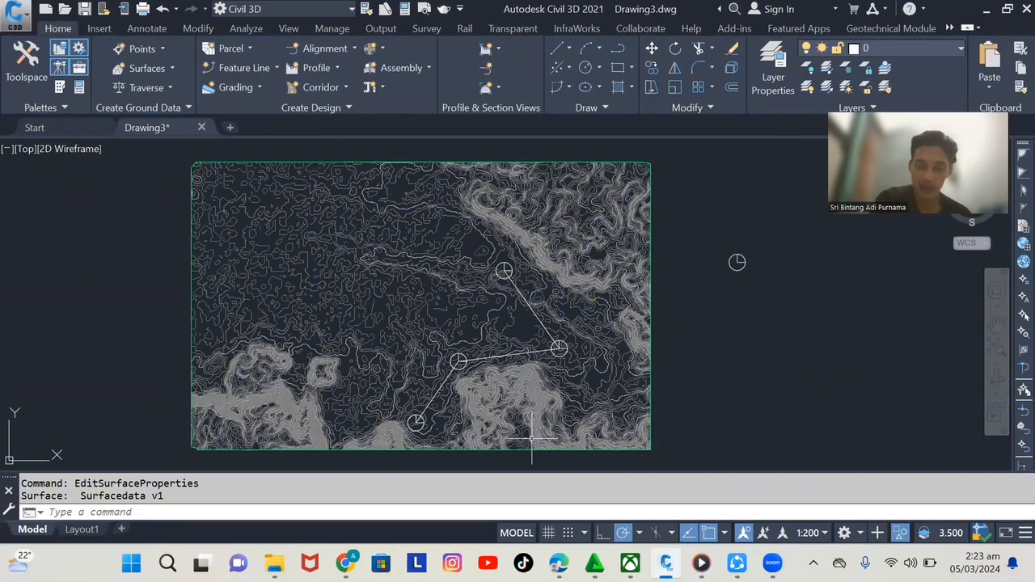
- Set the colour of the route polyline joining the four circles to Green in its properties
scroll(501, 383, up, 2)
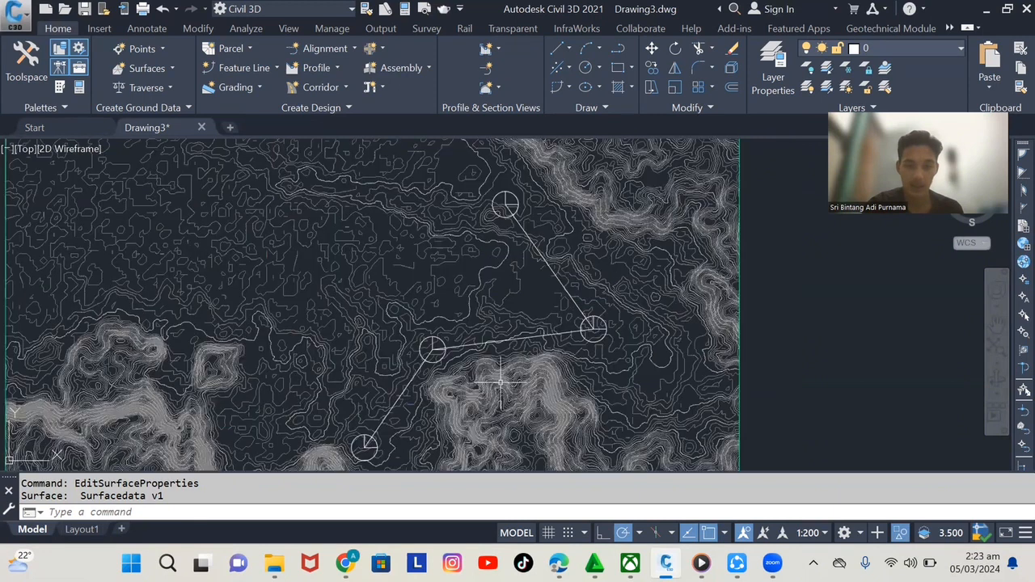
scroll(501, 382, up, 2)
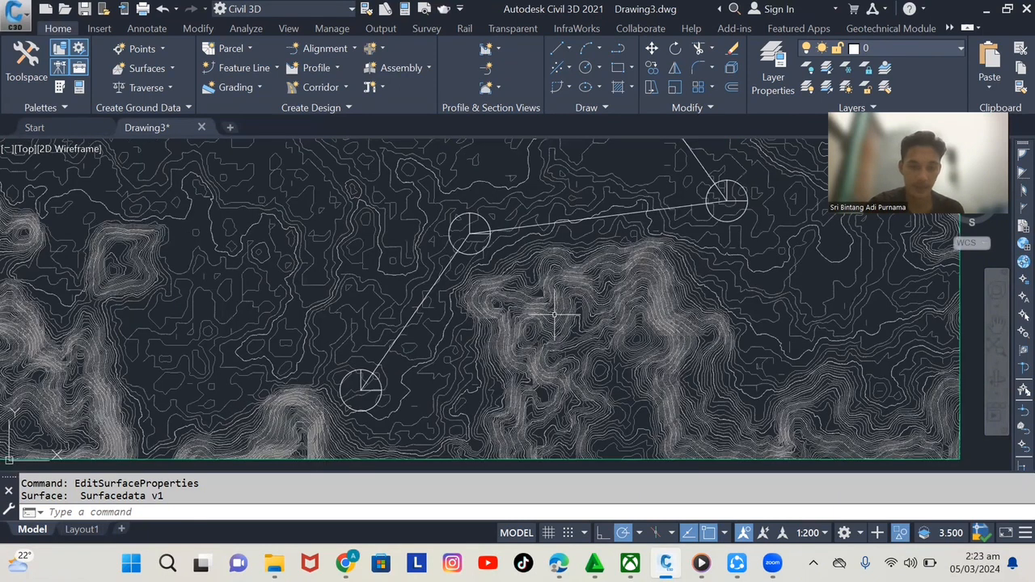
scroll(555, 315, down, 4)
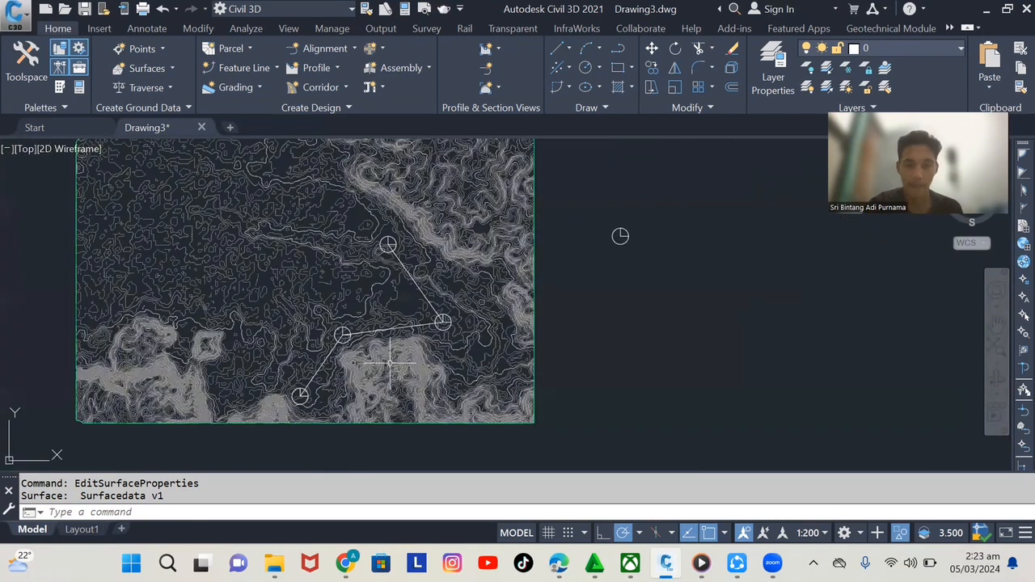
scroll(400, 319, up, 2)
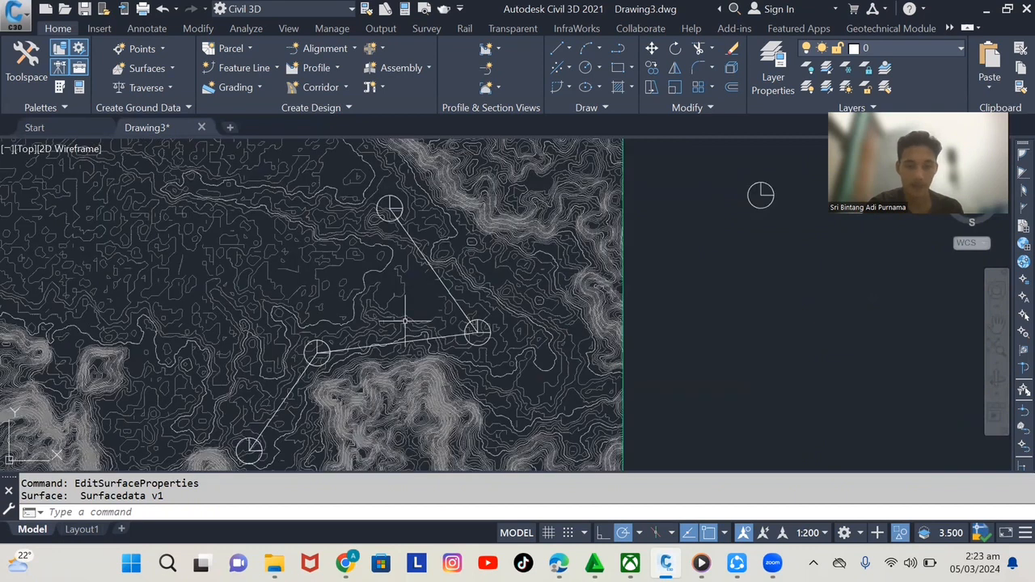
scroll(404, 322, up, 2)
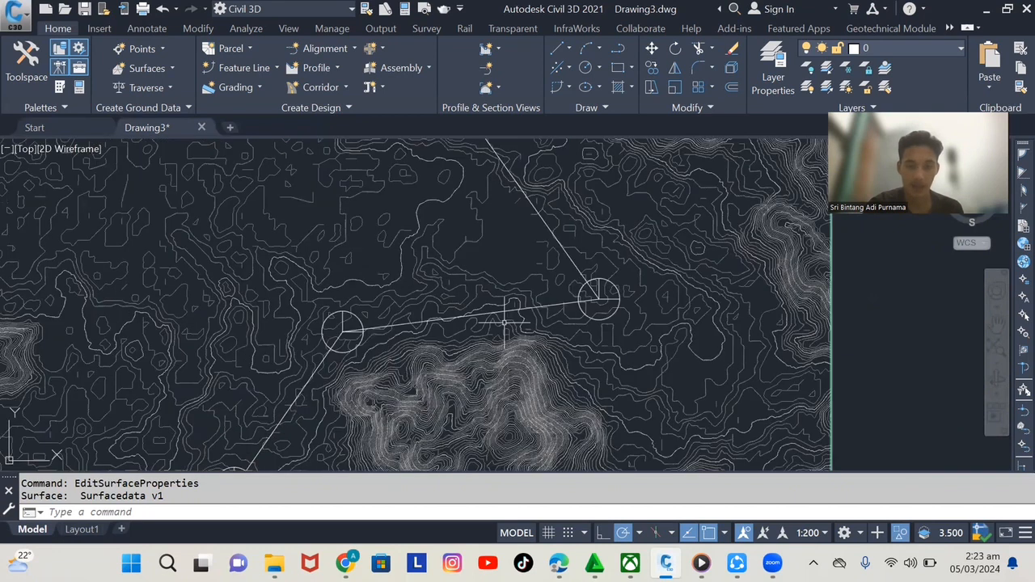
click(485, 313)
text(p)
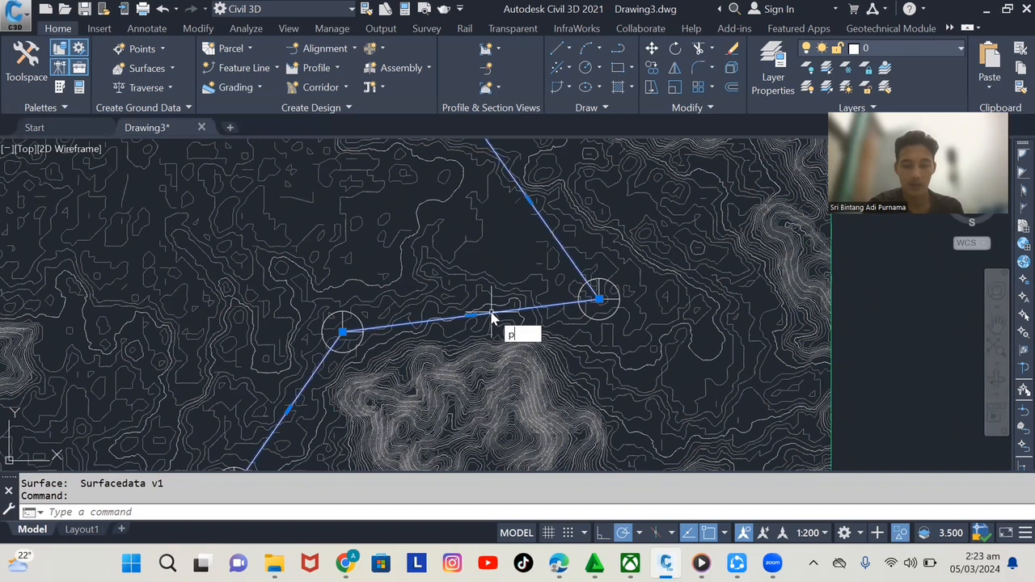
text(r)
key(Return)
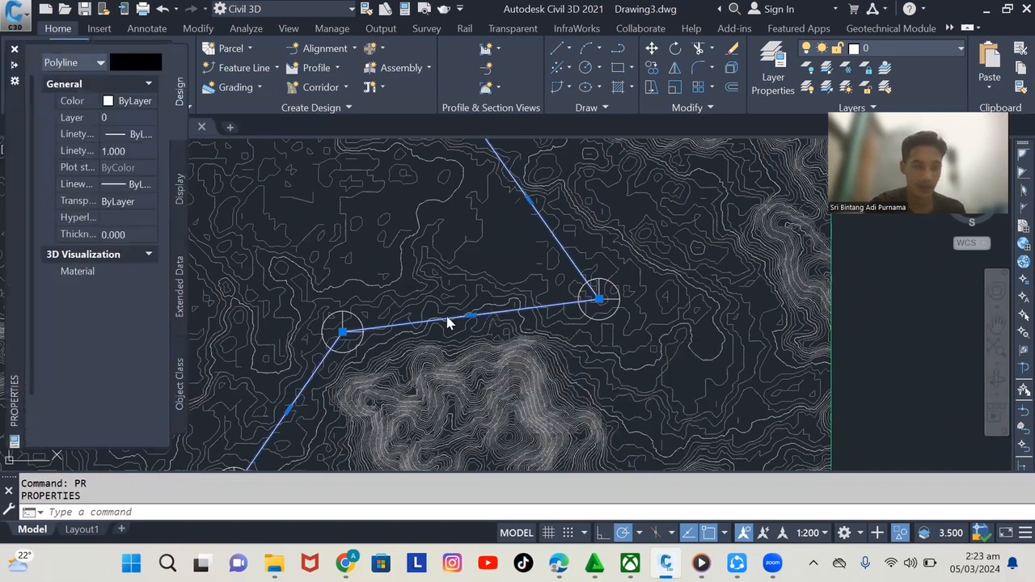
click(141, 102)
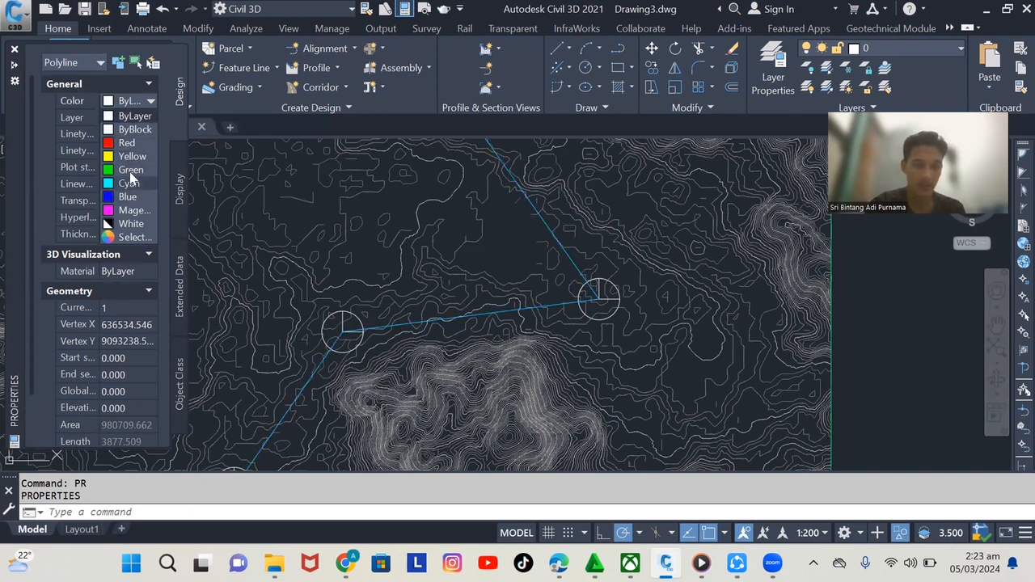
click(130, 172)
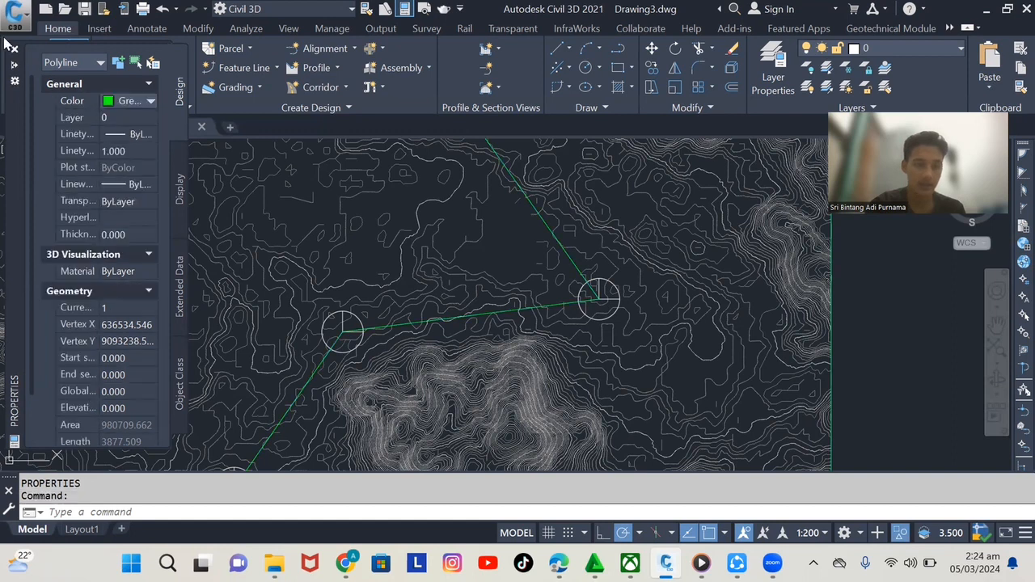
click(13, 49)
key(Escape)
key(Escape)
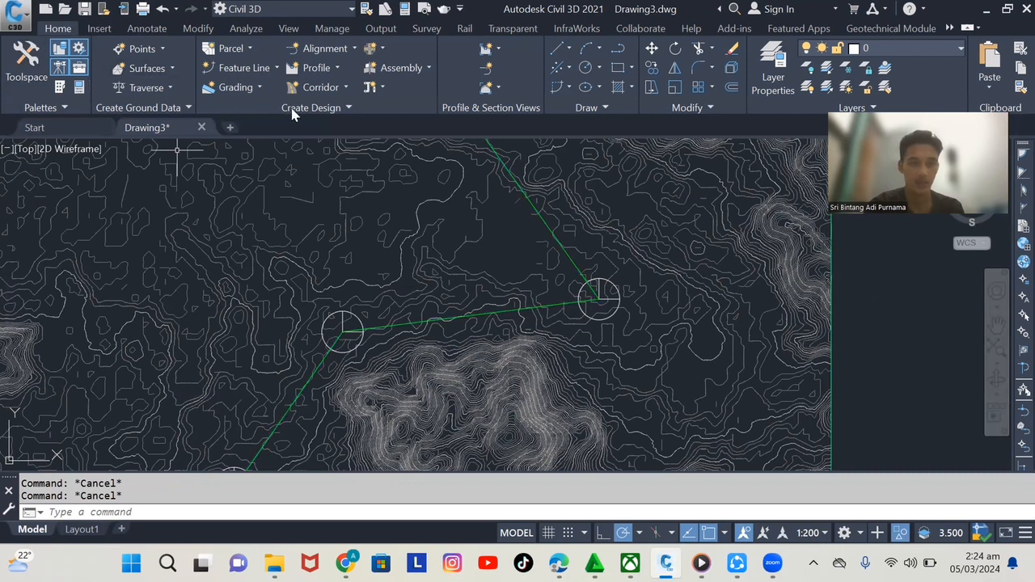
- Start creating an alignment from objects using the green route polyline, accepting its default direction
click(354, 48)
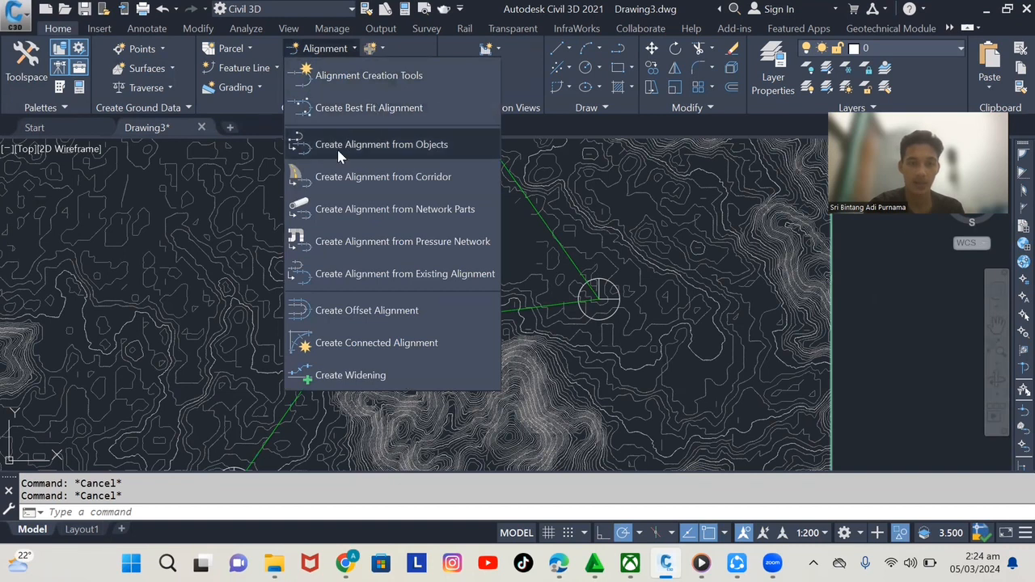
click(412, 149)
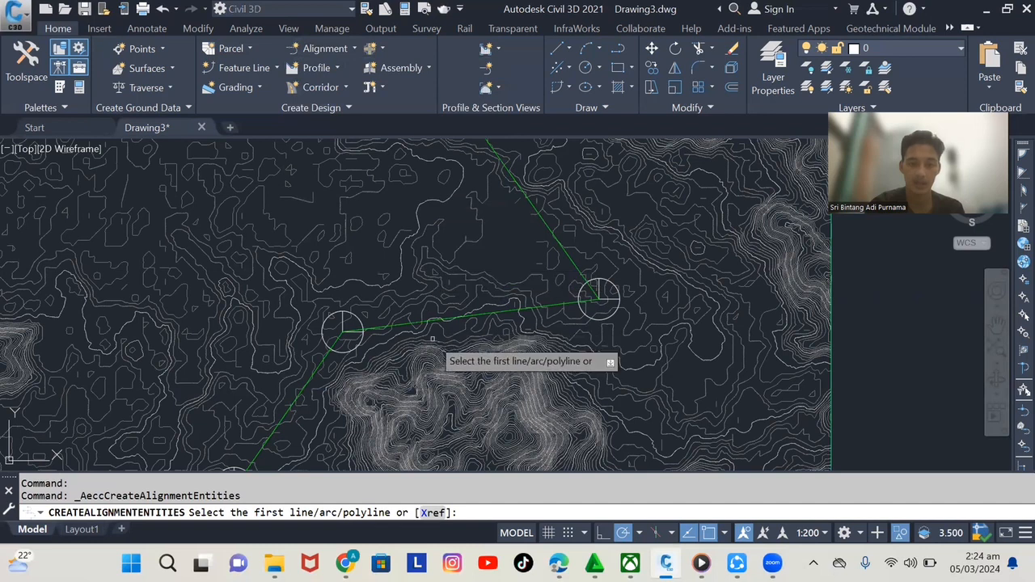
scroll(457, 293, down, 2)
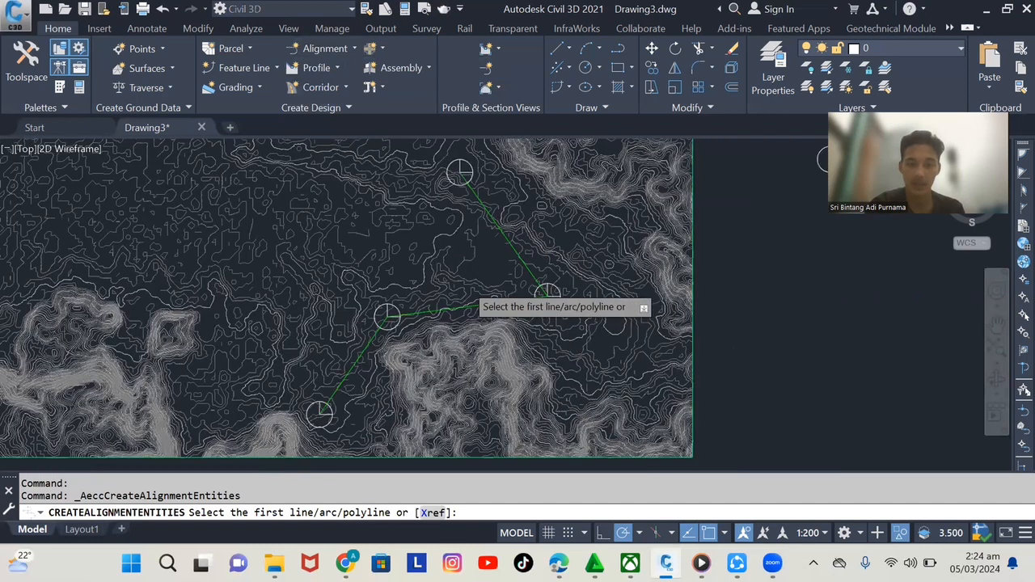
scroll(469, 290, up, 2)
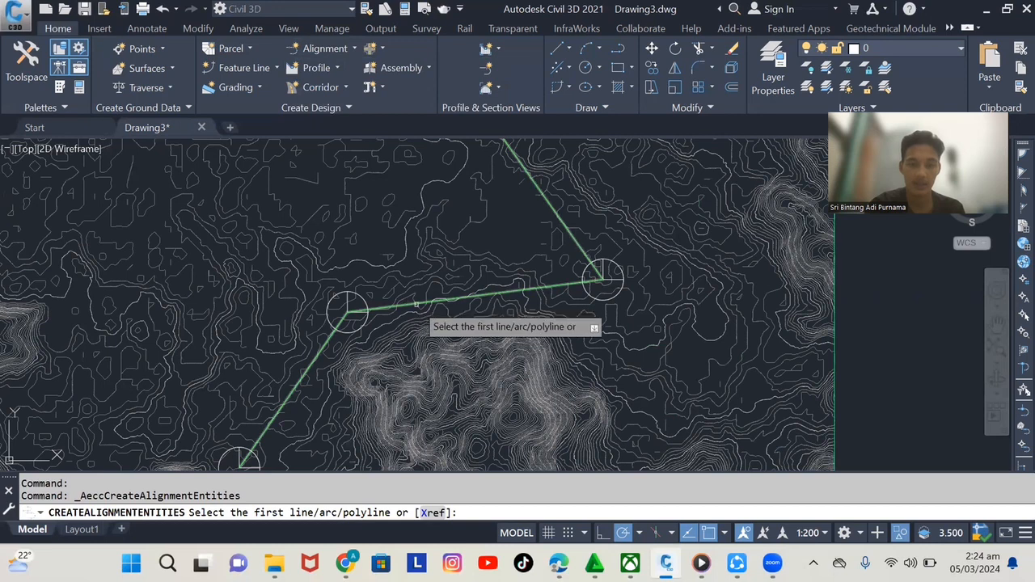
click(416, 305)
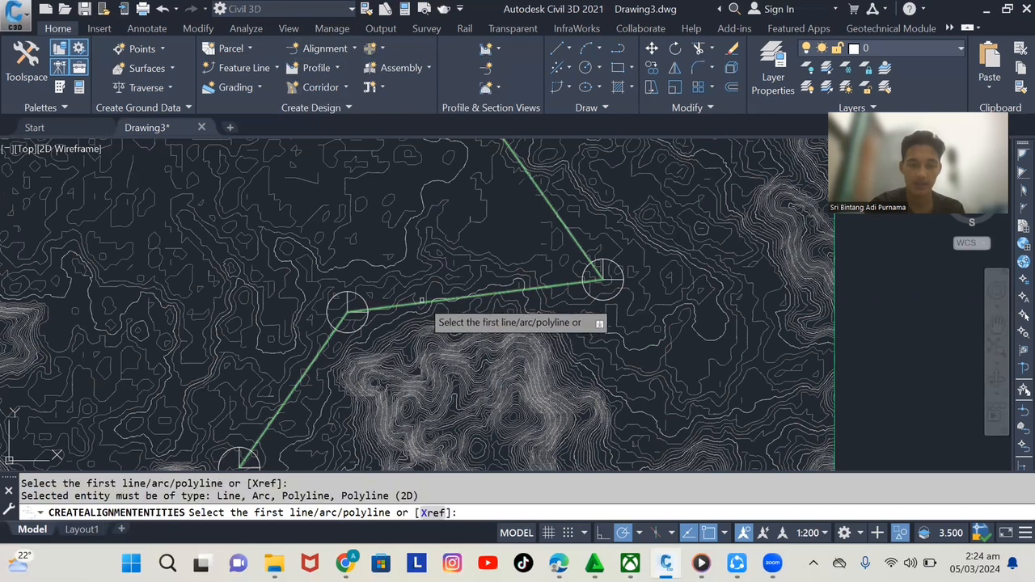
click(424, 301)
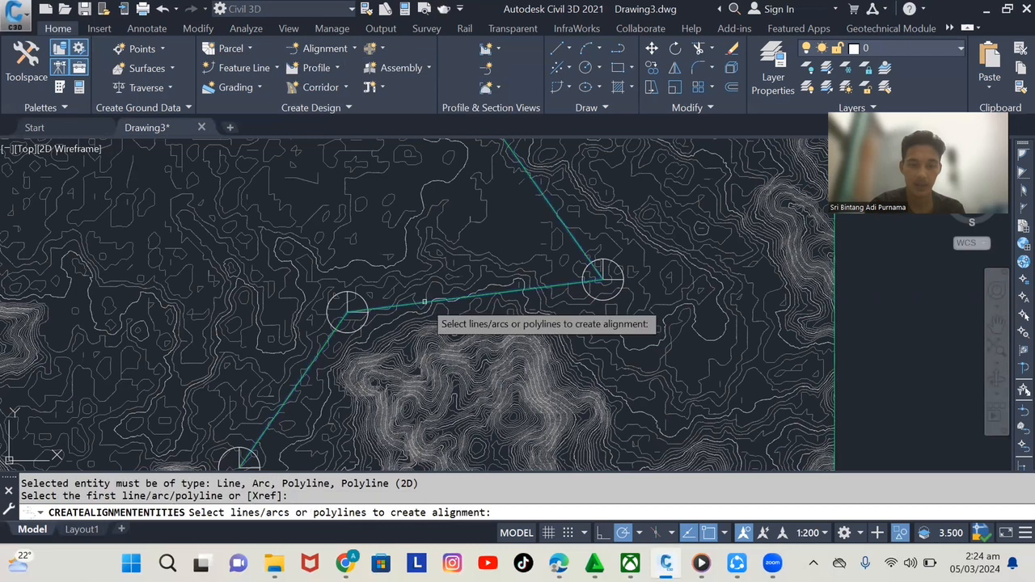
key(Return)
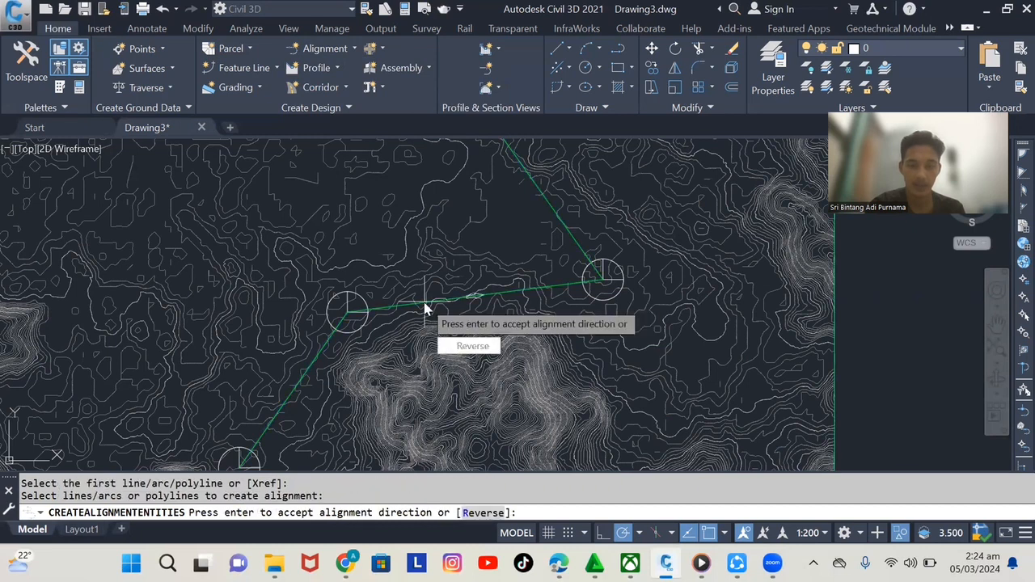
scroll(466, 305, up, 2)
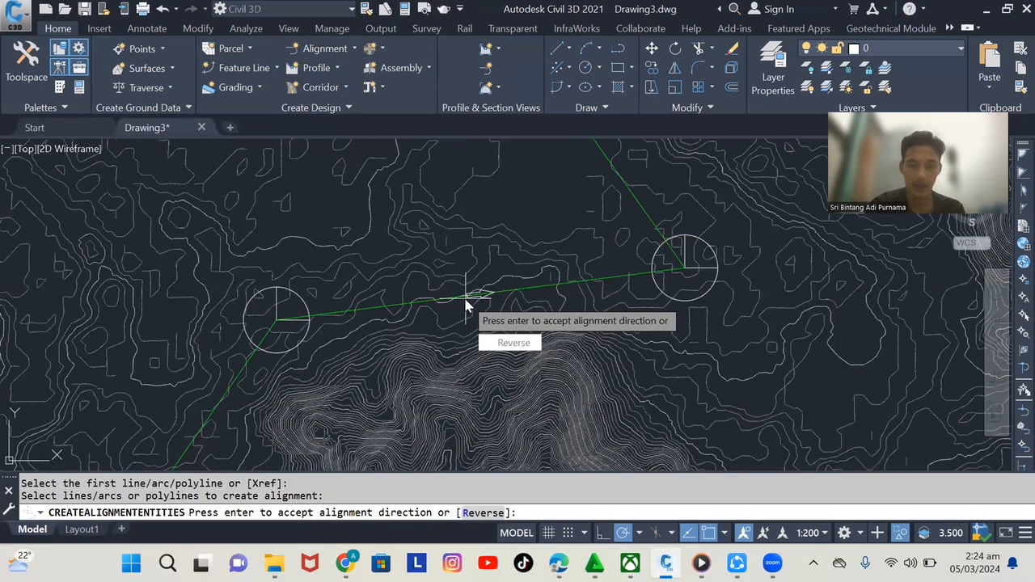
scroll(469, 261, down, 1)
key(Return)
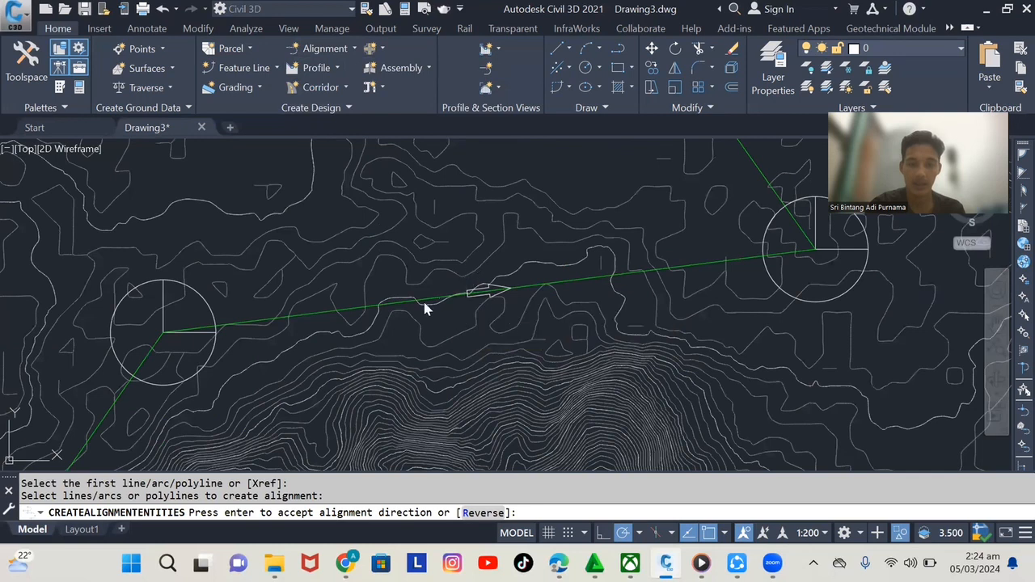
scroll(424, 307, up, 3)
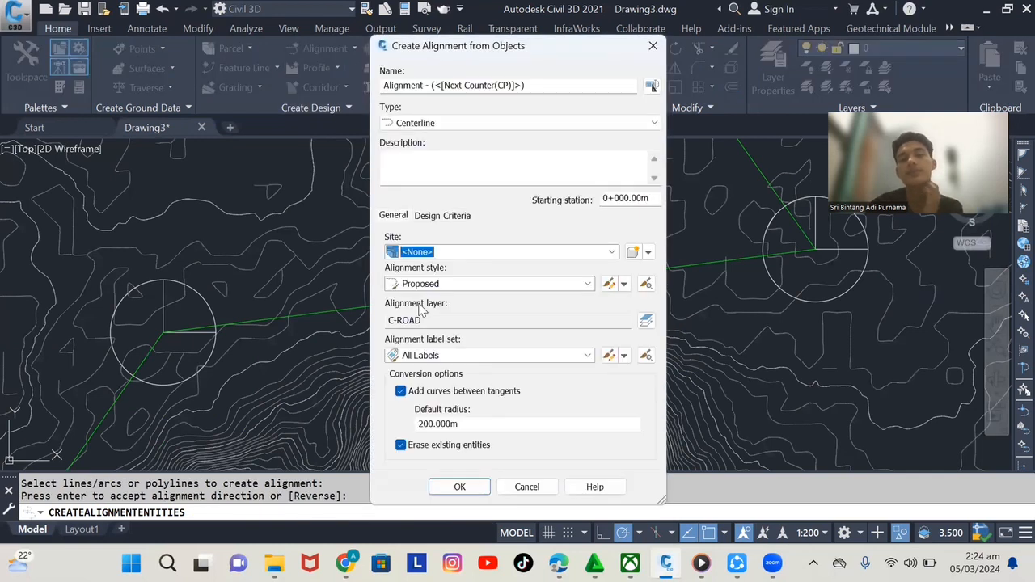
click(426, 85)
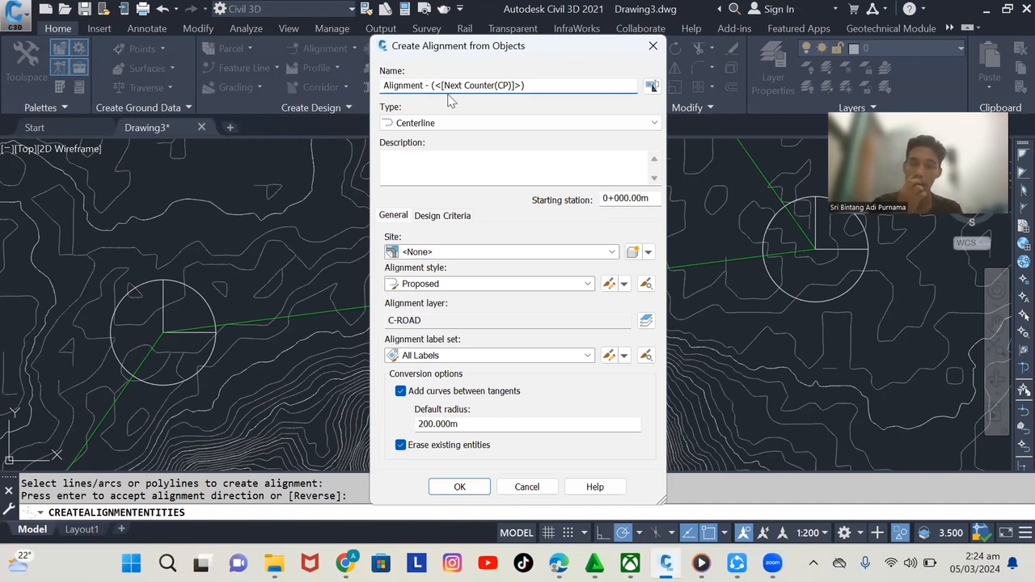
text(Perencanaa)
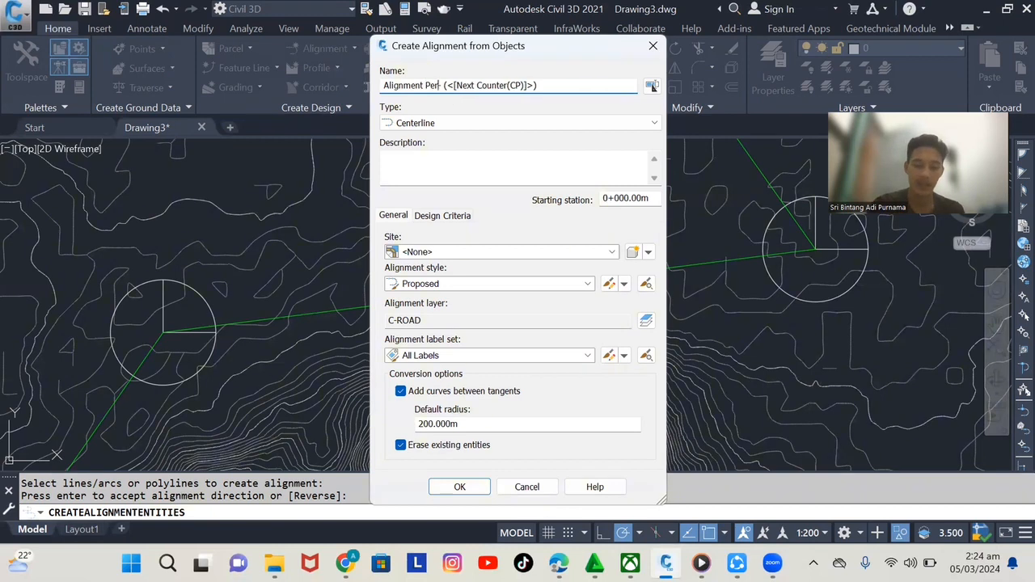
key(BackSpace)
key(BackSpace)
key(BackSpace)
key(BackSpace)
key(BackSpace)
key(BackSpace)
key(BackSpace)
key(BackSpace)
key(BackSpace)
key(BackSpace)
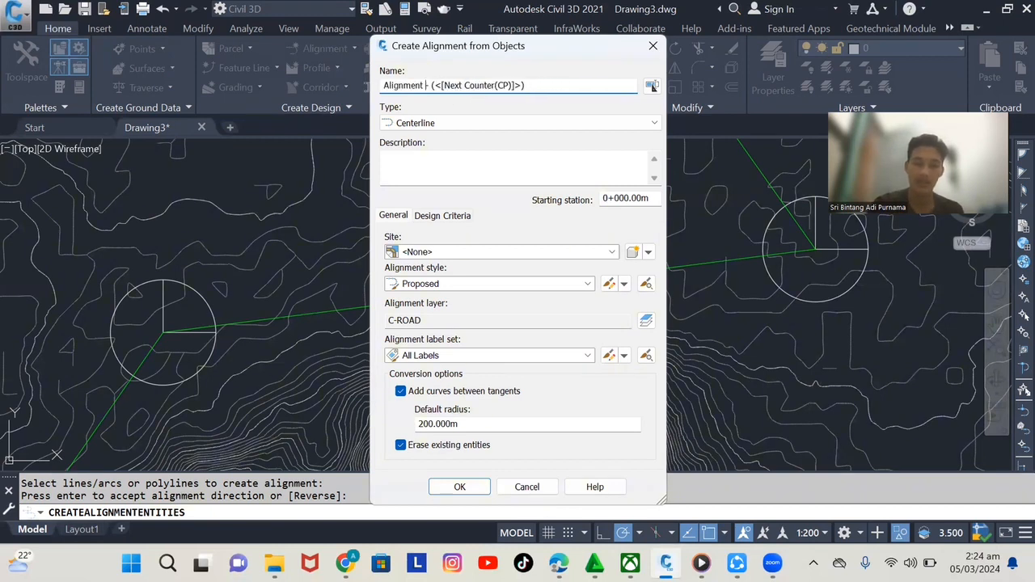
- Name the alignment "Alignment As- (<[Next Counter(CP)]>)", keep the Centerline type and disable adding curves between tangents
text(As)
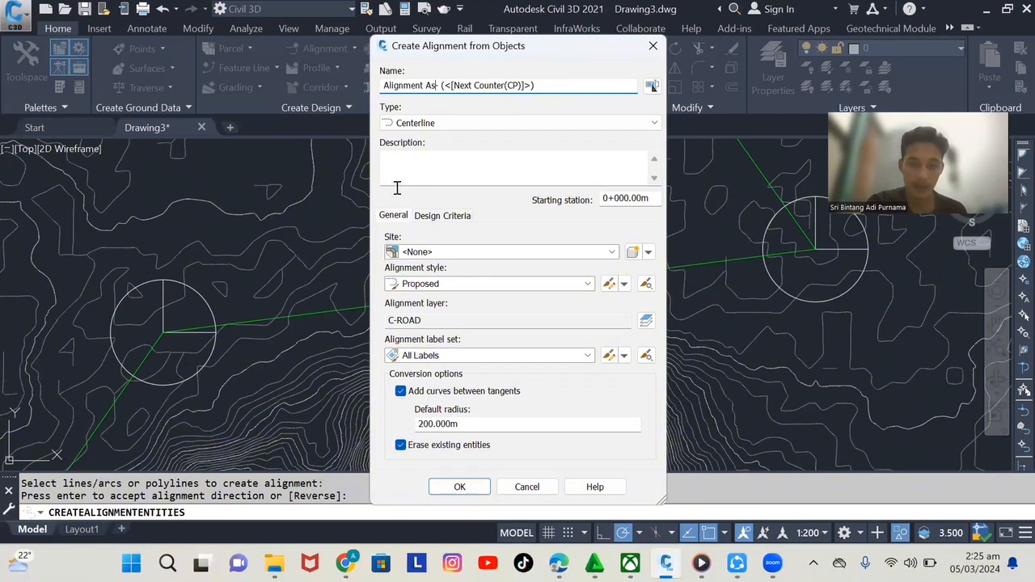
text(-)
click(437, 123)
click(437, 128)
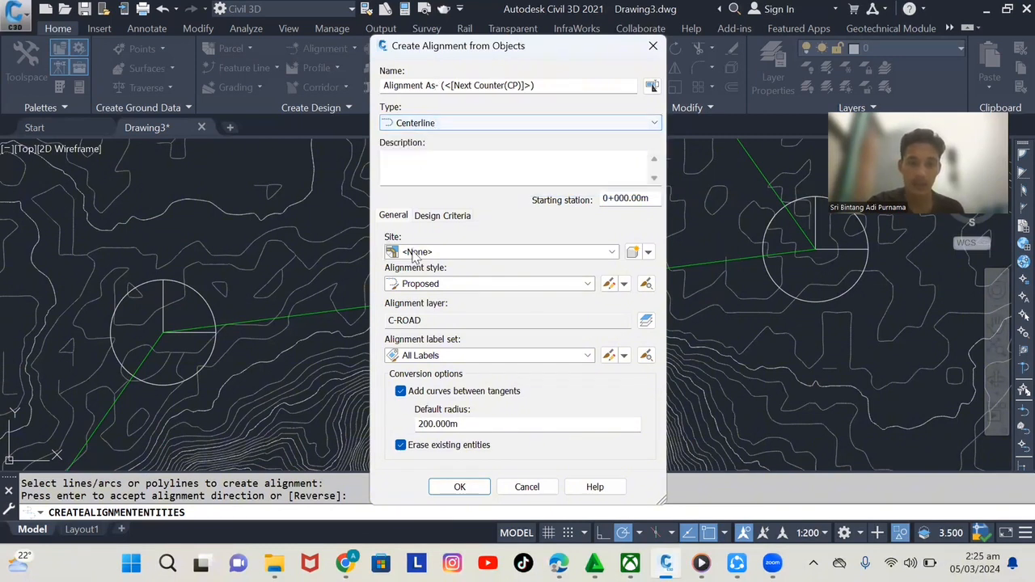
click(401, 392)
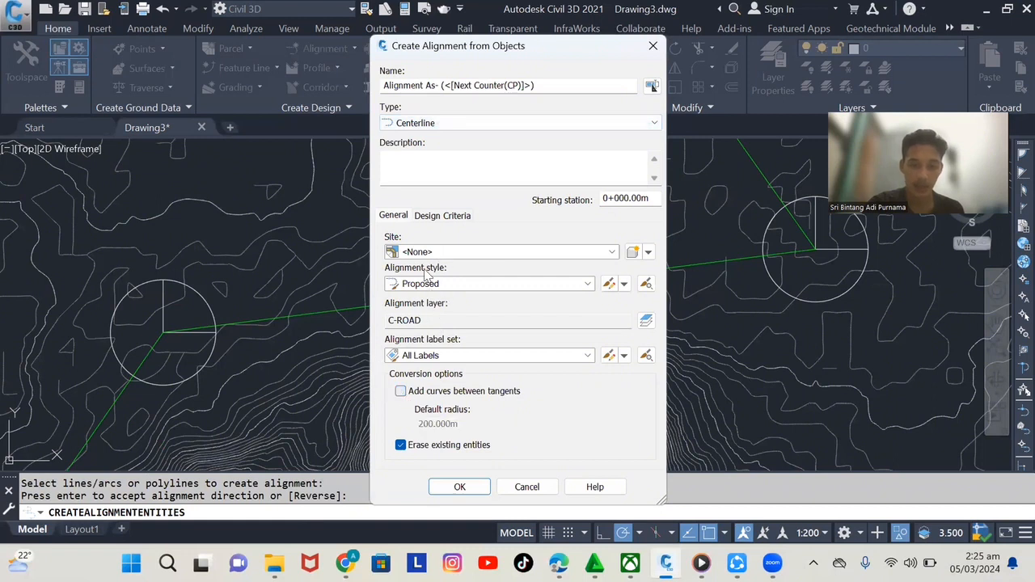
- Set the alignment's starting design speed to 50 km/h and enable criteria-based design
click(437, 217)
click(405, 252)
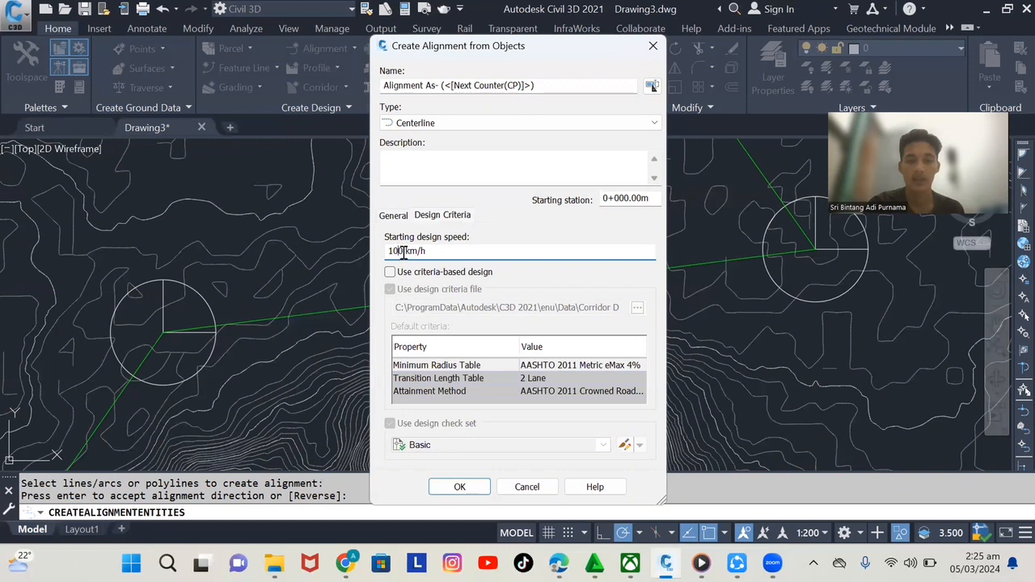
key(BackSpace)
key(BackSpace)
key(BackSpace)
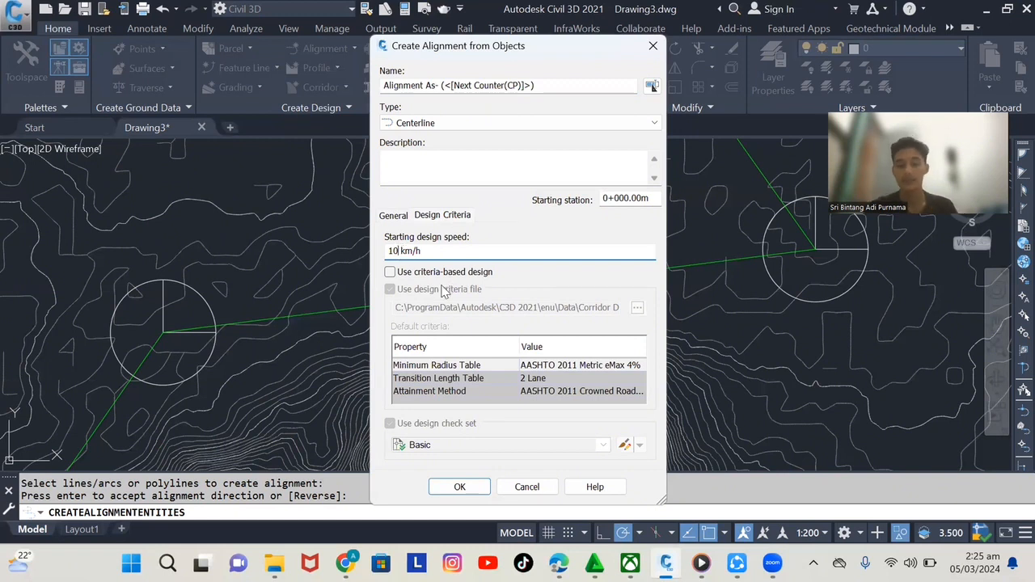
text(50)
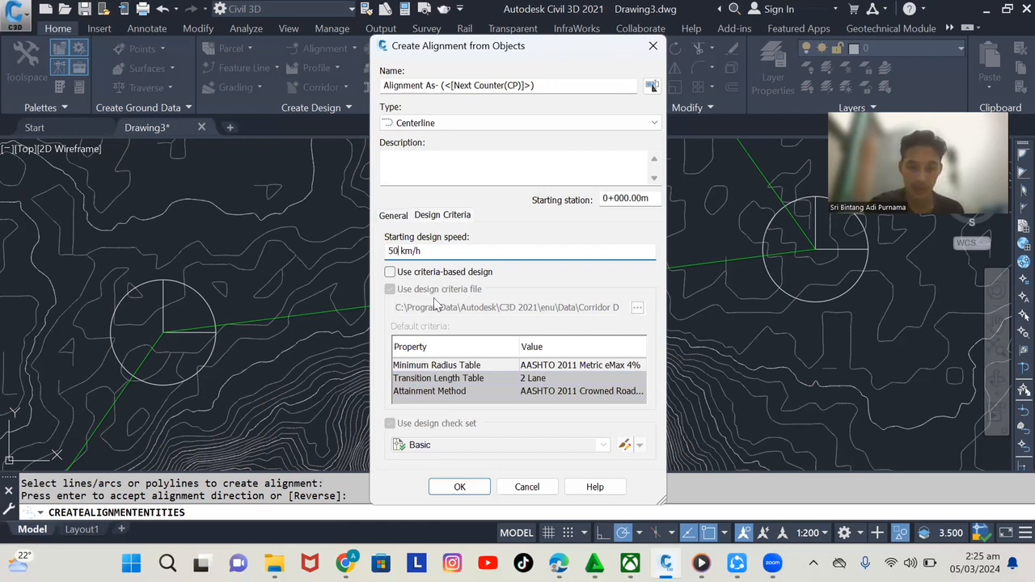
click(391, 274)
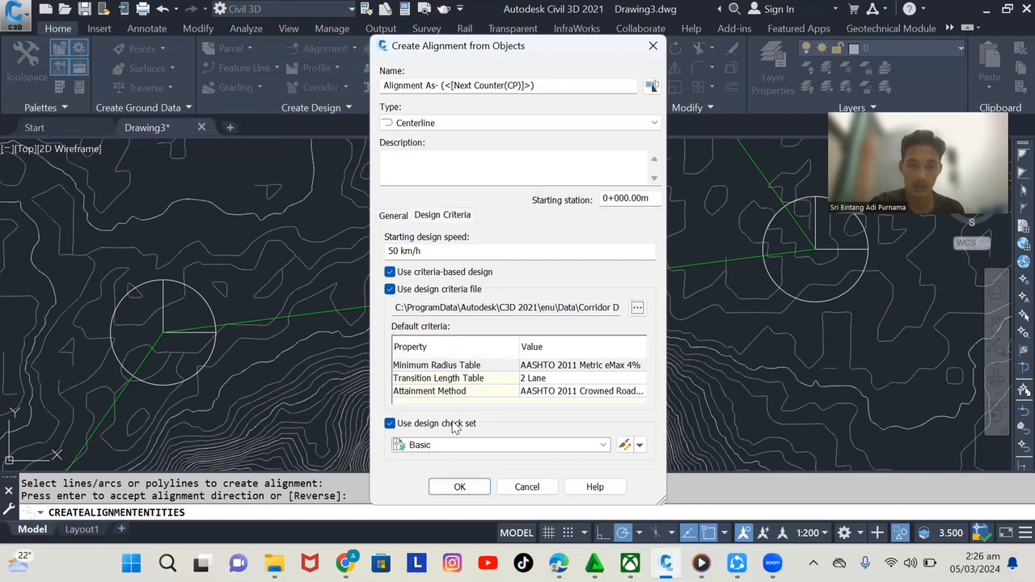
- Review the general and design criteria settings, and create the alignment from the green polyline
click(400, 218)
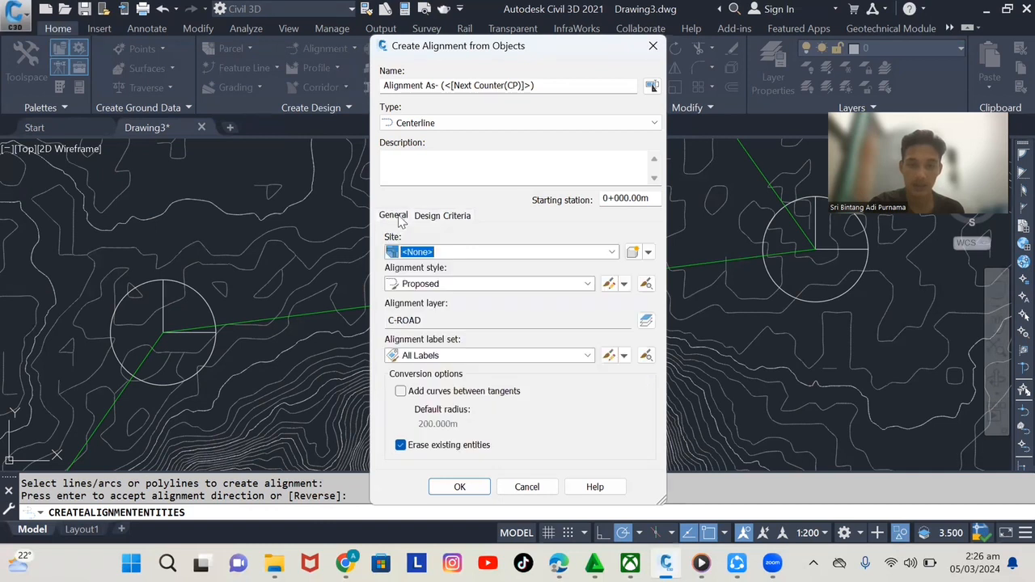
click(436, 217)
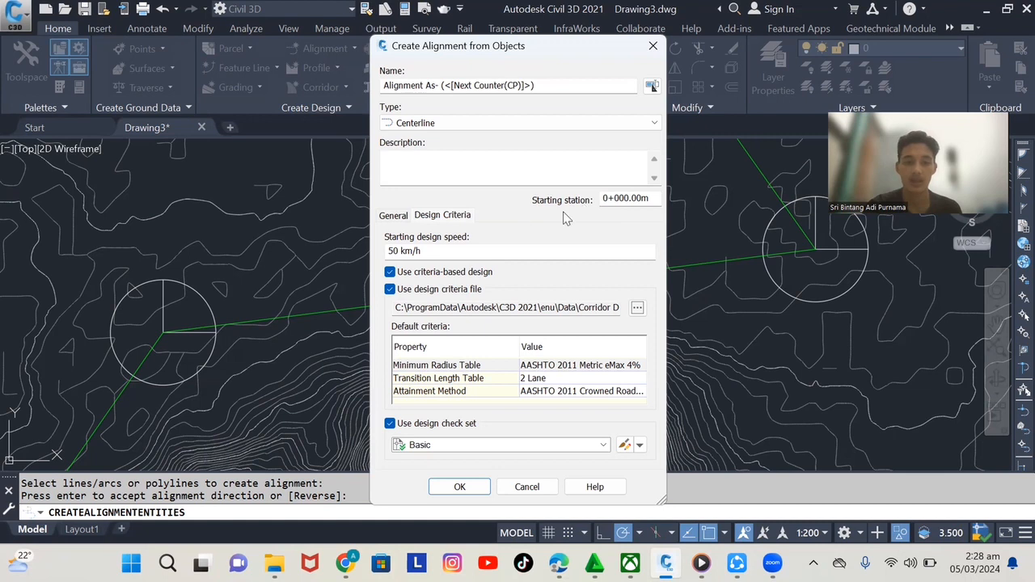
click(394, 214)
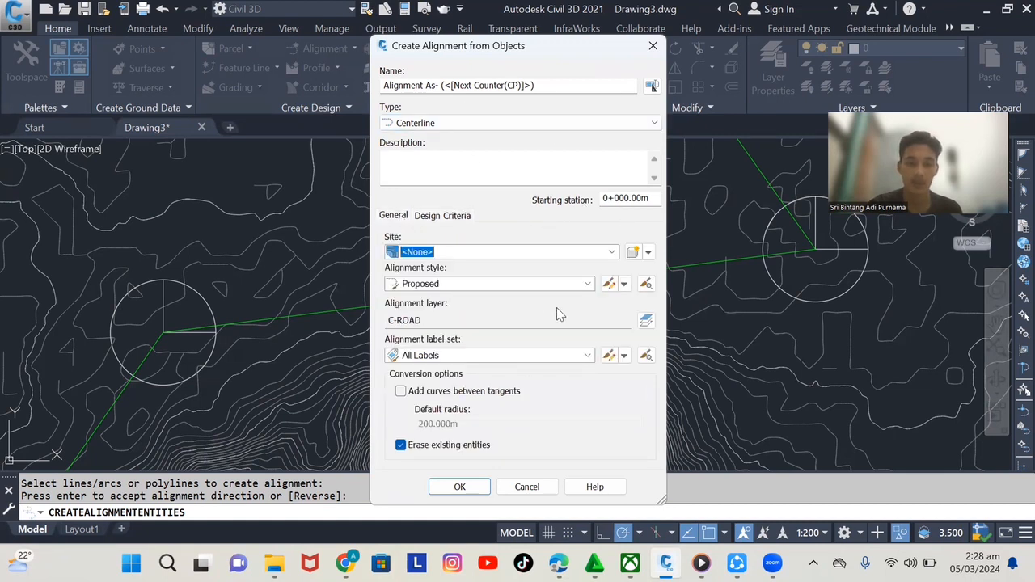
click(460, 487)
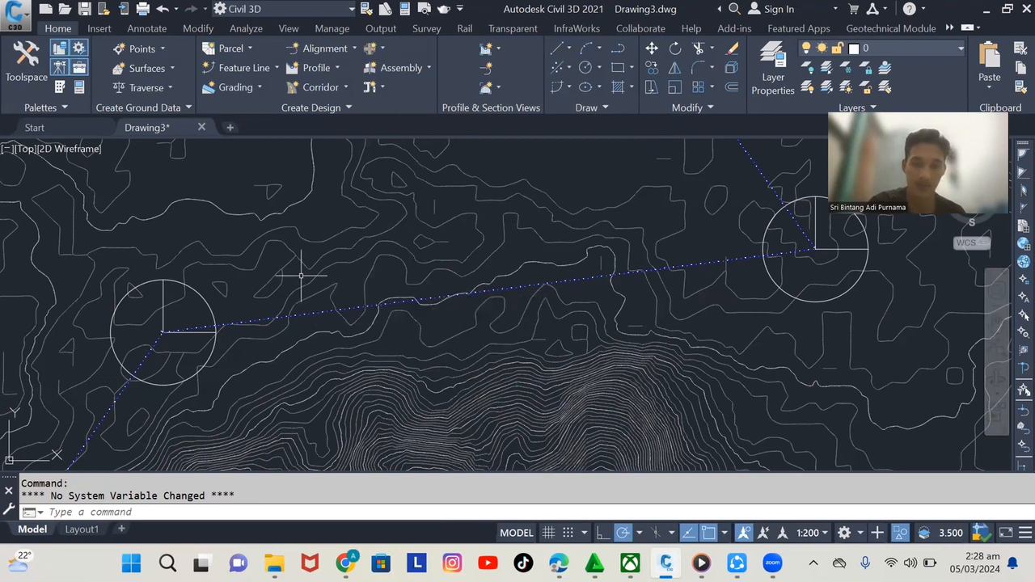
- Examine the new alignment's start-point and design speed labels and the station labels along its first segment
scroll(301, 276, down, 2)
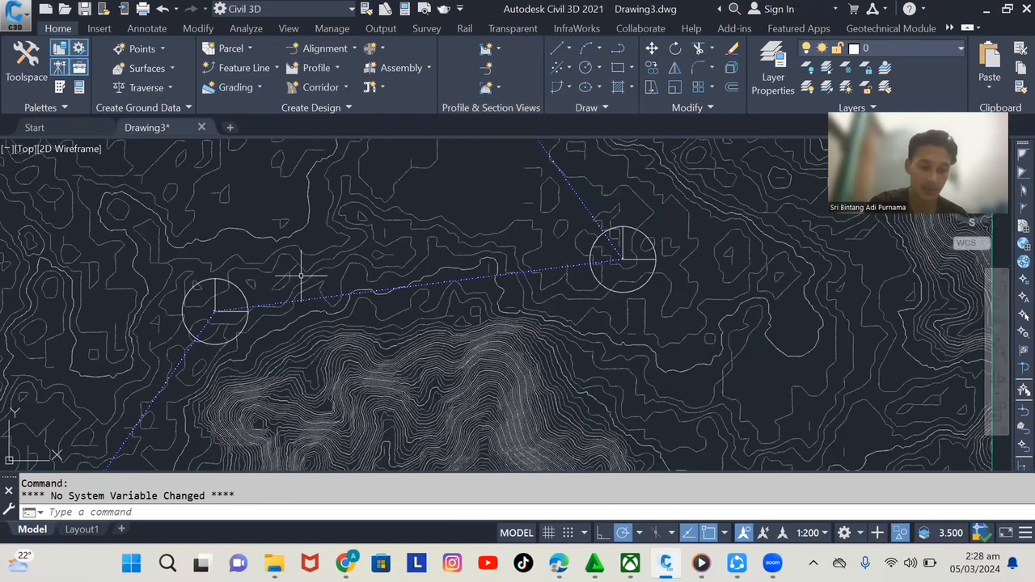
scroll(301, 276, down, 2)
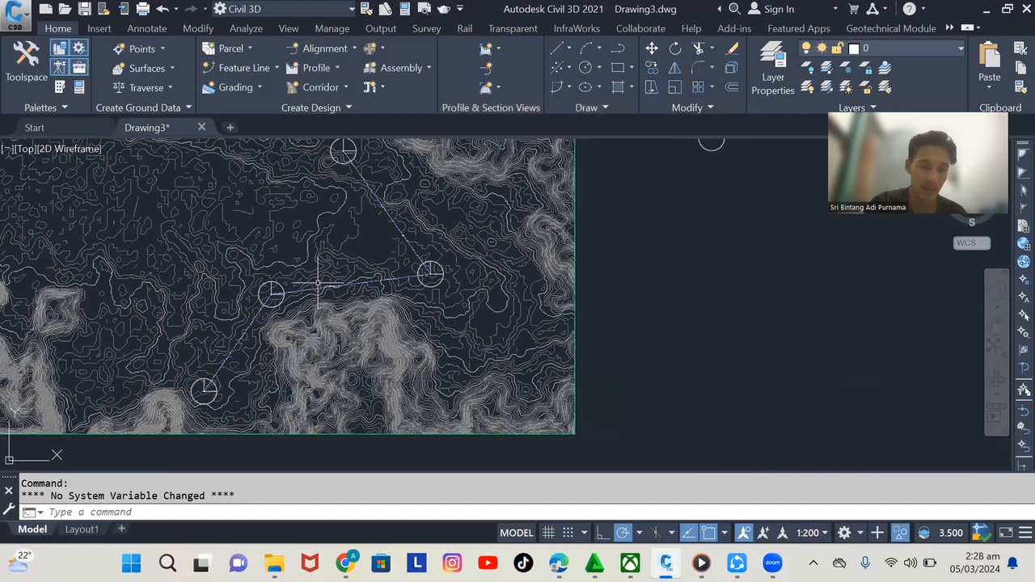
scroll(208, 393, up, 8)
scroll(183, 383, up, 5)
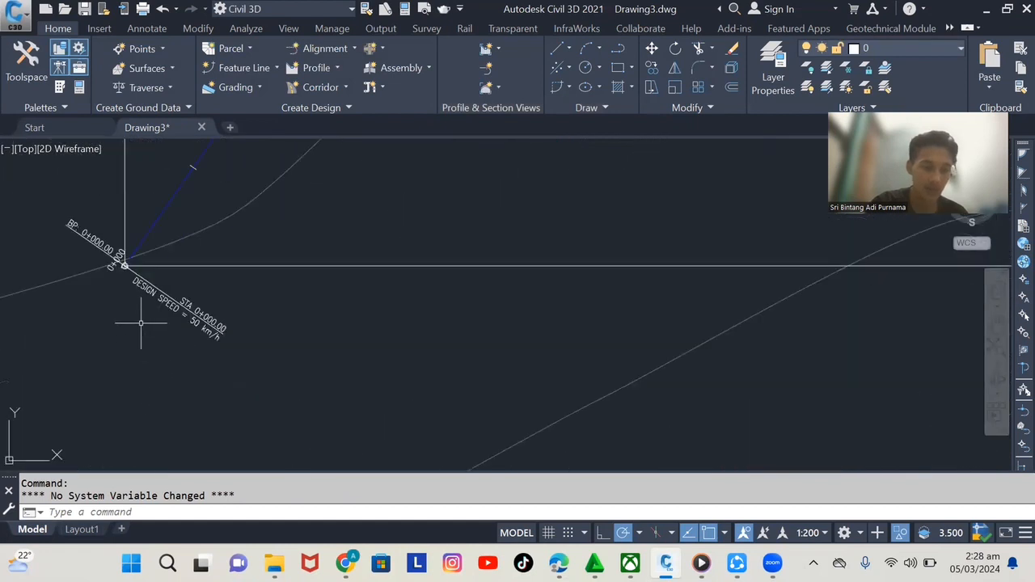
scroll(163, 303, up, 4)
middle_drag(210, 338, 339, 401)
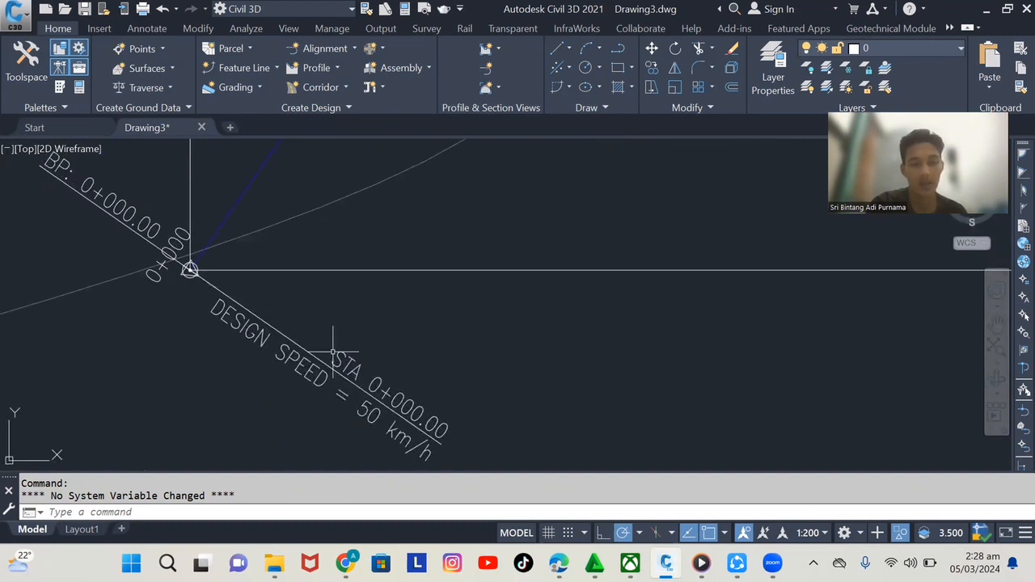
scroll(285, 391, down, 6)
scroll(331, 277, up, 2)
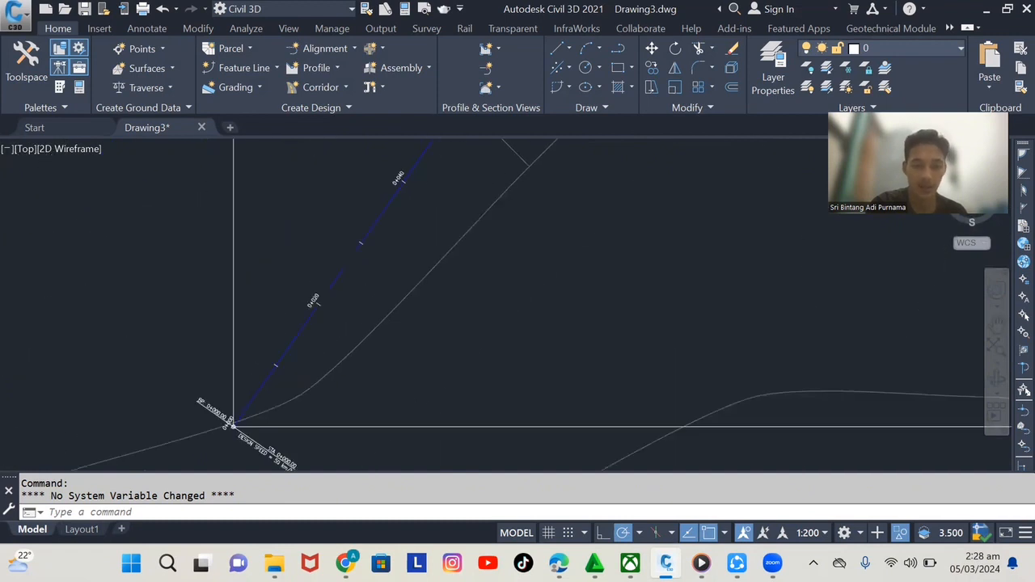
scroll(382, 306, down, 1)
middle_drag(439, 266, 270, 423)
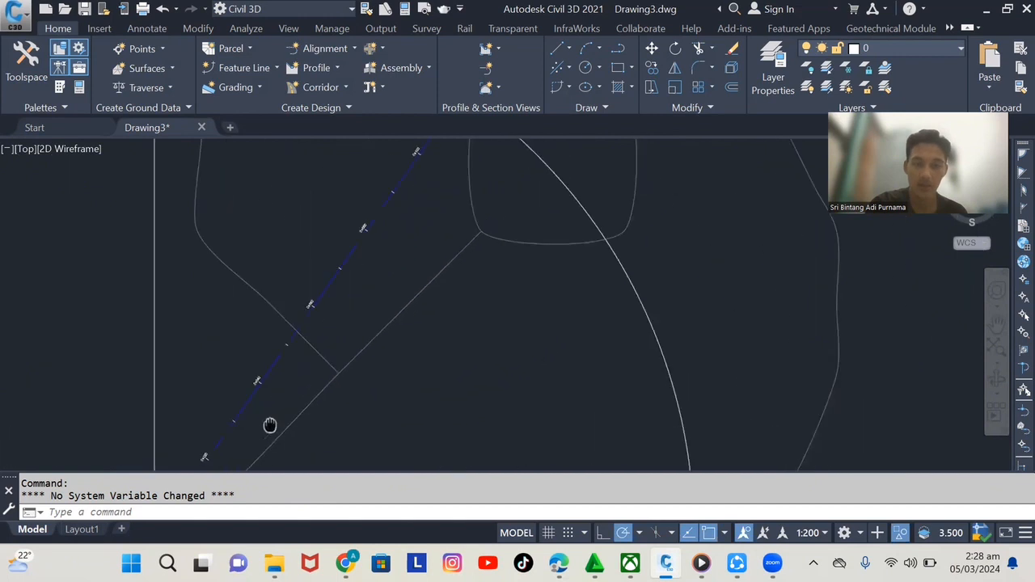
scroll(392, 249, down, 2)
scroll(391, 249, up, 4)
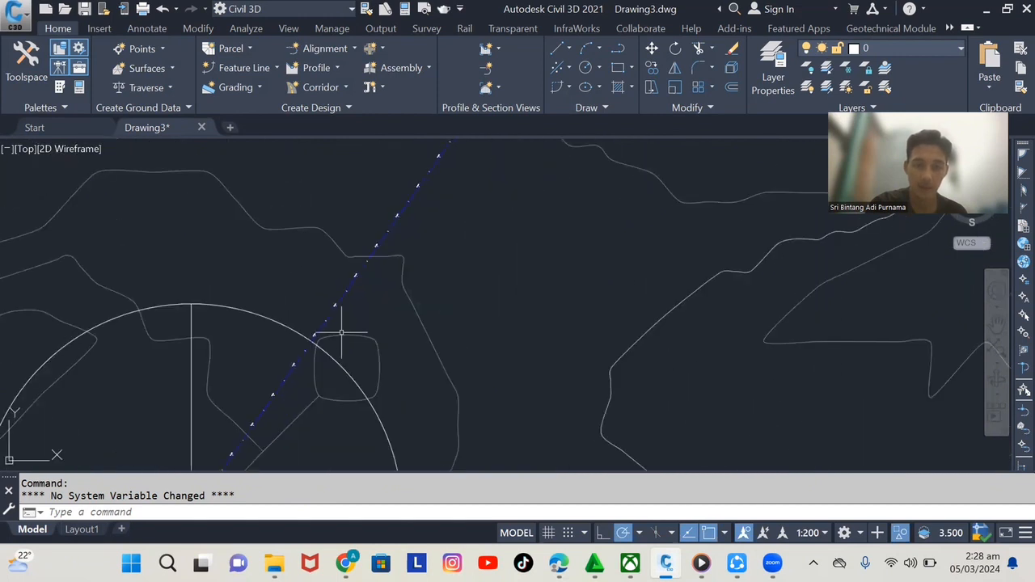
scroll(380, 218, down, 2)
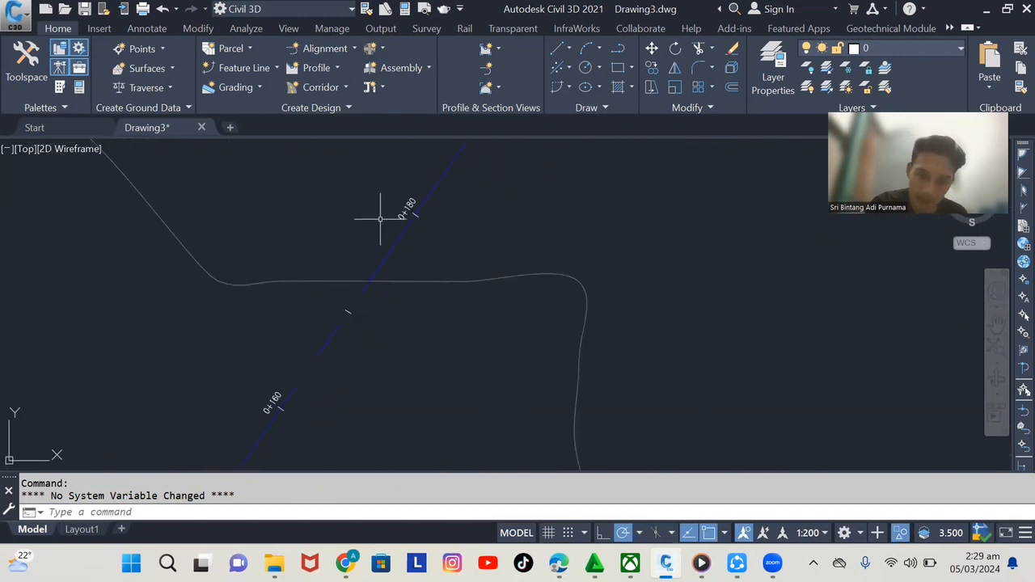
scroll(300, 412, up, 3)
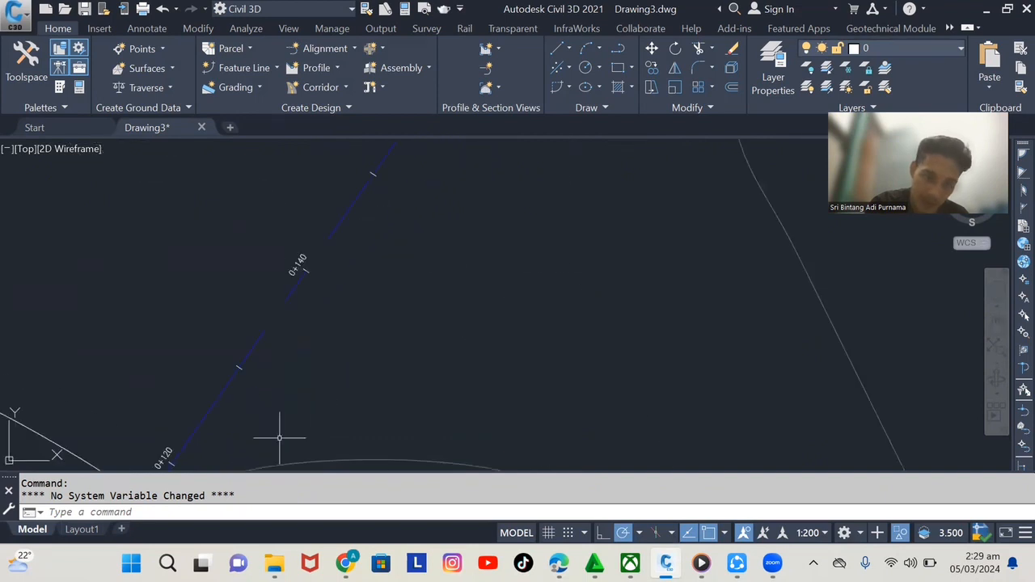
middle_drag(284, 413, 308, 388)
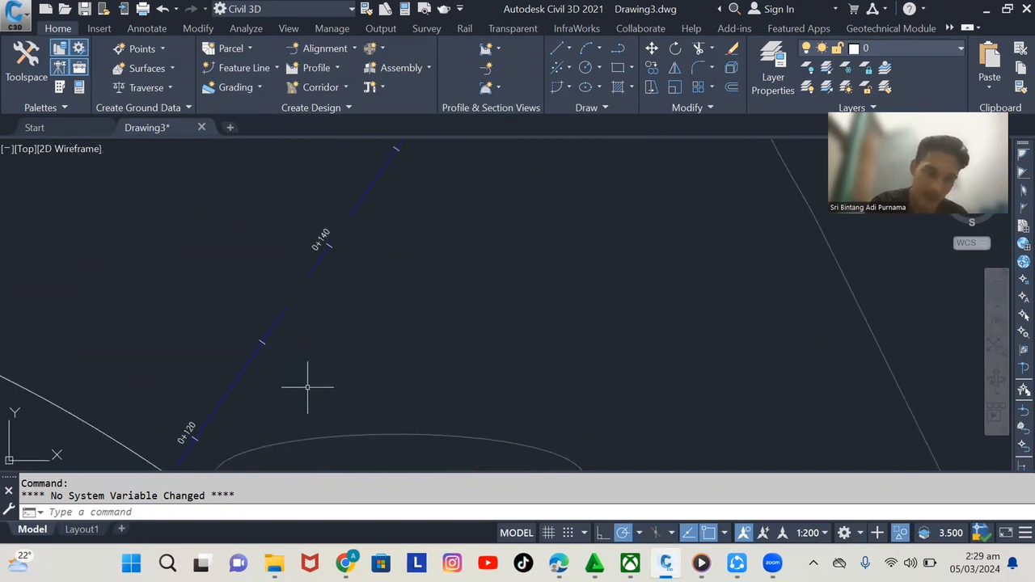
scroll(321, 358, down, 3)
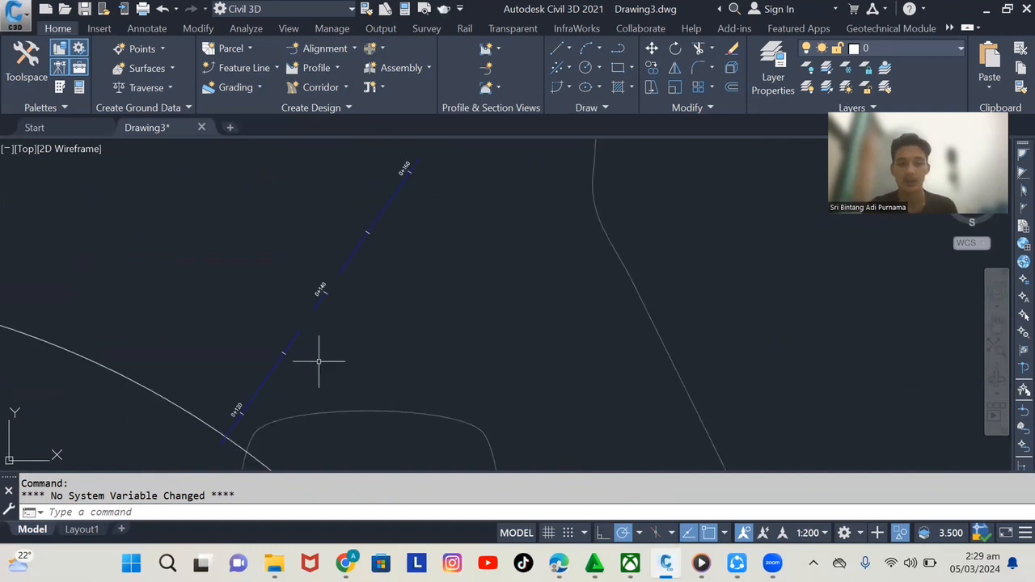
scroll(323, 355, down, 5)
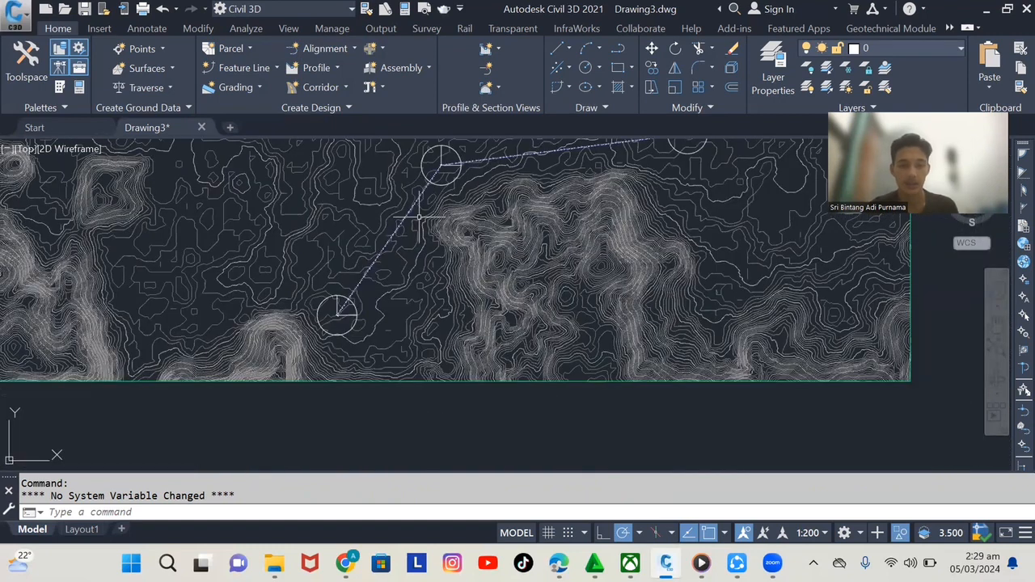
middle_drag(419, 217, 211, 471)
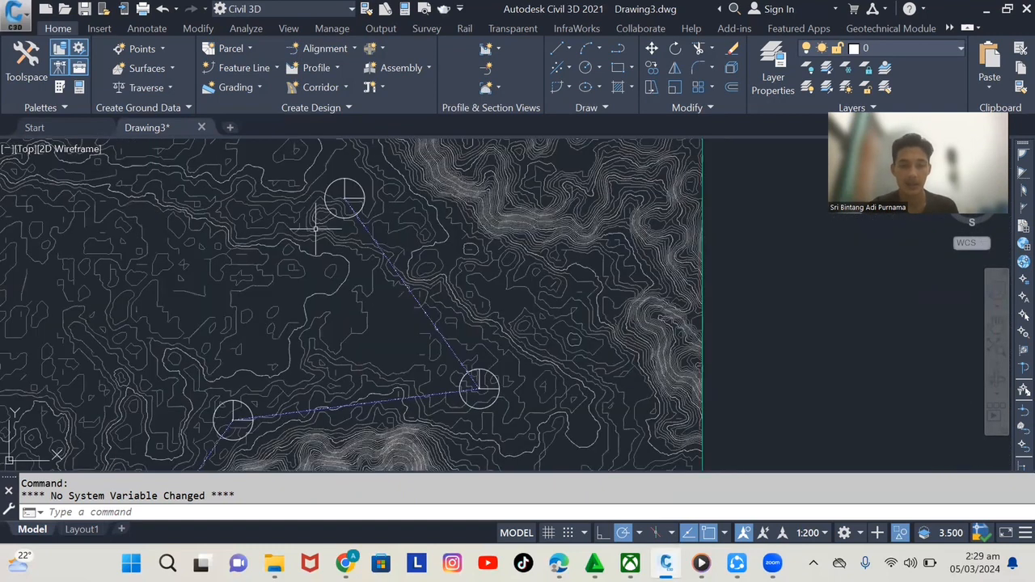
- Examine the alignment's bends and station labels at the intermediate circle markers, and its overall route across the contours
scroll(298, 344, down, 4)
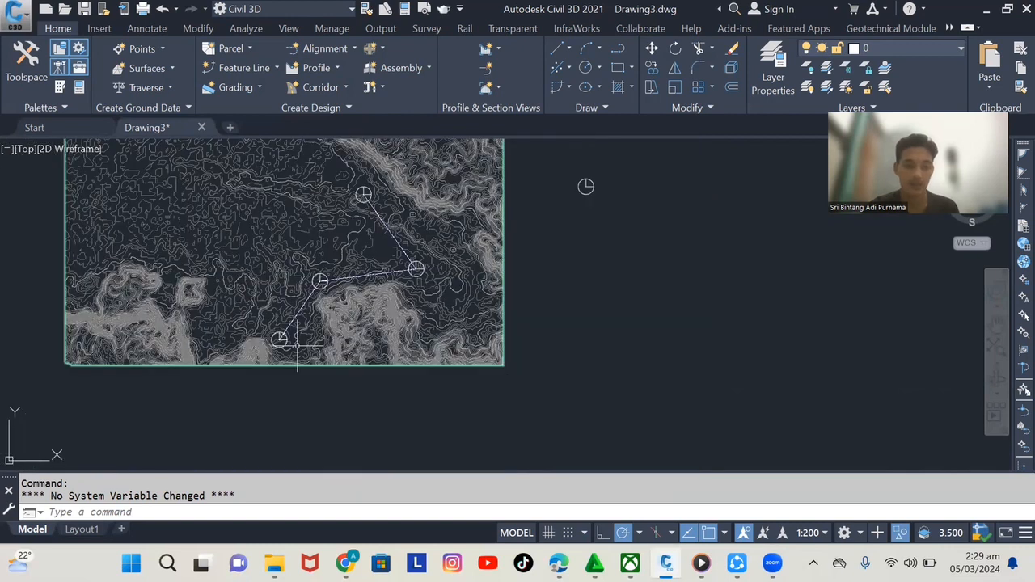
scroll(279, 352, up, 2)
scroll(279, 373, up, 3)
middle_drag(279, 372, 238, 432)
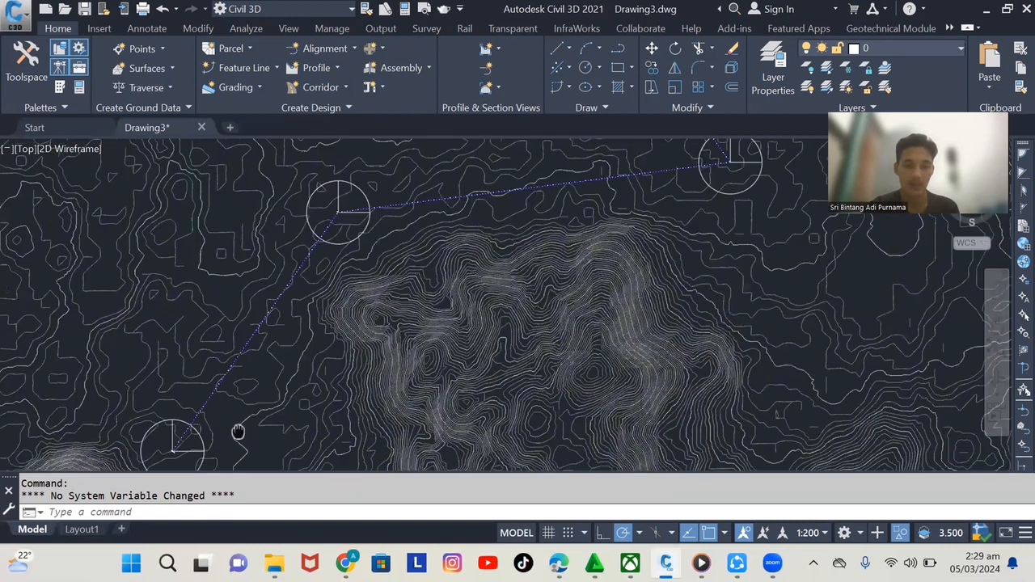
scroll(248, 278, up, 4)
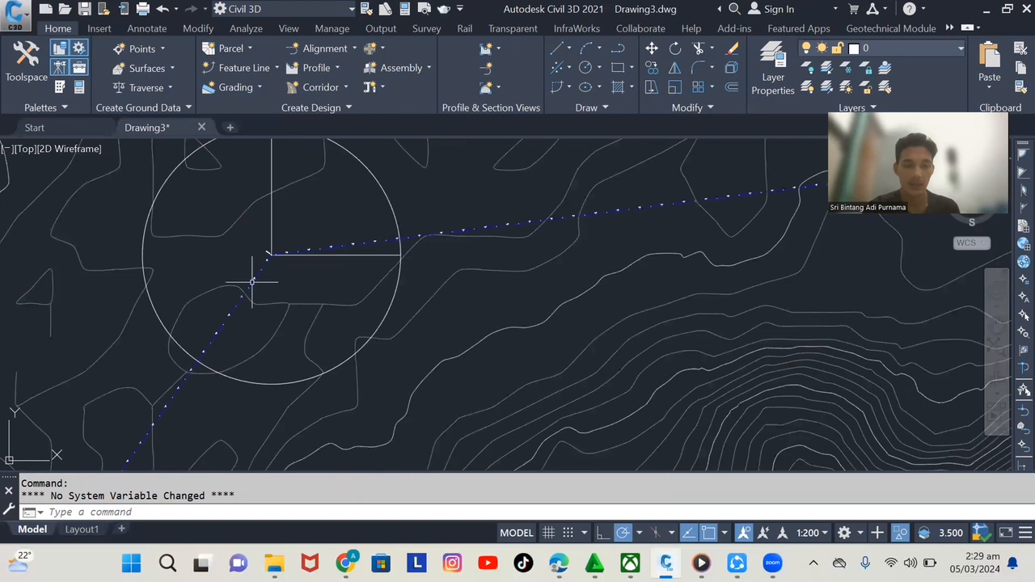
mouse_move(339, 222)
middle_down()
mouse_move(307, 266)
mouse_move(313, 254)
middle_up()
scroll(282, 296, up, 5)
scroll(258, 342, down, 6)
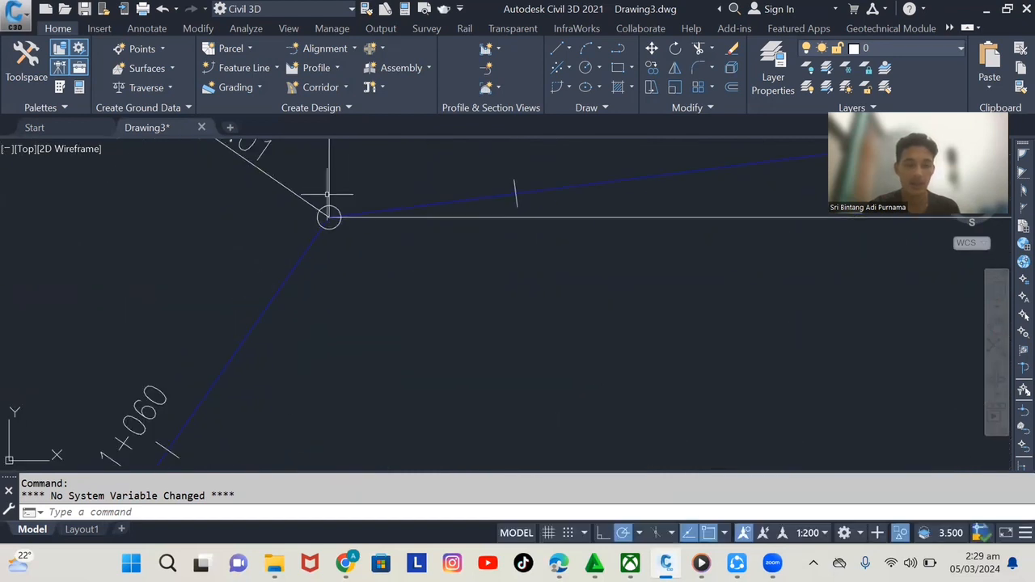
mouse_move(524, 366)
middle_down()
mouse_move(460, 383)
mouse_move(25, 388)
middle_up()
mouse_move(647, 300)
middle_down()
mouse_move(583, 300)
mouse_move(647, 269)
middle_up()
scroll(692, 267, up, 5)
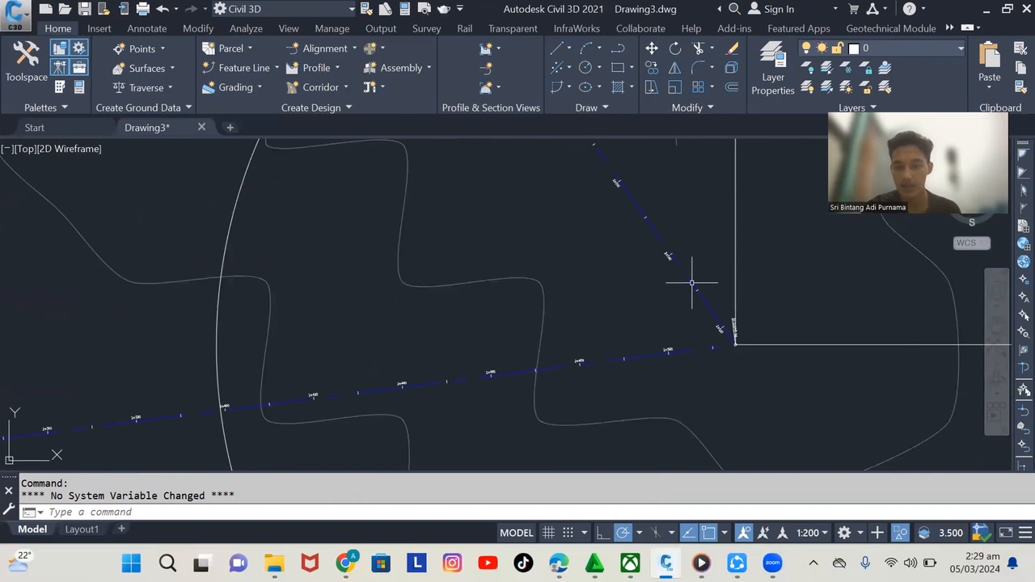
scroll(689, 286, down, 4)
scroll(696, 300, down, 10)
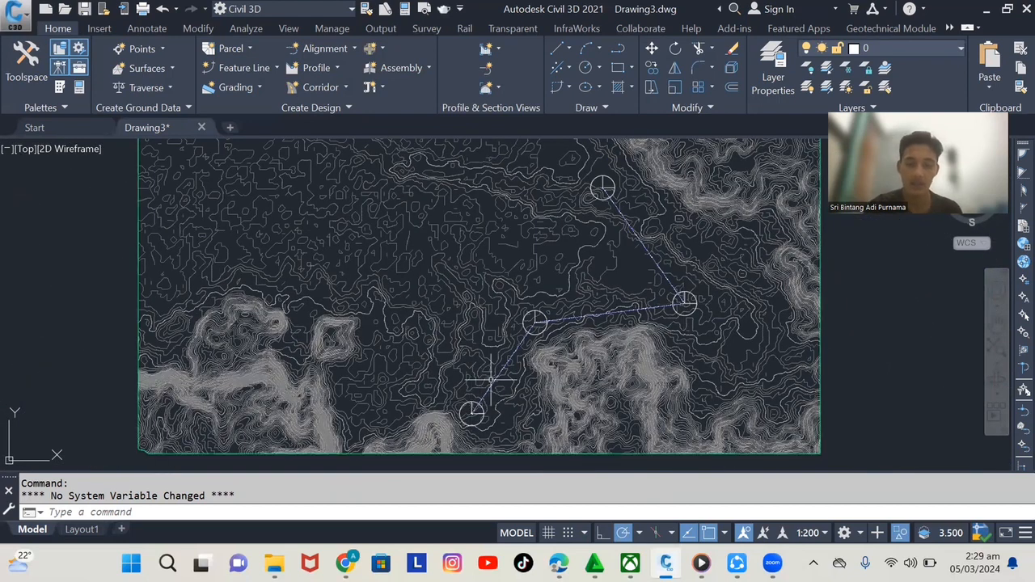
scroll(526, 339, up, 2)
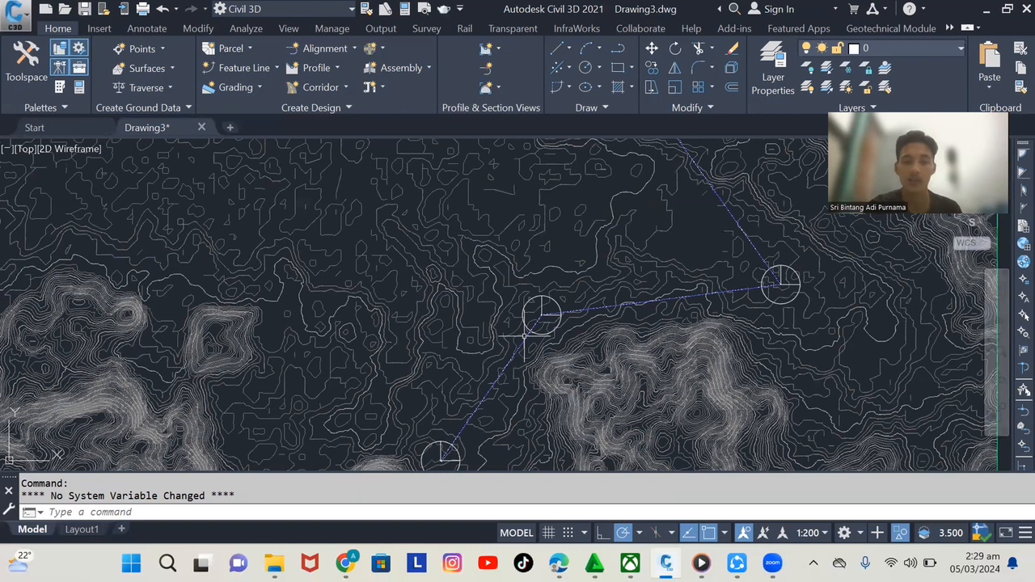
scroll(524, 340, up, 6)
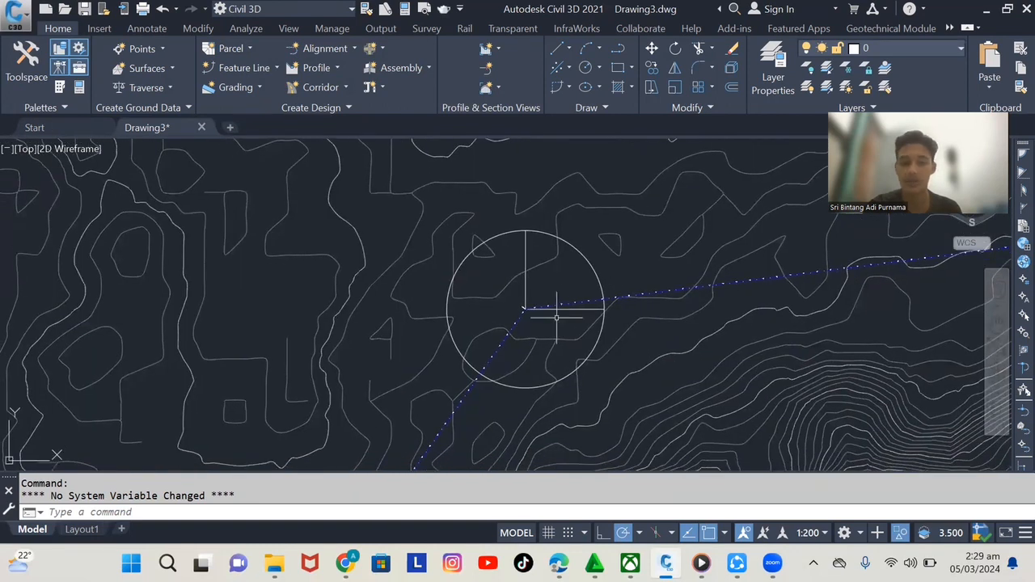
scroll(544, 275, down, 2)
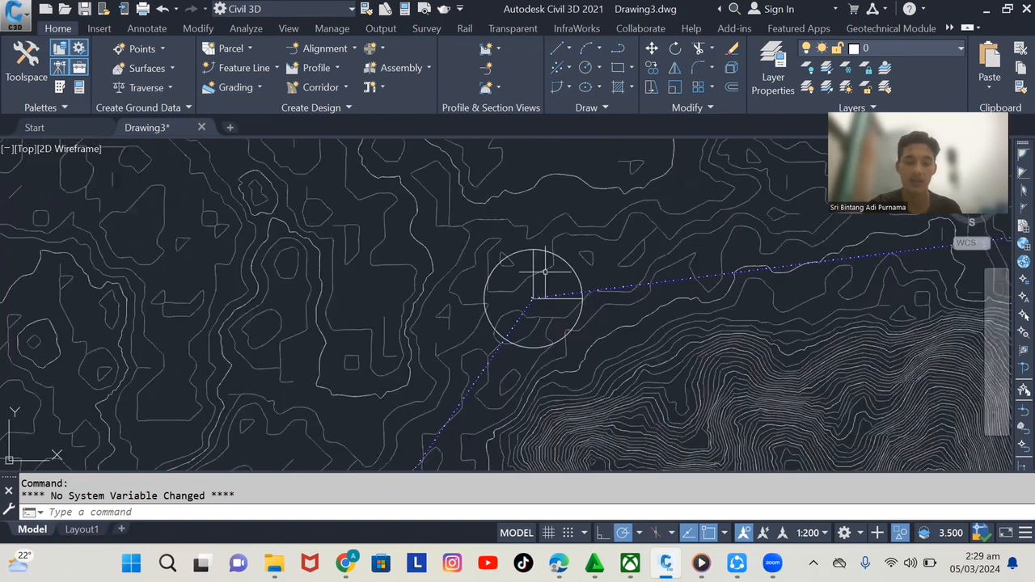
scroll(544, 273, down, 2)
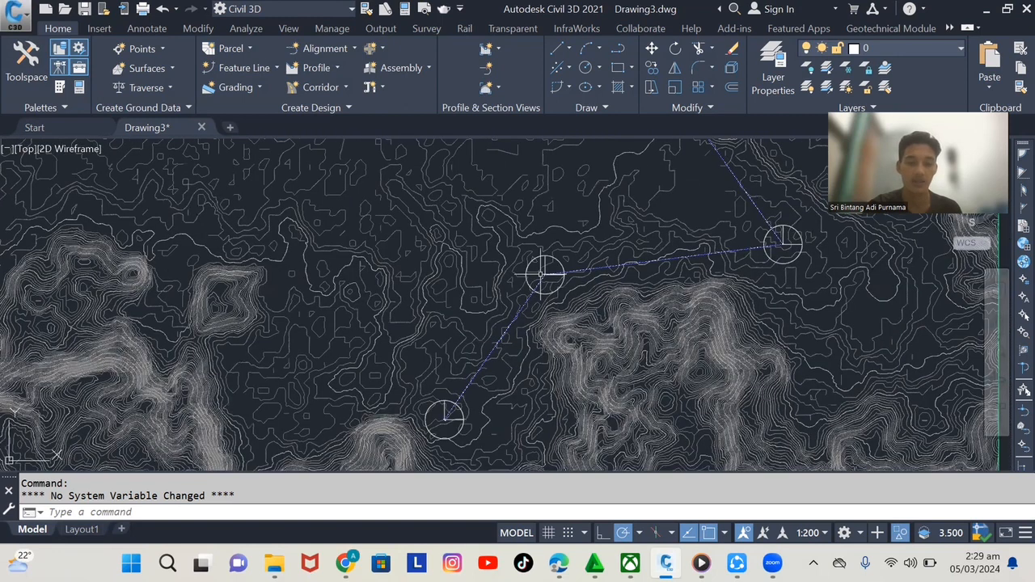
scroll(461, 420, up, 8)
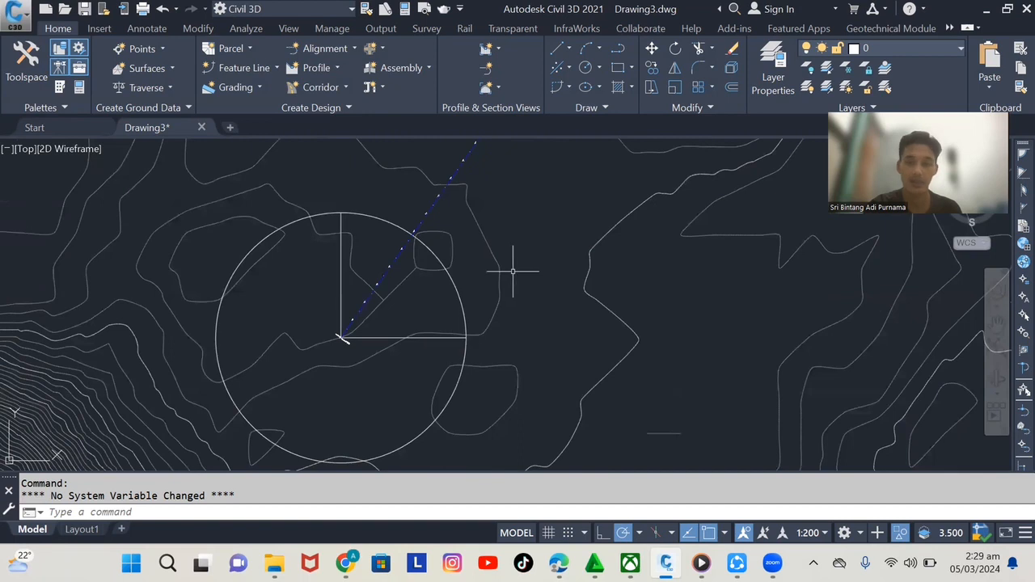
- Open the alignment's geometry for editing at the bend in the first intermediate circle marker
middle_drag(513, 272, 388, 347)
scroll(358, 353, down, 4)
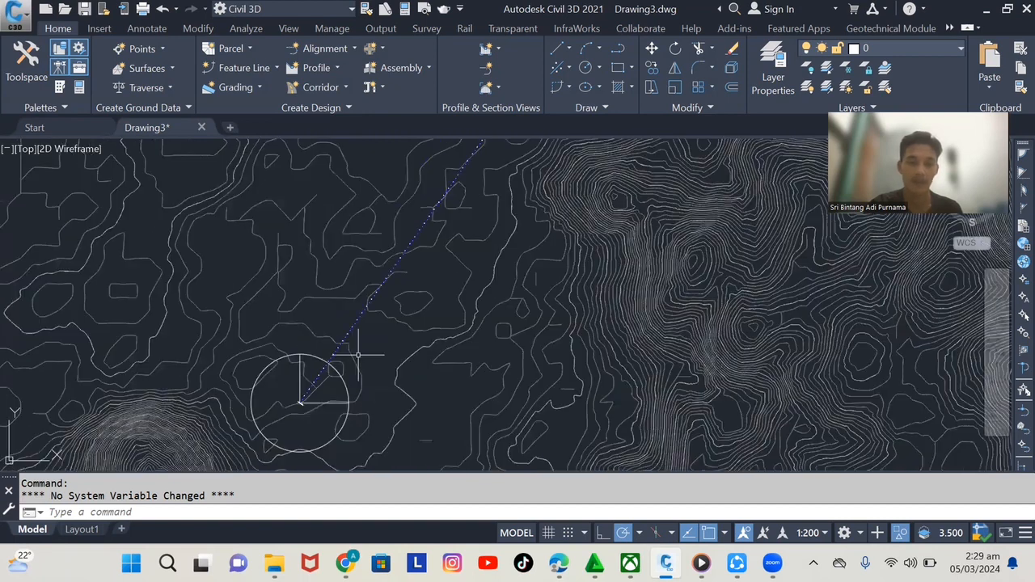
mouse_move(438, 255)
middle_down()
mouse_move(428, 271)
mouse_move(396, 272)
mouse_move(358, 317)
middle_up()
scroll(358, 317, down, 2)
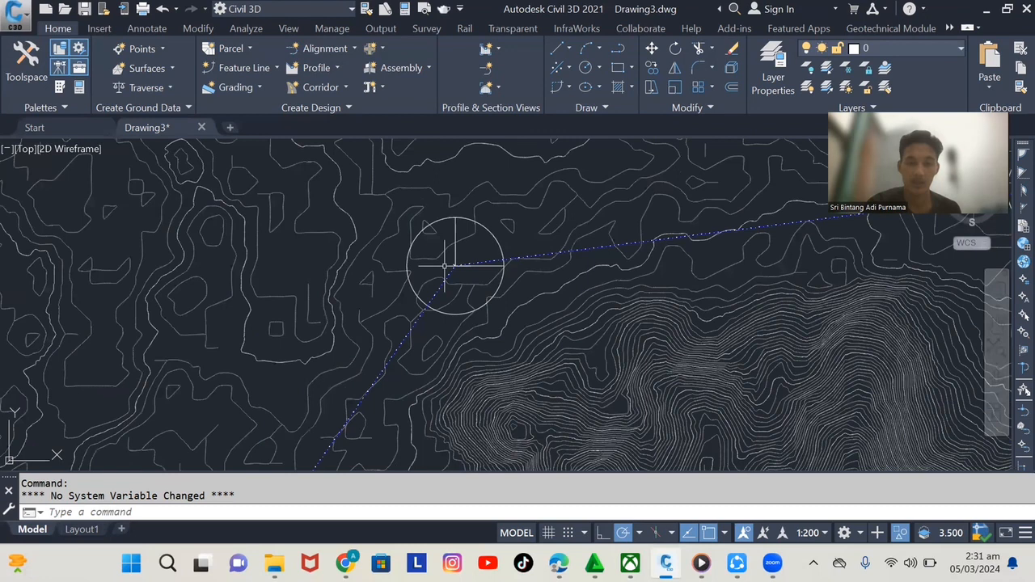
scroll(445, 265, up, 5)
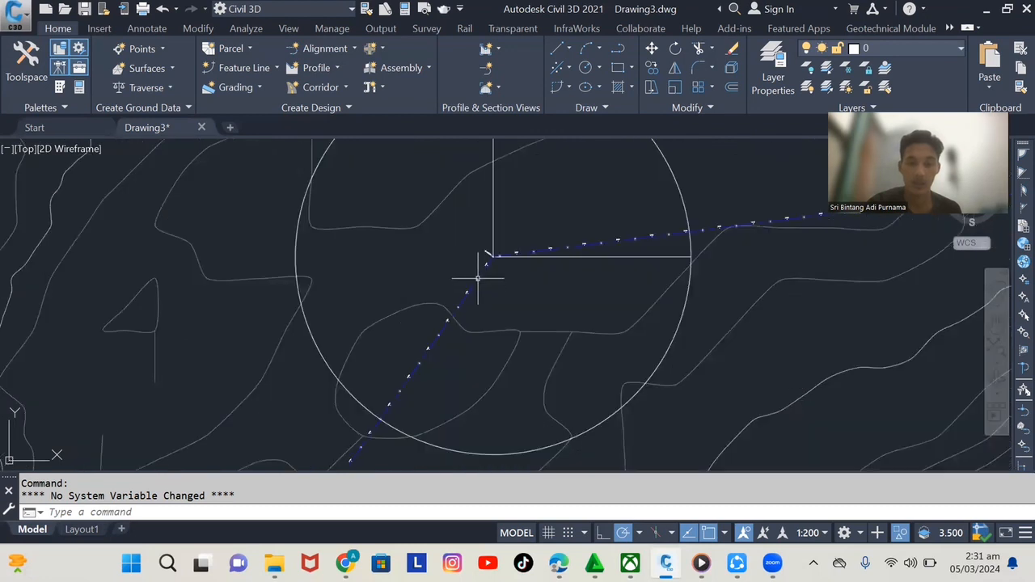
click(478, 279)
right_click(467, 301)
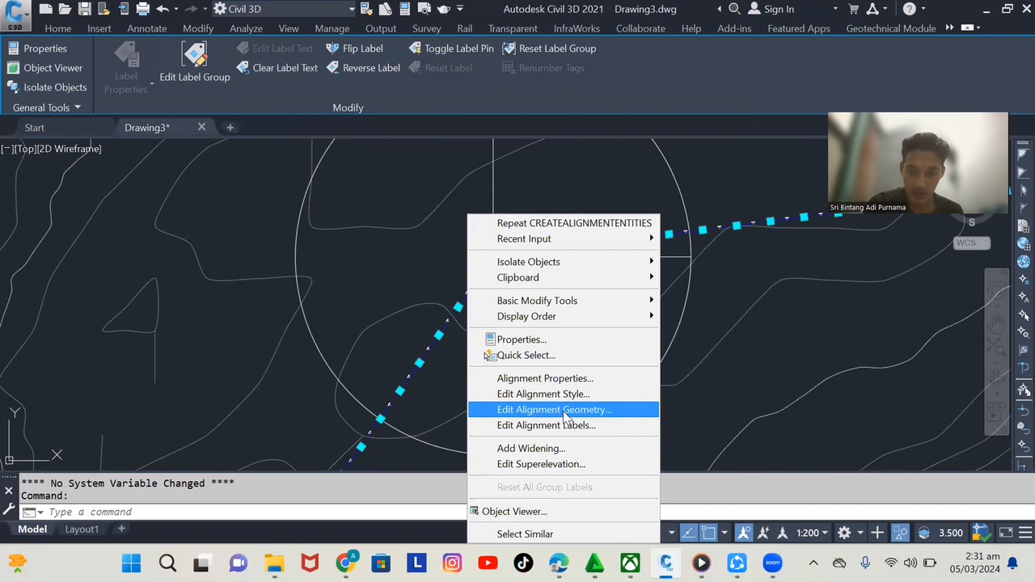
click(566, 410)
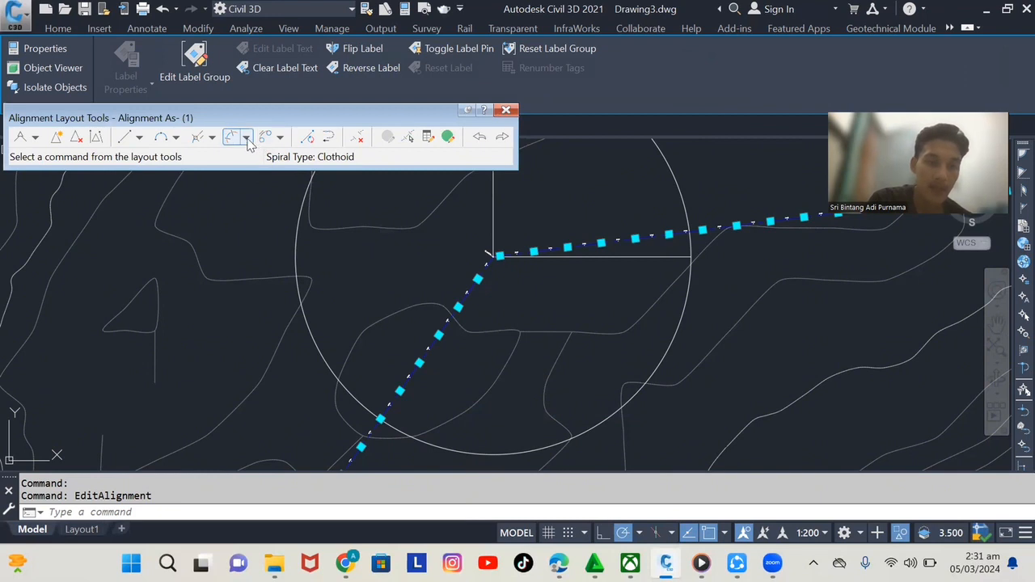
- Start a Free Spiral-Curve-Spiral between the two tangents that meet at the first intermediate circle marker
click(246, 137)
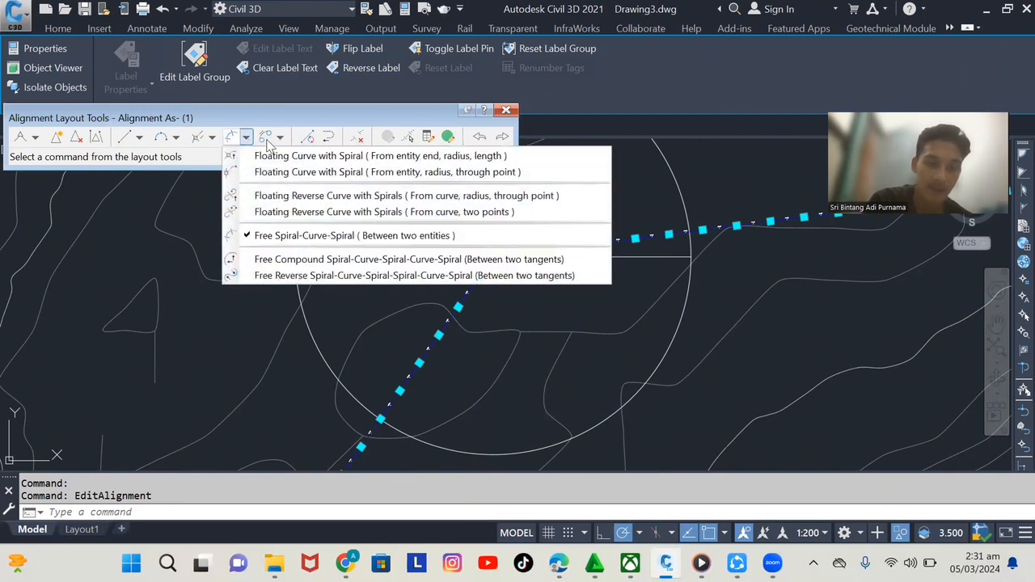
click(176, 138)
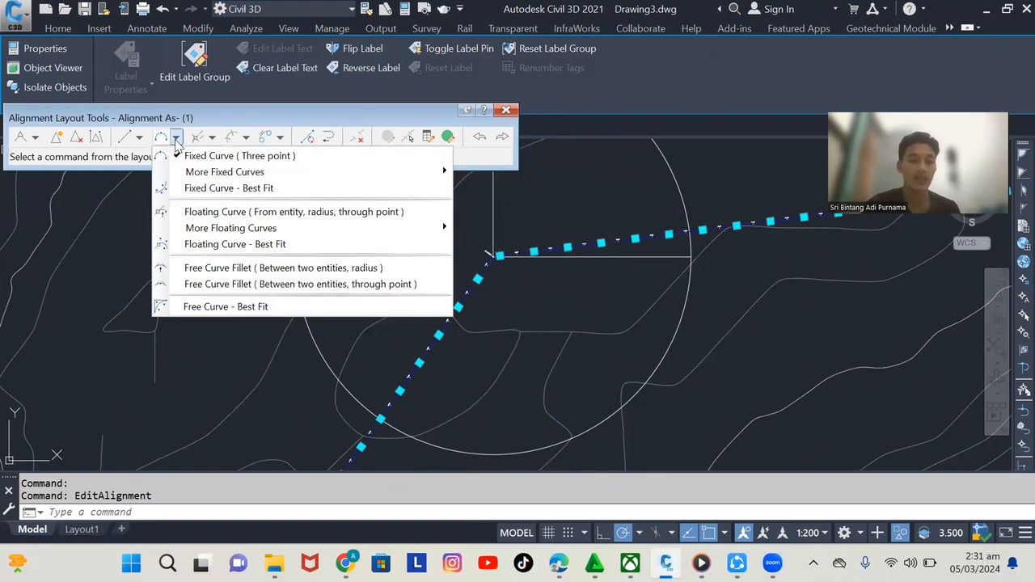
click(241, 138)
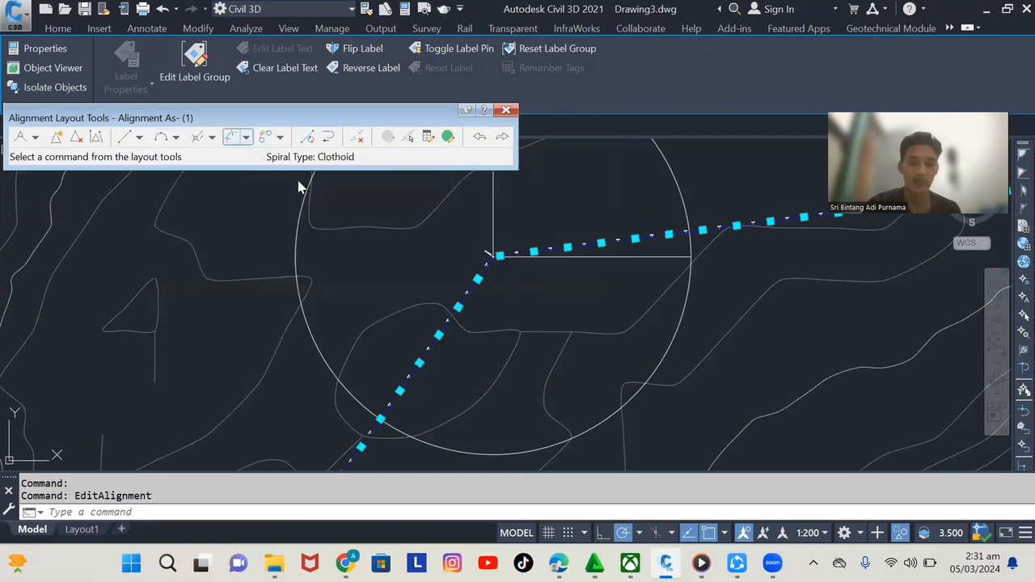
click(250, 140)
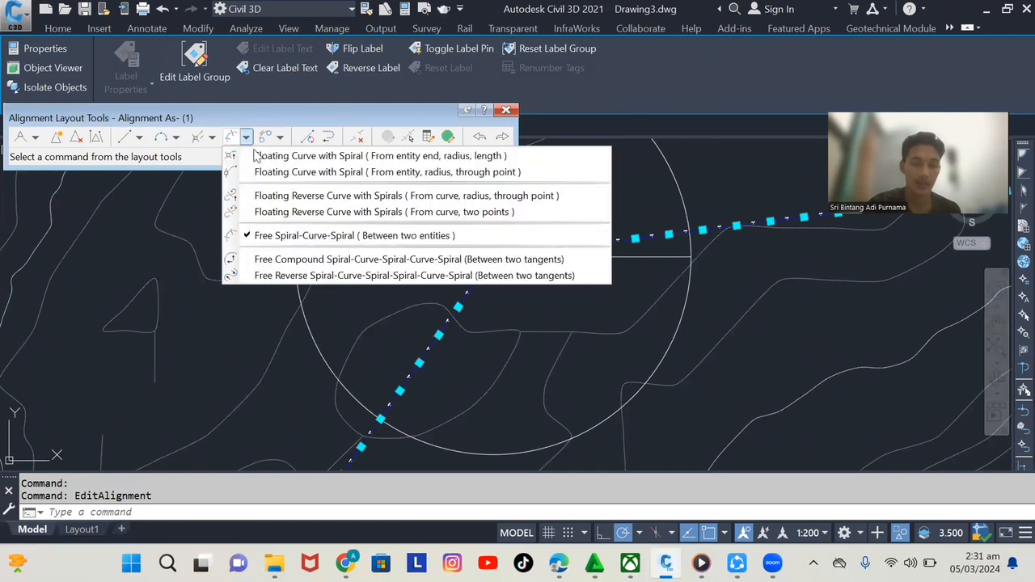
click(320, 237)
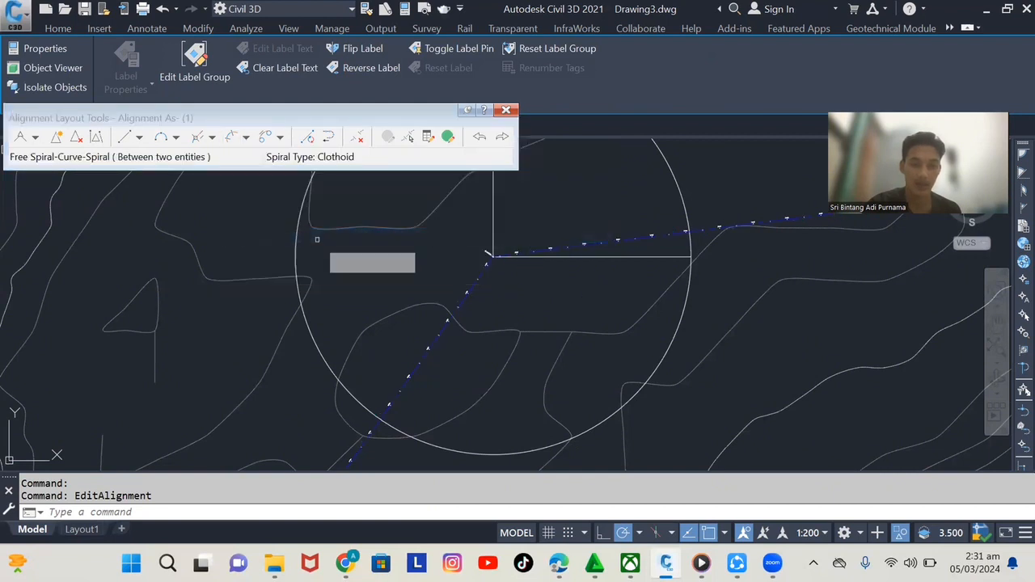
click(346, 275)
scroll(345, 279, down, 3)
scroll(346, 279, down, 5)
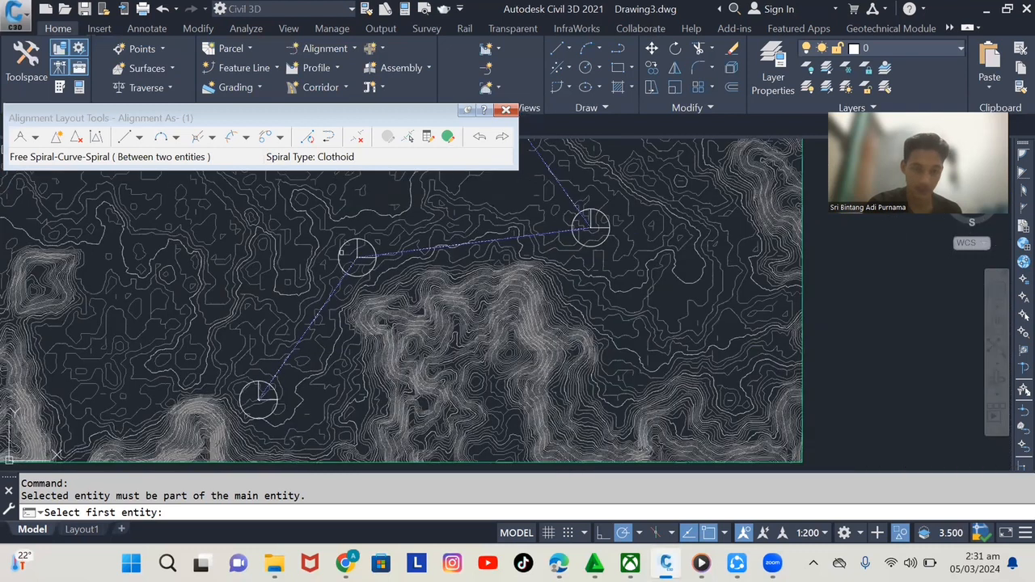
scroll(336, 267, up, 4)
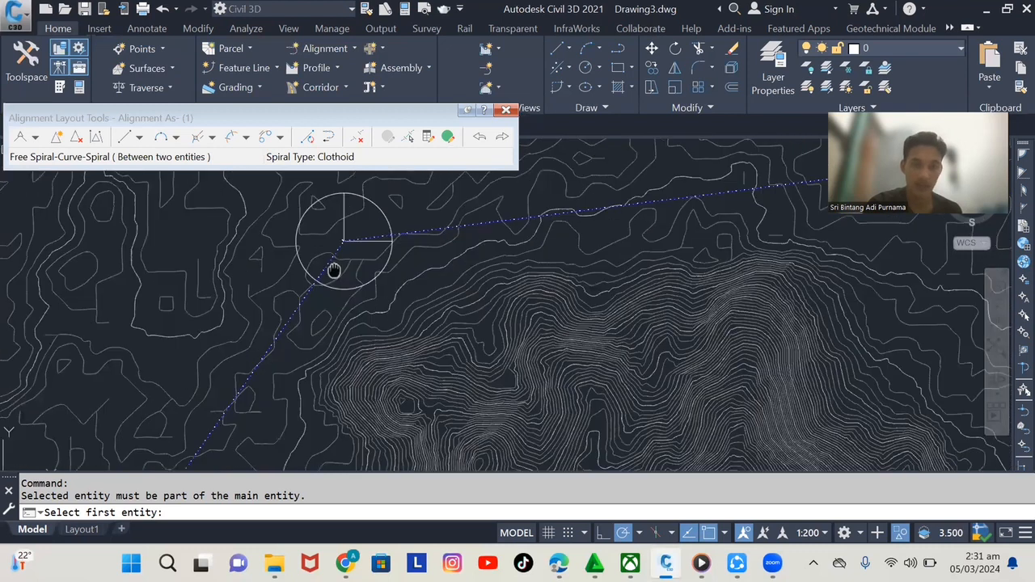
scroll(334, 270, down, 3)
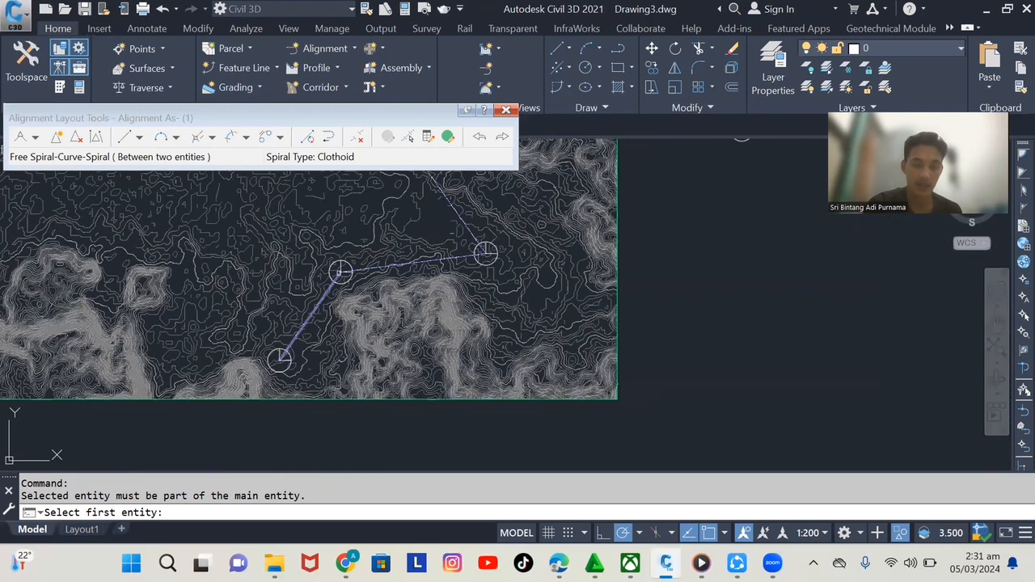
scroll(337, 279, up, 2)
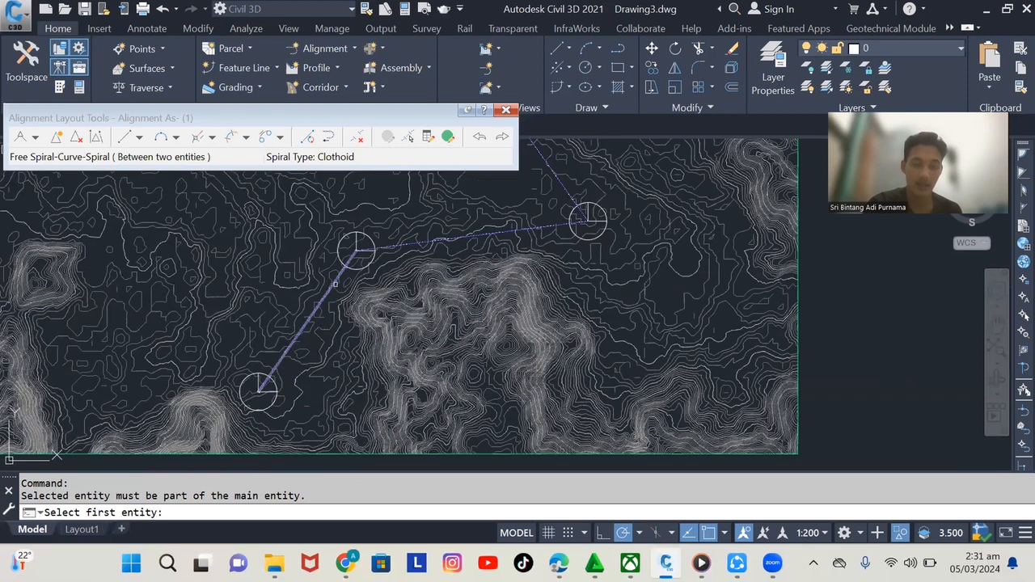
scroll(335, 284, up, 3)
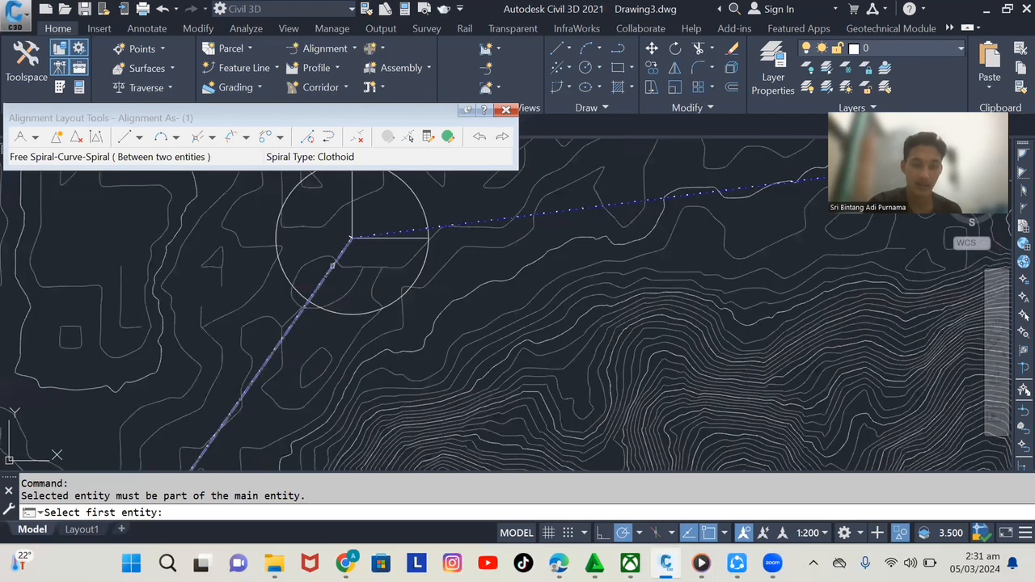
click(332, 265)
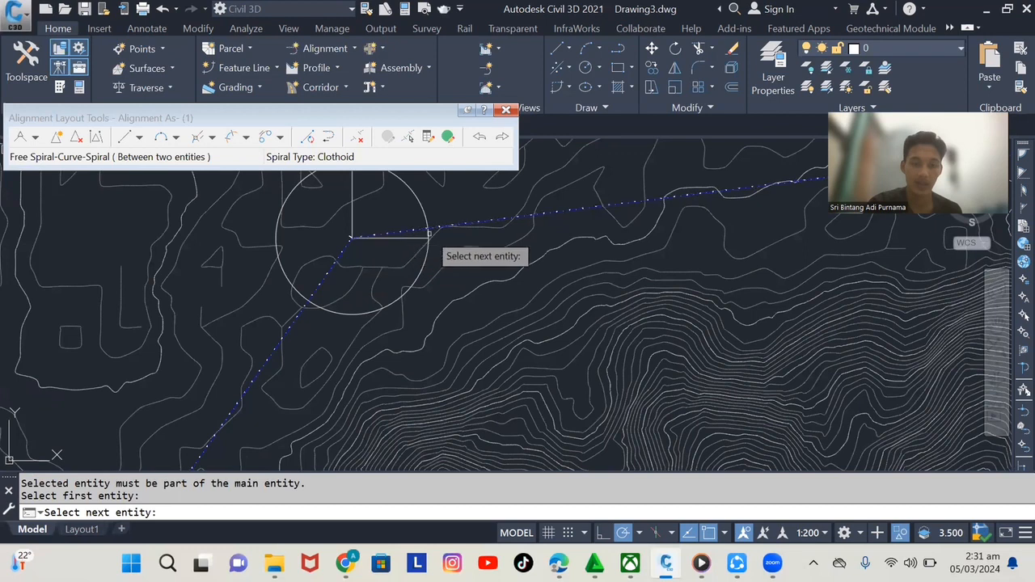
scroll(405, 243, up, 2)
middle_drag(394, 248, 310, 338)
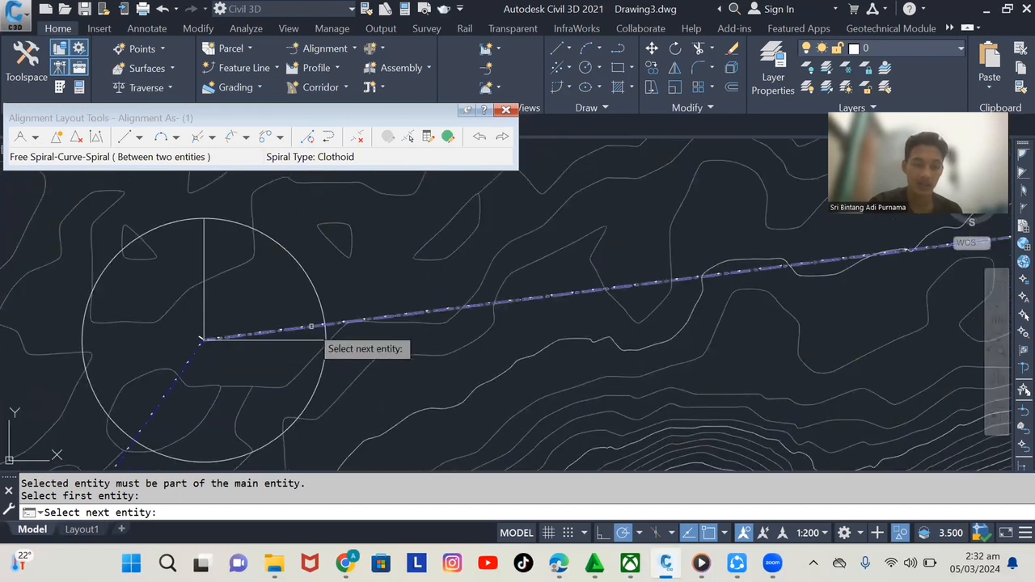
click(311, 327)
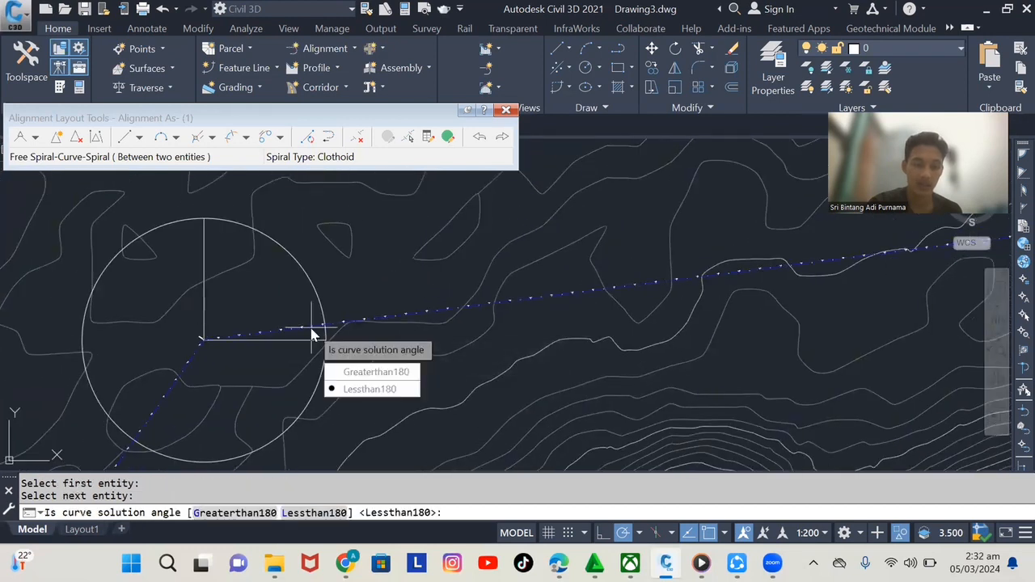
- Create the spiral-curve-spiral with a less-than-180 solution angle, a 50 m radius, and 25 m spiral in and spiral out lengths
click(369, 390)
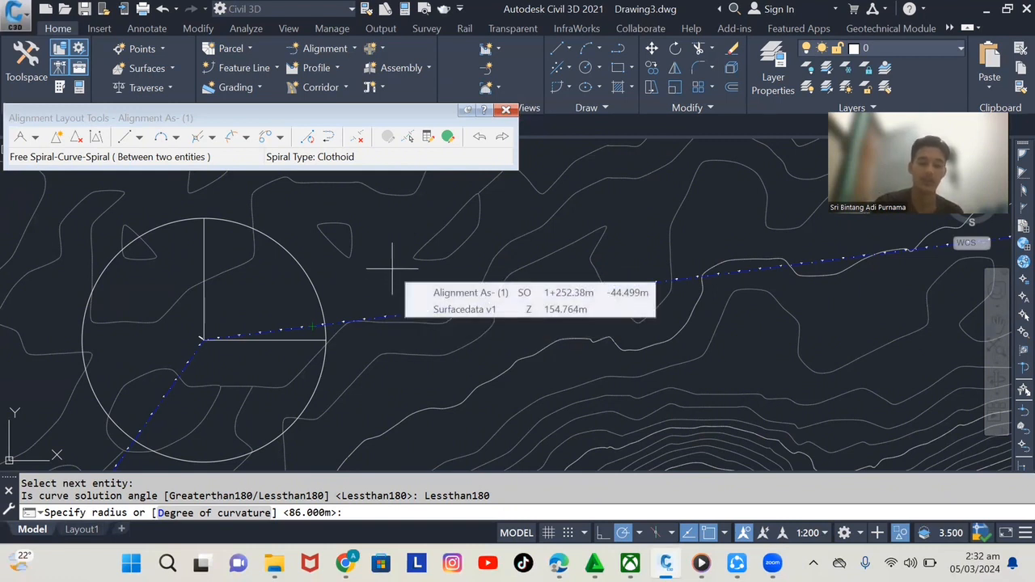
text(50)
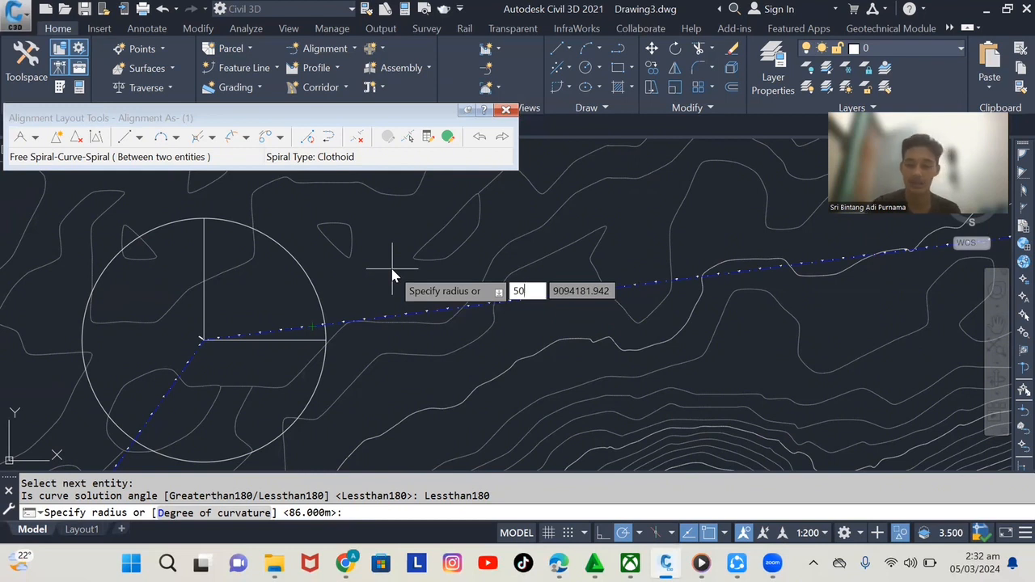
key(Return)
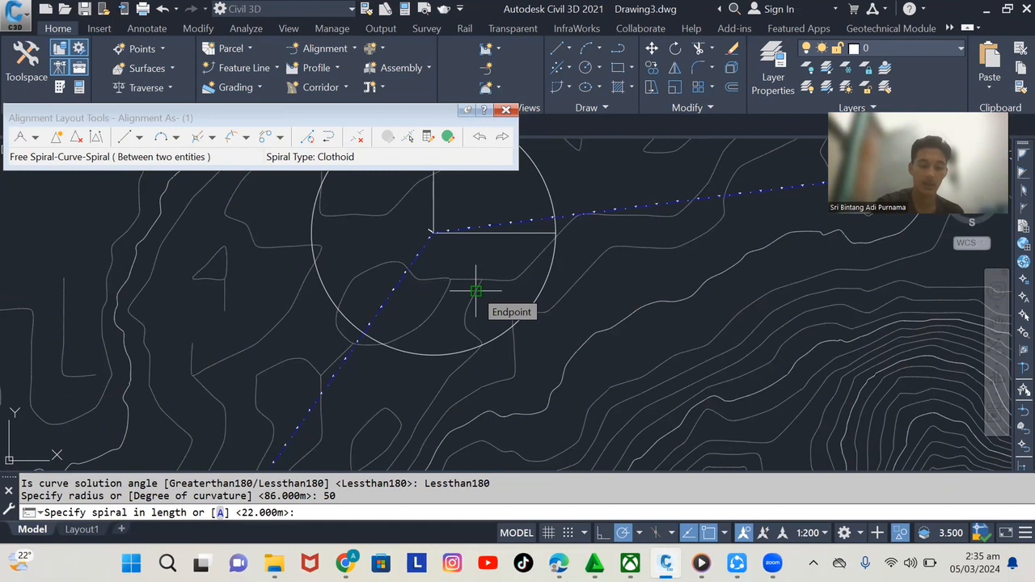
text(25)
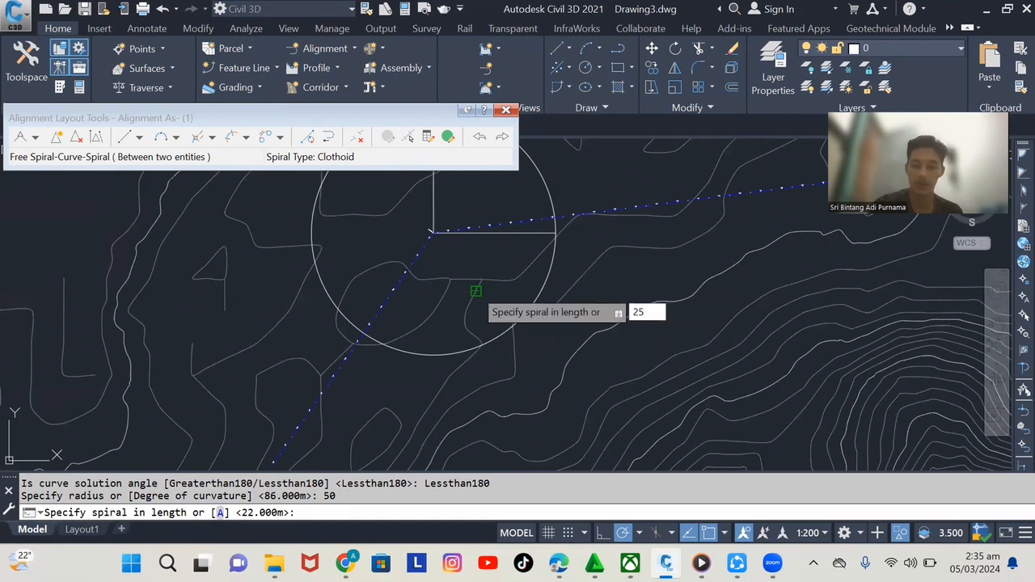
key(Return)
text(25)
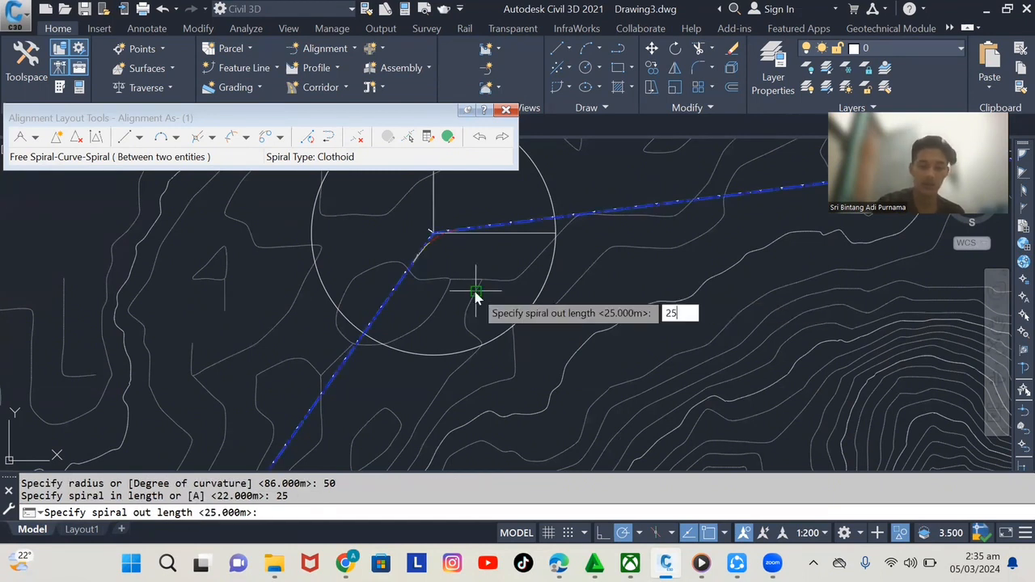
key(Return)
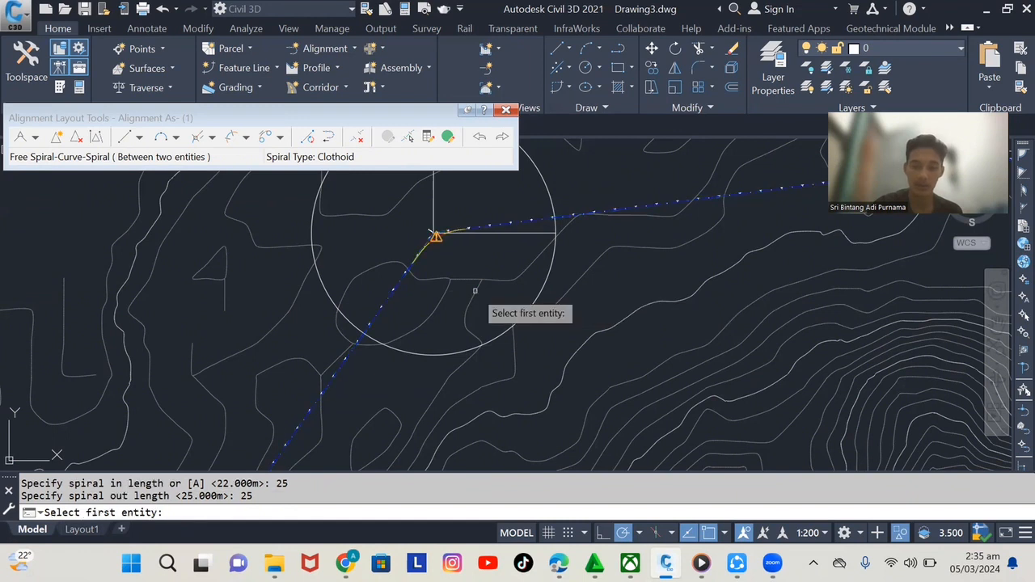
- Examine the new spiral-curve-spiral, its warning symbol and station labels, and its position along the route
scroll(449, 243, up, 3)
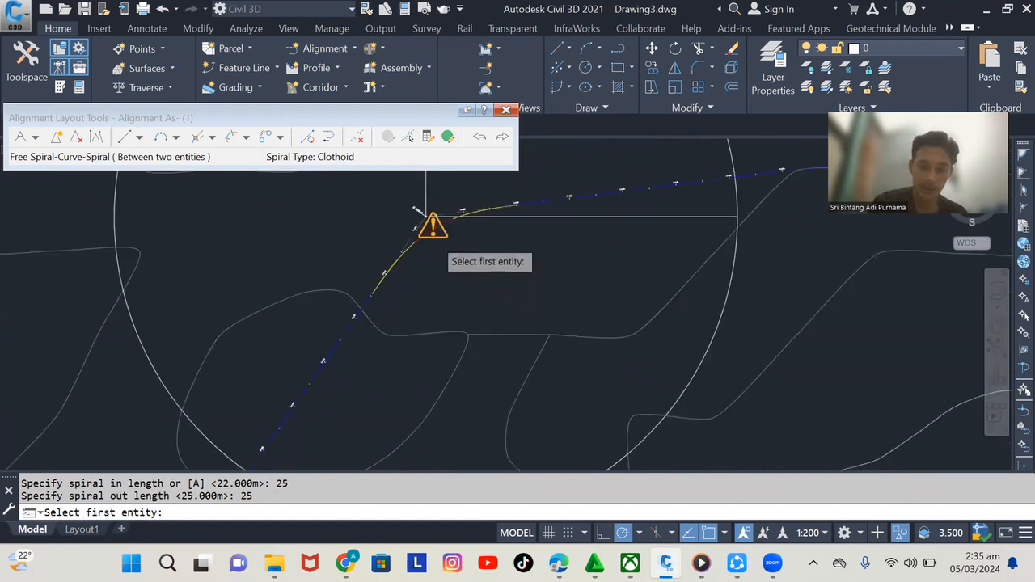
scroll(477, 247, up, 2)
middle_drag(481, 255, 441, 306)
scroll(439, 246, down, 5)
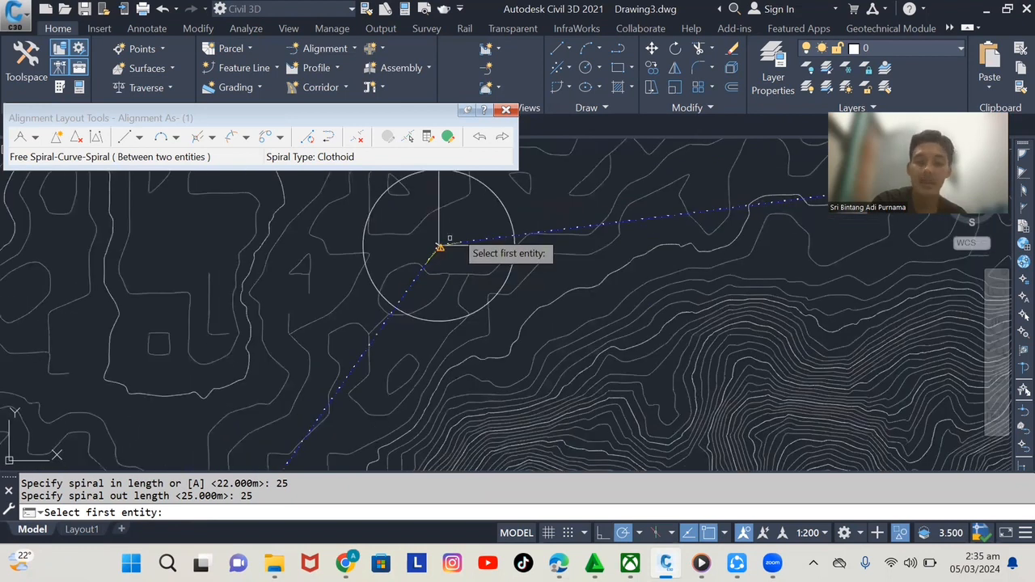
scroll(440, 246, down, 3)
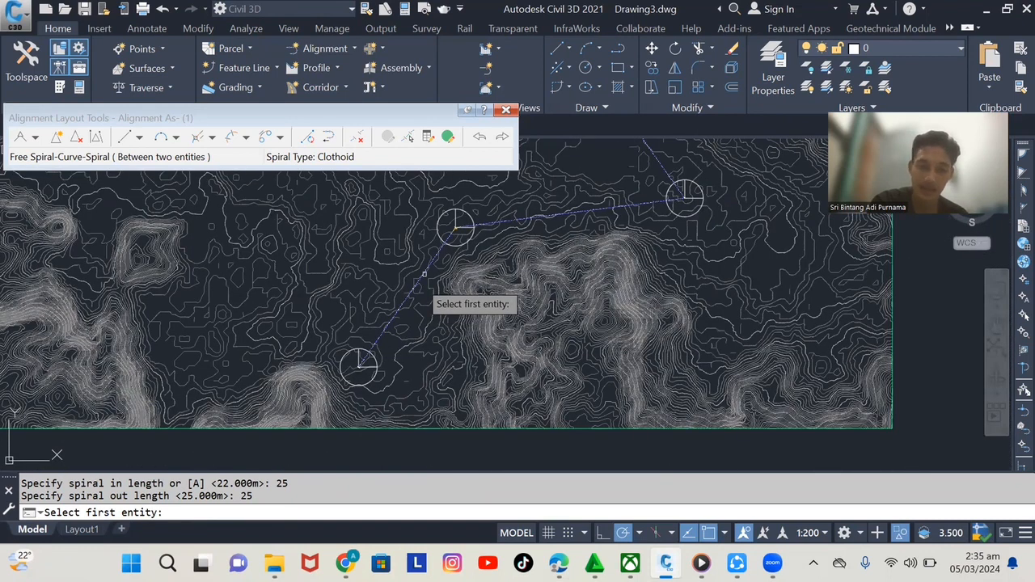
scroll(424, 275, up, 5)
scroll(334, 233, up, 5)
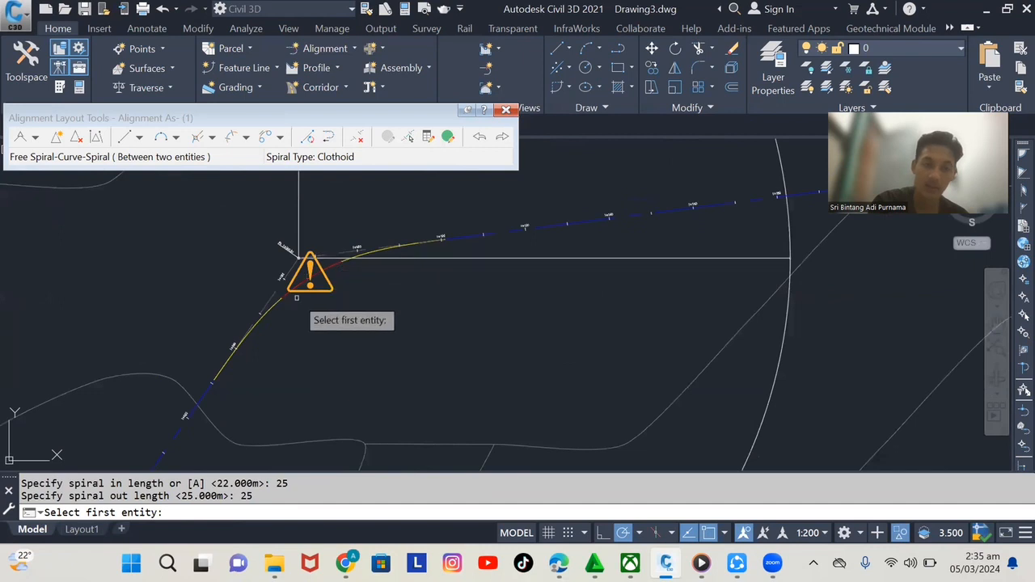
scroll(299, 258, up, 3)
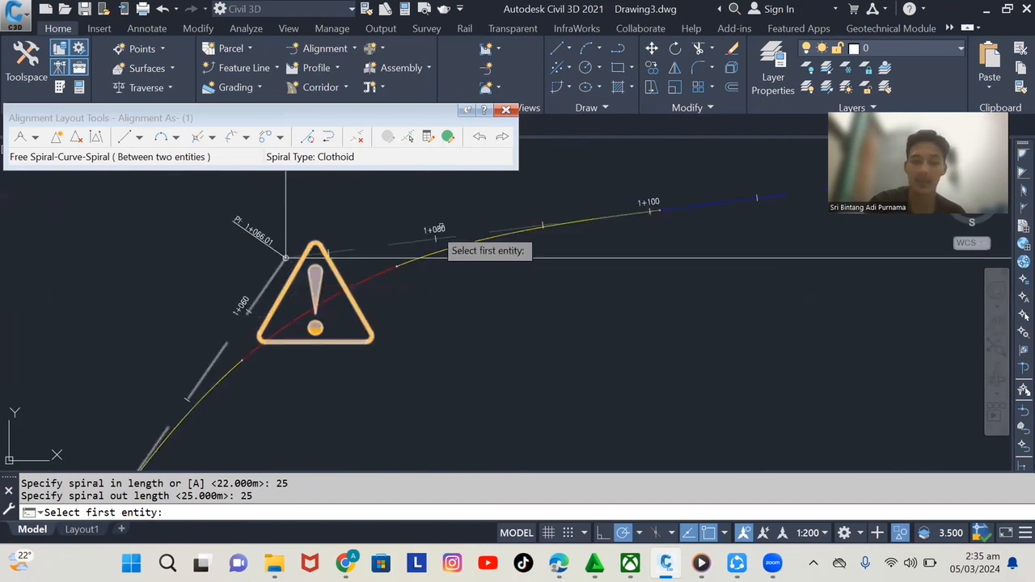
scroll(285, 258, down, 4)
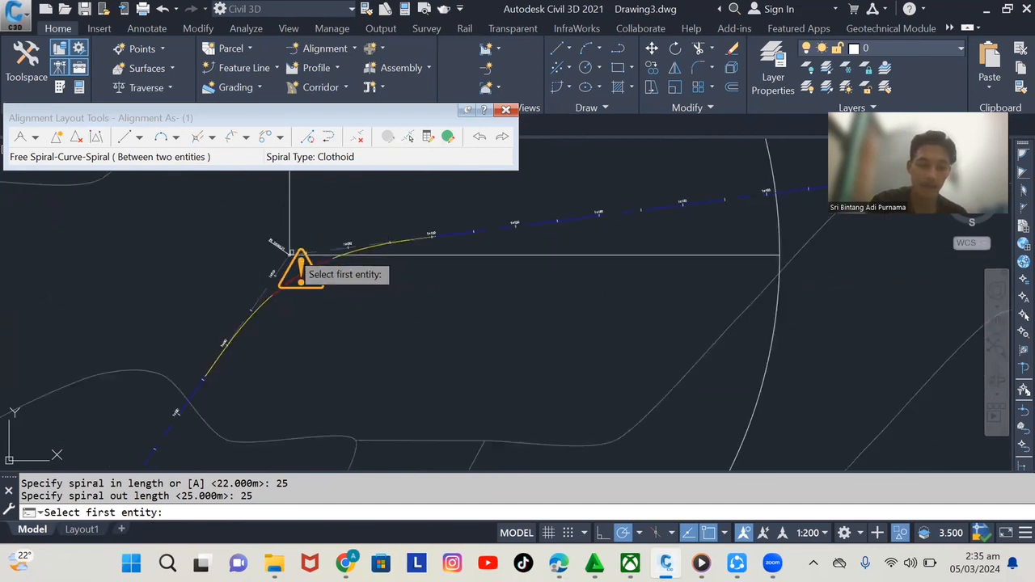
scroll(319, 260, down, 3)
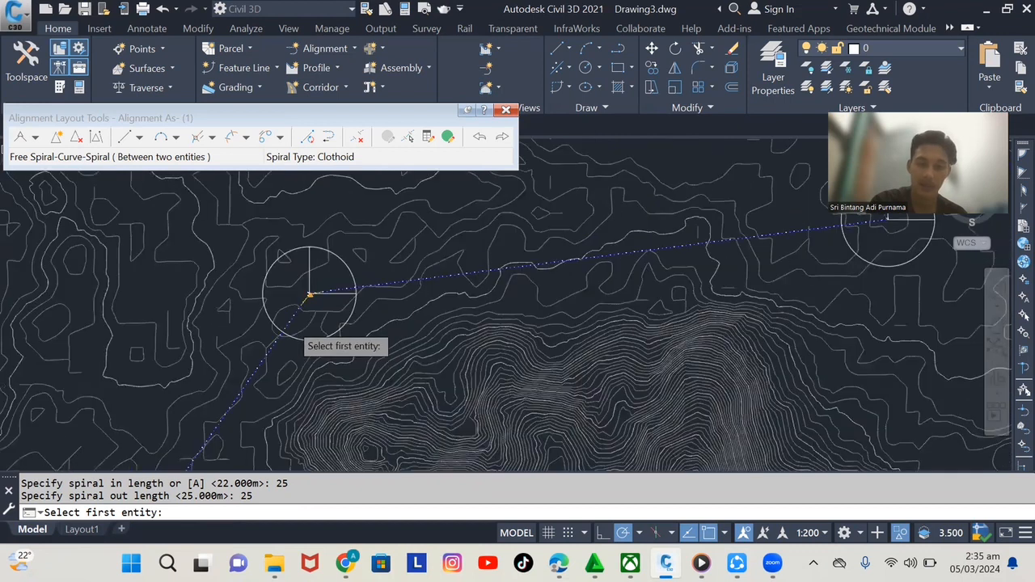
scroll(310, 296, down, 3)
mouse_move(310, 296)
middle_down()
mouse_move(340, 344)
mouse_move(327, 295)
middle_up()
scroll(242, 288, up, 5)
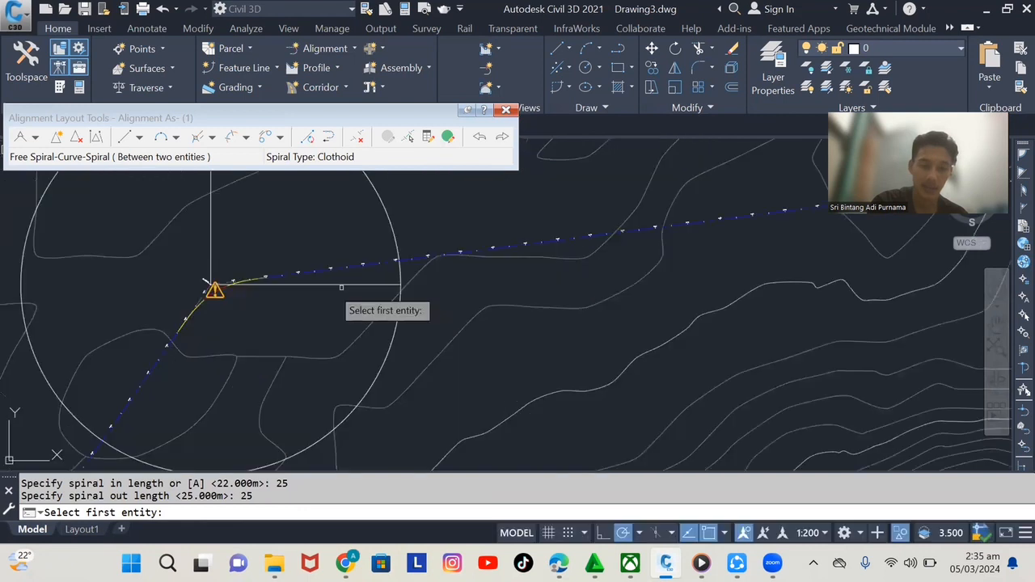
click(176, 138)
key(Escape)
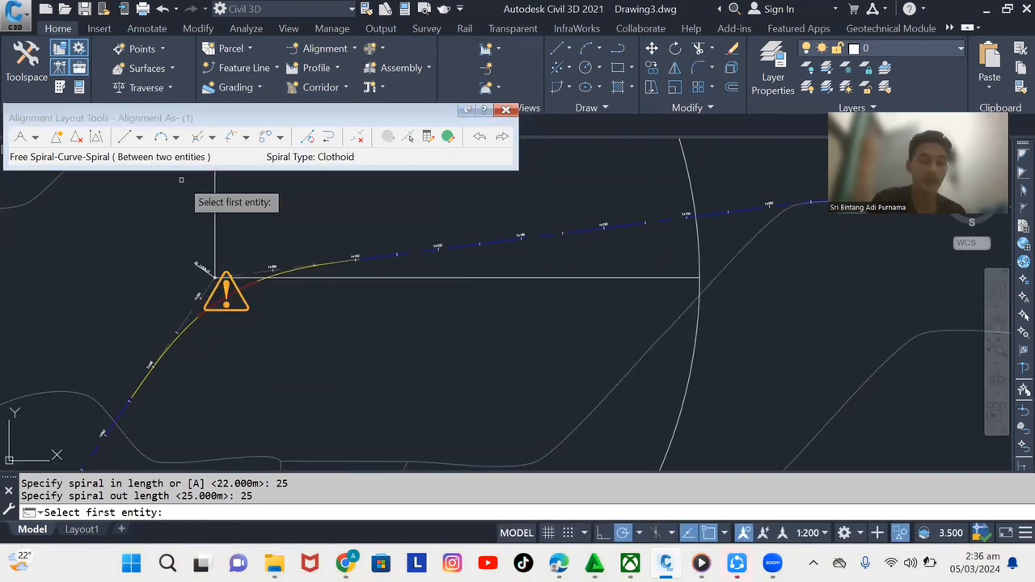
scroll(261, 295, down, 4)
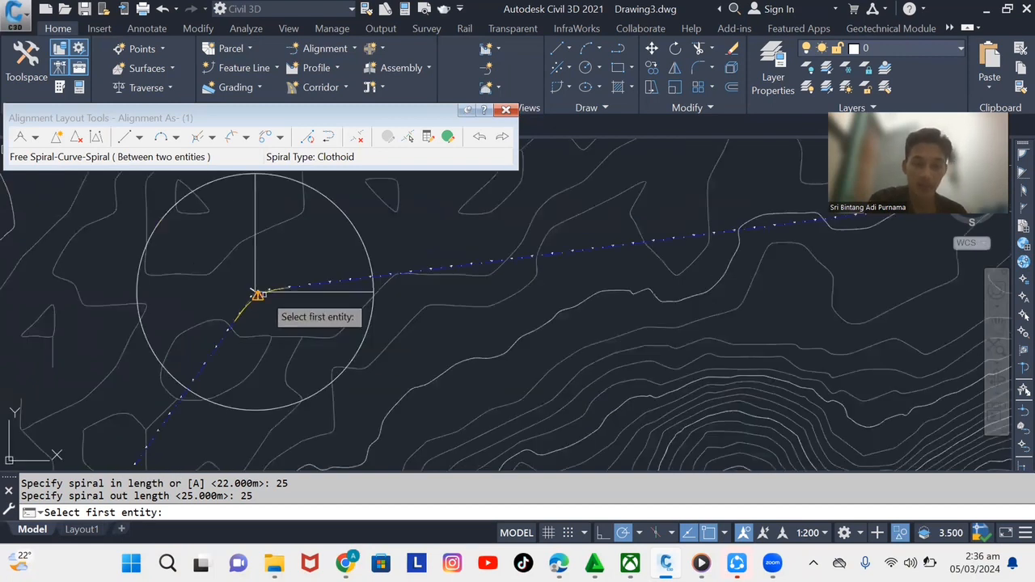
scroll(260, 295, down, 3)
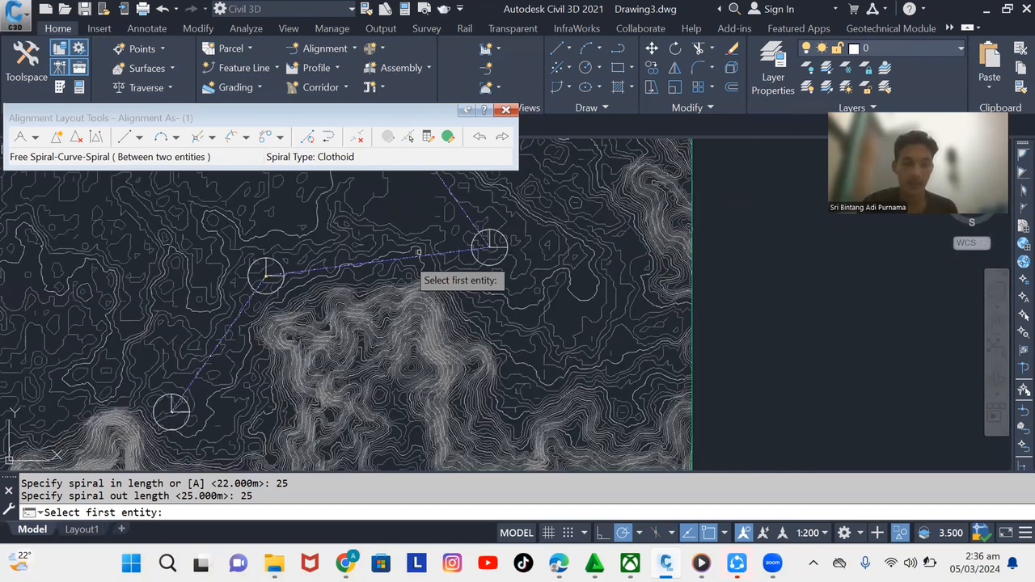
- Start a Free Curve Fillet by radius between the two tangents that meet at the second intermediate circle marker
middle_drag(418, 253, 301, 377)
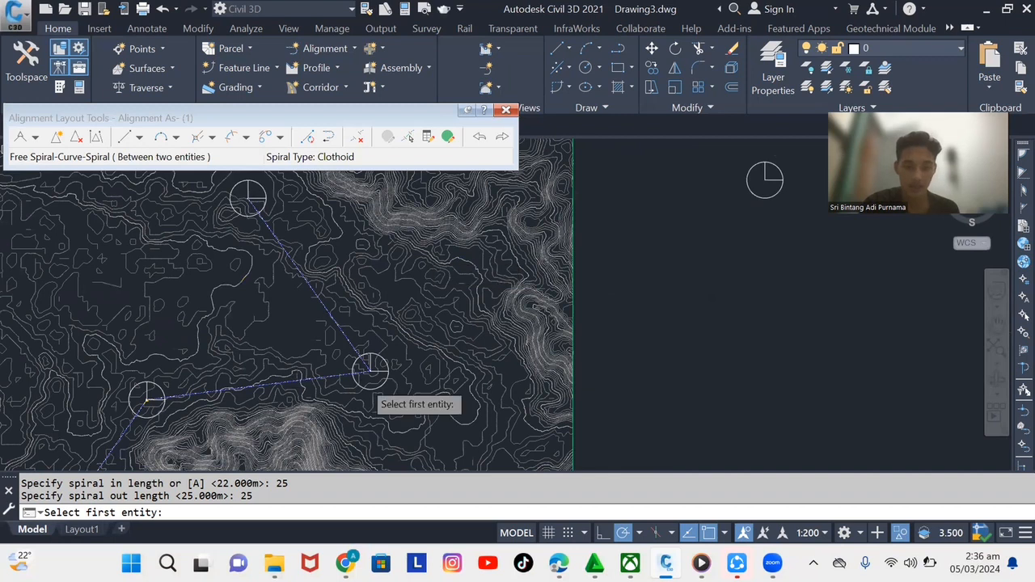
scroll(364, 380, up, 8)
middle_drag(362, 346, 446, 381)
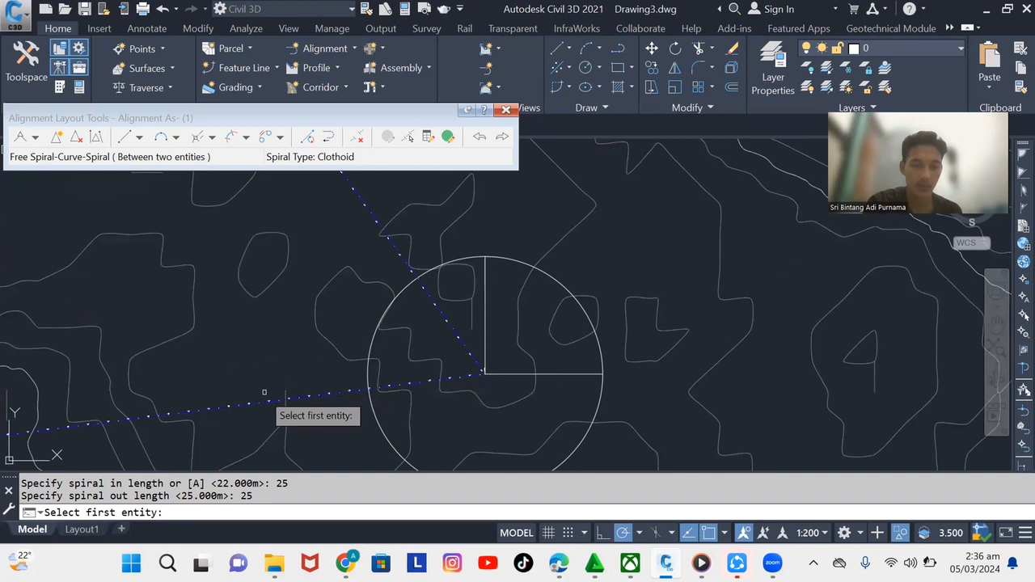
click(177, 138)
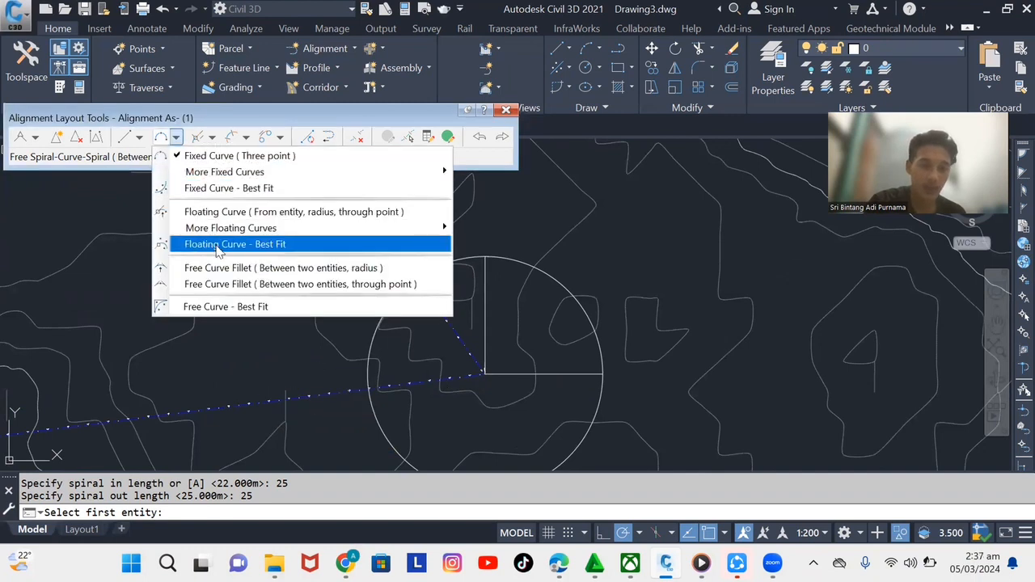
click(272, 268)
scroll(389, 323, down, 1)
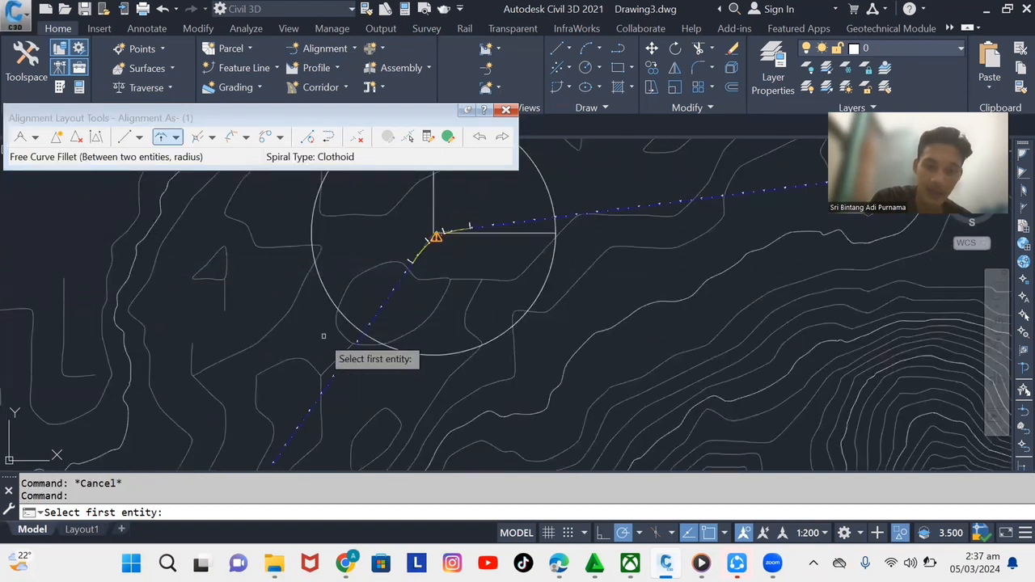
scroll(240, 358, down, 1)
scroll(239, 358, down, 5)
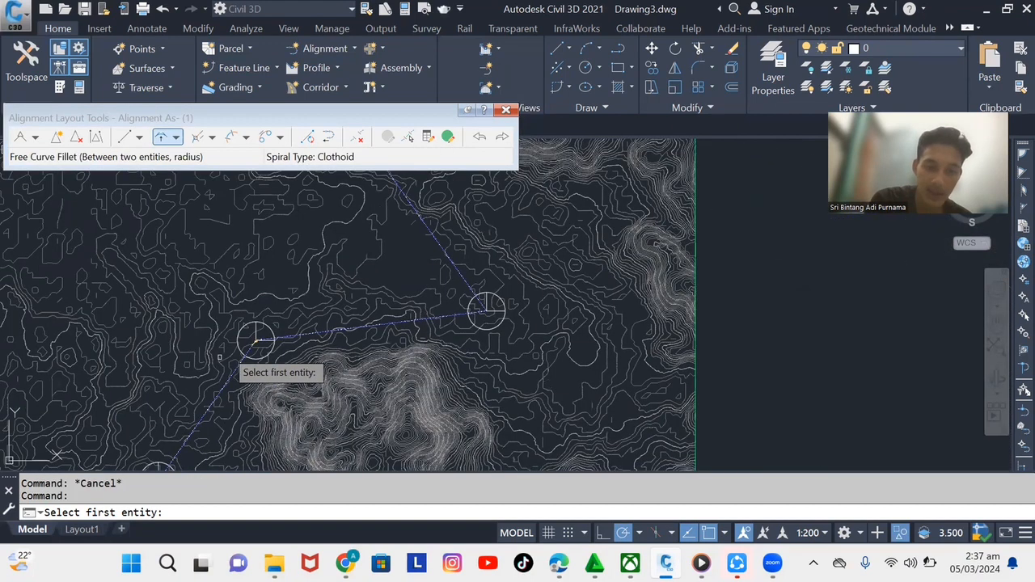
scroll(480, 316, up, 10)
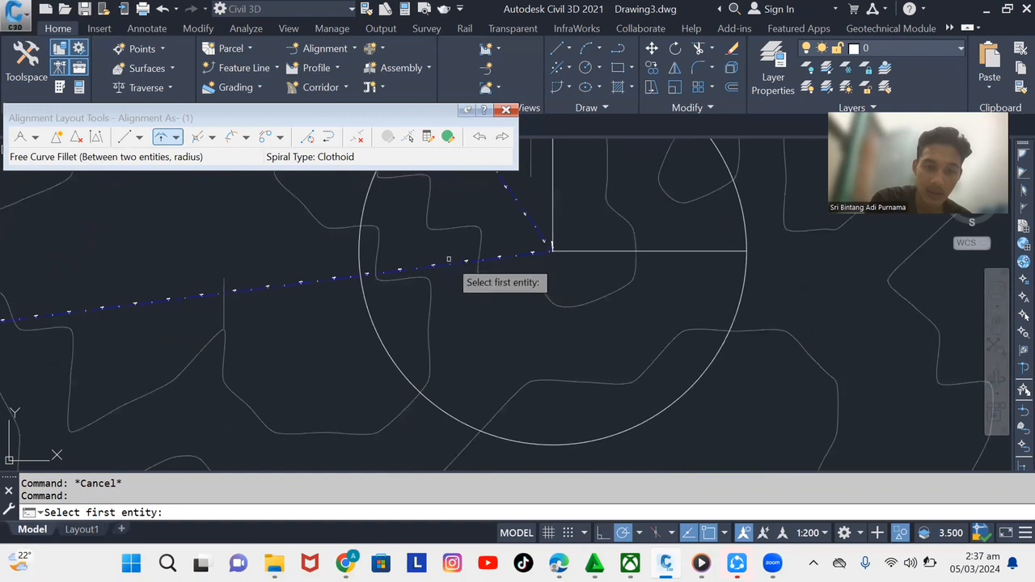
click(456, 267)
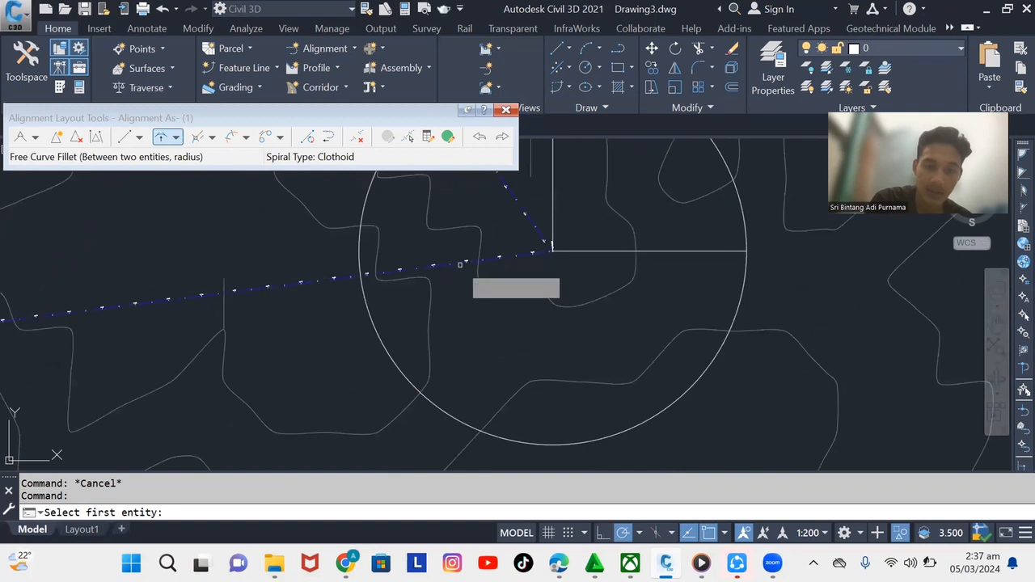
click(550, 242)
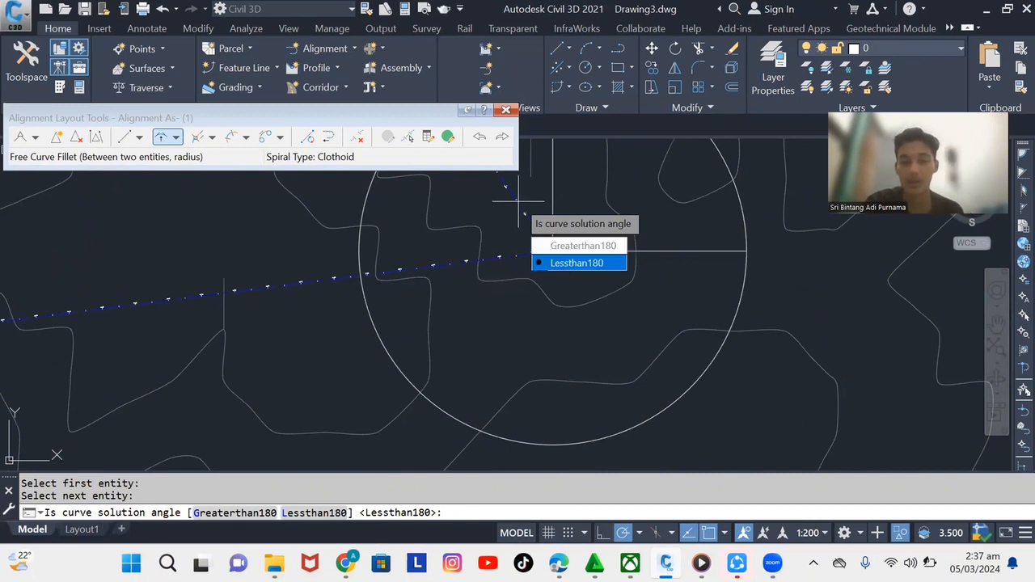
- Create the fillet curve with a less-than-180 solution angle and an 80 m radius, and end the command
click(576, 263)
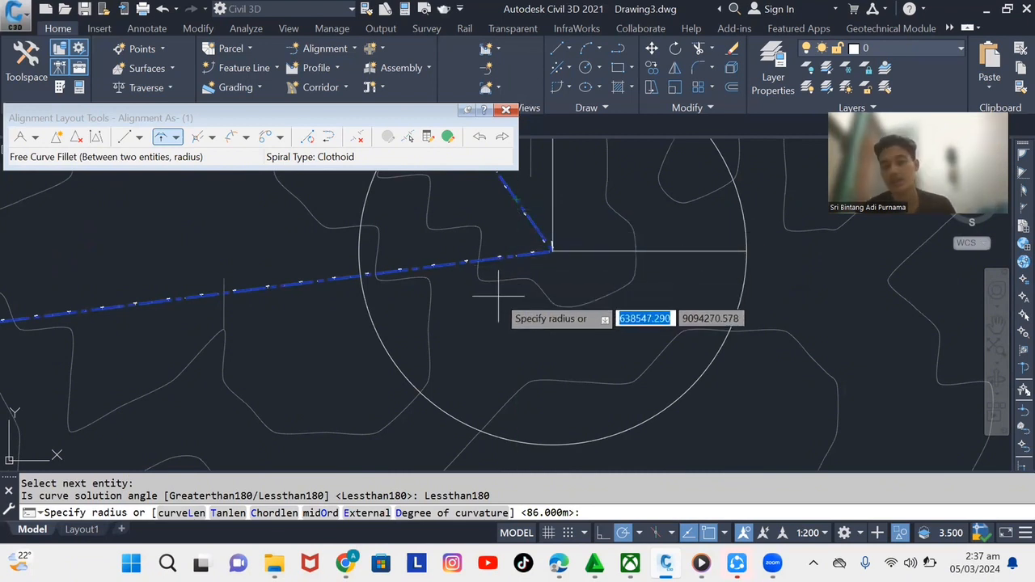
middle_drag(498, 297, 429, 348)
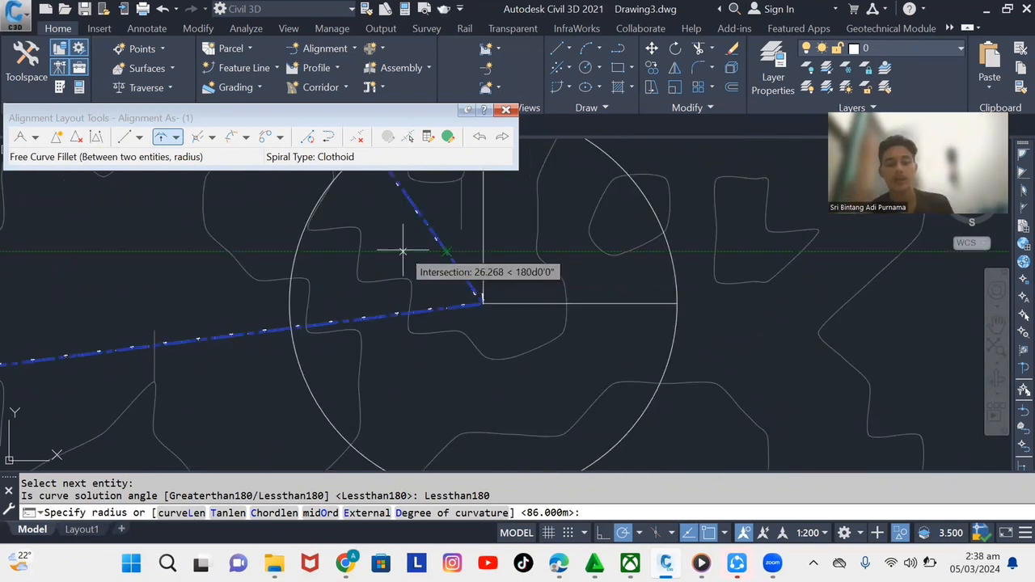
text(80)
key(Return)
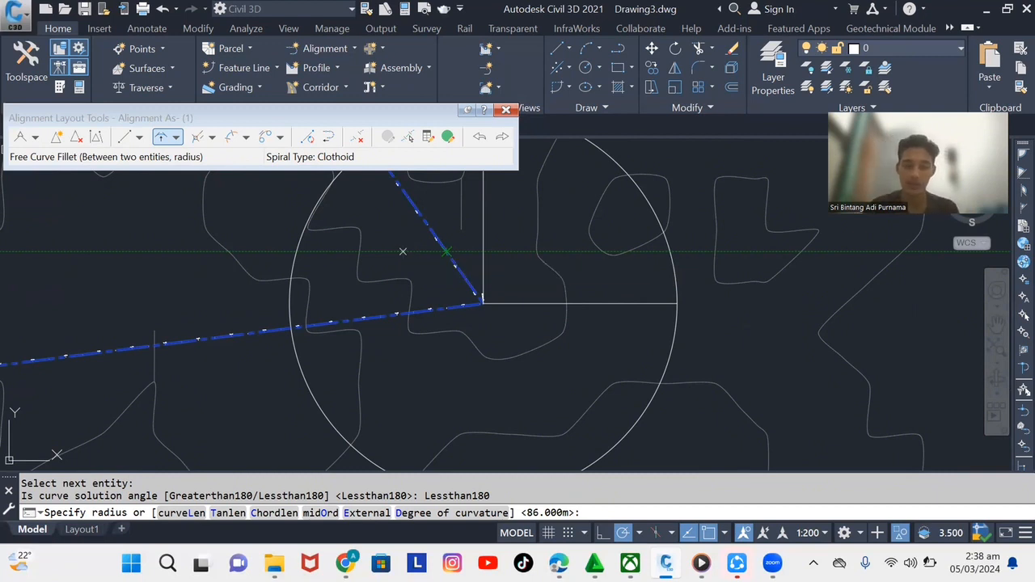
scroll(414, 297, down, 5)
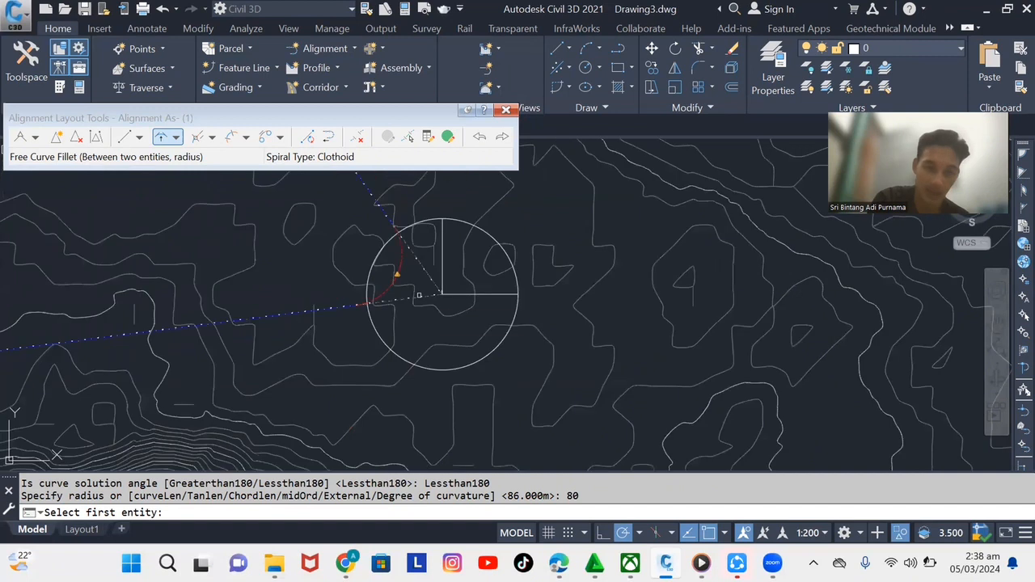
mouse_move(382, 230)
middle_down()
mouse_move(428, 291)
mouse_move(425, 368)
mouse_move(411, 310)
middle_up()
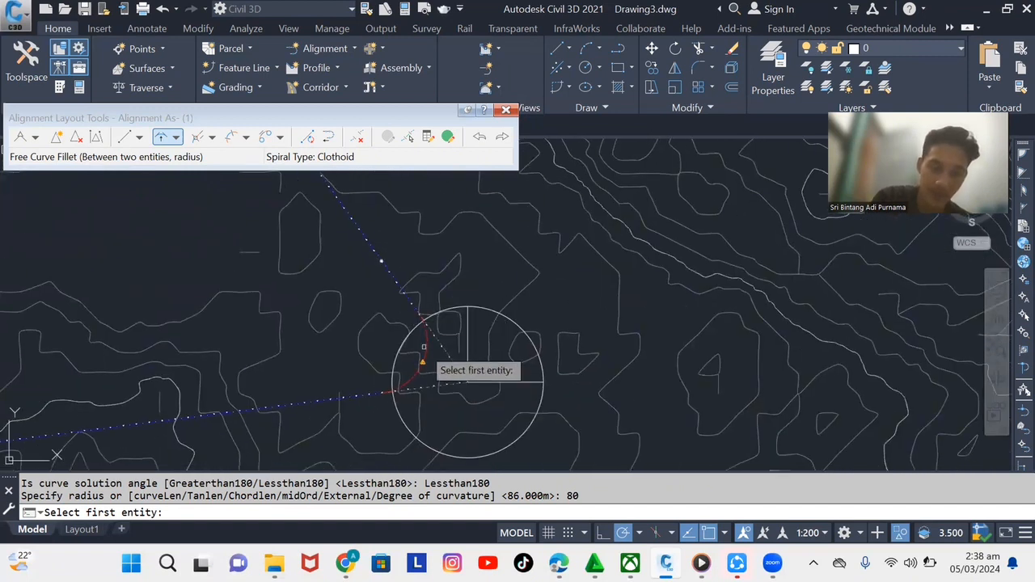
scroll(421, 353, up, 4)
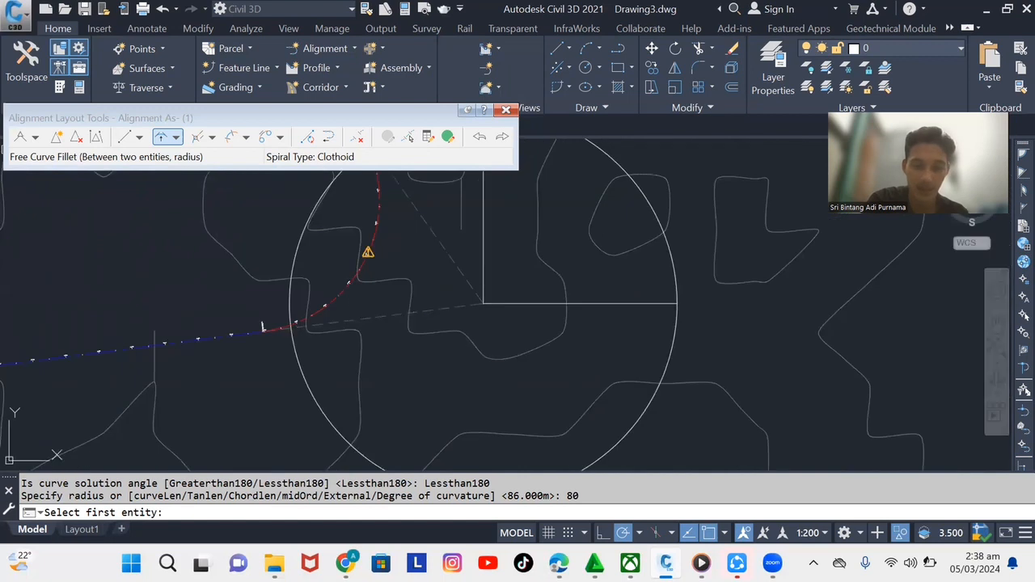
key(Escape)
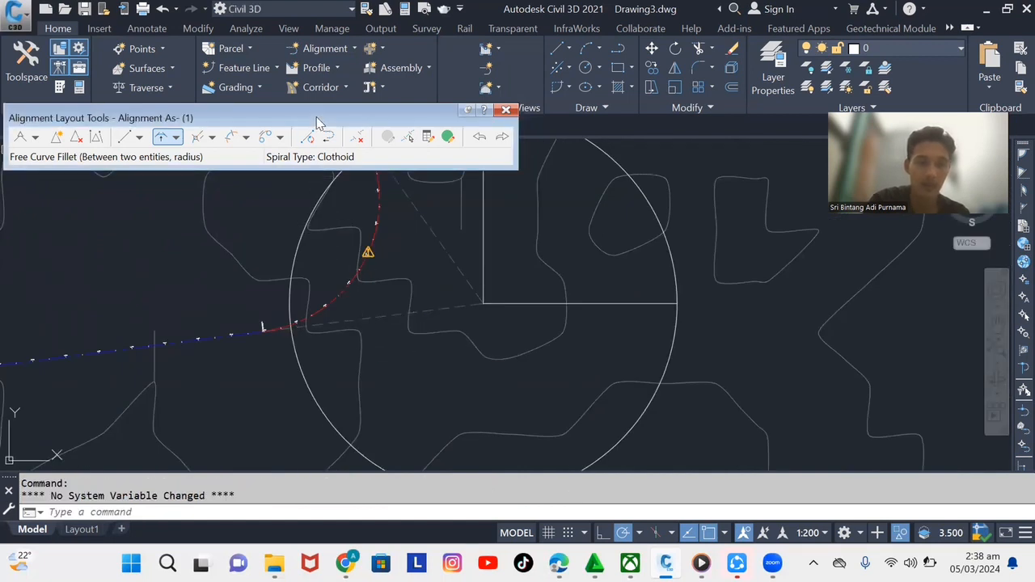
- Move the alignment layout toolbar clear of the drawing and examine the warning symbol on the new fillet curve
drag(339, 119, 441, 17)
scroll(555, 444, down, 2)
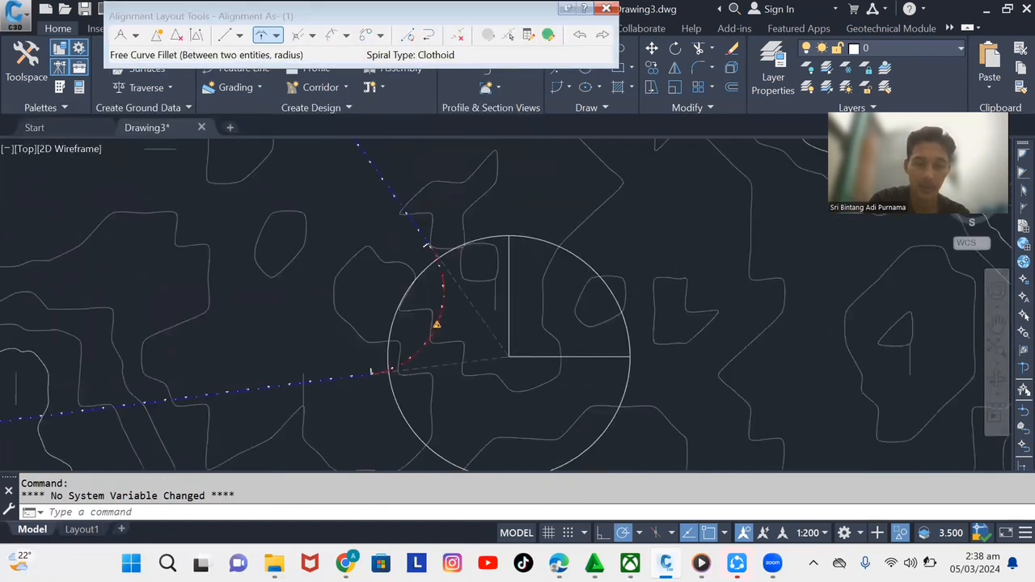
scroll(483, 338, down, 4)
scroll(491, 351, down, 5)
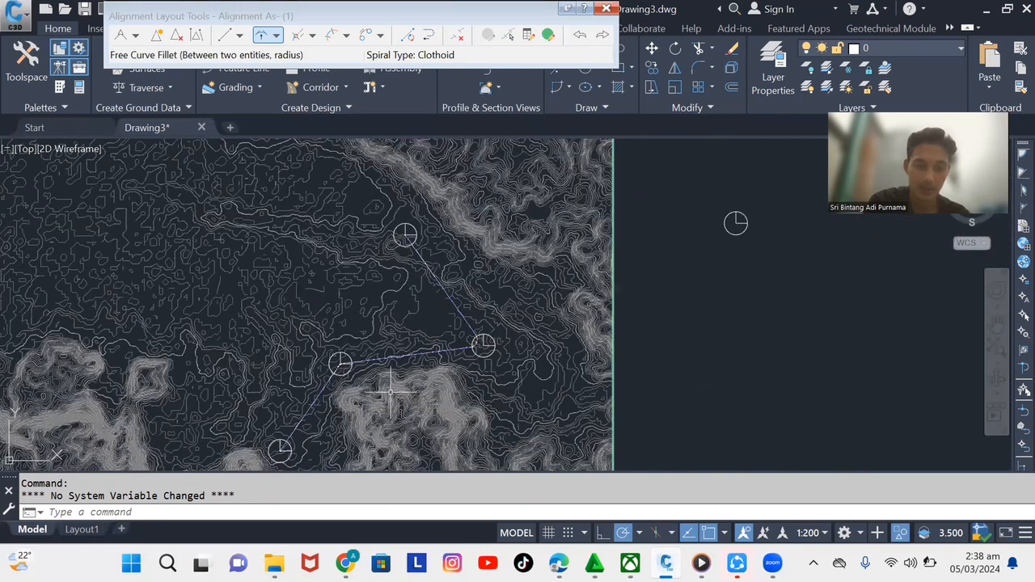
scroll(348, 343, up, 5)
scroll(347, 339, down, 1)
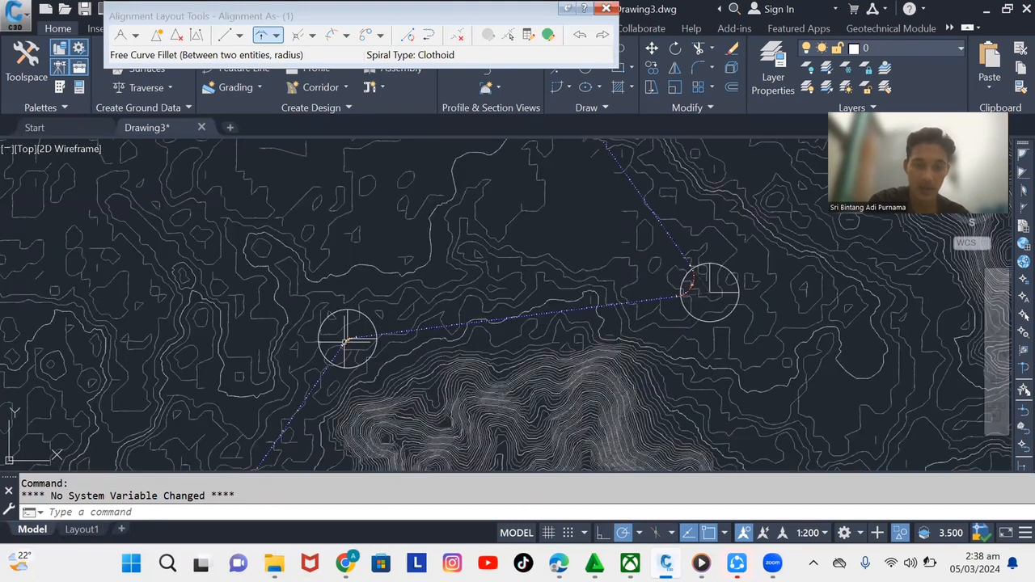
scroll(710, 291, up, 4)
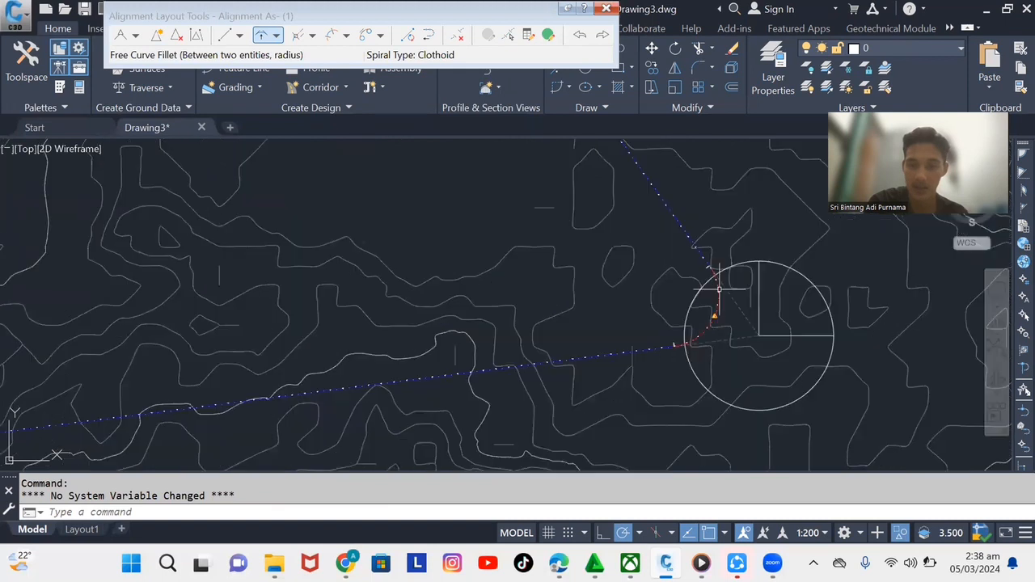
middle_drag(629, 300, 377, 250)
scroll(359, 290, up, 6)
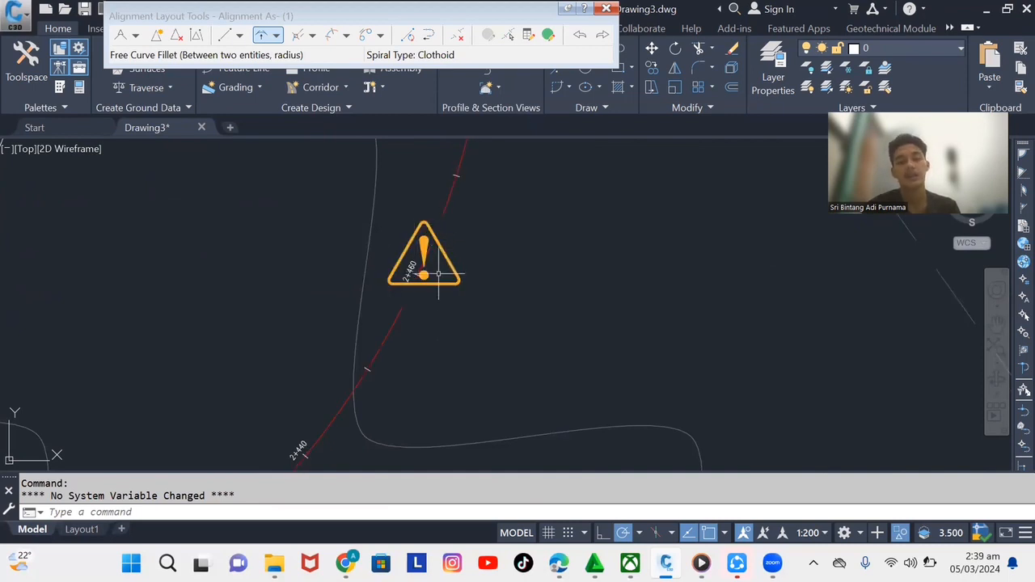
mouse_move(428, 276)
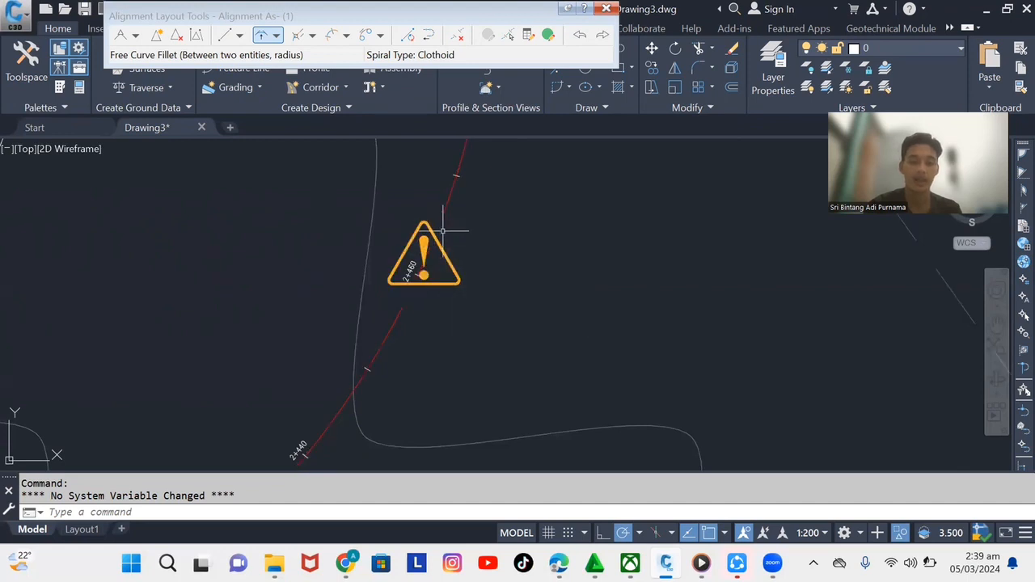
- Compare the warning symbol on the first bend's spiral-curve-spiral with the one on the second bend's fillet curve
scroll(443, 232, down, 10)
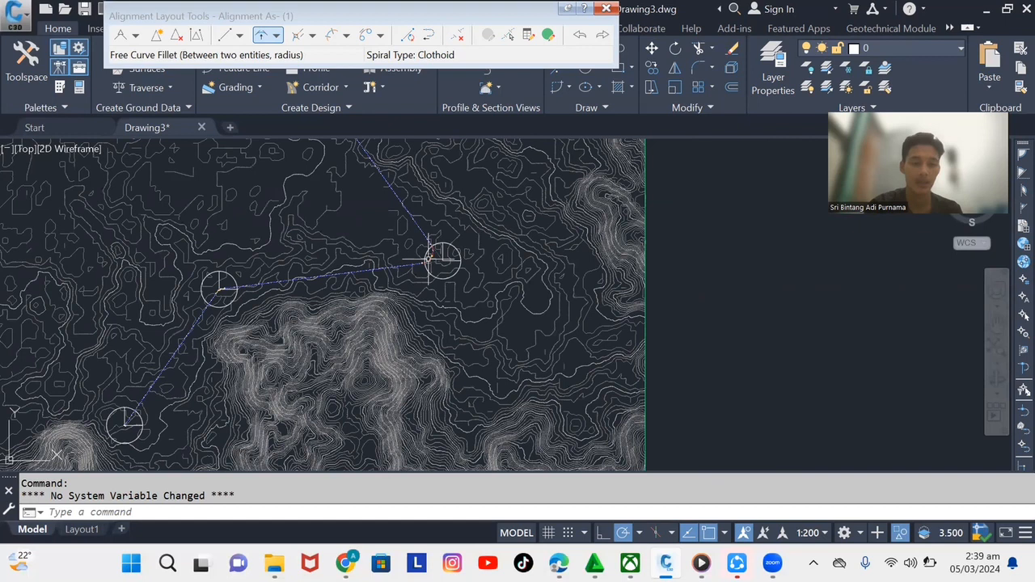
scroll(234, 279, up, 2)
scroll(234, 279, up, 4)
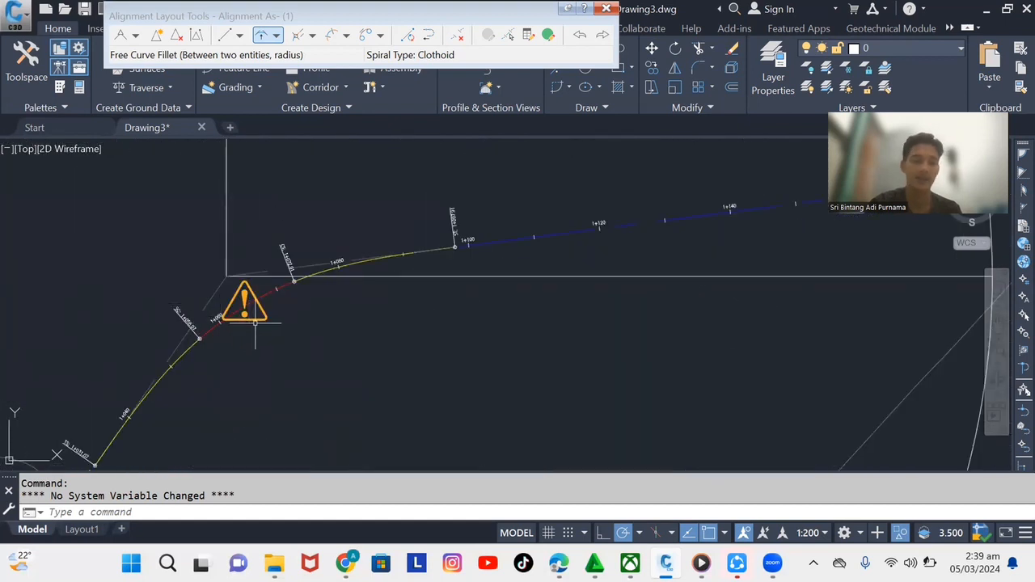
scroll(249, 325, up, 4)
mouse_move(257, 318)
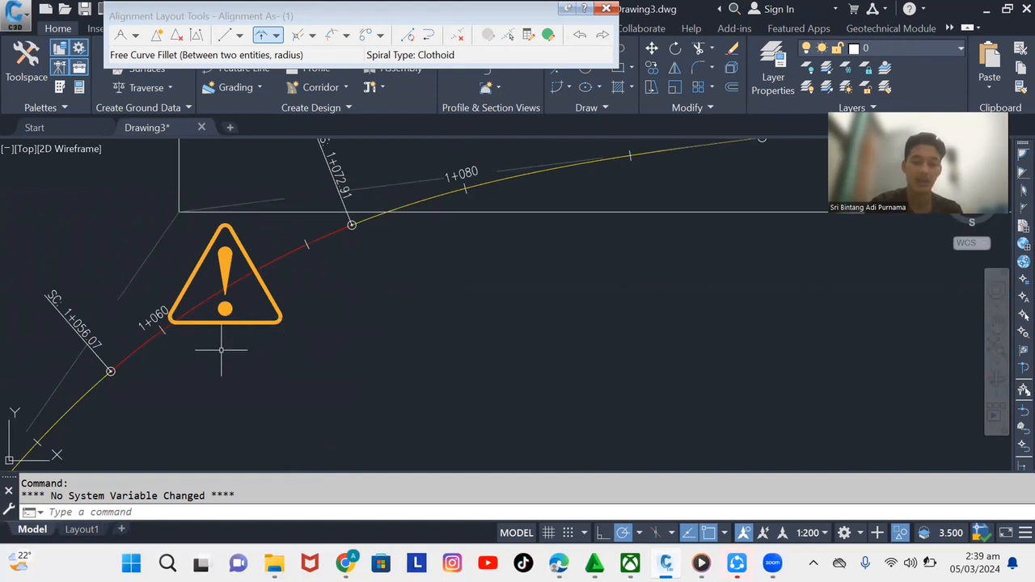
scroll(198, 349, down, 6)
scroll(198, 350, down, 5)
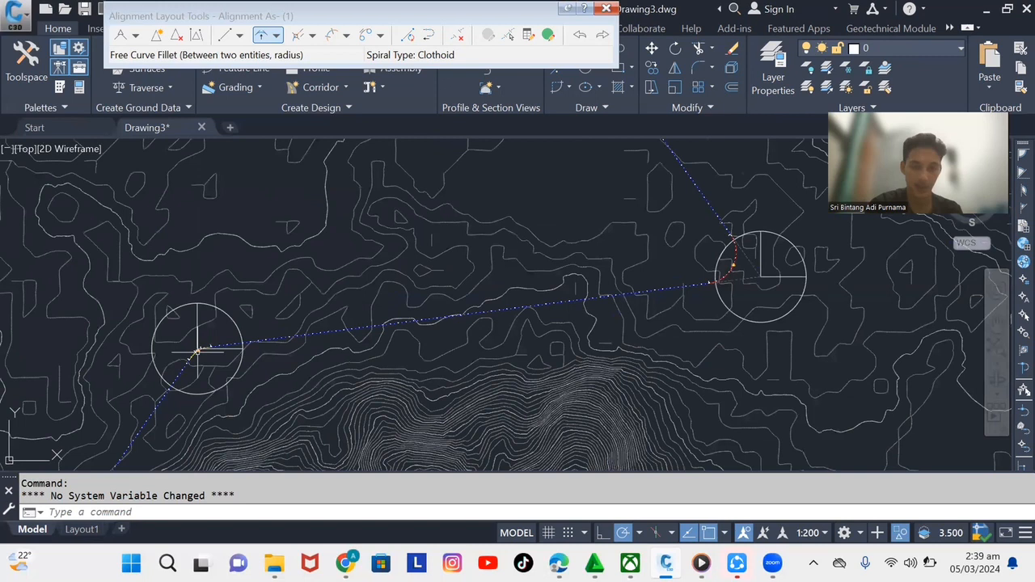
scroll(198, 350, down, 4)
scroll(360, 301, up, 3)
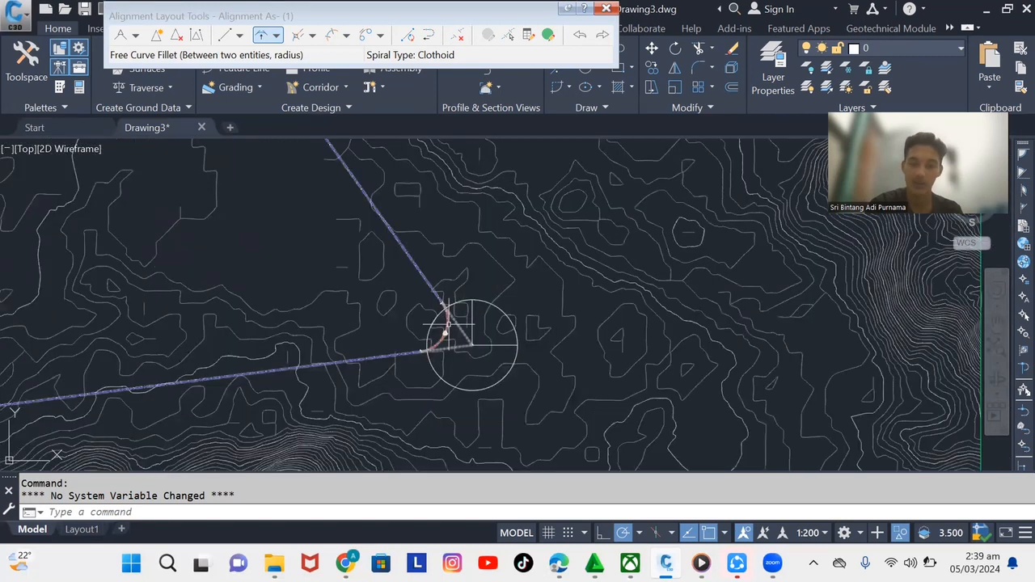
scroll(447, 326, up, 3)
scroll(432, 357, up, 4)
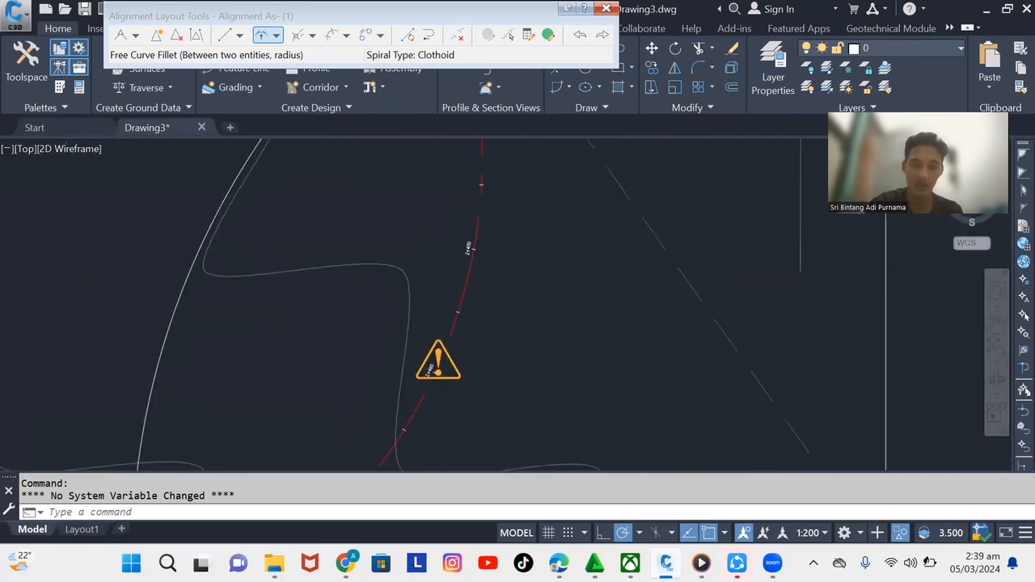
click(432, 321)
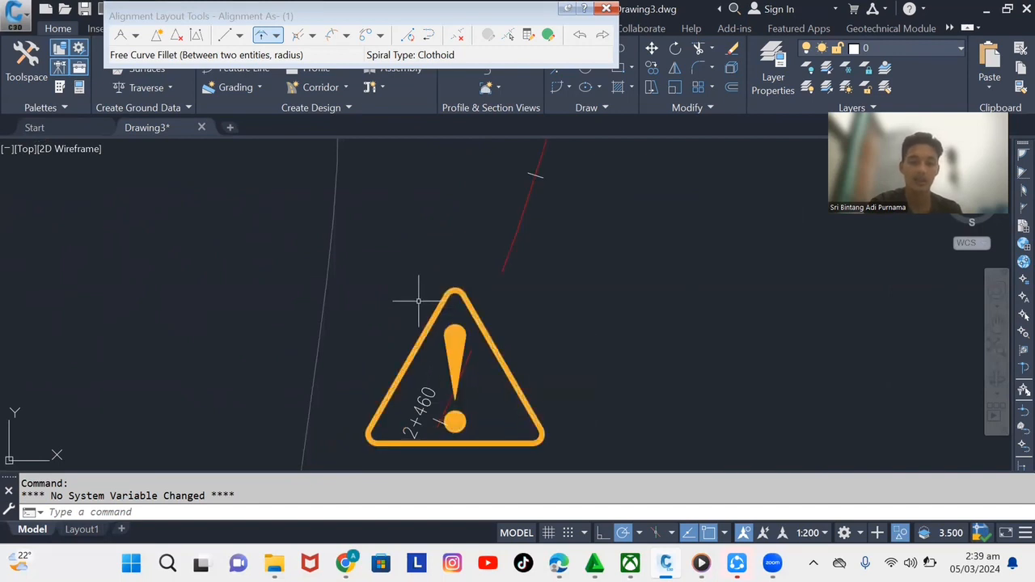
scroll(390, 247, down, 6)
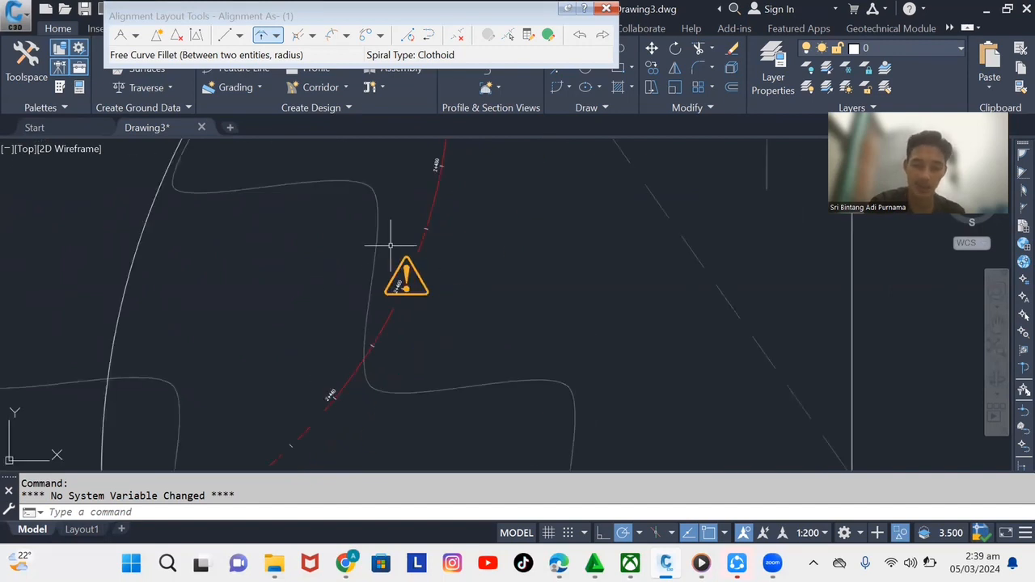
scroll(391, 247, down, 2)
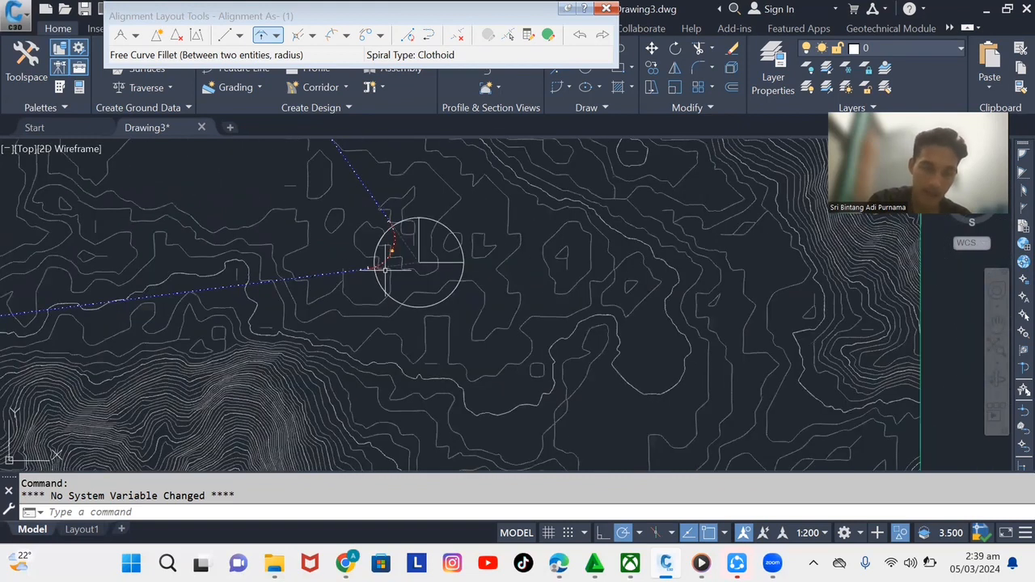
- Inspect the beginning station and design speed labels at the alignment's start point
scroll(386, 269, down, 2)
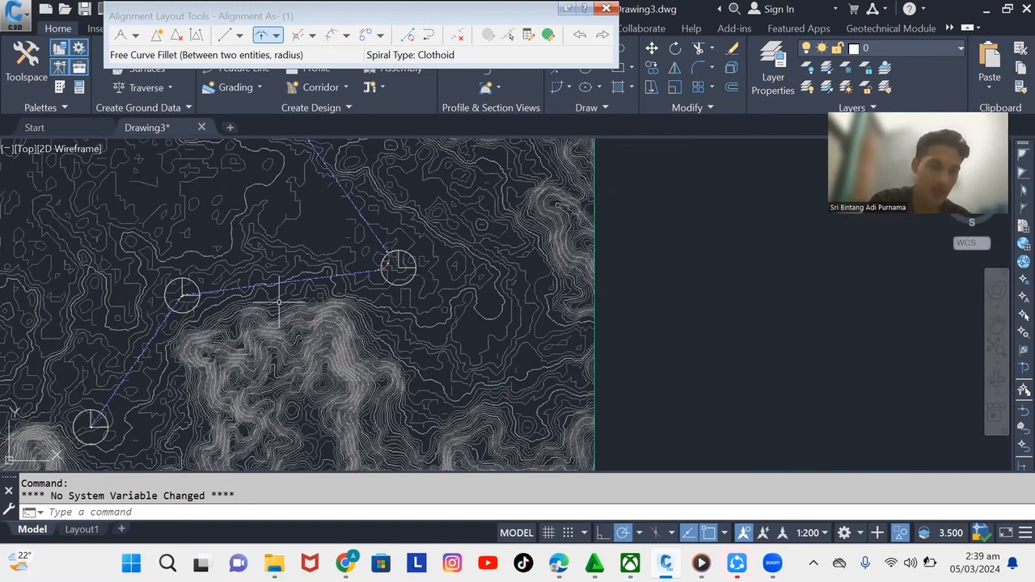
scroll(102, 420, up, 5)
scroll(102, 421, down, 4)
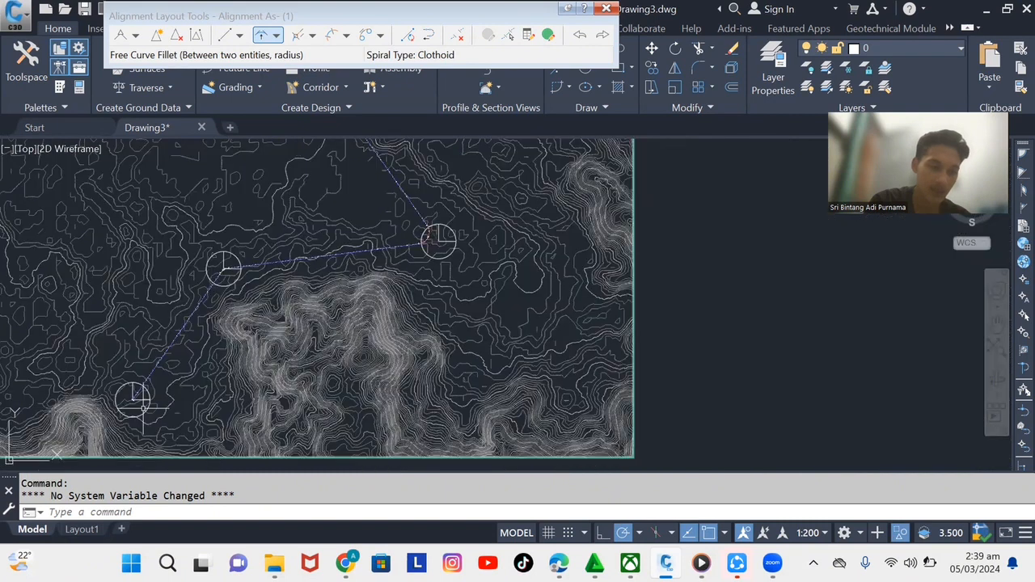
scroll(135, 398, up, 5)
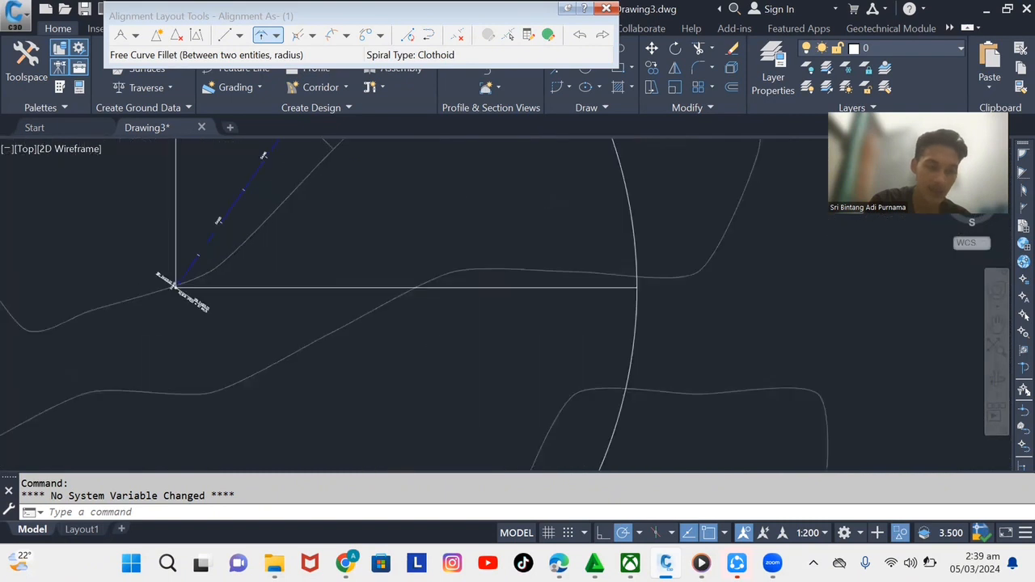
scroll(186, 275, down, 2)
middle_drag(183, 335, 171, 286)
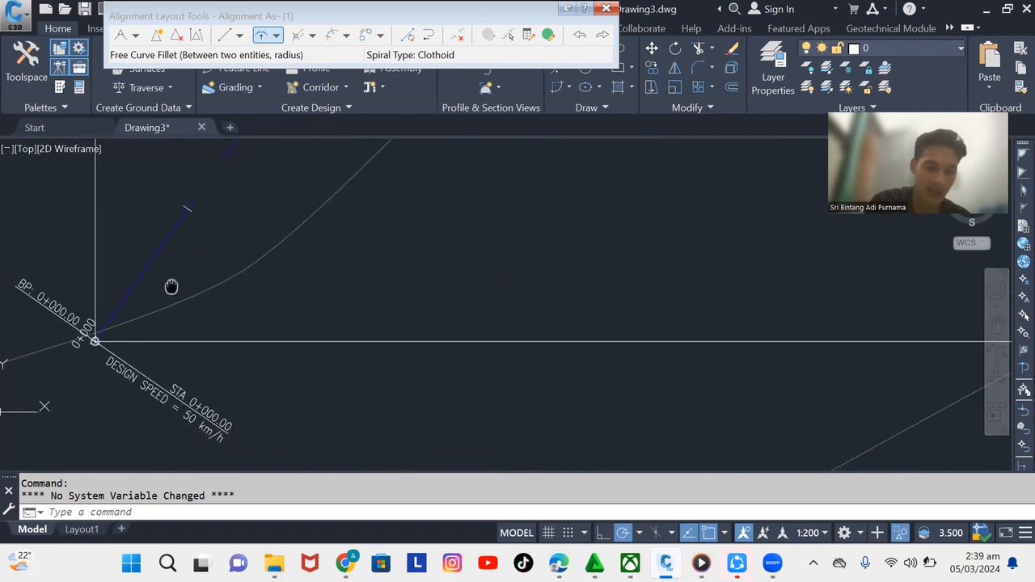
scroll(181, 369, up, 3)
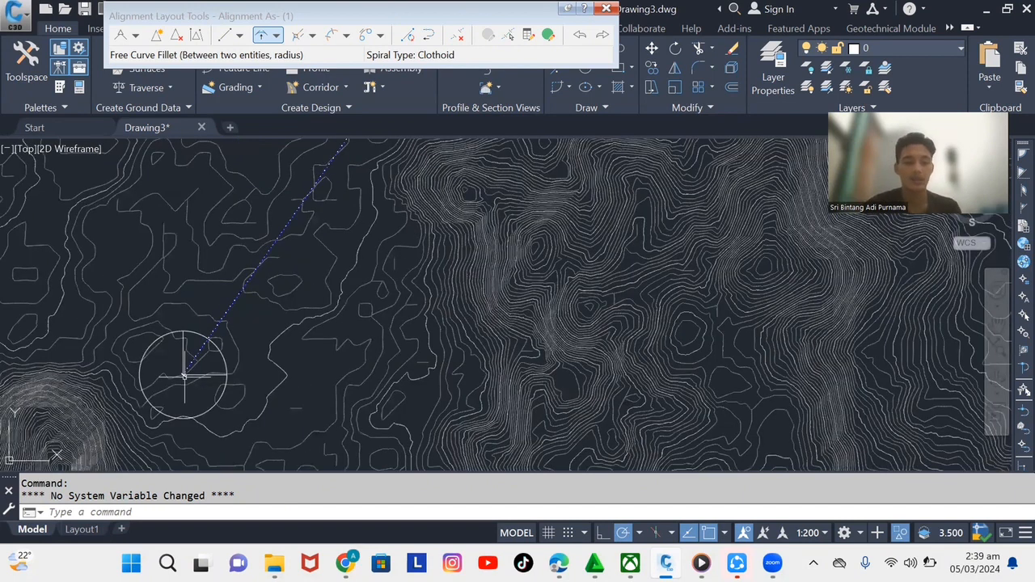
- Examine the spiral-curve-spiral and its warning symbol at the first bend in relation to the rest of the alignment
scroll(185, 376, down, 3)
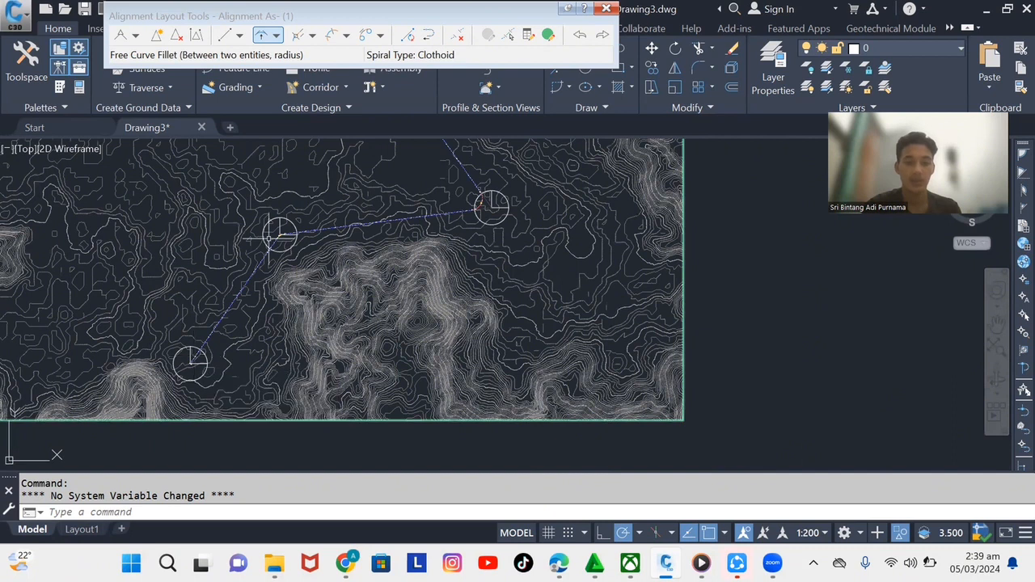
scroll(275, 234, up, 4)
scroll(275, 234, up, 4)
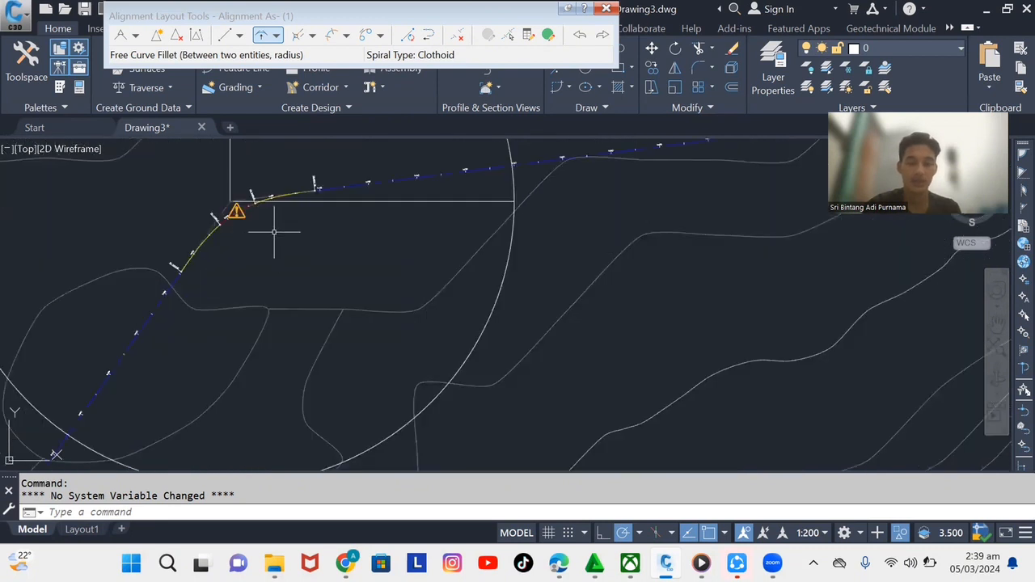
middle_drag(274, 285, 325, 379)
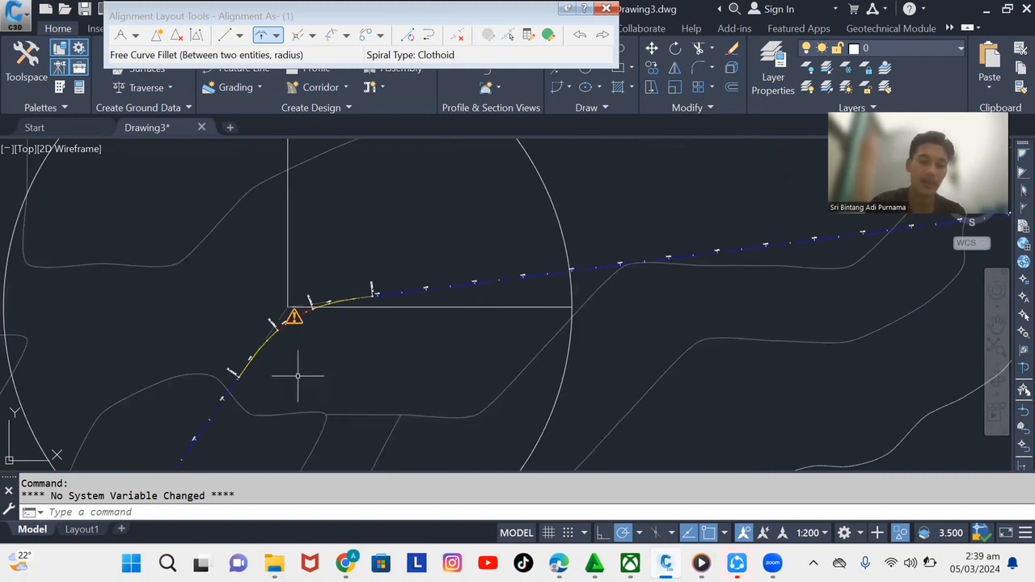
mouse_move(264, 386)
middle_down()
mouse_move(351, 303)
mouse_move(319, 329)
middle_up()
scroll(334, 309, down, 4)
scroll(315, 319, down, 3)
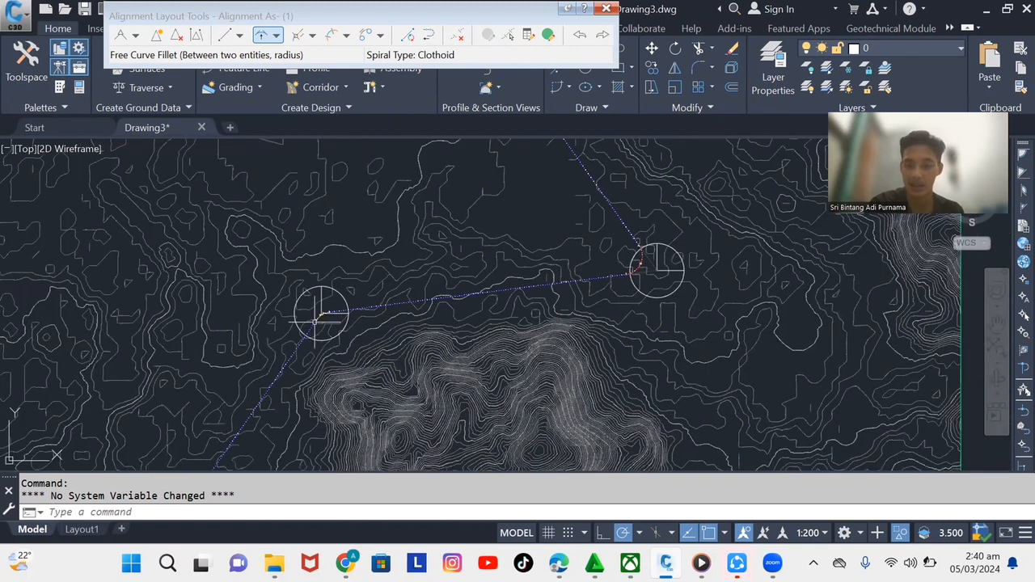
scroll(639, 257, up, 5)
scroll(641, 253, down, 3)
scroll(641, 254, down, 4)
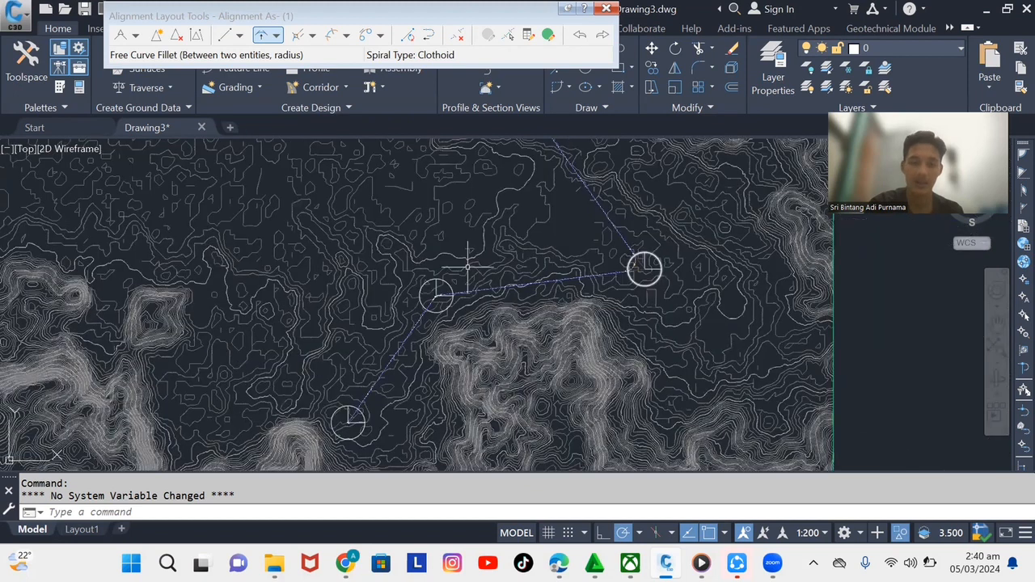
scroll(436, 292, up, 2)
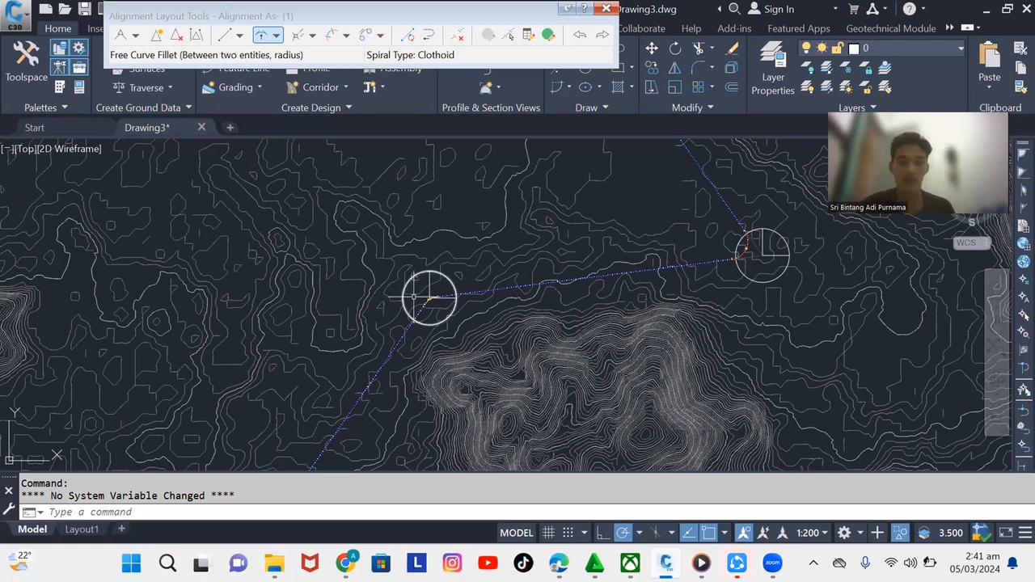
scroll(432, 263, down, 2)
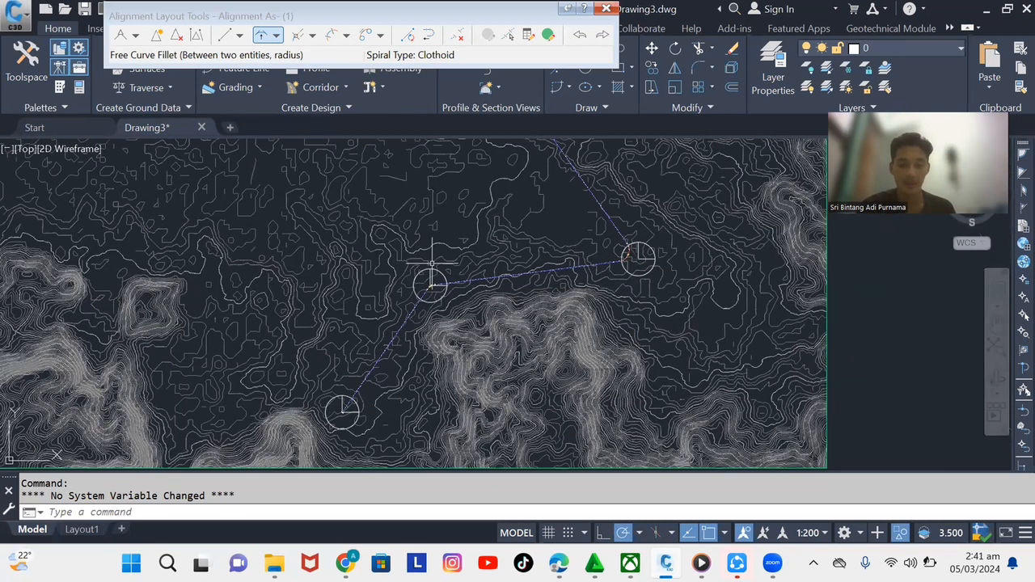
scroll(432, 263, up, 4)
scroll(432, 289, up, 3)
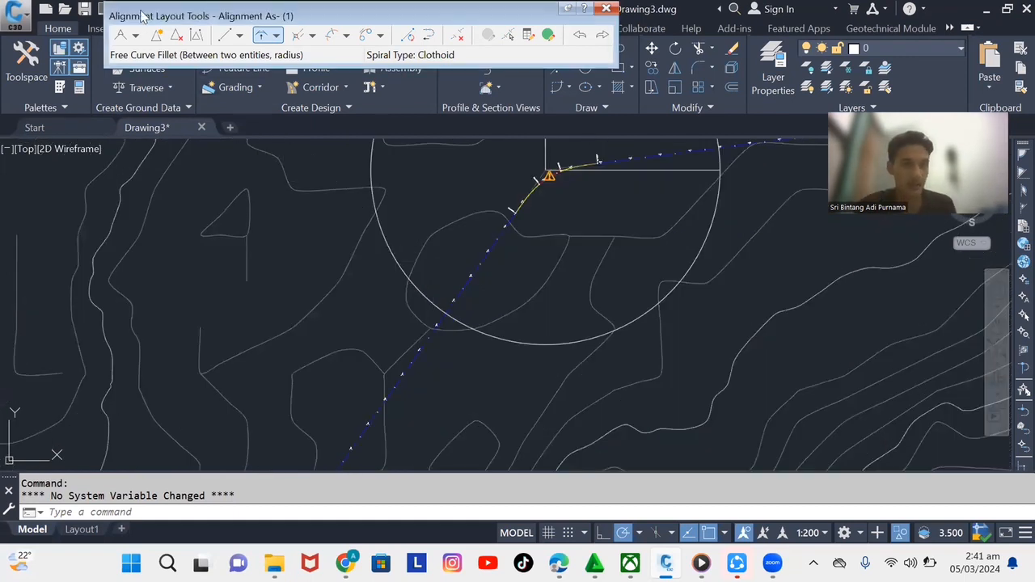
- Close the alignment layout toolbar and open the alignment's properties to view its design speeds and design criteria
drag(140, 18, 62, 212)
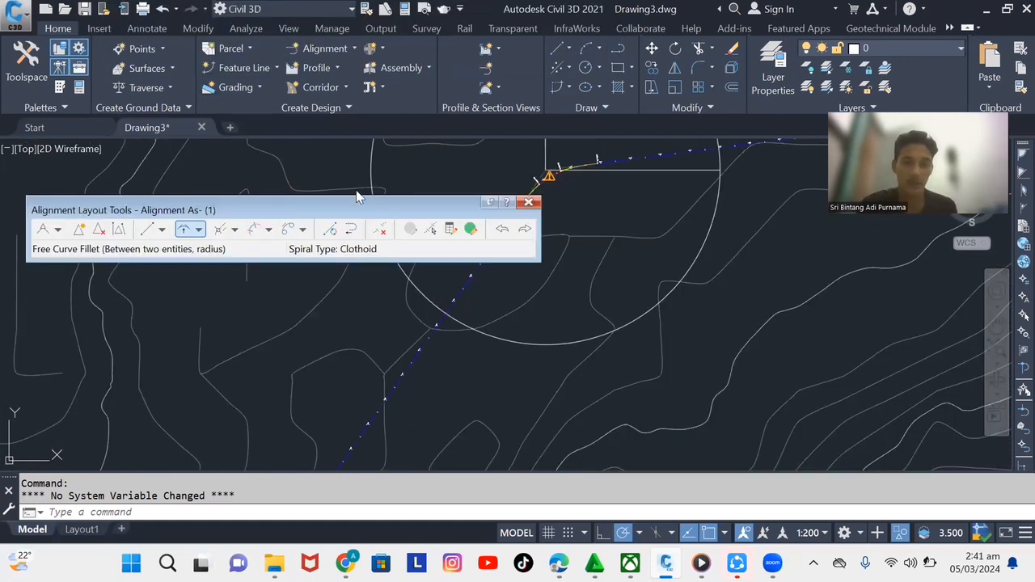
click(529, 203)
scroll(431, 207, down, 8)
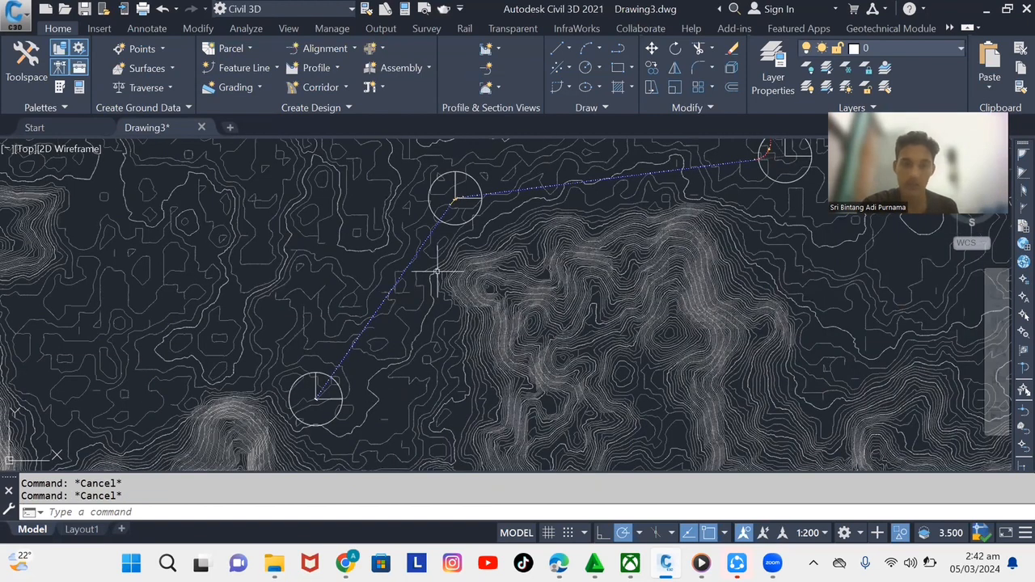
scroll(437, 274, up, 10)
scroll(436, 234, down, 6)
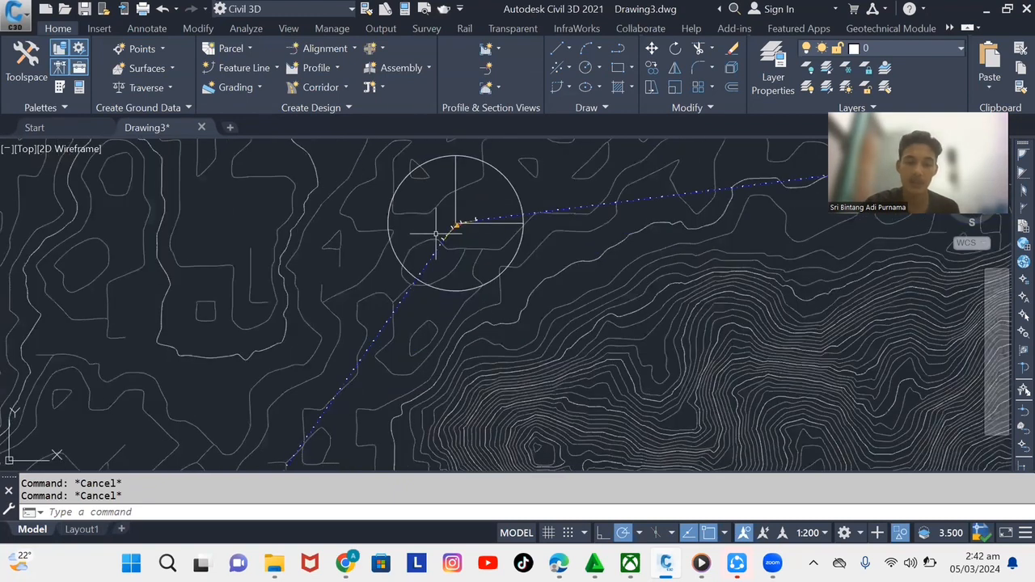
scroll(437, 239, up, 6)
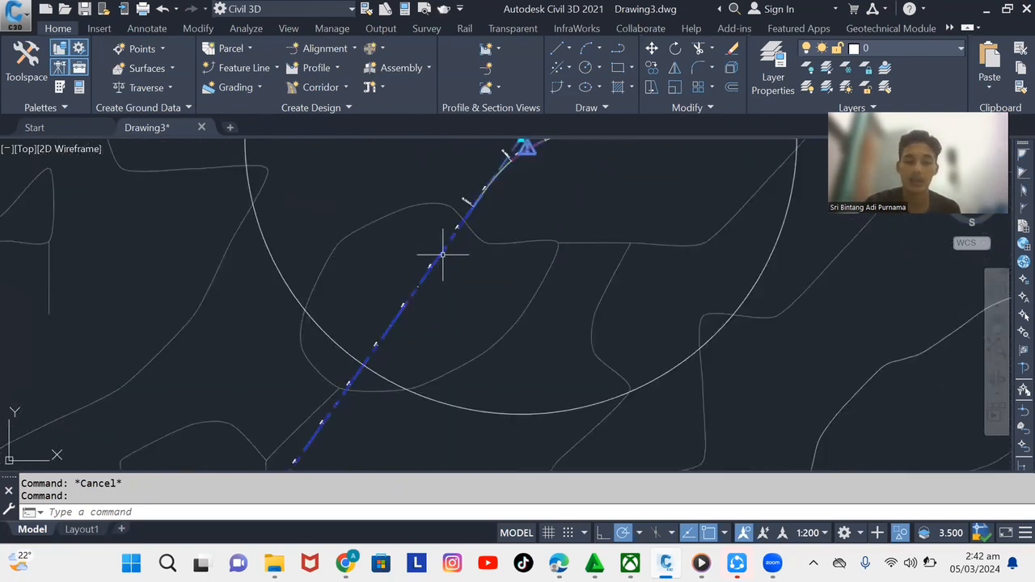
click(442, 255)
right_click(443, 265)
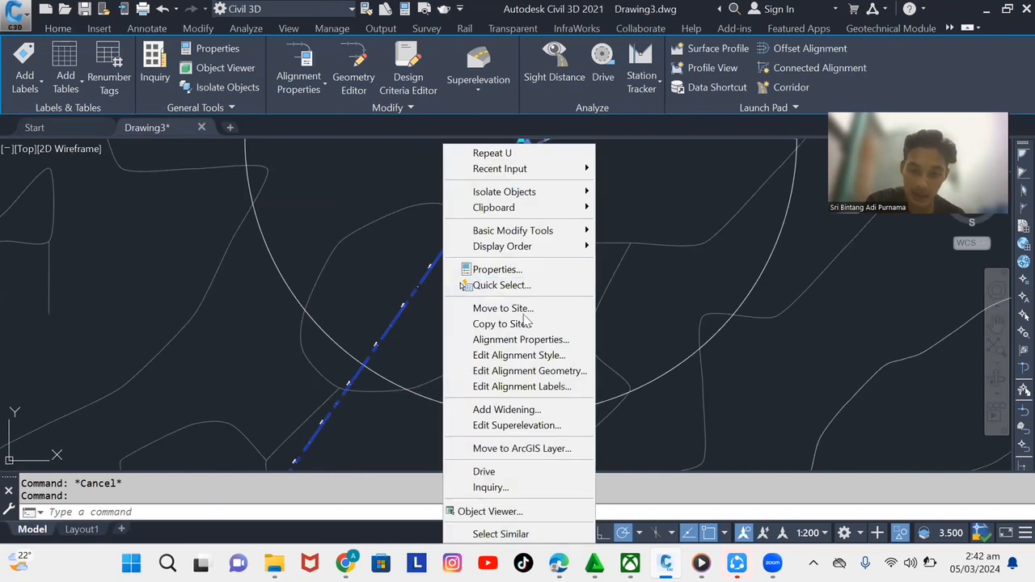
click(544, 340)
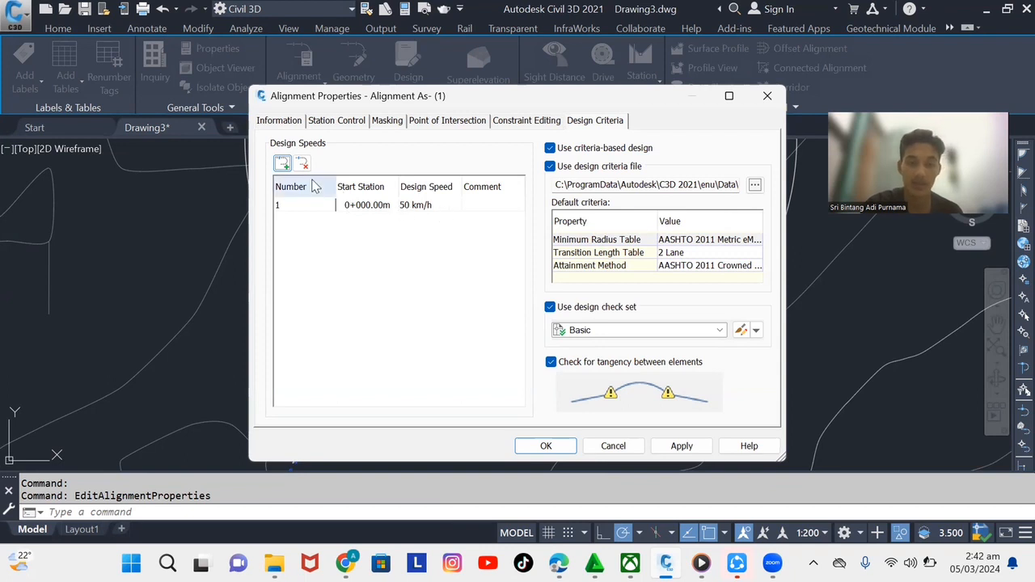
- Add a second design speed entry to the alignment's design criteria and set it to 30 km/h
click(283, 165)
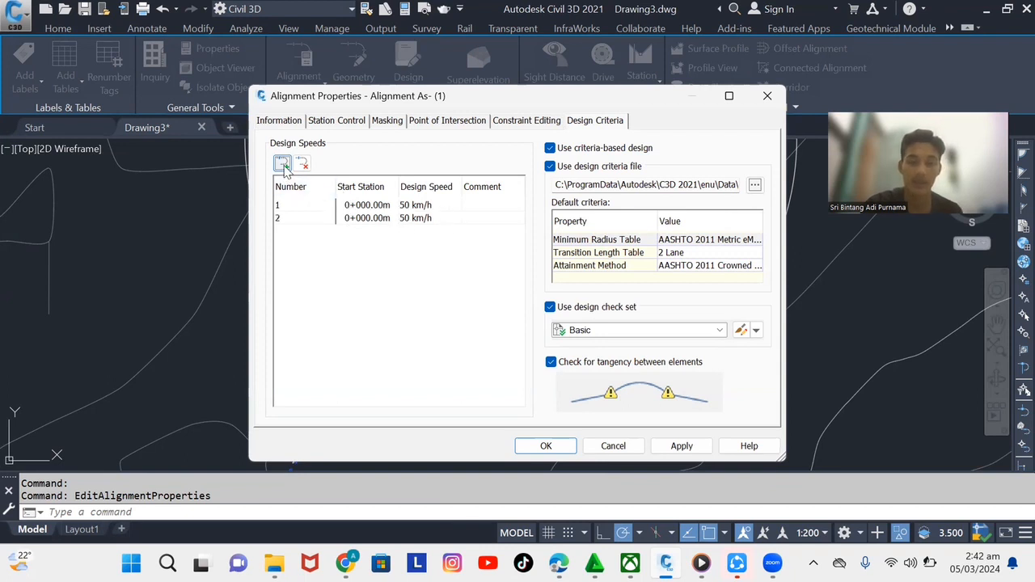
click(407, 226)
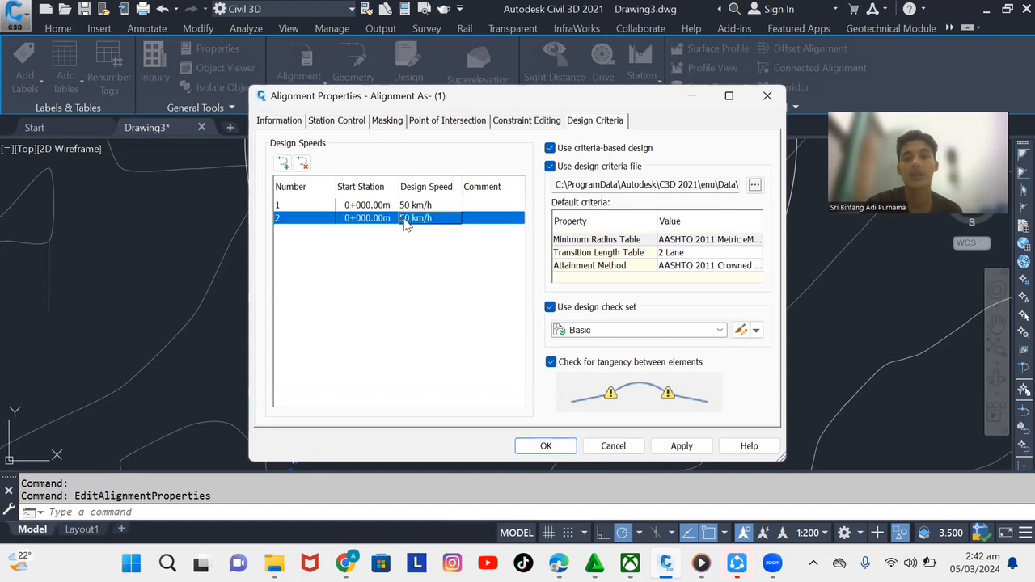
click(406, 220)
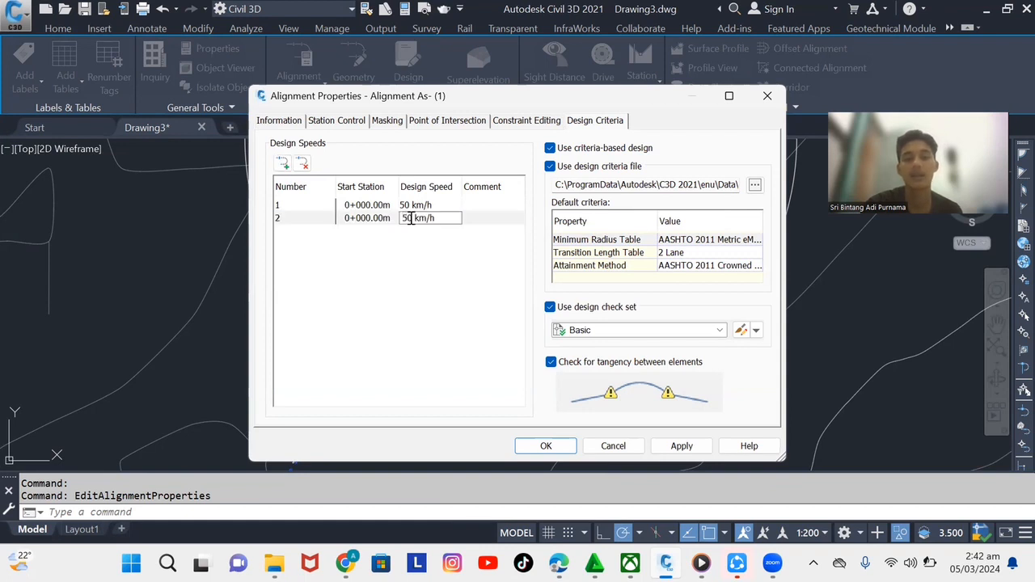
drag(413, 218, 398, 218)
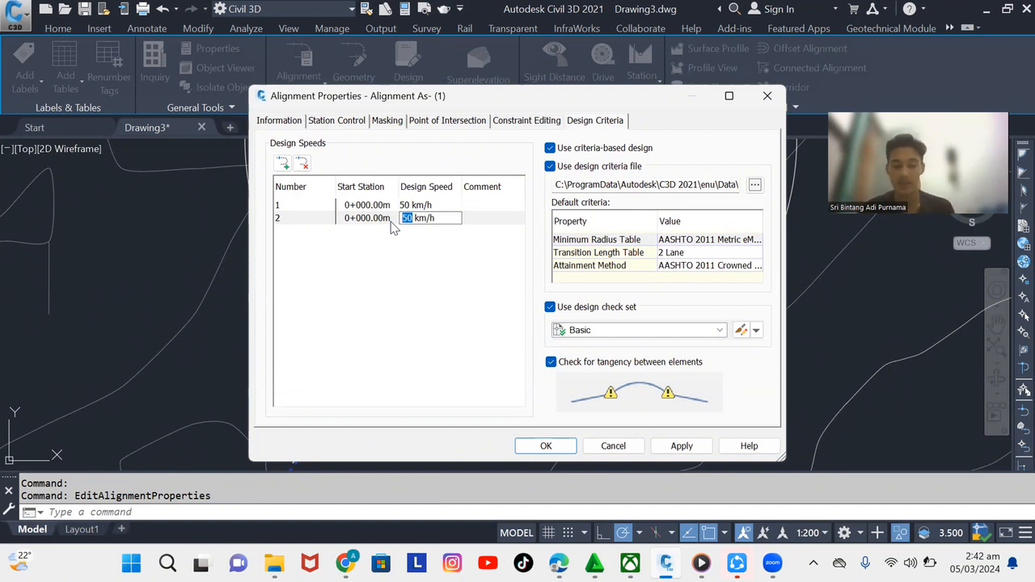
text(30)
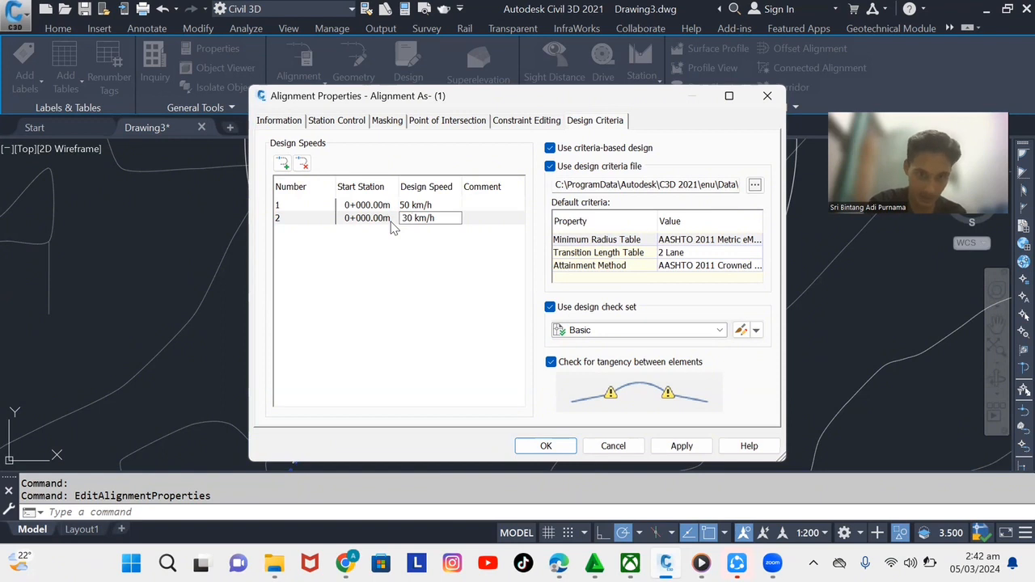
click(463, 267)
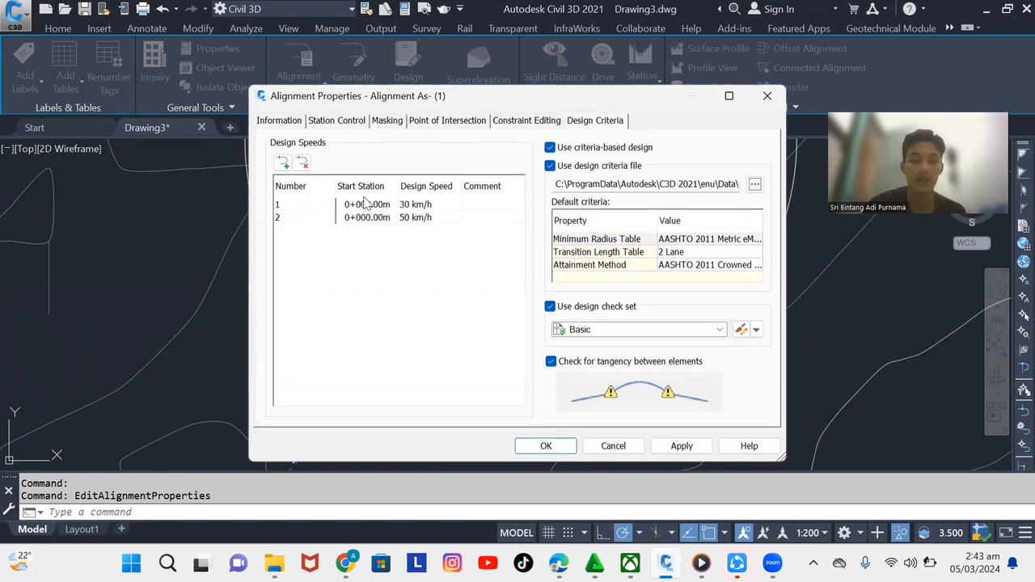
- Pick the 30 km/h entry's start station on the alignment just before the first curve, at about 0+992 m
click(368, 207)
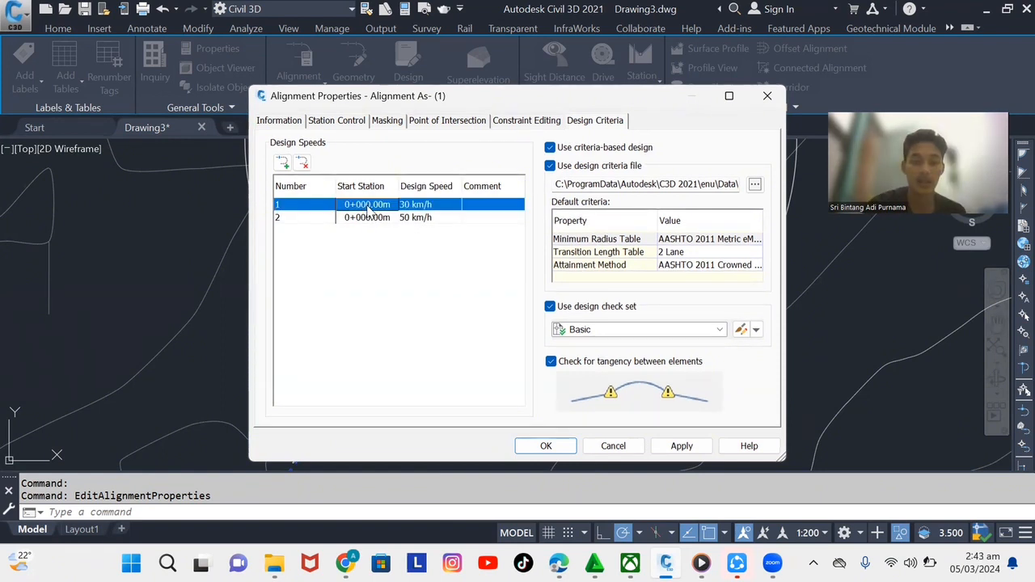
click(368, 205)
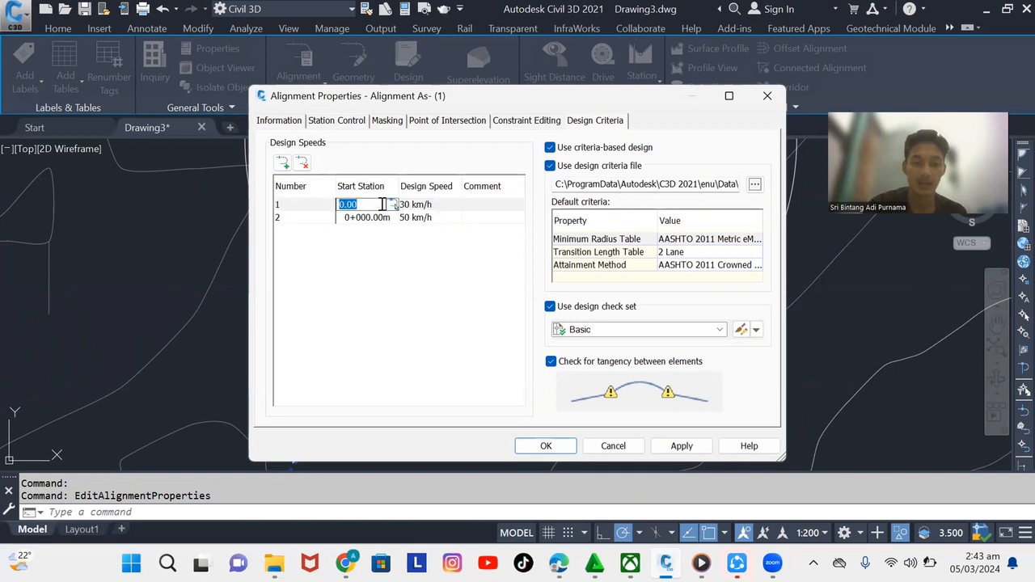
click(392, 205)
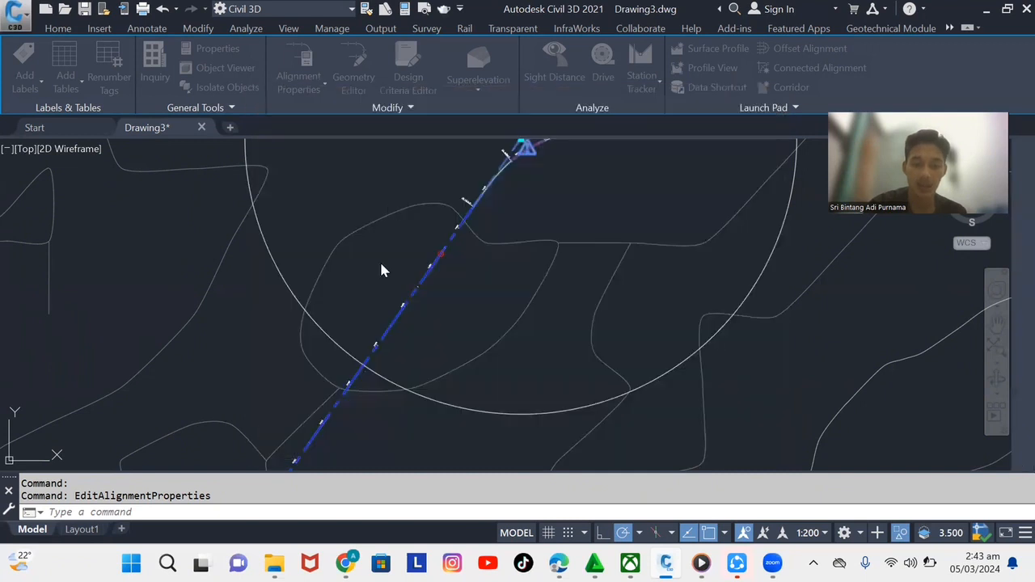
scroll(386, 246, down, 2)
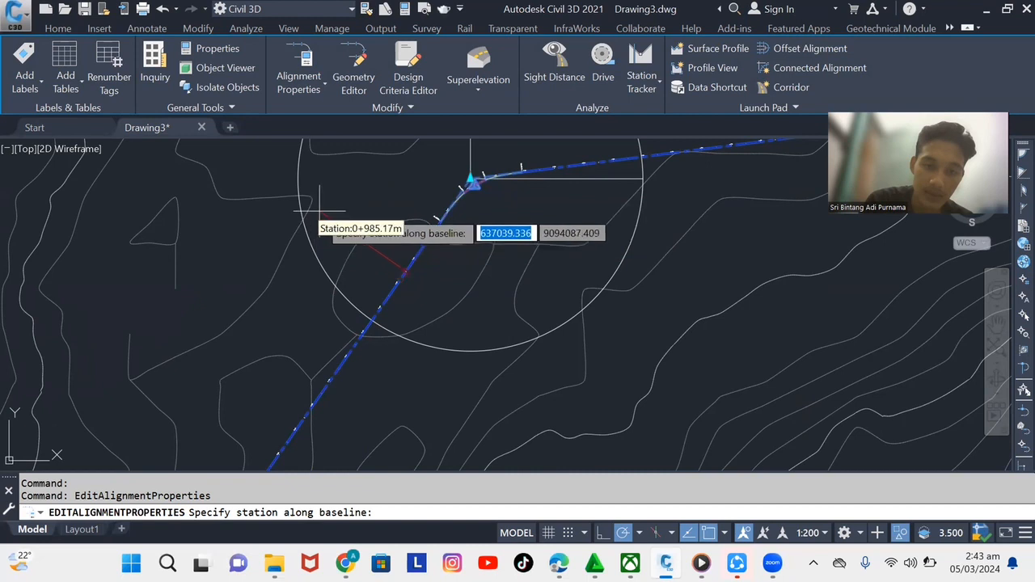
scroll(445, 209, up, 2)
scroll(453, 193, up, 4)
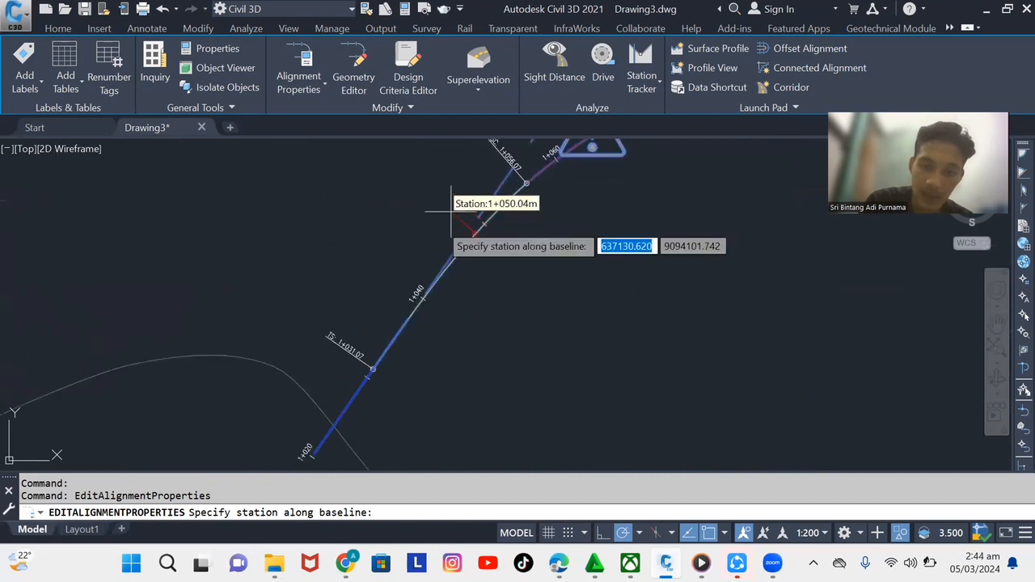
scroll(432, 238, down, 6)
scroll(431, 241, down, 2)
key(BackSpace)
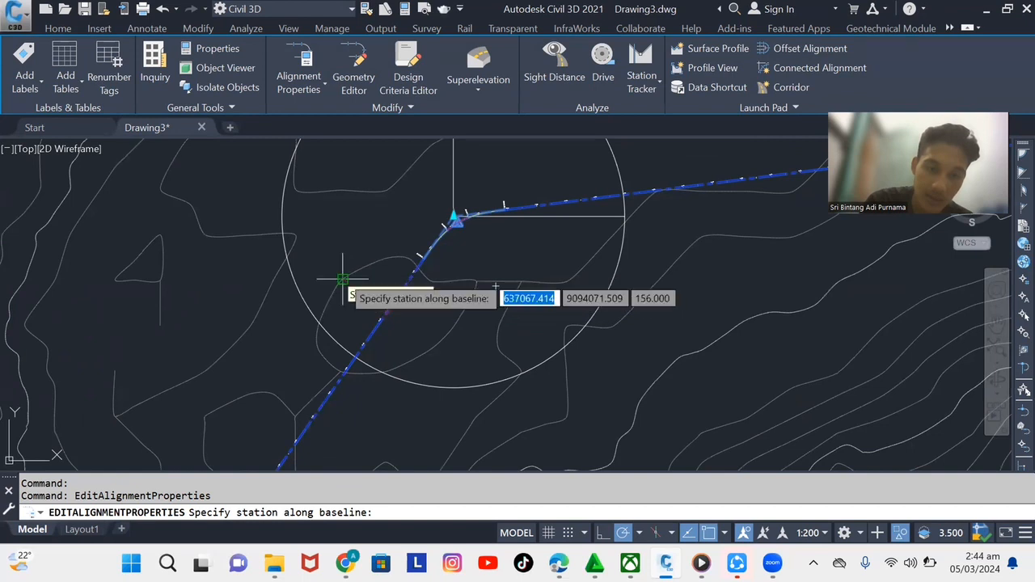
click(307, 252)
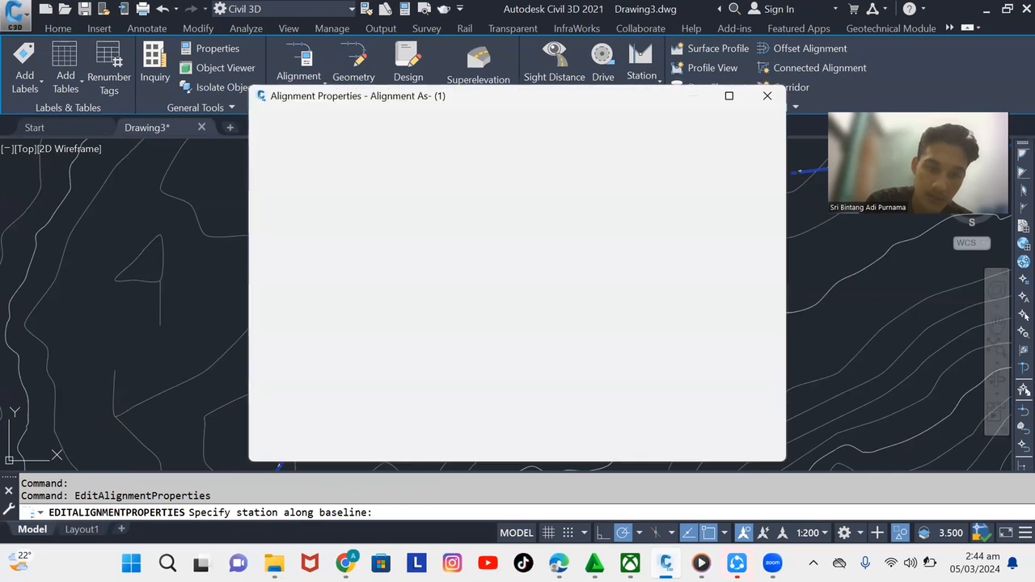
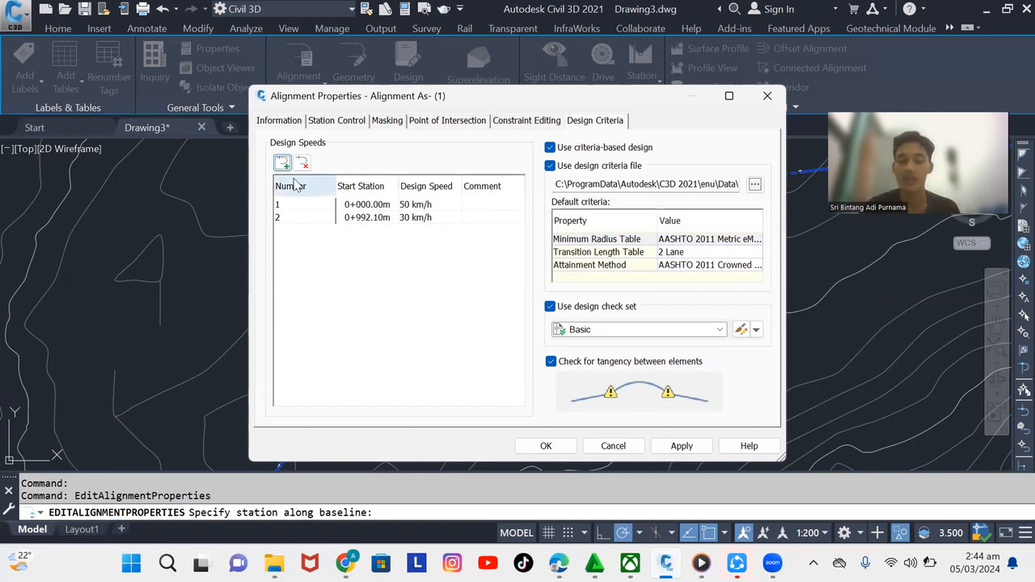
- Add a third design speed entry to the alignment and set it to 20 km/h
click(285, 165)
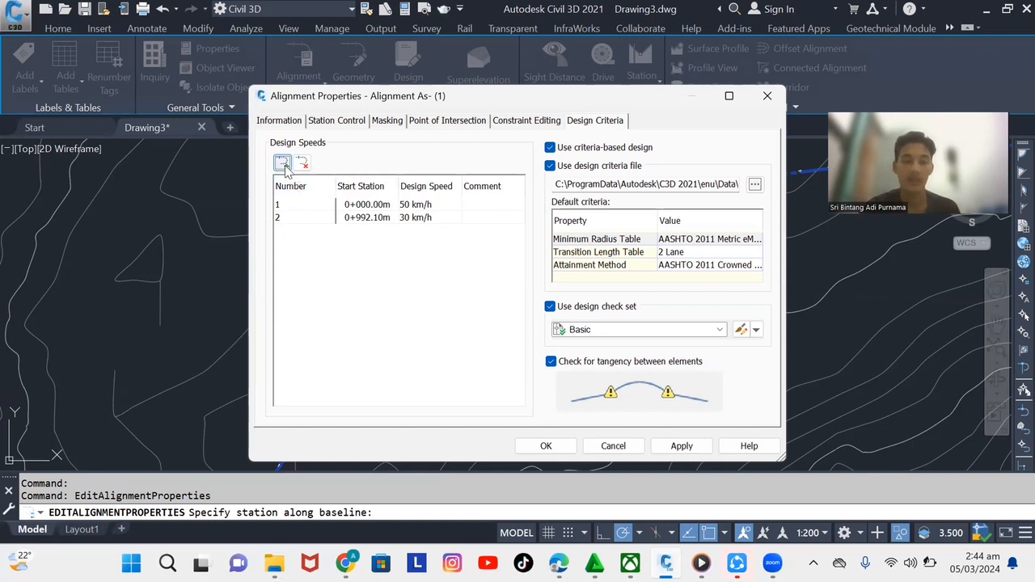
click(283, 166)
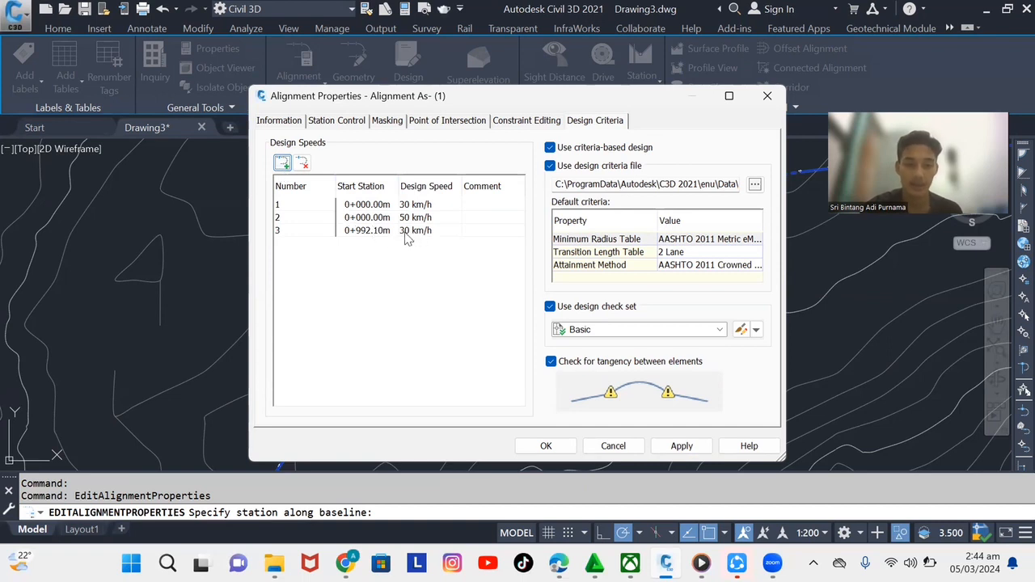
click(414, 207)
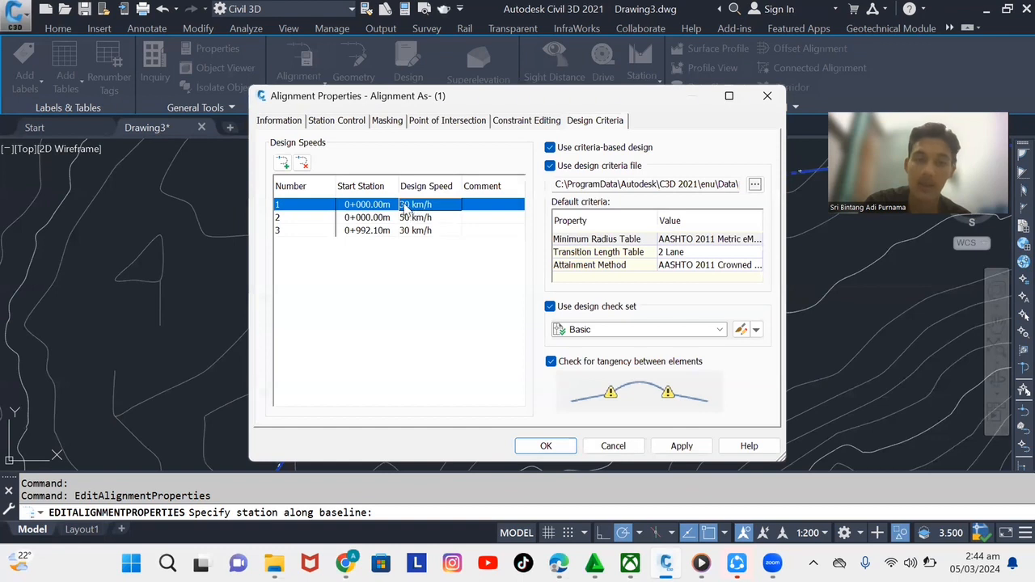
click(403, 205)
double_click(397, 206)
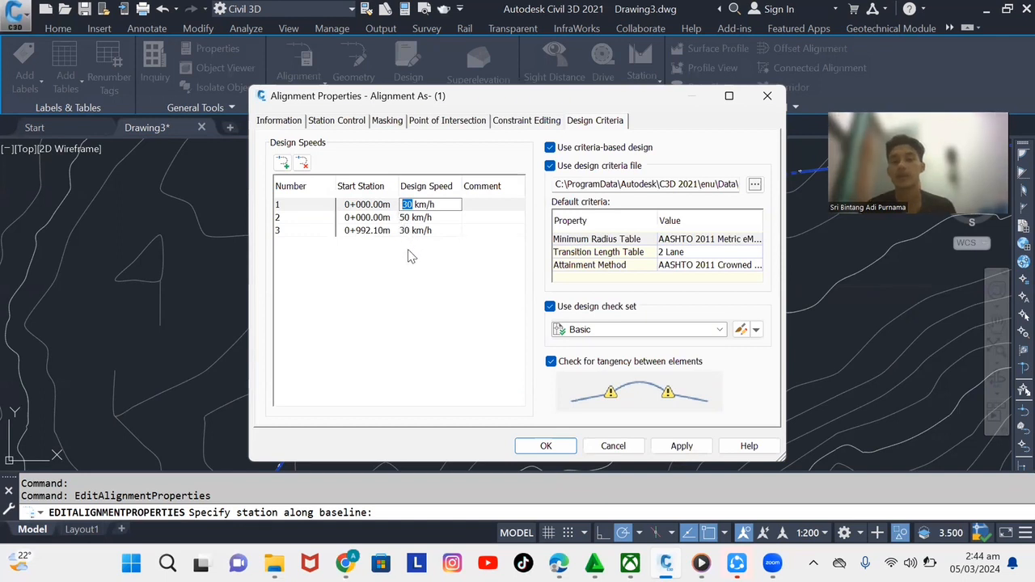
text(20)
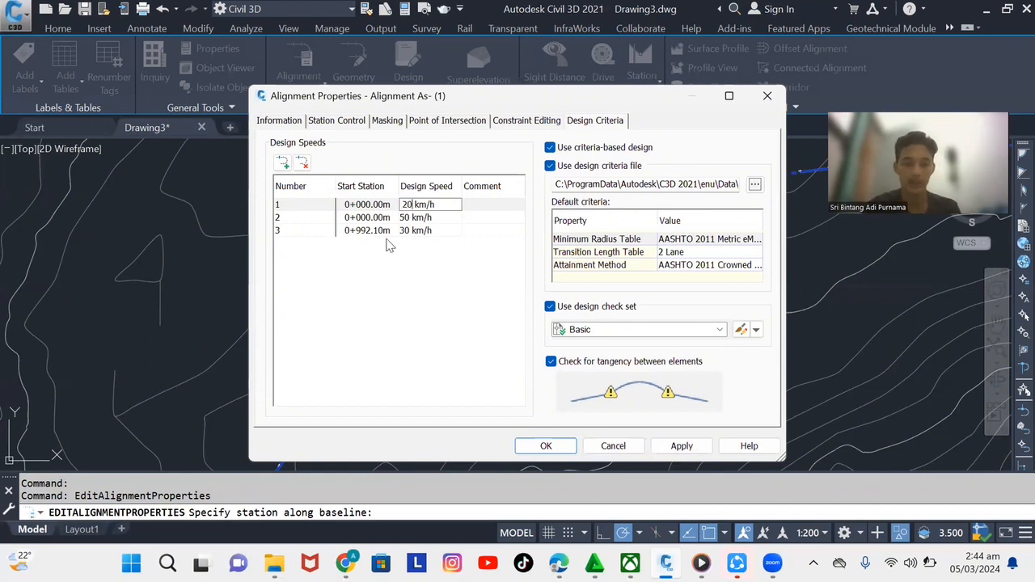
- Pick the 20 km/h entry's start station before the second curve, at about 2+231 m, and apply the alignment properties
click(365, 208)
click(364, 206)
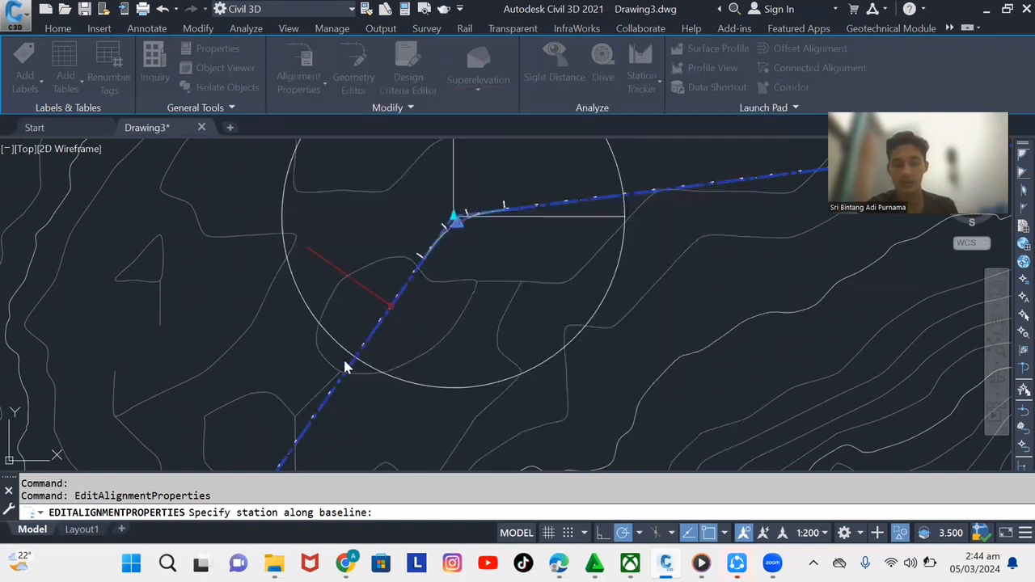
scroll(286, 354, down, 4)
scroll(284, 348, down, 3)
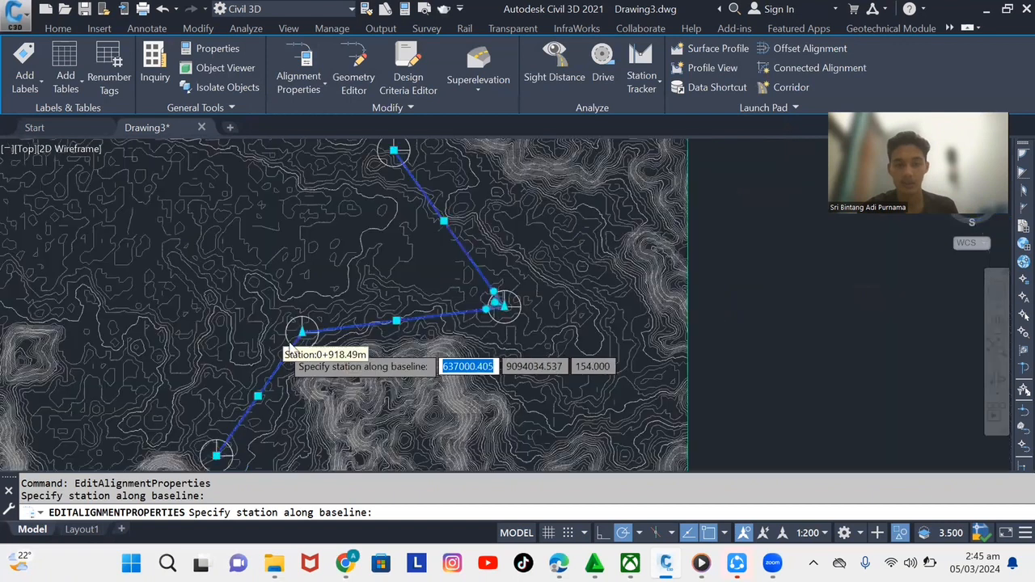
scroll(489, 314, up, 3)
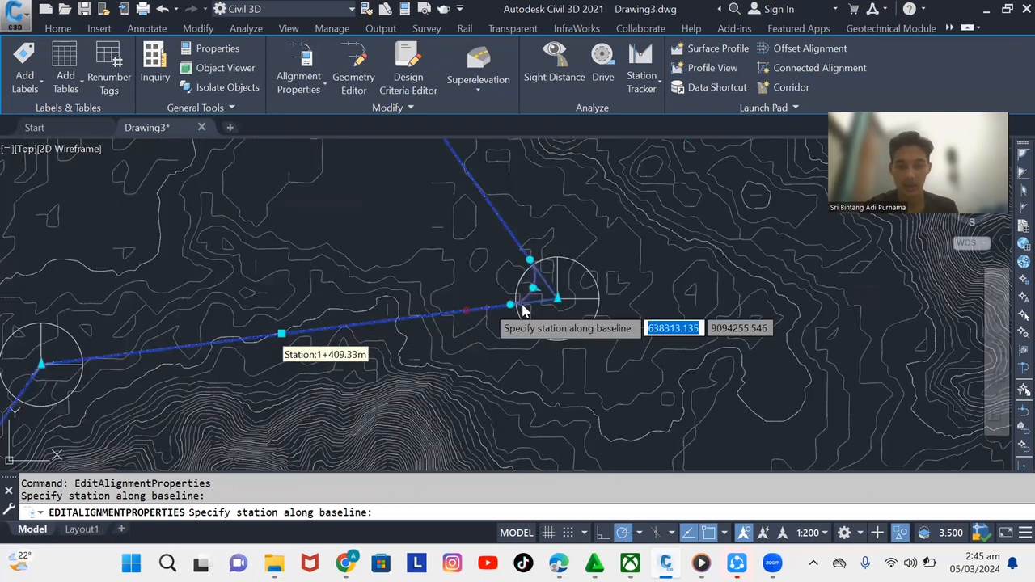
scroll(524, 307, up, 1)
scroll(404, 306, up, 3)
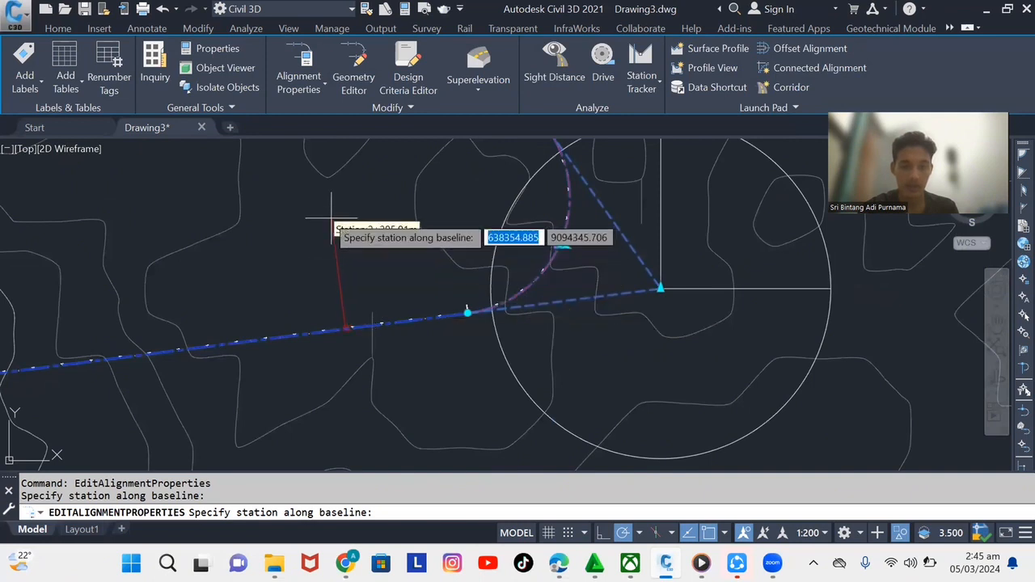
click(248, 220)
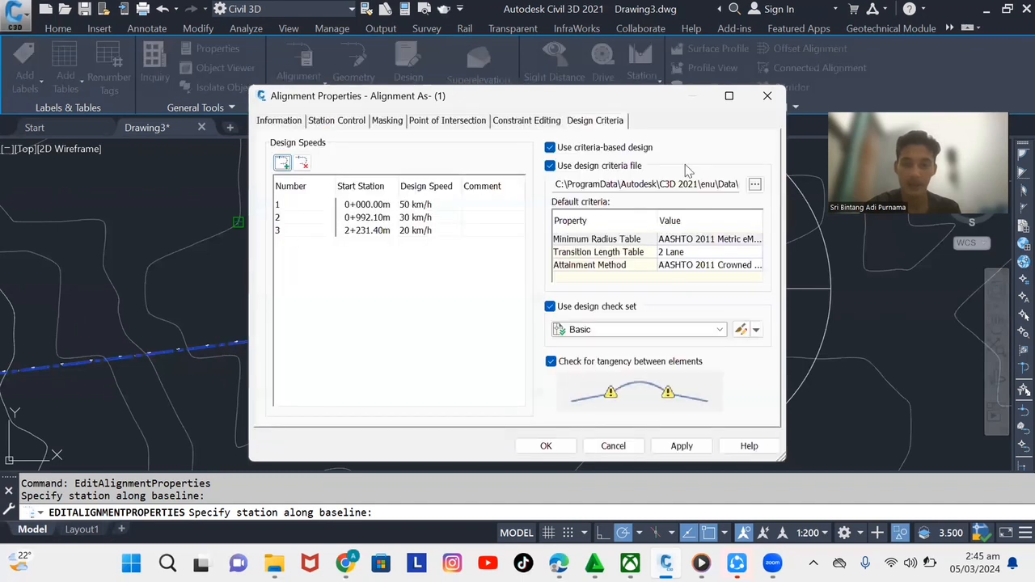
click(692, 449)
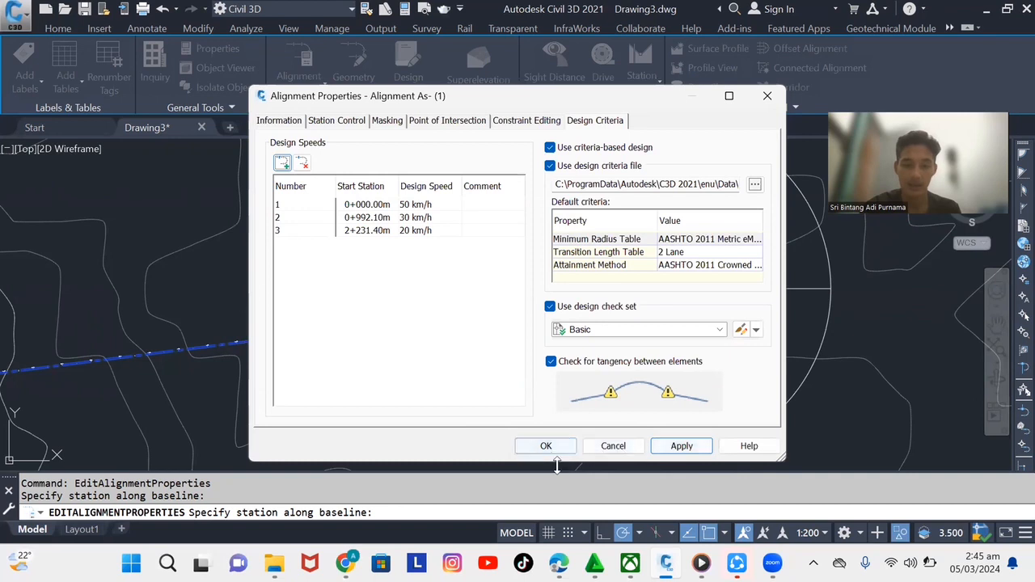
click(547, 444)
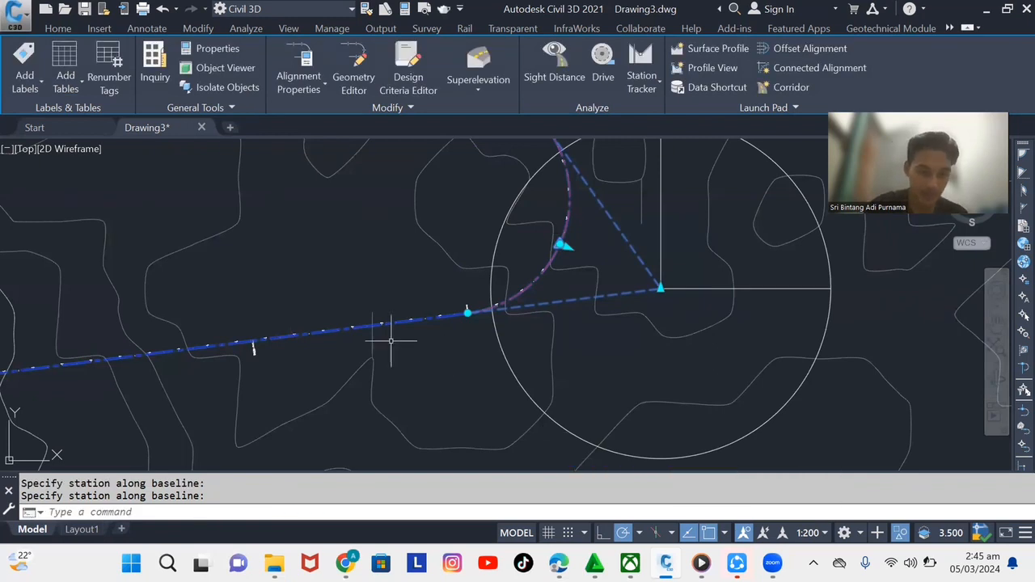
- Examine the design speed labels along the alignment before the second and first curves
scroll(243, 340, up, 2)
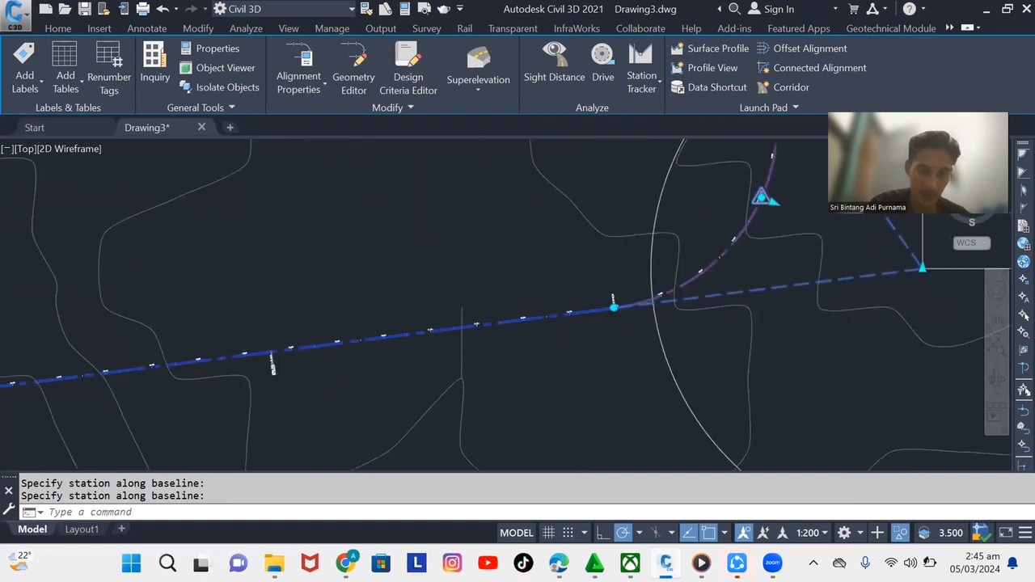
scroll(275, 368, up, 3)
scroll(275, 369, up, 2)
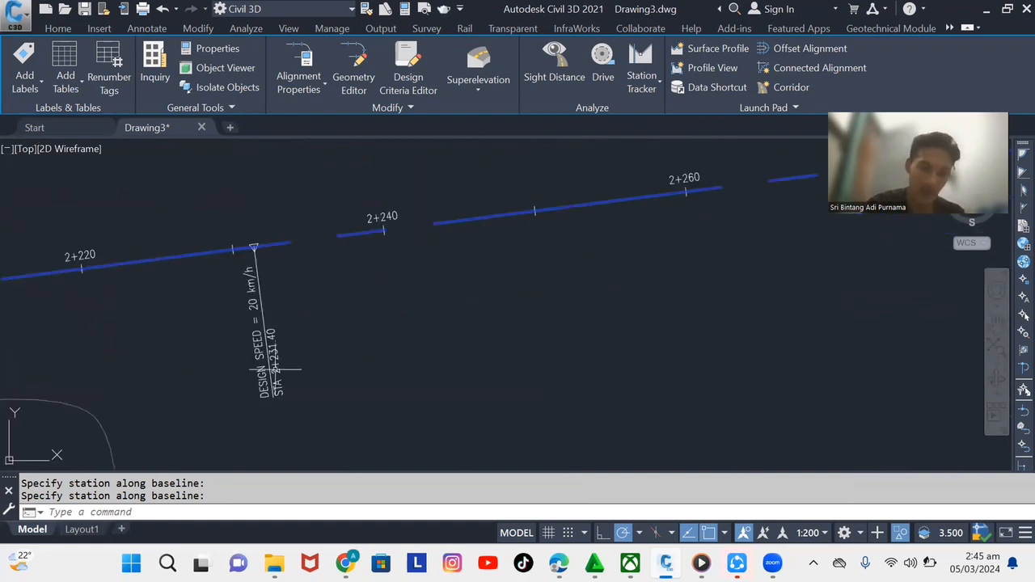
scroll(275, 370, up, 2)
key(Escape)
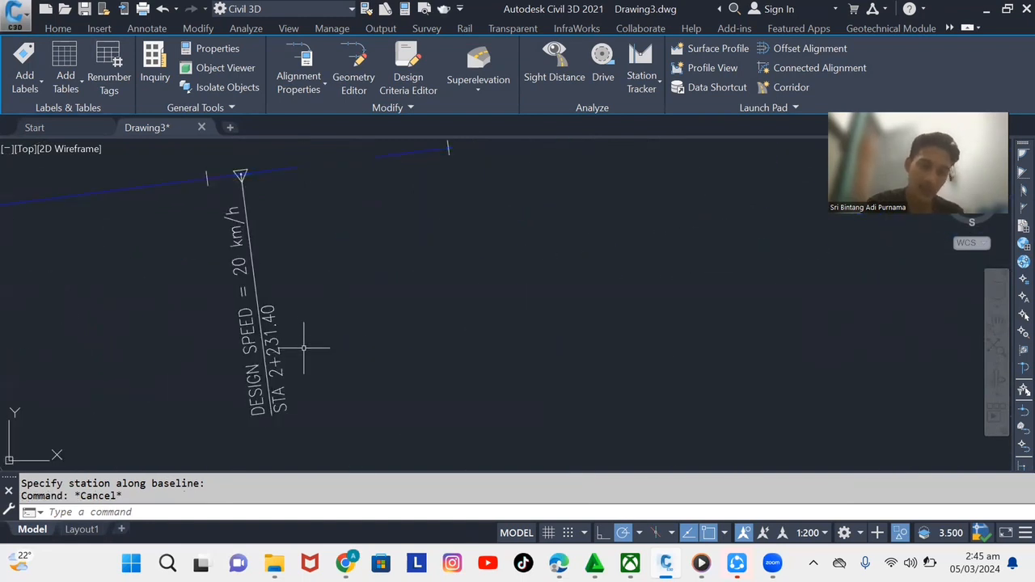
key(Escape)
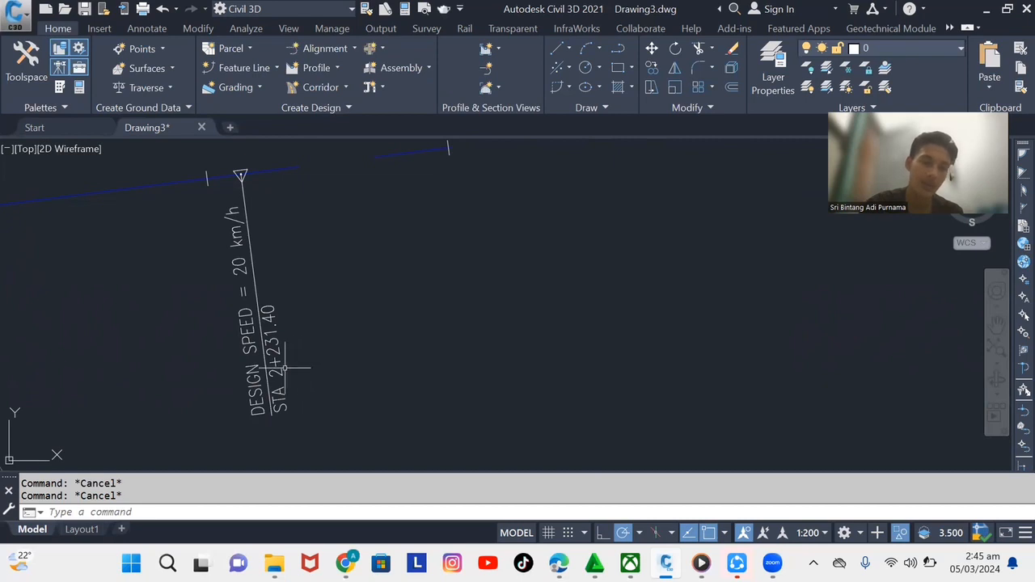
scroll(302, 301, down, 5)
scroll(385, 276, down, 3)
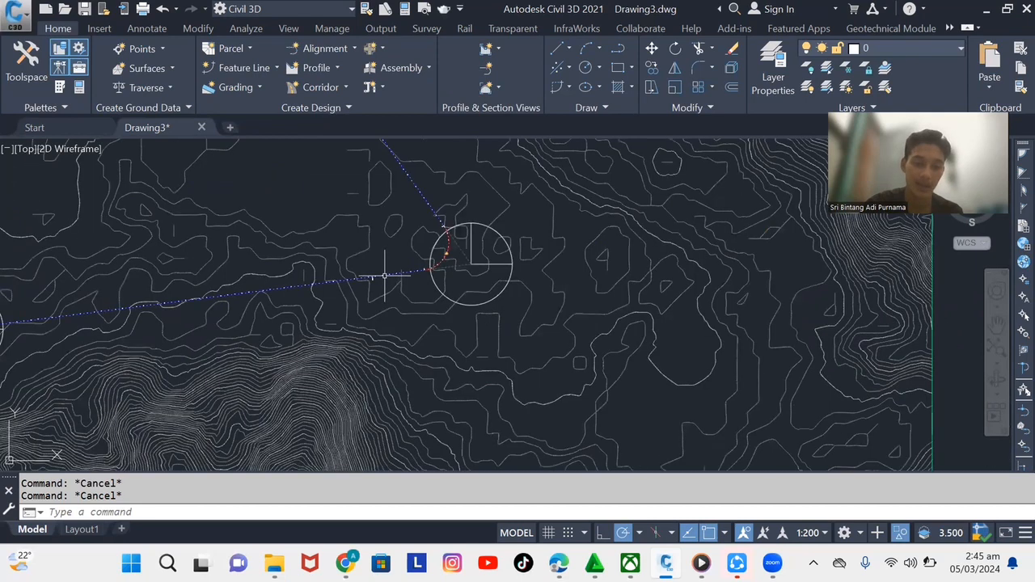
scroll(385, 276, down, 5)
scroll(306, 309, up, 5)
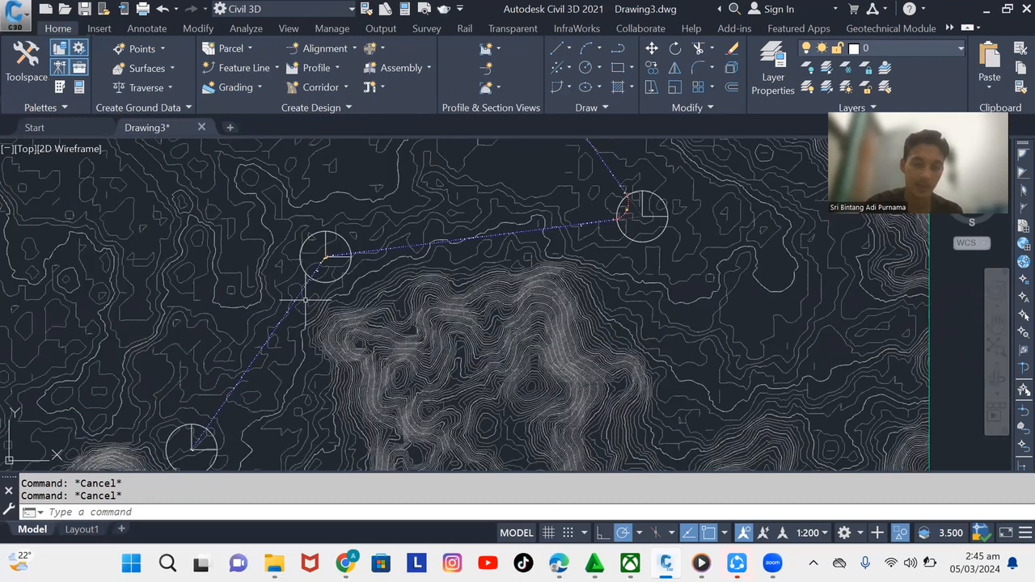
scroll(306, 300, up, 10)
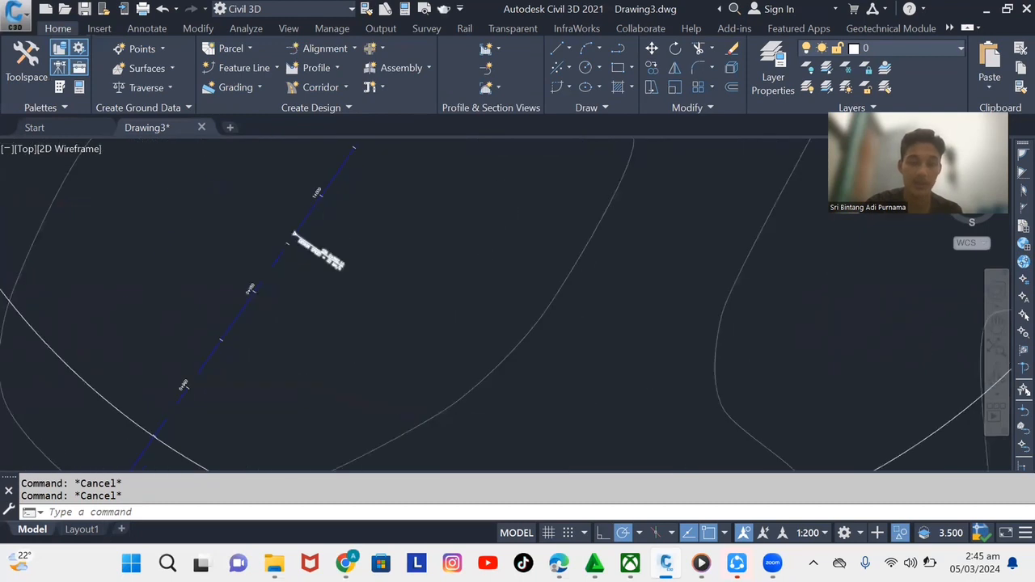
scroll(292, 305, down, 7)
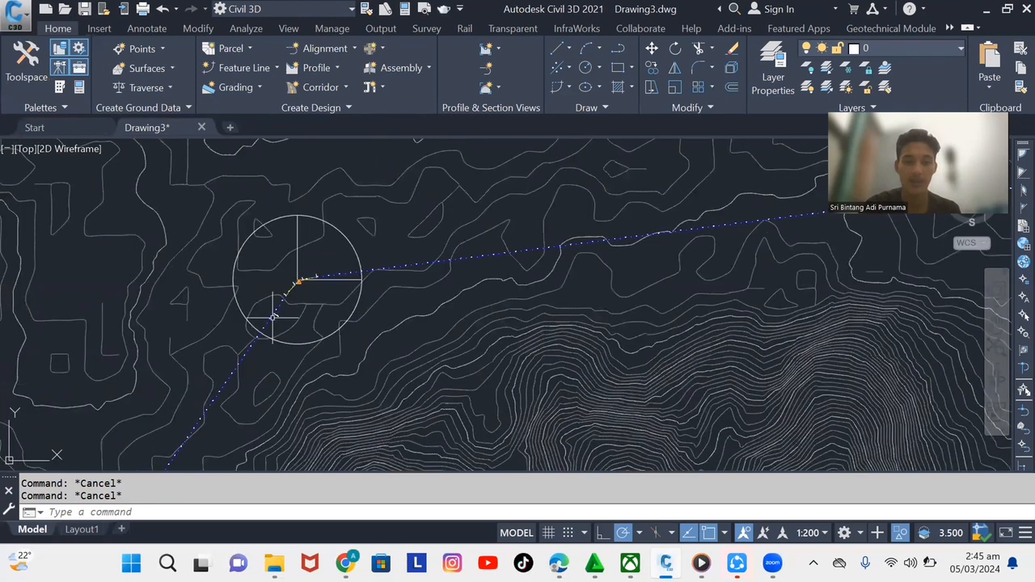
scroll(296, 283, down, 2)
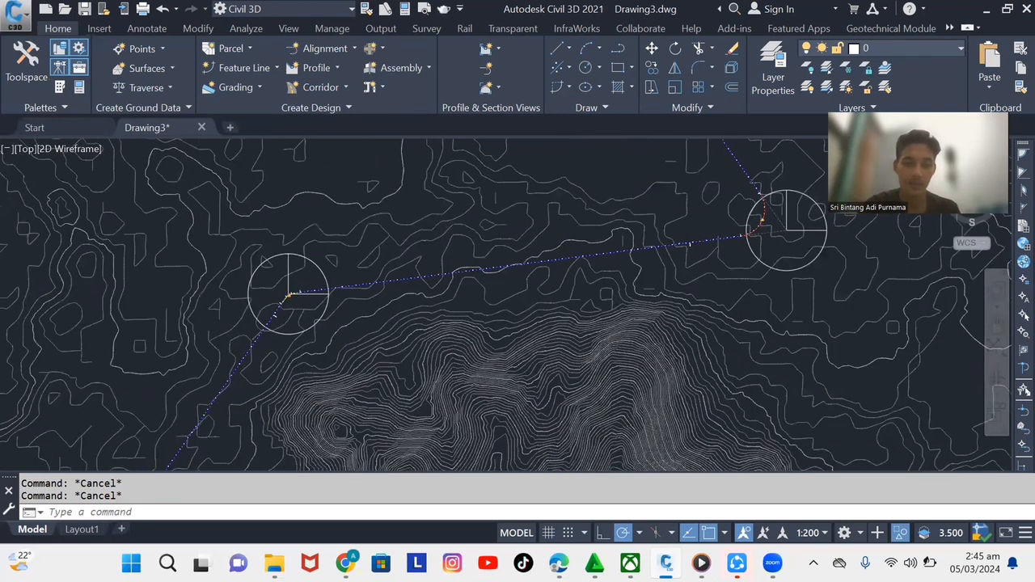
- Examine the alignment's full course over the surface contours, from its start through both curves to its end
scroll(324, 320, down, 6)
scroll(359, 281, up, 4)
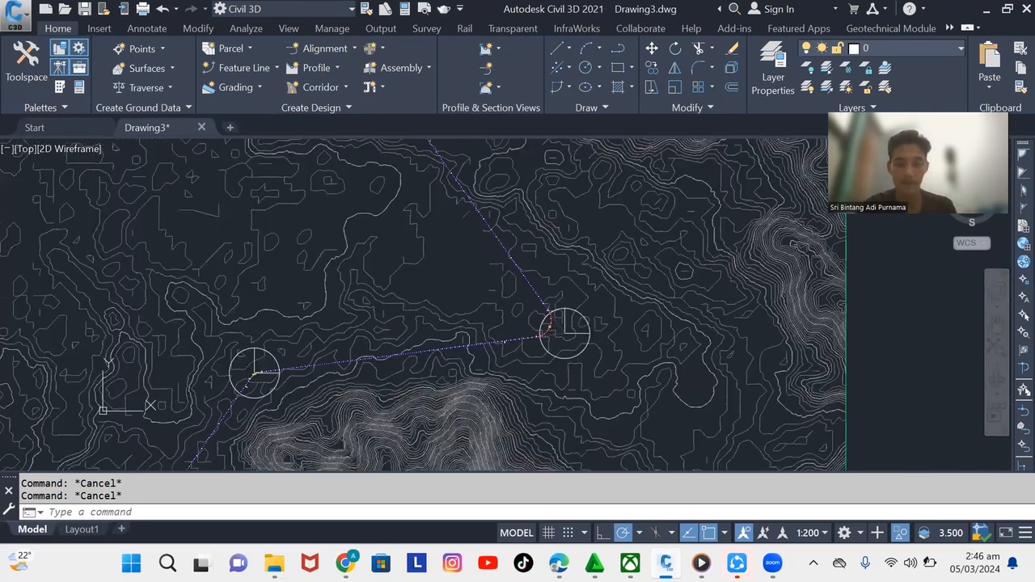
middle_drag(456, 324, 476, 233)
mouse_move(207, 345)
middle_down()
mouse_move(320, 260)
mouse_move(279, 336)
middle_up()
middle_drag(471, 250, 283, 406)
middle_drag(389, 226, 410, 303)
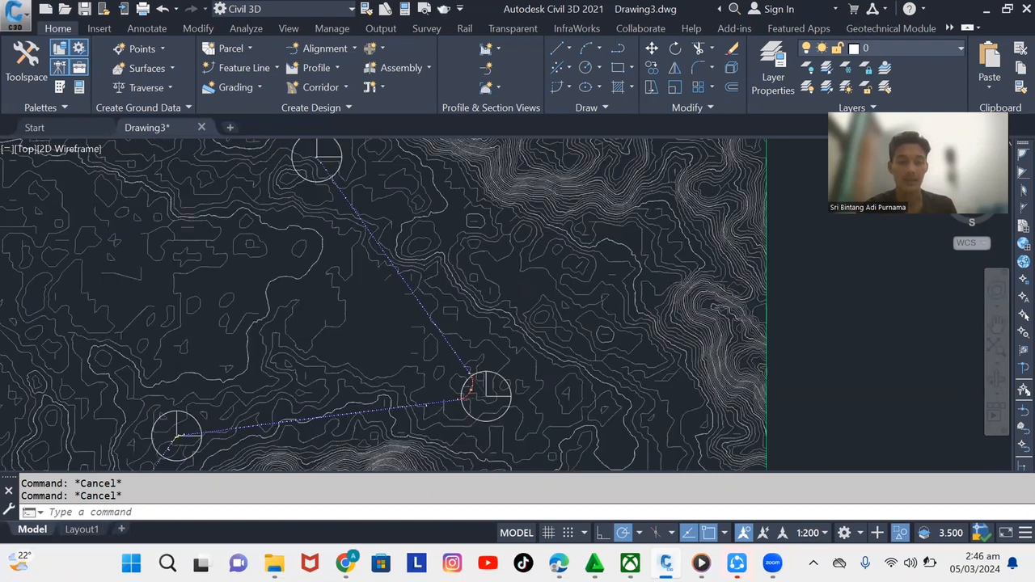
scroll(418, 238, down, 2)
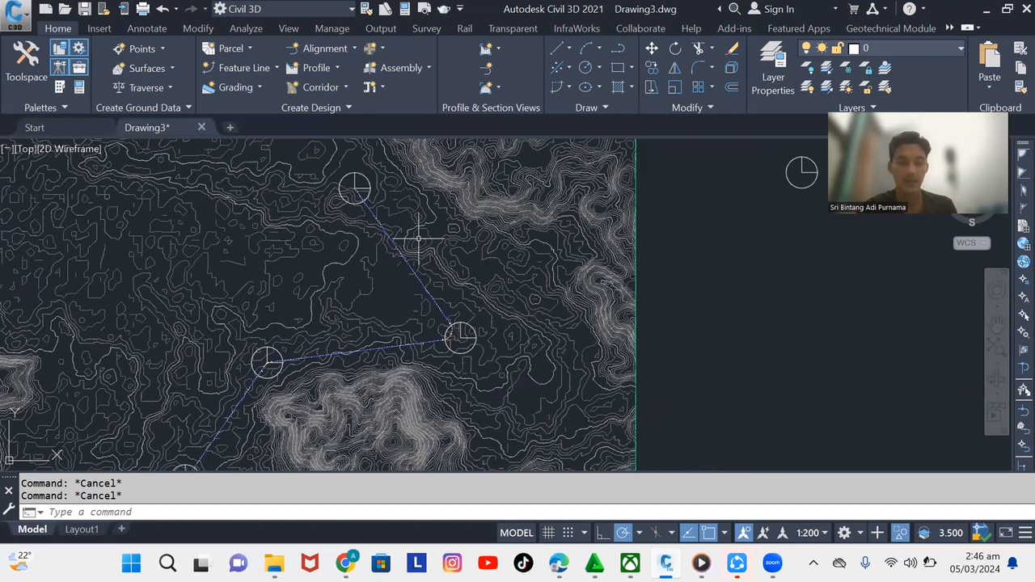
scroll(338, 349, down, 2)
scroll(338, 349, up, 4)
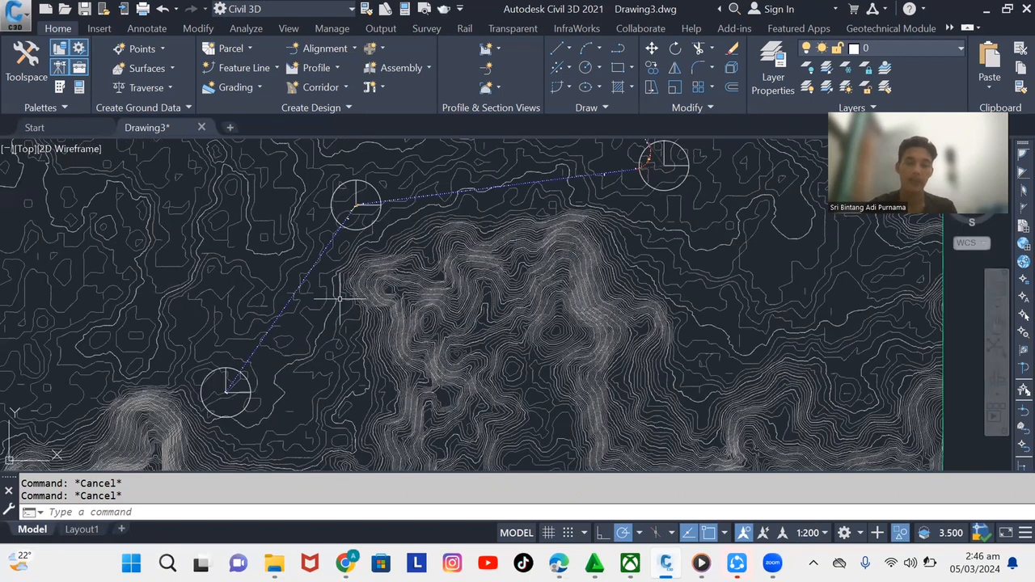
- Set the offset distance to 15 m and try to offset the alignment to its south side, east of the first curve
mouse_move(339, 299)
text(of)
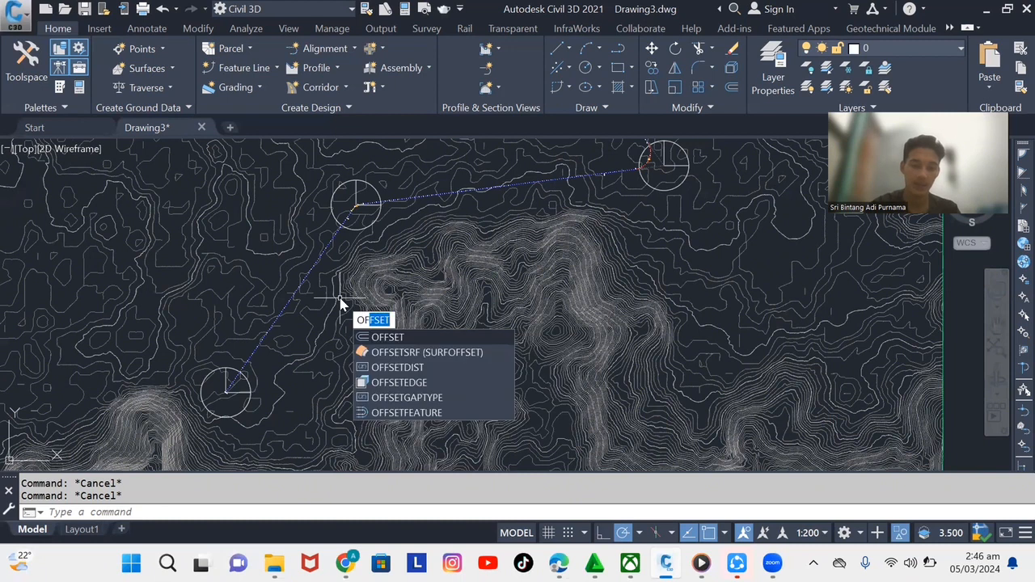
click(461, 339)
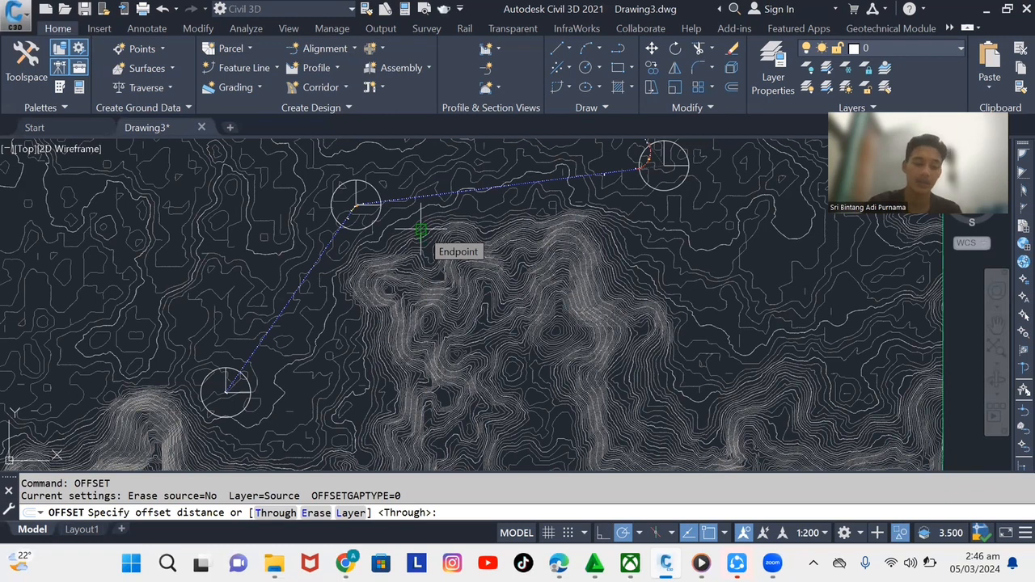
text(15)
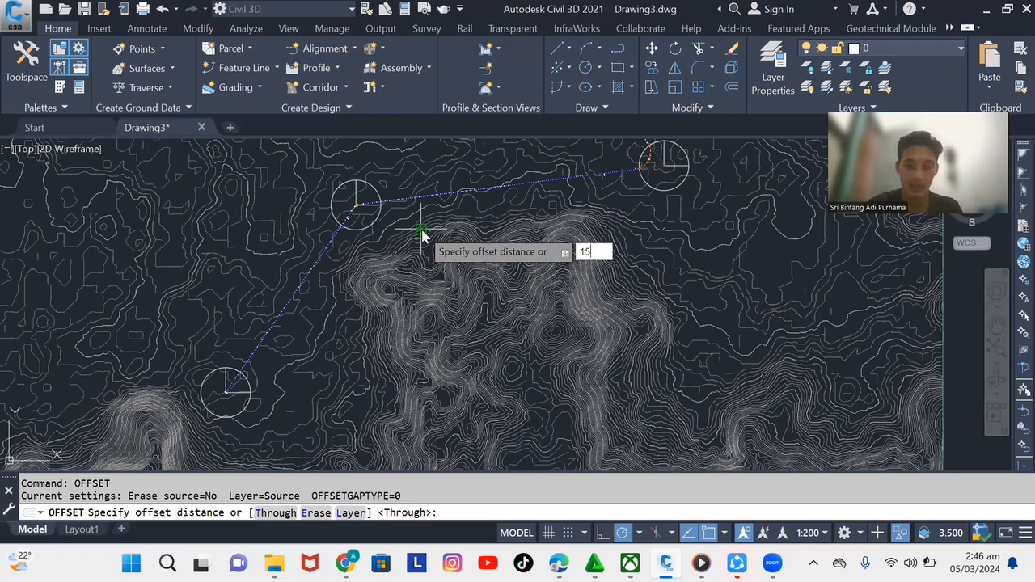
key(Return)
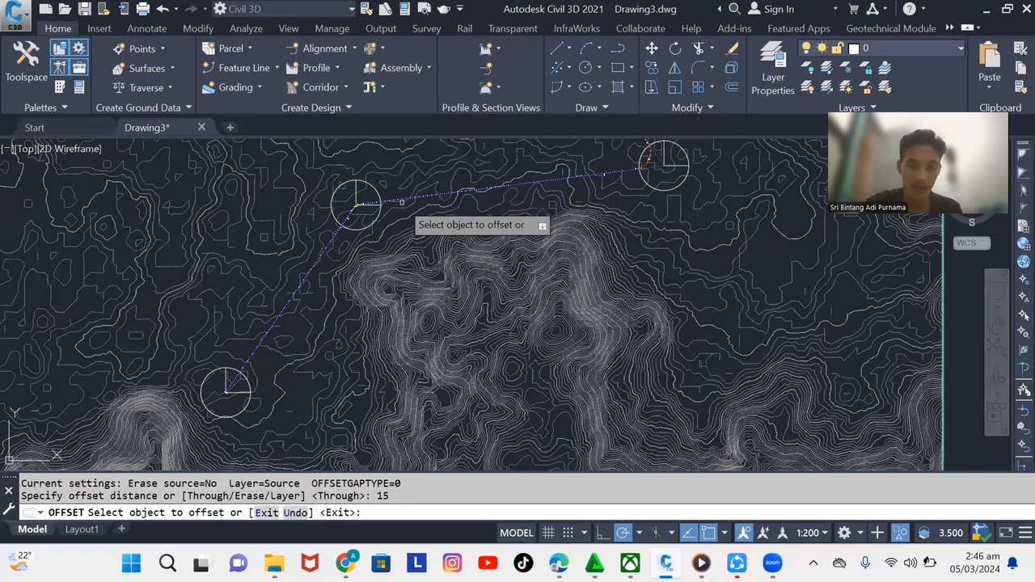
click(401, 200)
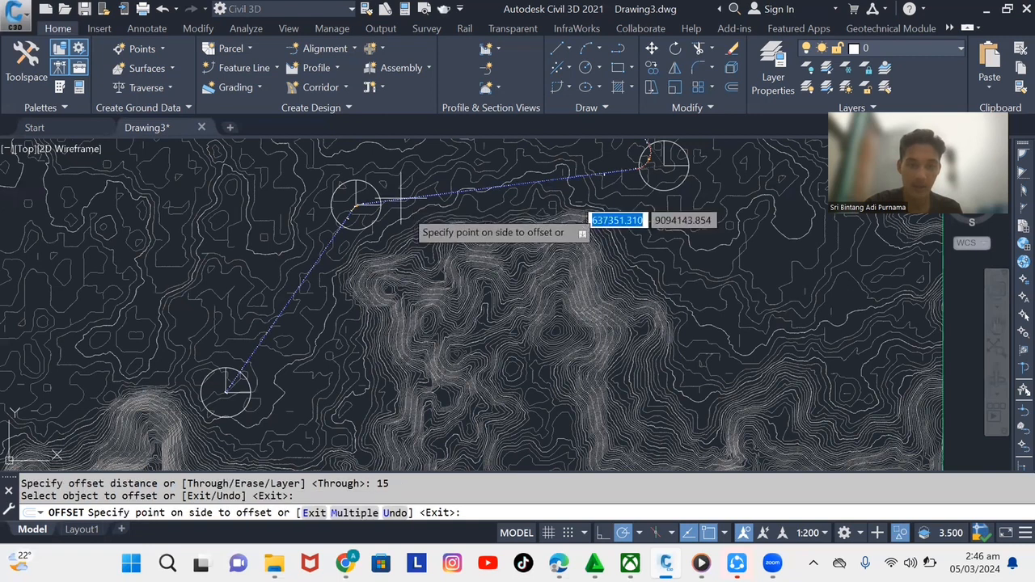
click(420, 243)
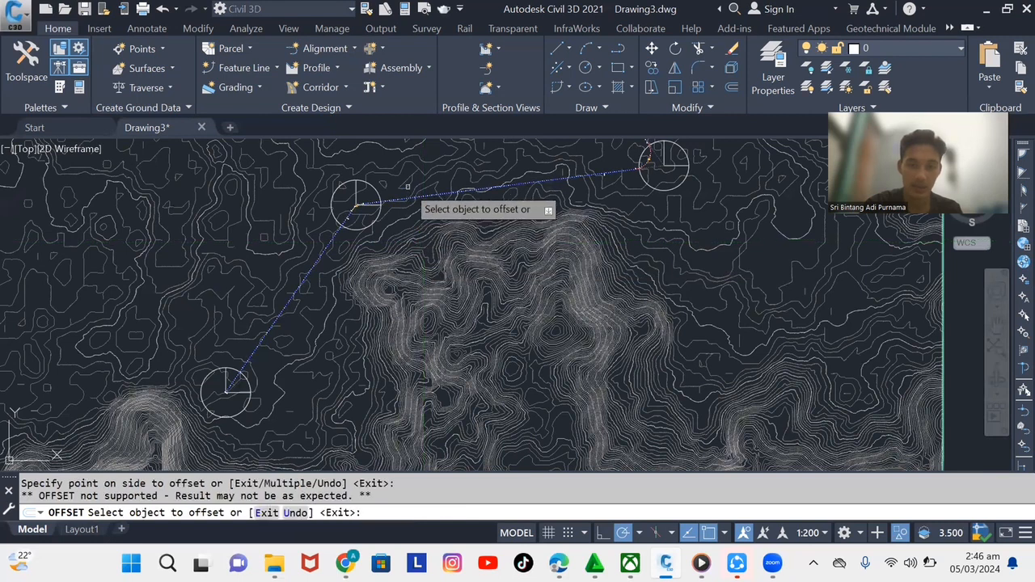
- Offset the alignment 15 m to its south side
scroll(408, 187, up, 2)
scroll(408, 187, up, 2)
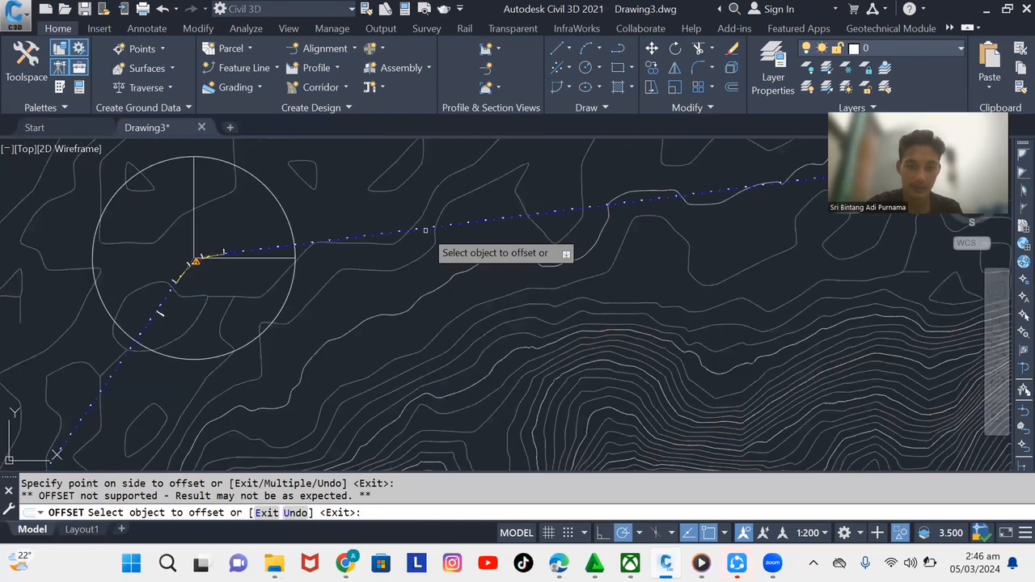
click(427, 231)
text(15)
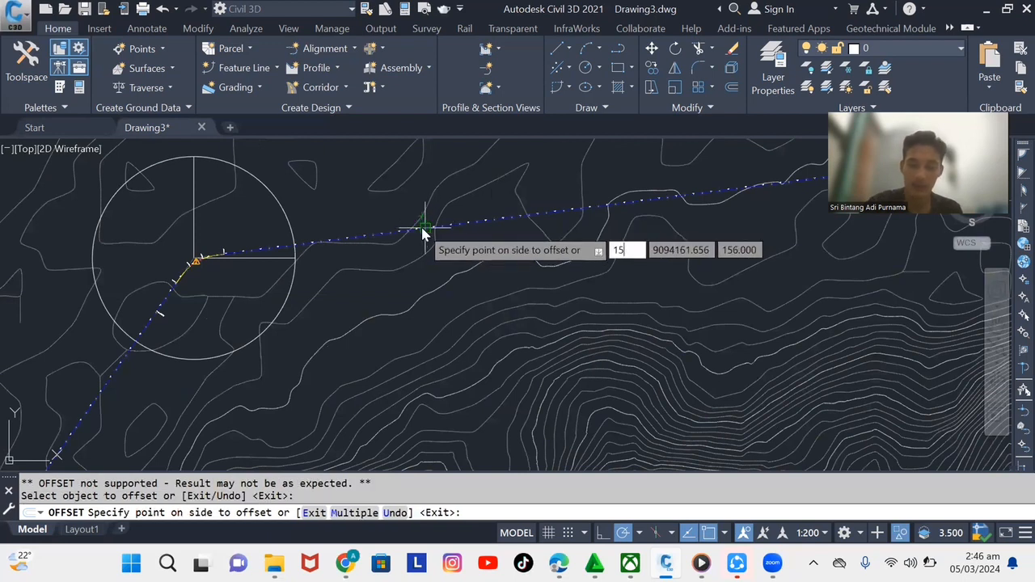
key(Return)
click(430, 232)
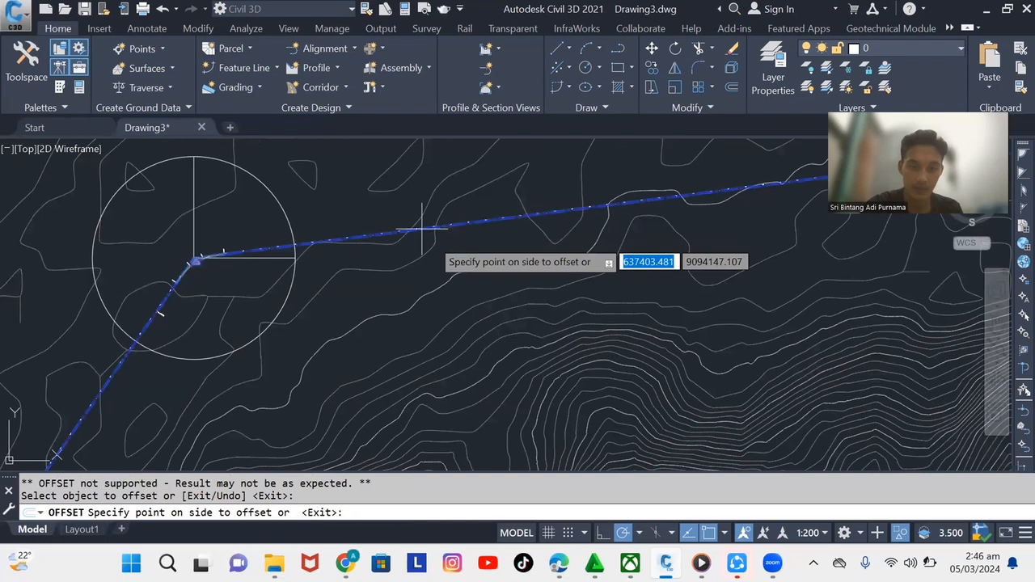
click(455, 305)
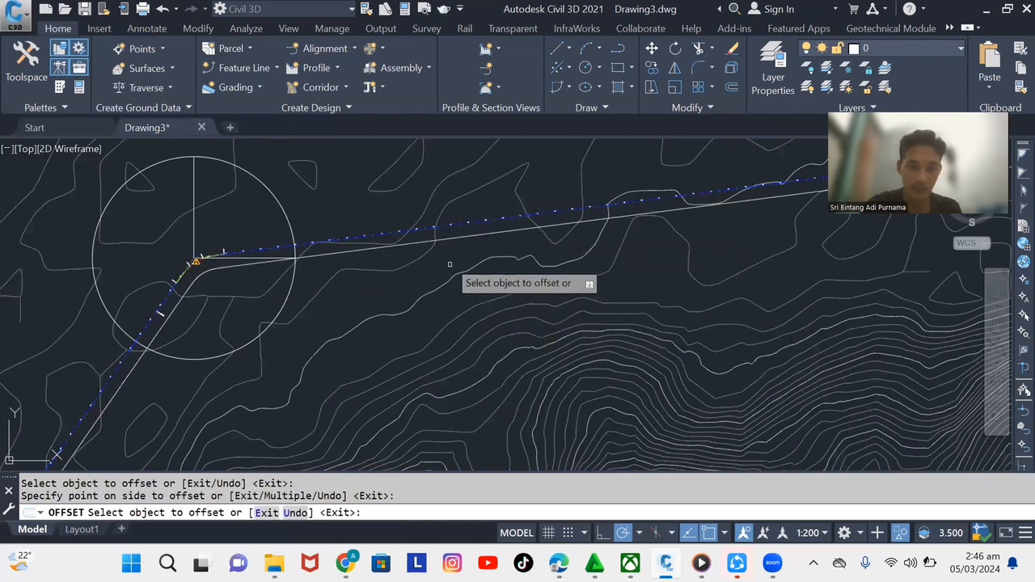
- Offset the alignment 15 m to its north side and end the Offset command
scroll(415, 274, down, 4)
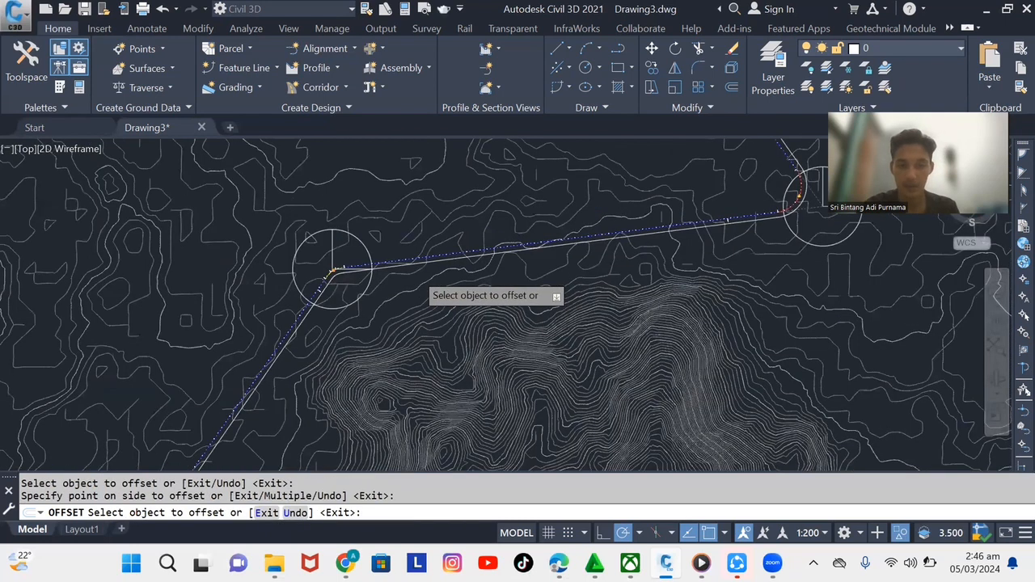
scroll(417, 273, down, 3)
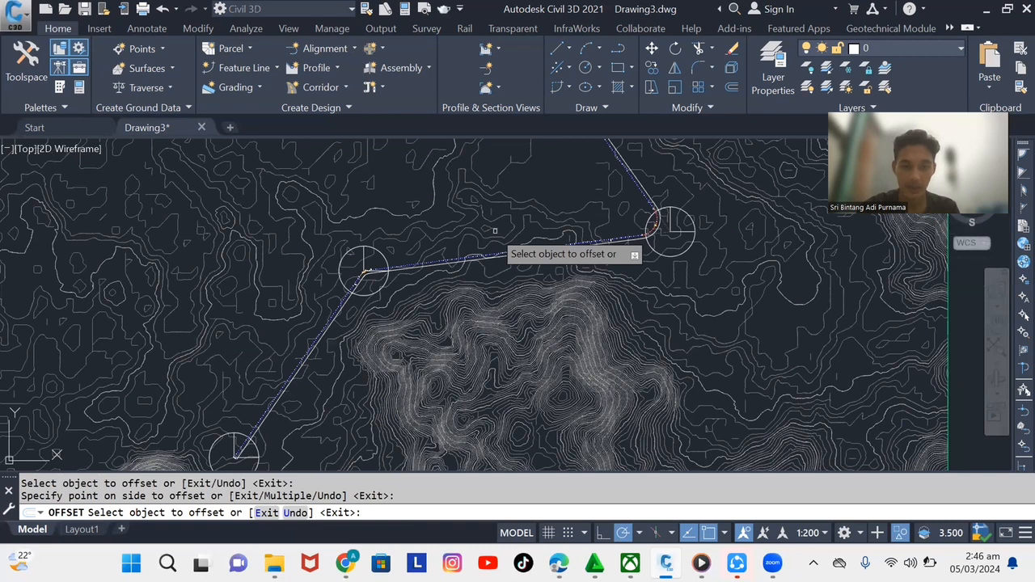
scroll(481, 247, up, 8)
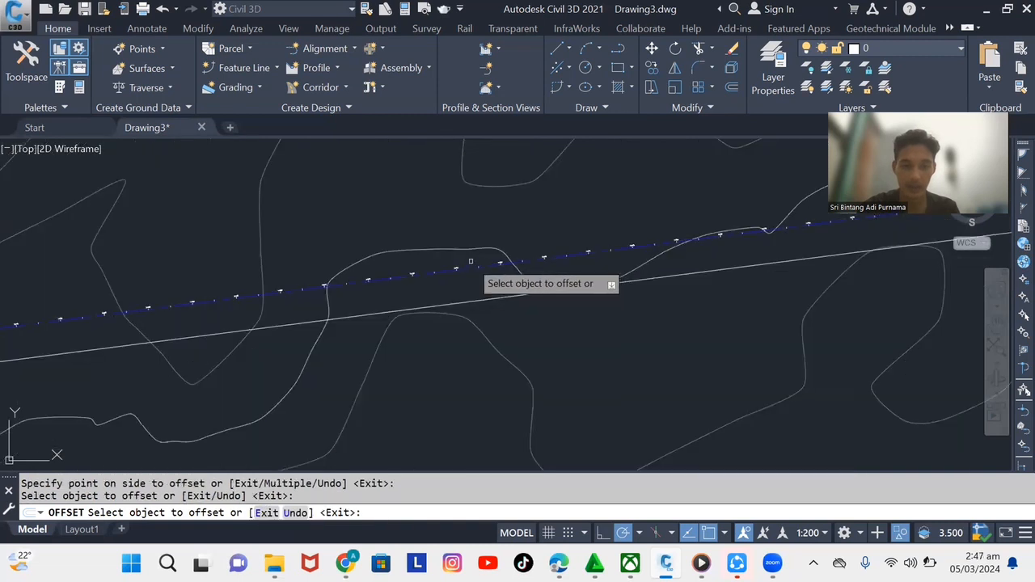
click(471, 261)
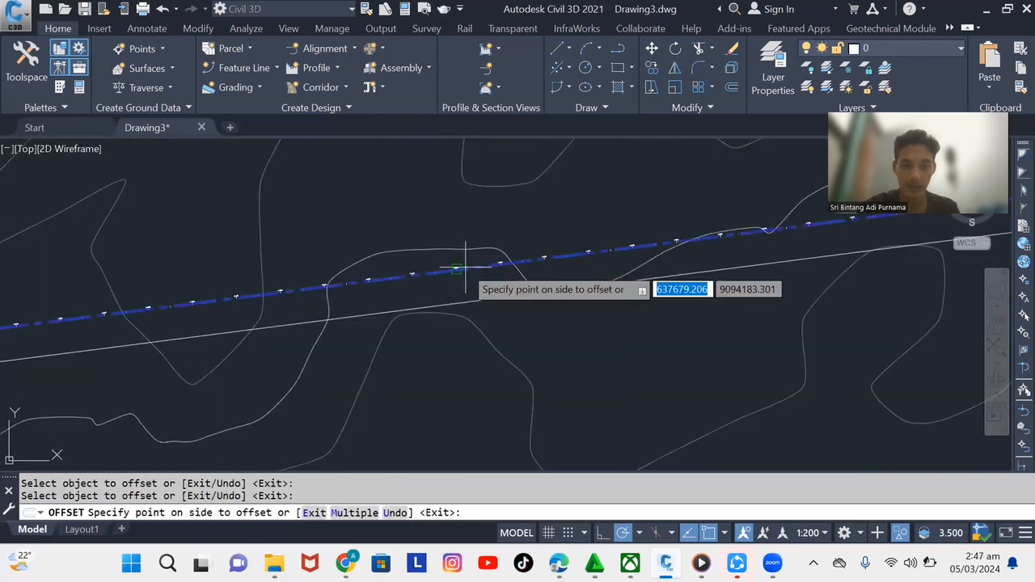
click(456, 216)
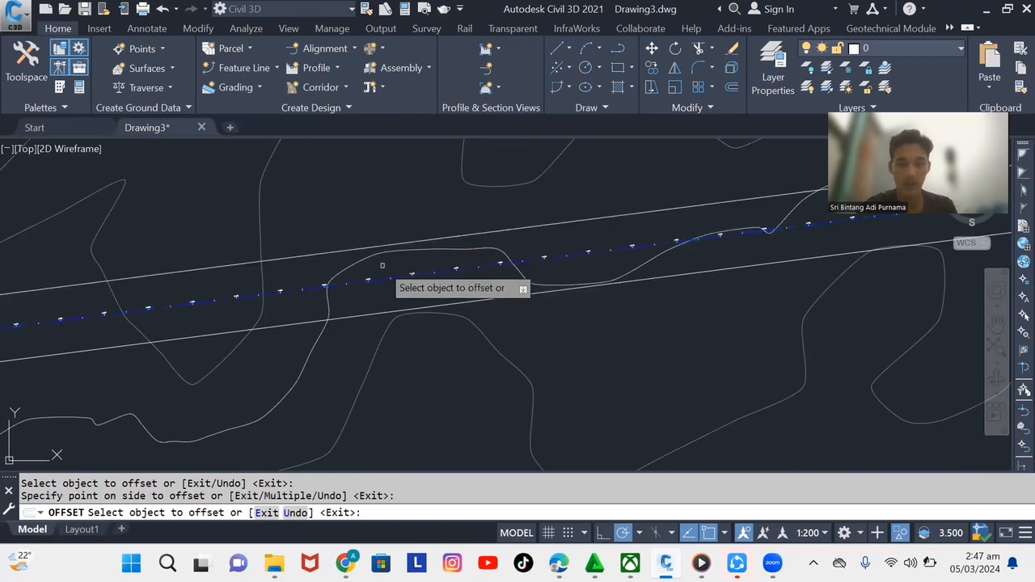
key(Escape)
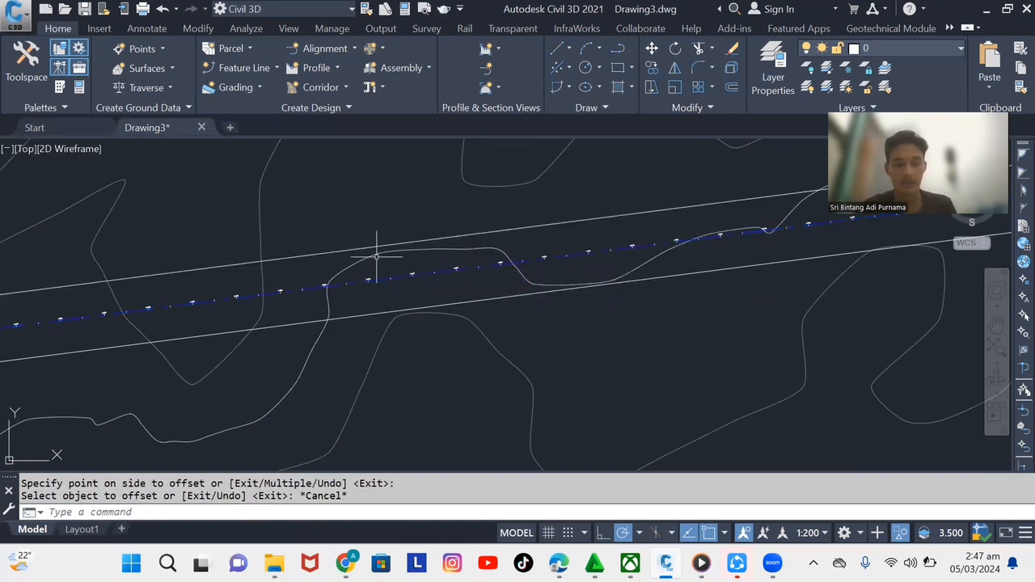
- Examine the two offset lines beside the centerline from the alignment's start to the first curve
scroll(377, 256, down, 5)
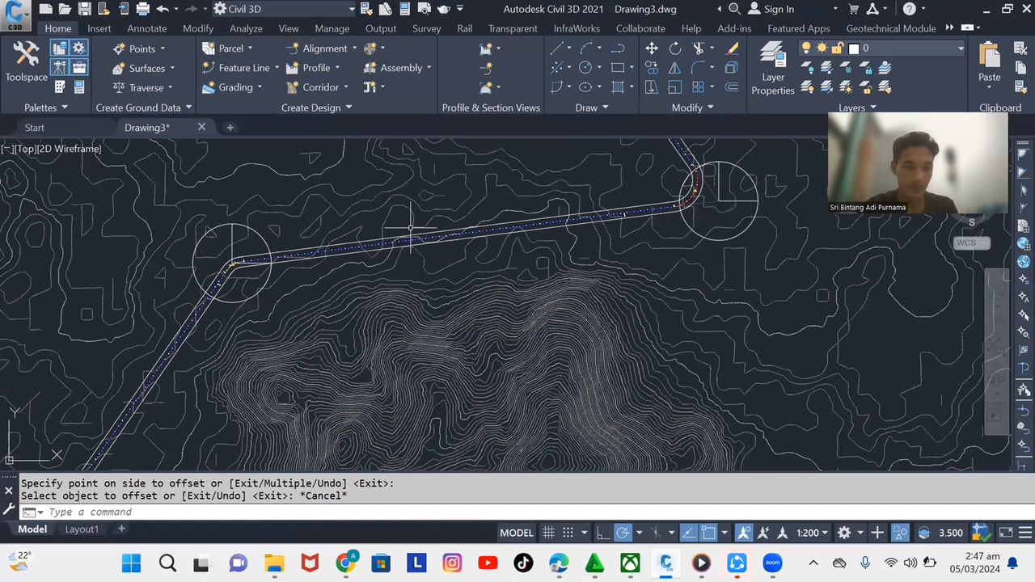
scroll(411, 230, down, 3)
scroll(201, 333, up, 6)
middle_drag(202, 333, 446, 335)
click(440, 329)
scroll(388, 299, down, 2)
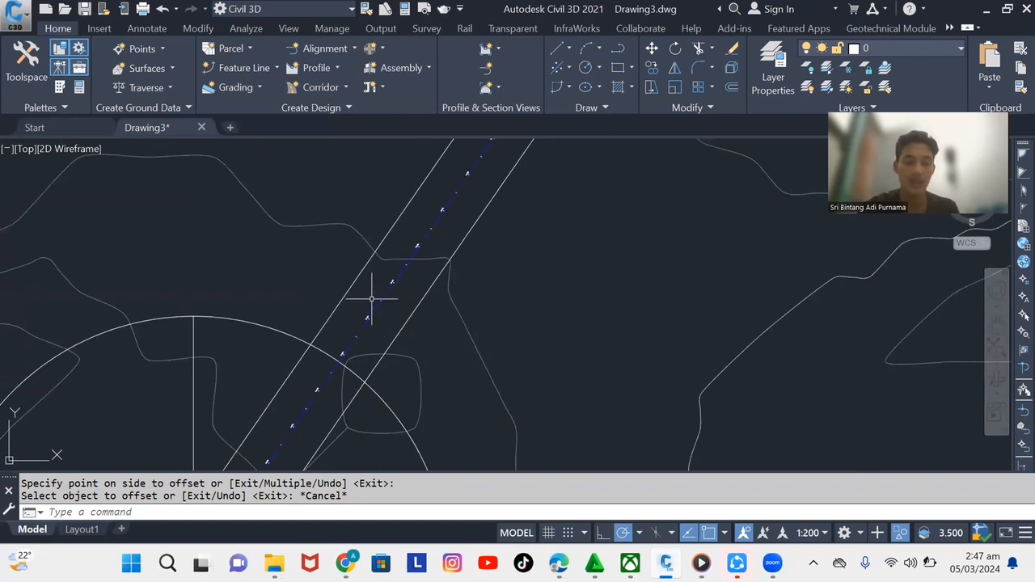
scroll(380, 283, down, 4)
scroll(392, 271, up, 8)
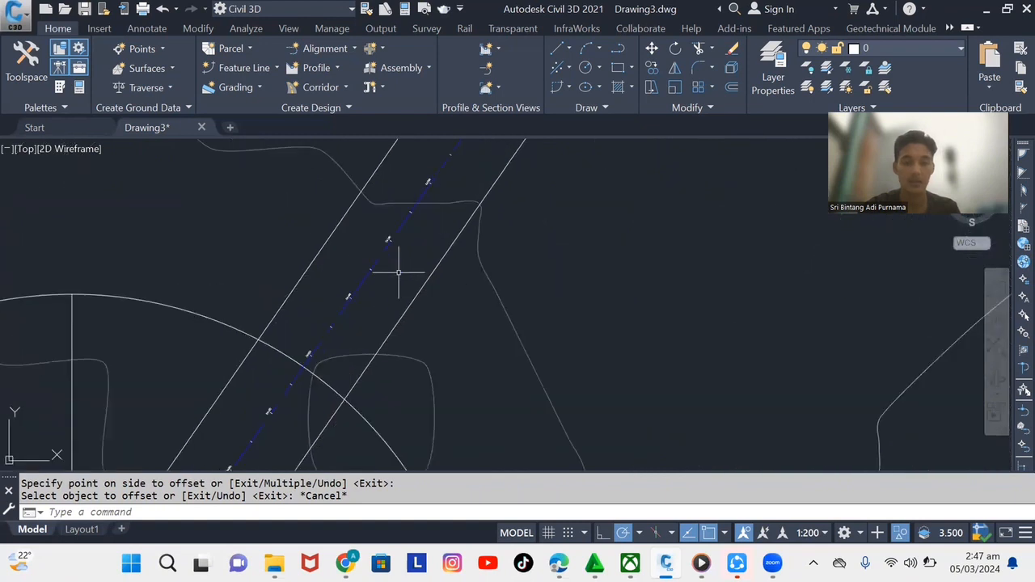
middle_drag(404, 231, 298, 395)
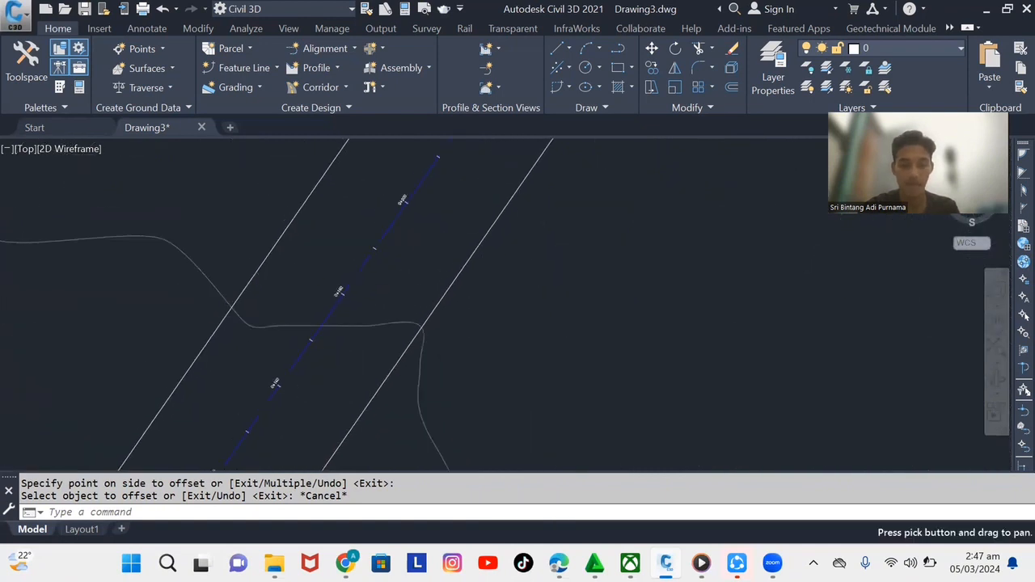
scroll(324, 324, down, 2)
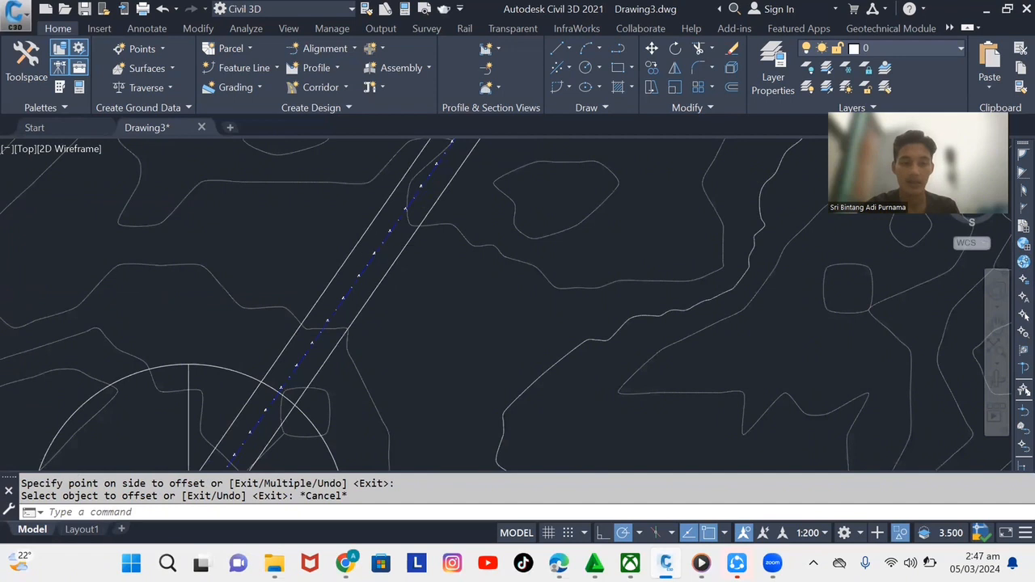
middle_drag(366, 277, 199, 441)
scroll(283, 294, down, 2)
scroll(289, 294, up, 2)
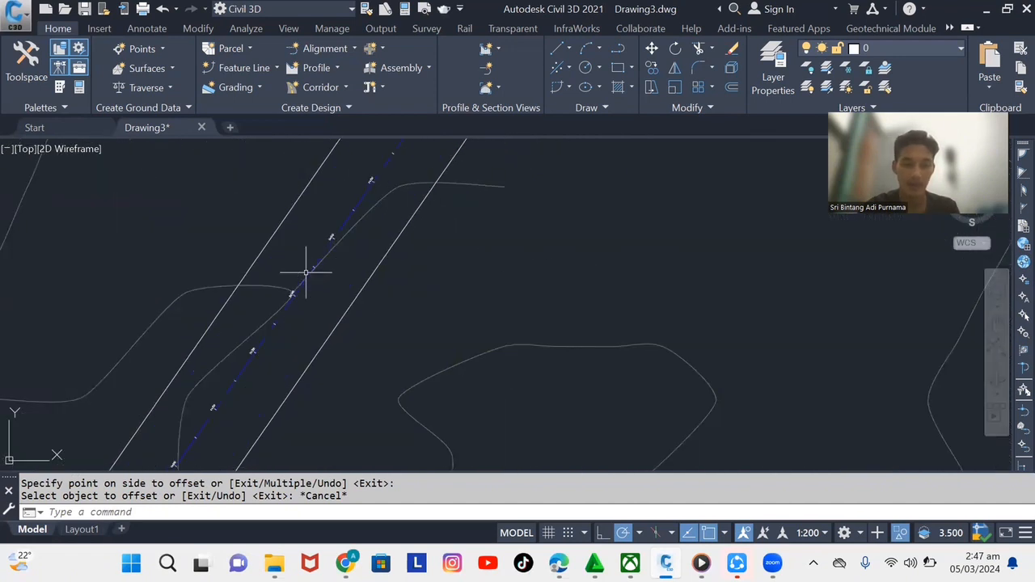
scroll(279, 320, down, 2)
scroll(278, 320, down, 2)
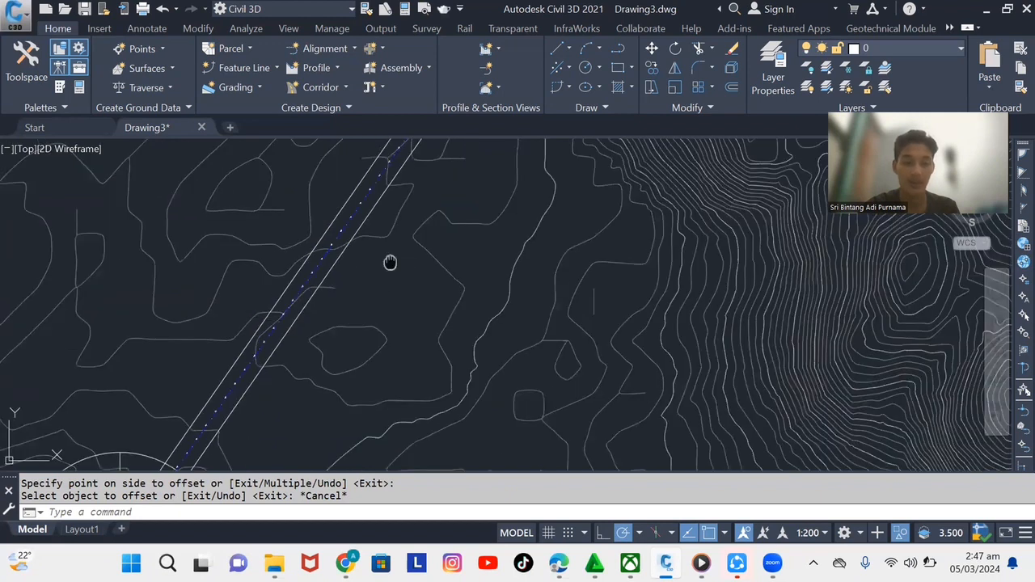
middle_drag(393, 261, 288, 427)
scroll(339, 343, down, 2)
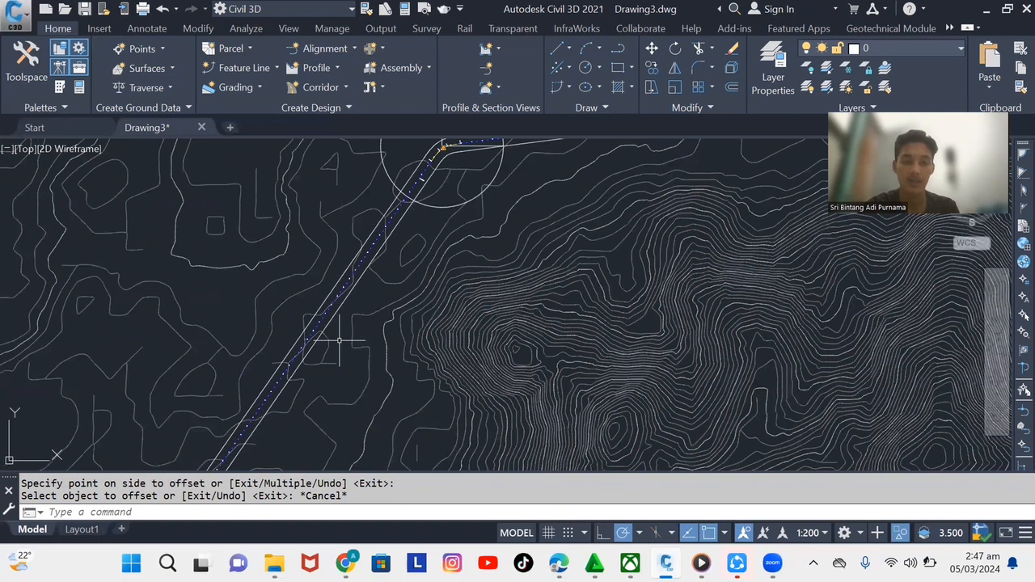
scroll(339, 340, down, 2)
middle_drag(435, 241, 399, 278)
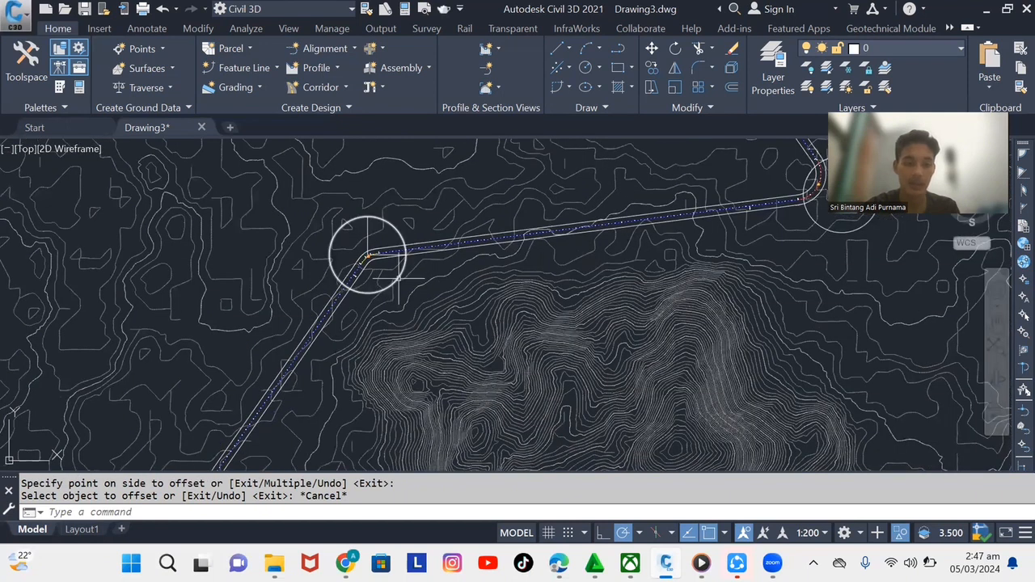
- Use the south offset line as the source for an alignment created from objects and accept its direction
scroll(398, 278, up, 4)
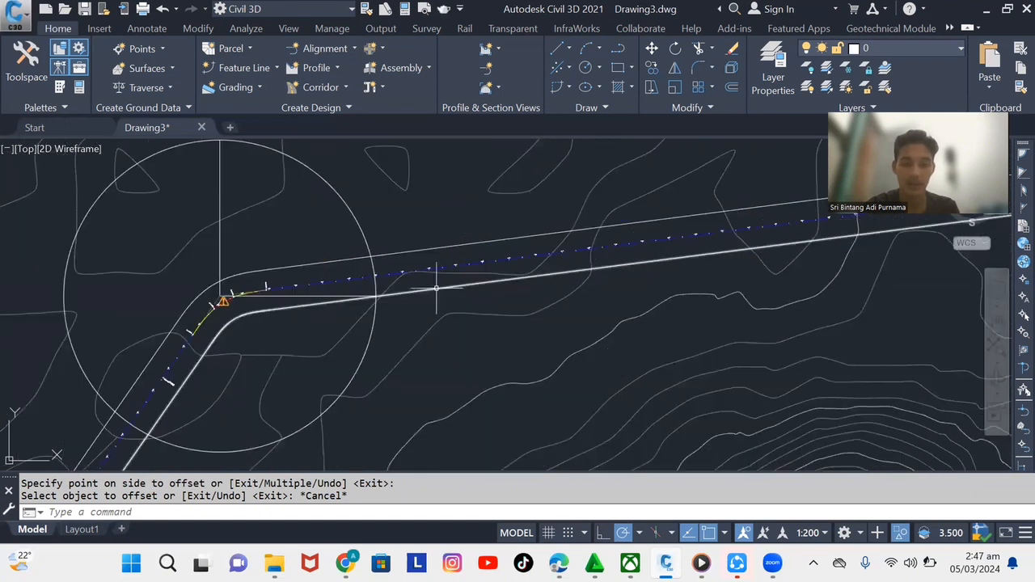
click(339, 49)
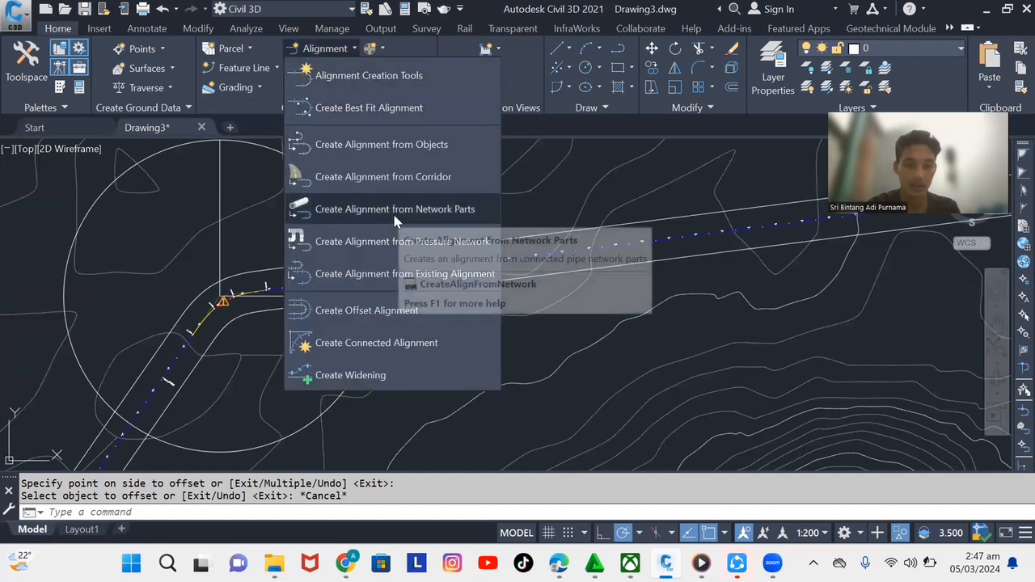
click(396, 145)
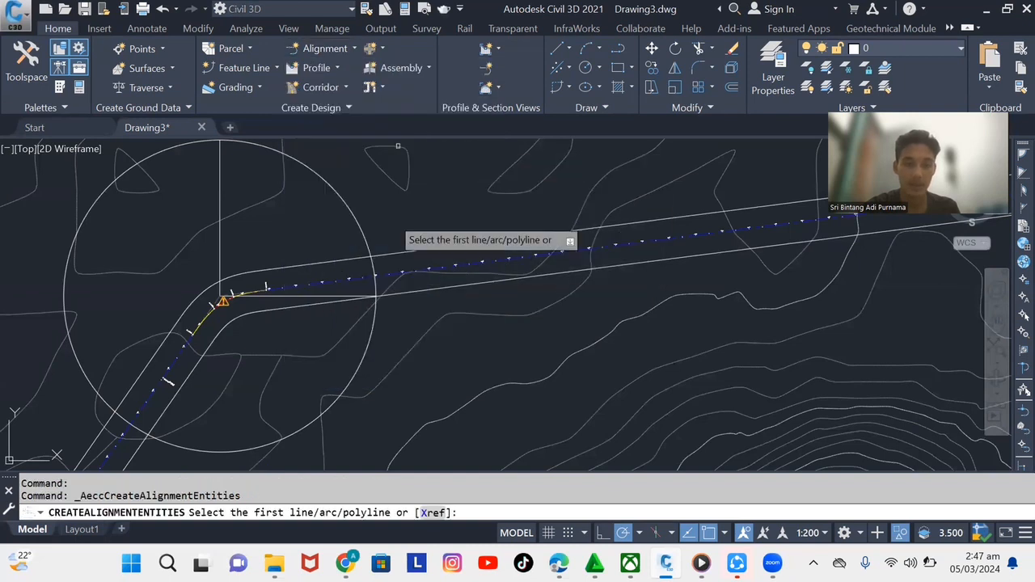
click(445, 287)
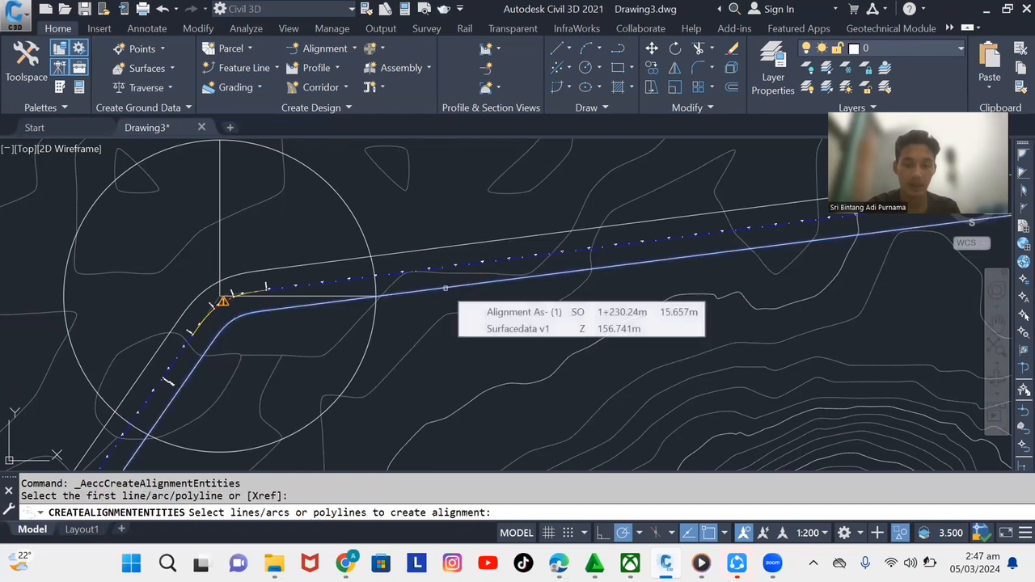
key(Return)
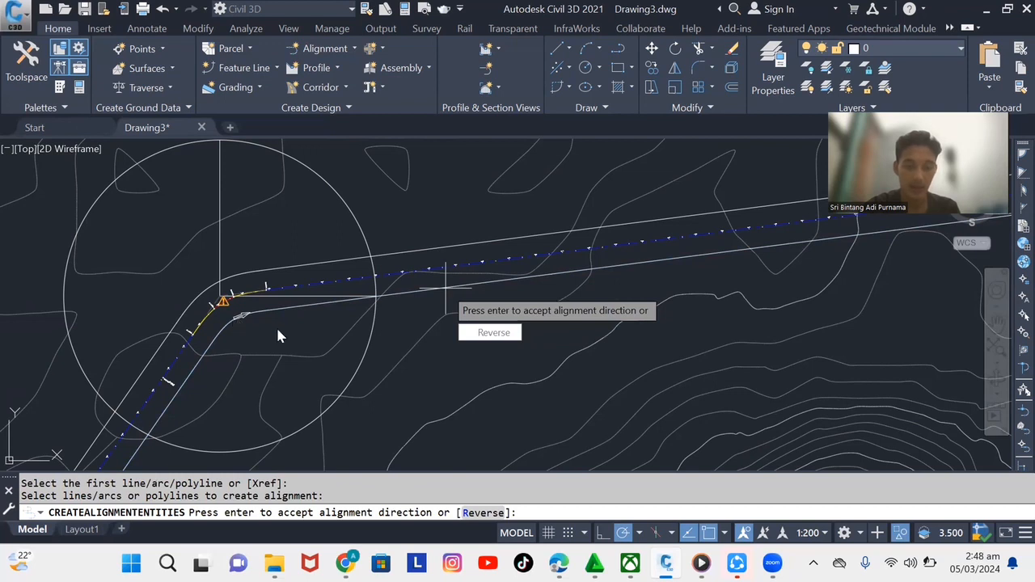
key(Return)
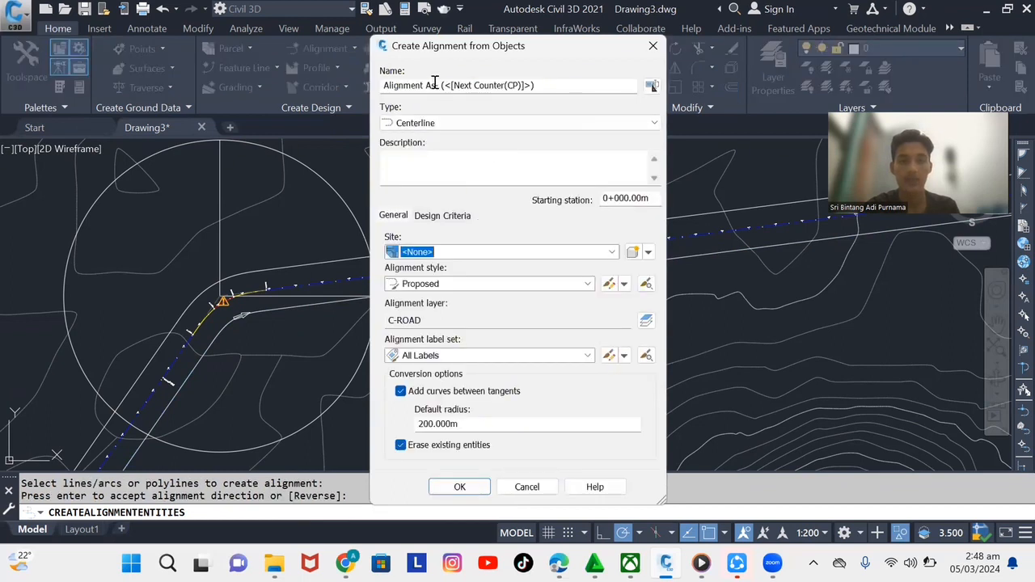
- Name the alignment Rumija Kanan and set its starting design speed to 0 km/h
drag(545, 86, 325, 85)
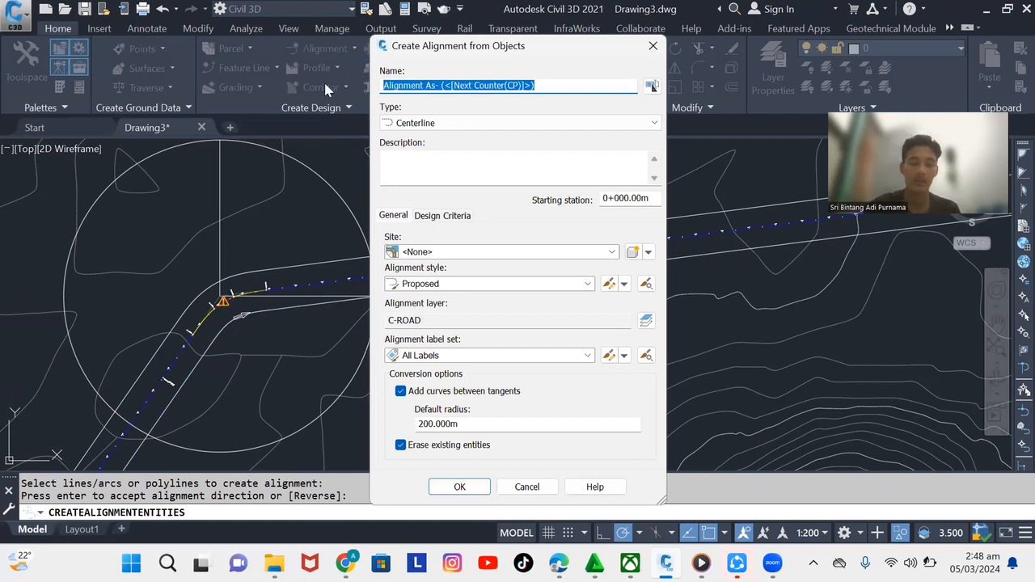
text(Rumija Kanan)
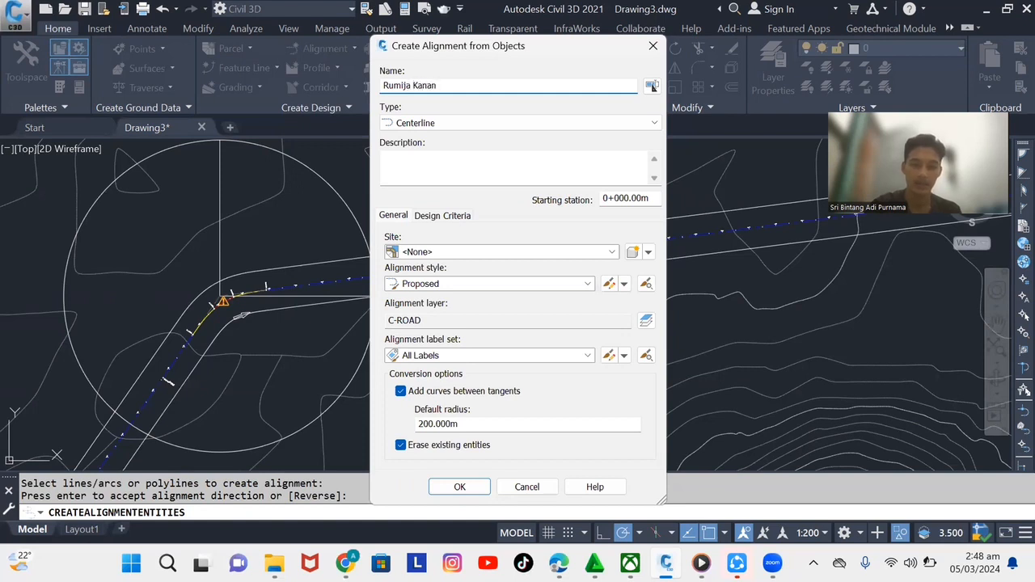
click(447, 217)
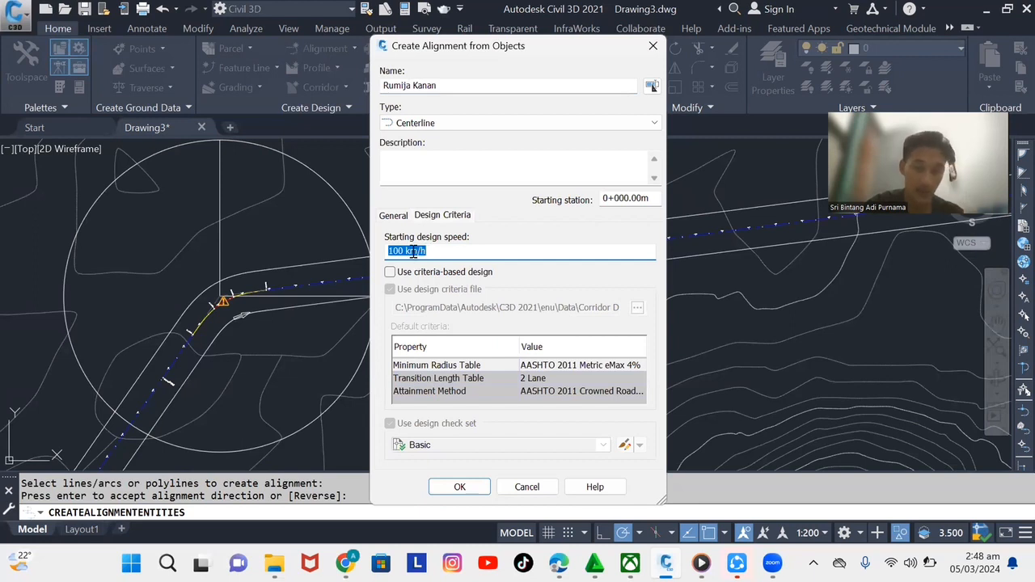
drag(404, 252, 387, 249)
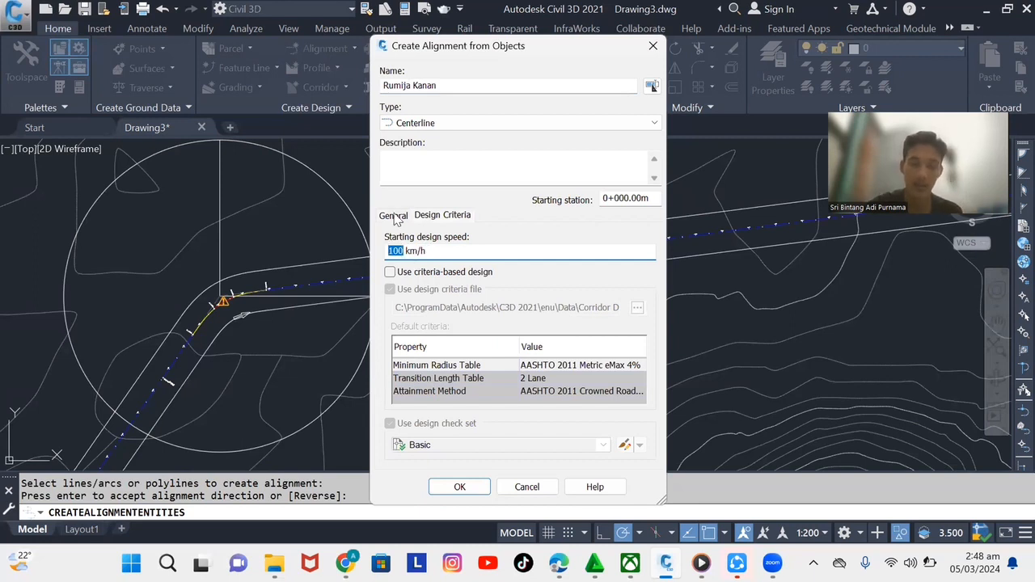
text(0)
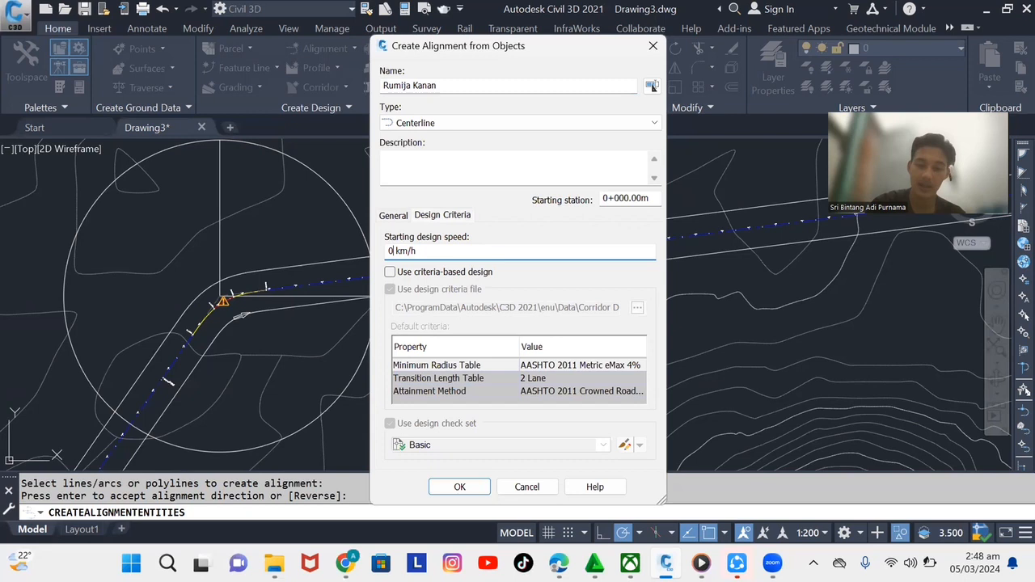
- Choose EII-WBN-Alignment Label Set as the alignment's label set, dismissing the low-battery notice
click(391, 217)
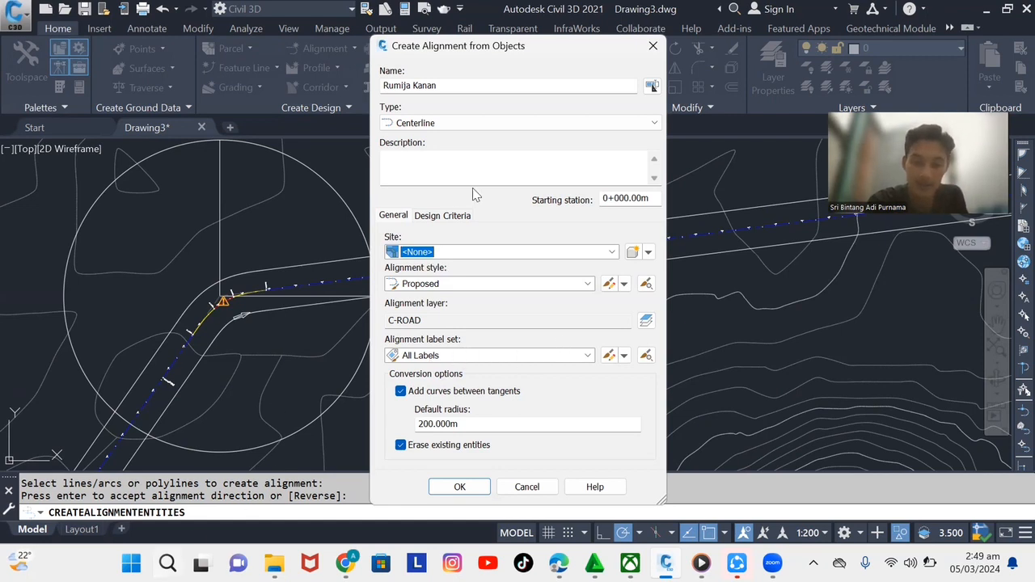
click(587, 356)
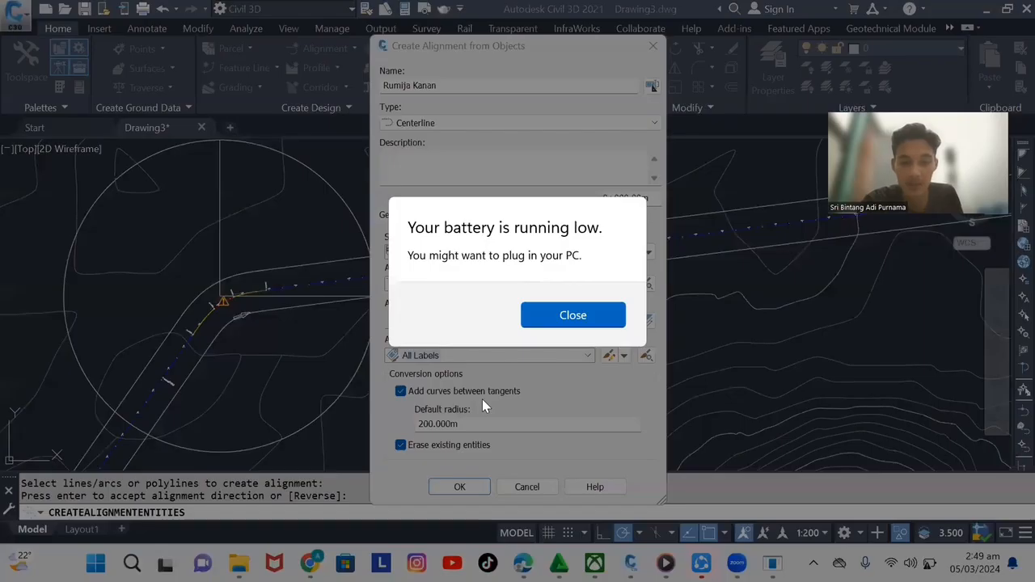
click(556, 314)
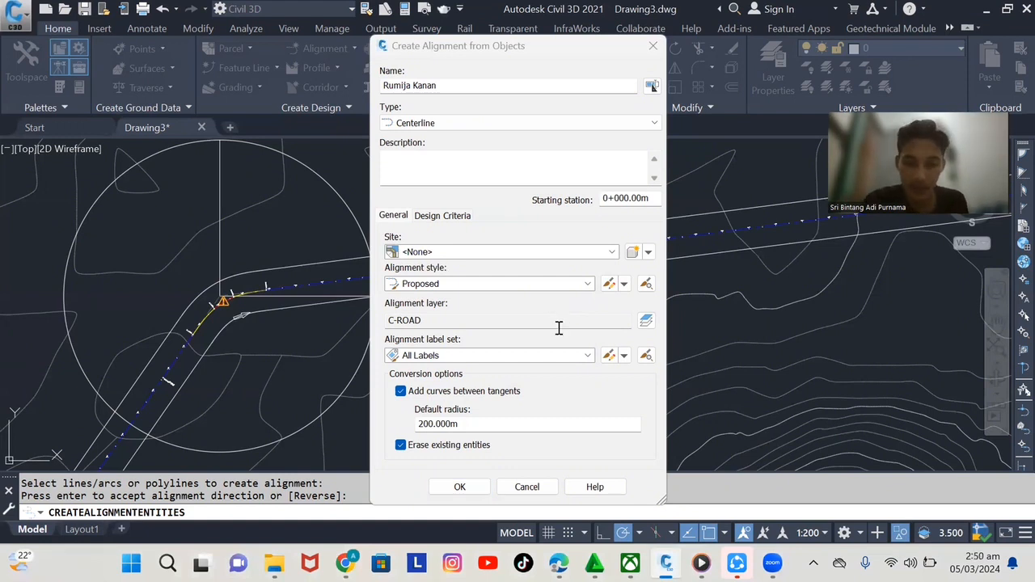
click(587, 356)
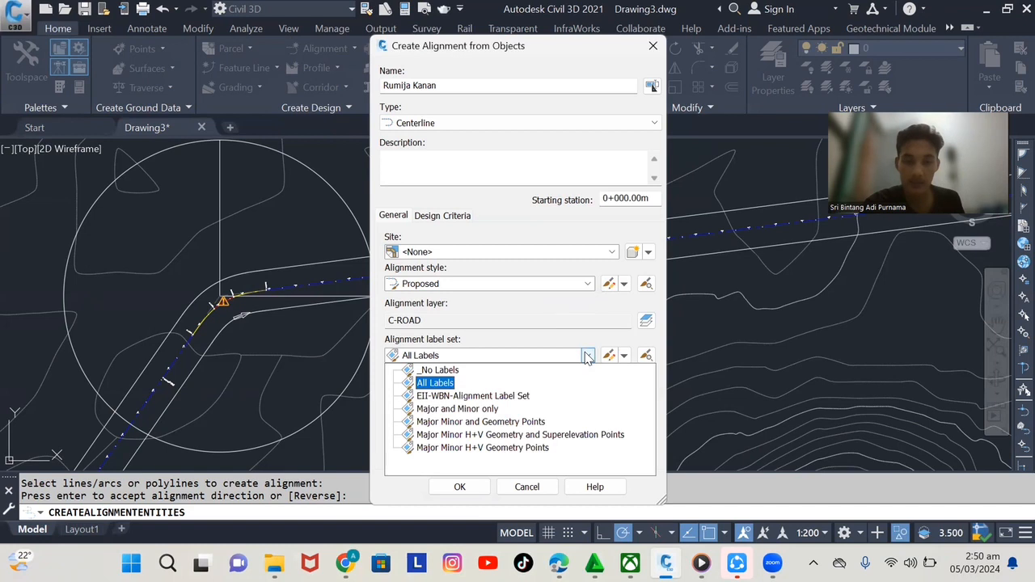
click(494, 398)
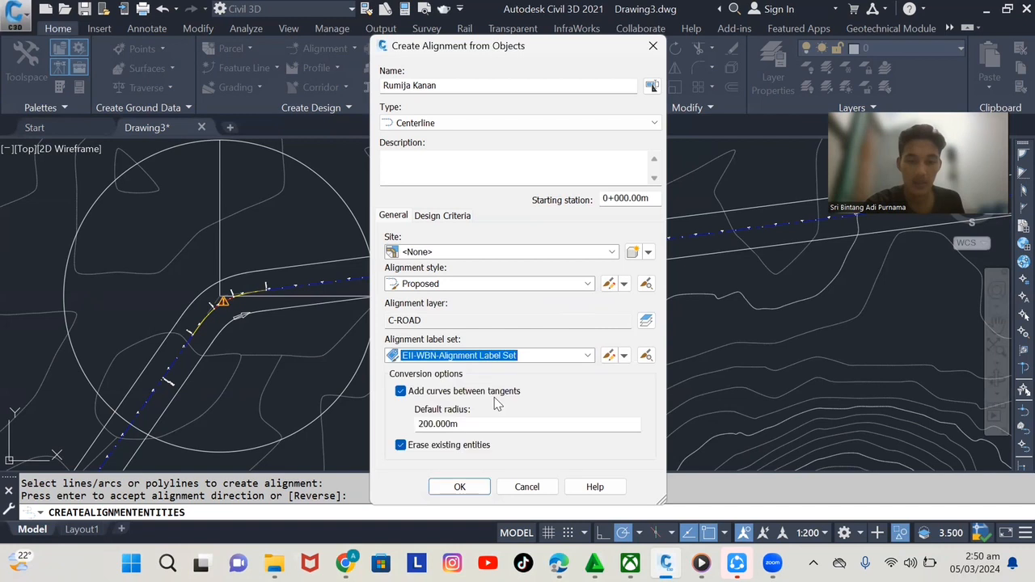
- Create a new alignment label set named Rumija Kanan
click(625, 361)
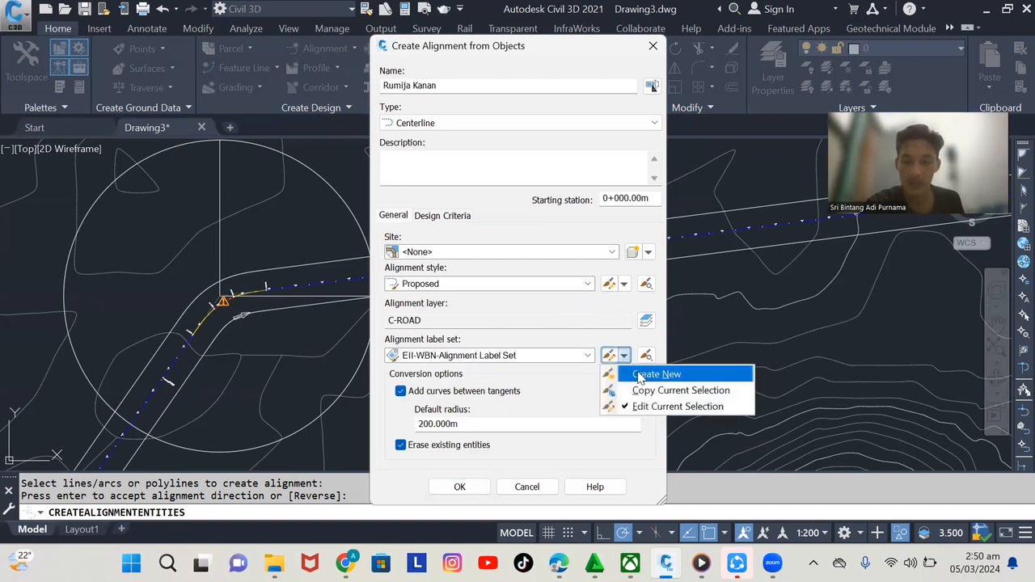
click(645, 377)
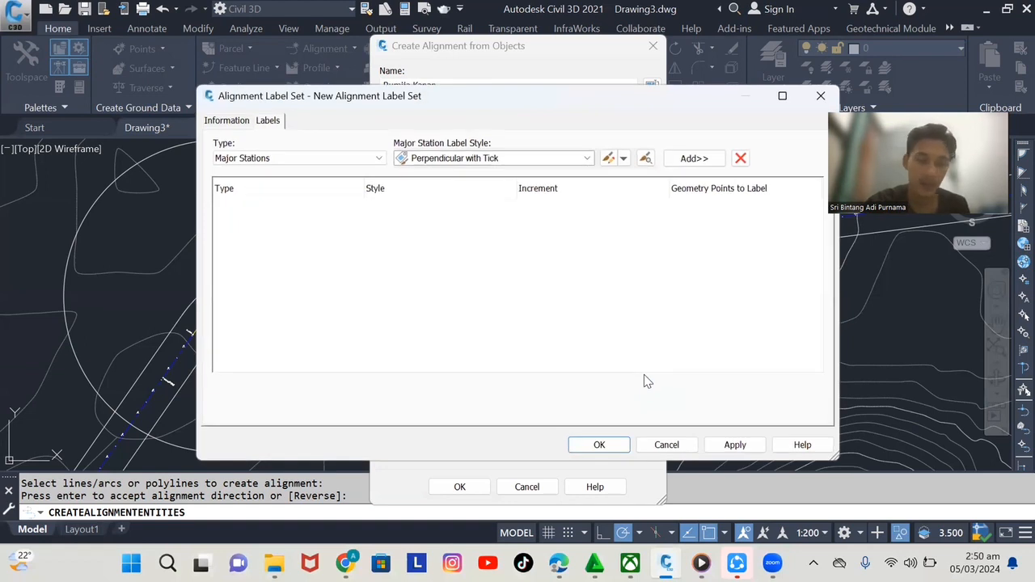
click(243, 125)
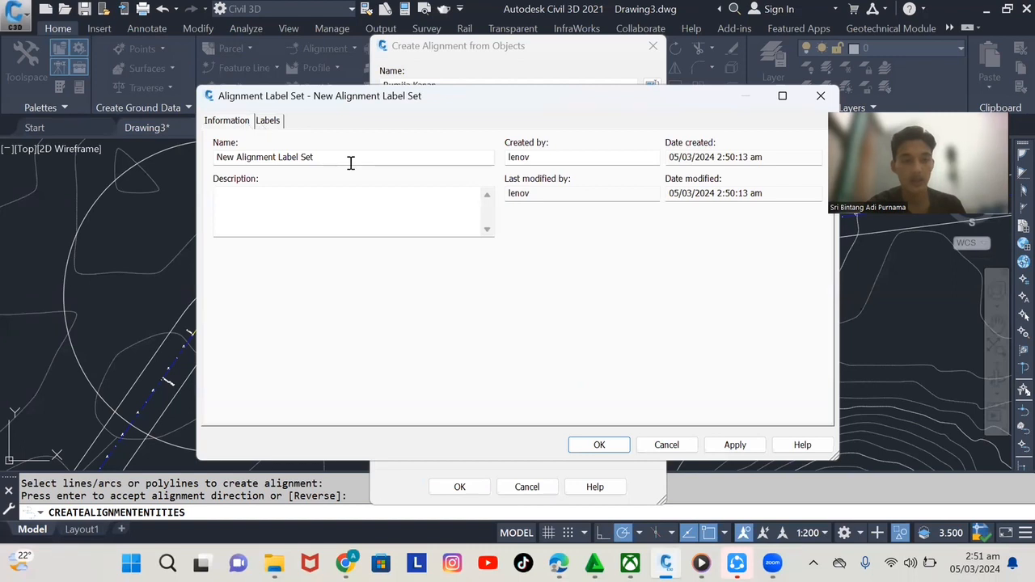
drag(348, 160, 196, 167)
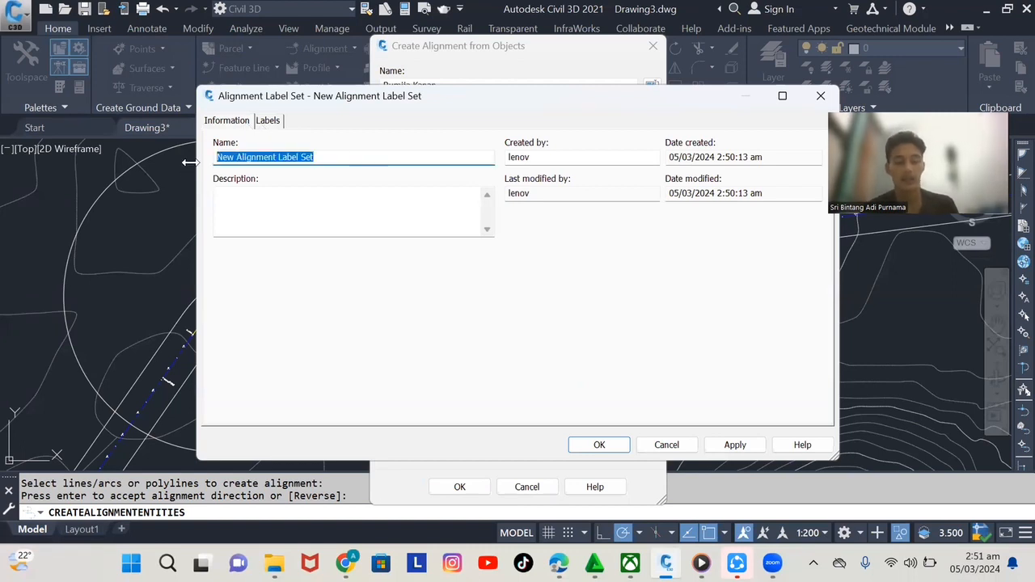
text(Rumija Kanan)
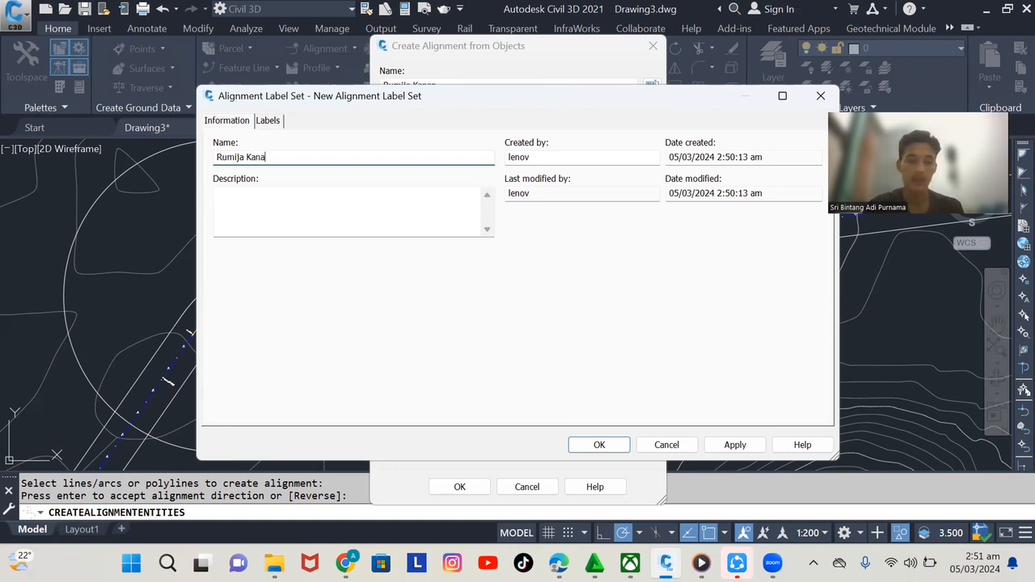
- Create a new major station label style named Rumija Kanan for the label set
click(273, 123)
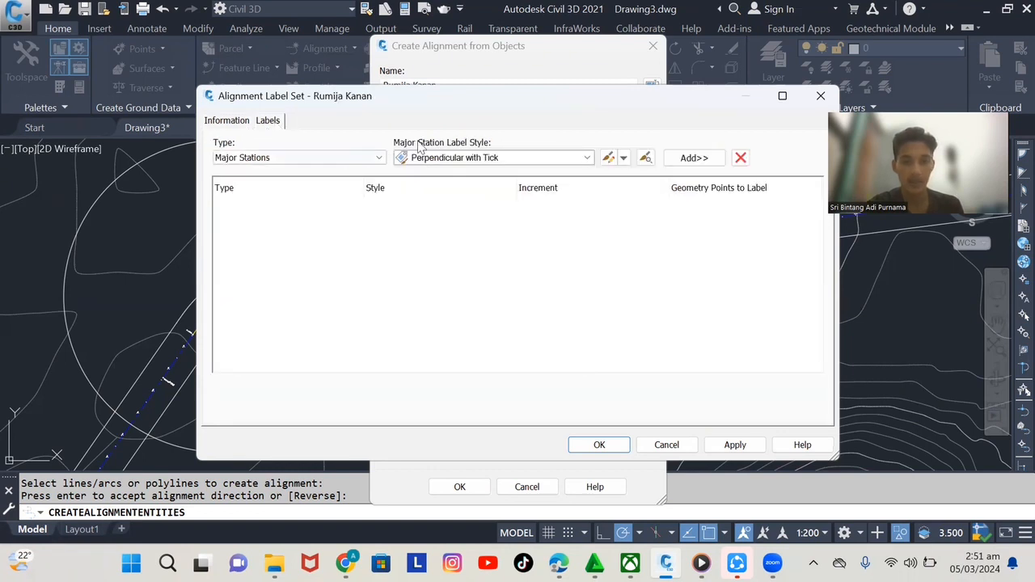
click(624, 158)
click(643, 178)
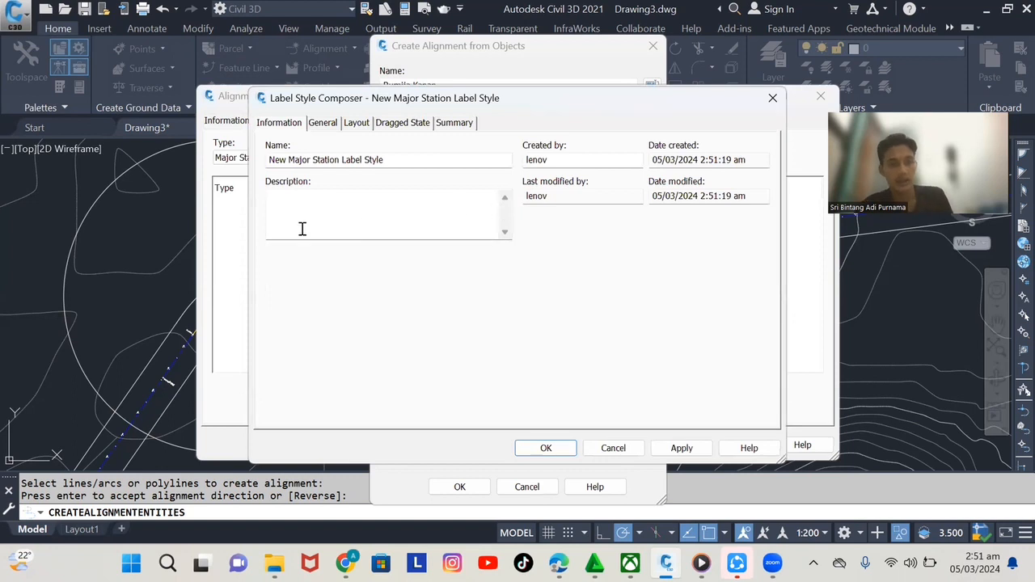
drag(418, 162, 266, 151)
text(Rumija Kanan)
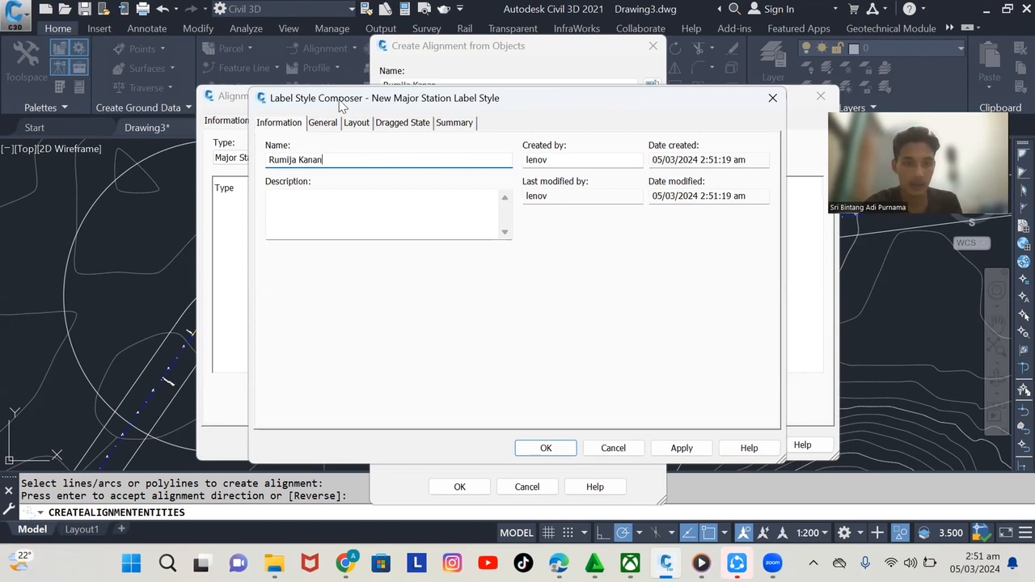
- Replace the Station component's text contents with "Rumija Kanan" in the label style
click(327, 126)
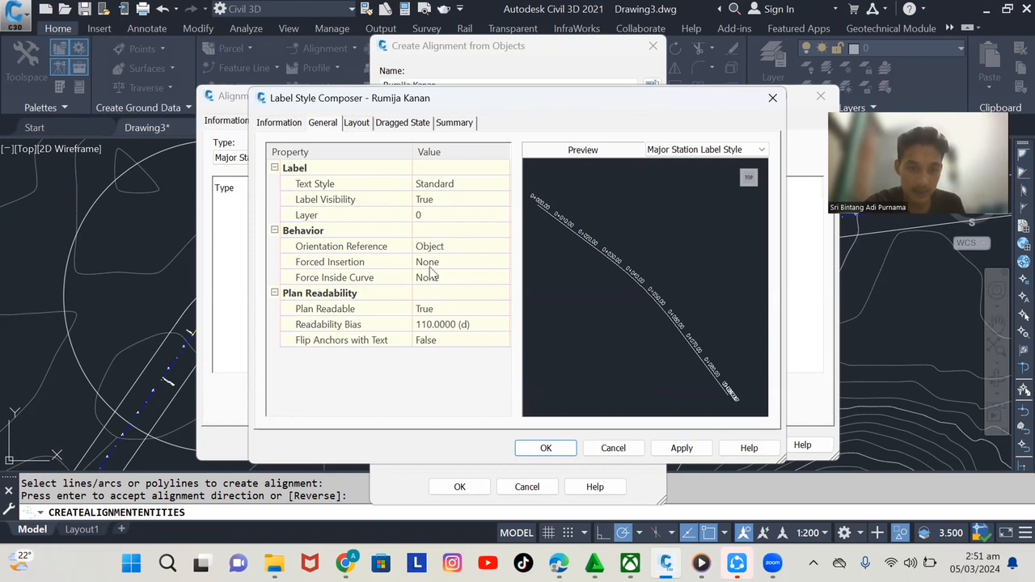
click(357, 123)
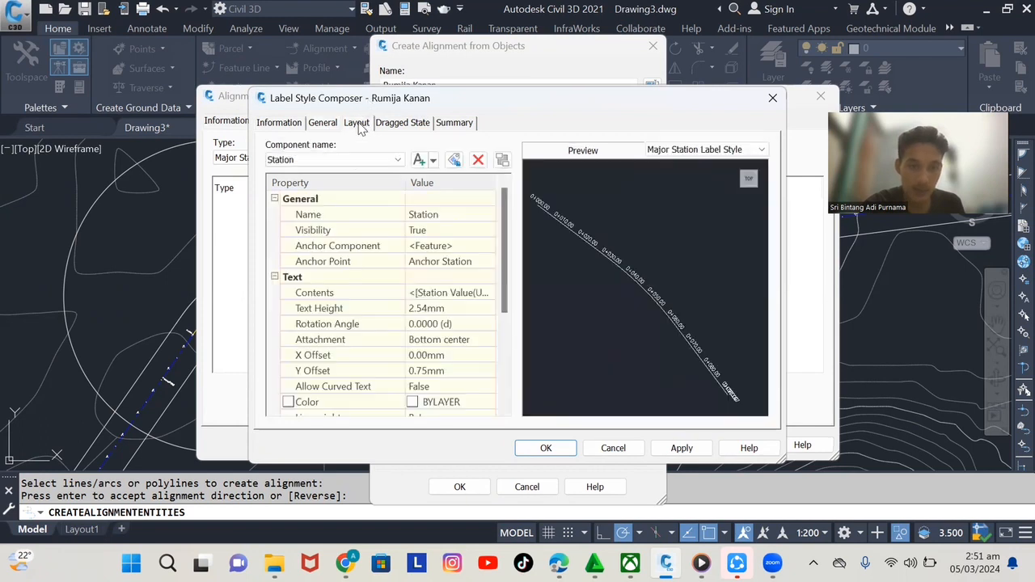
scroll(416, 288, down, 1)
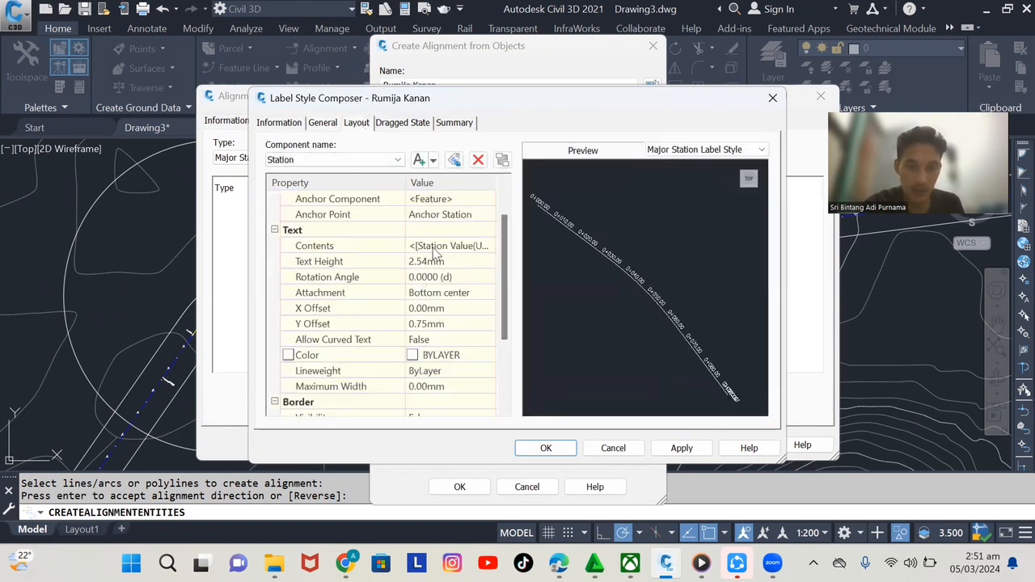
click(477, 246)
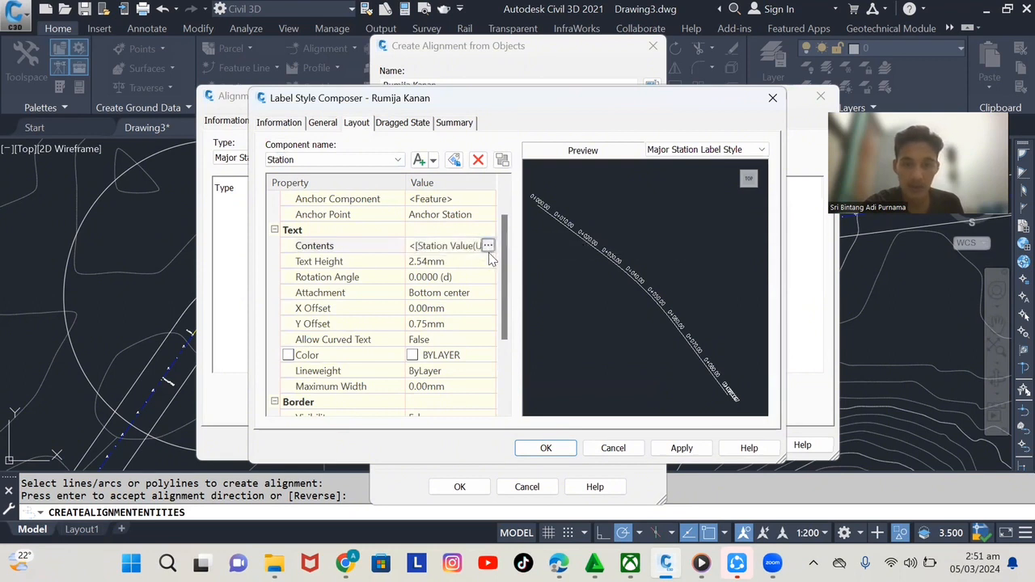
click(489, 246)
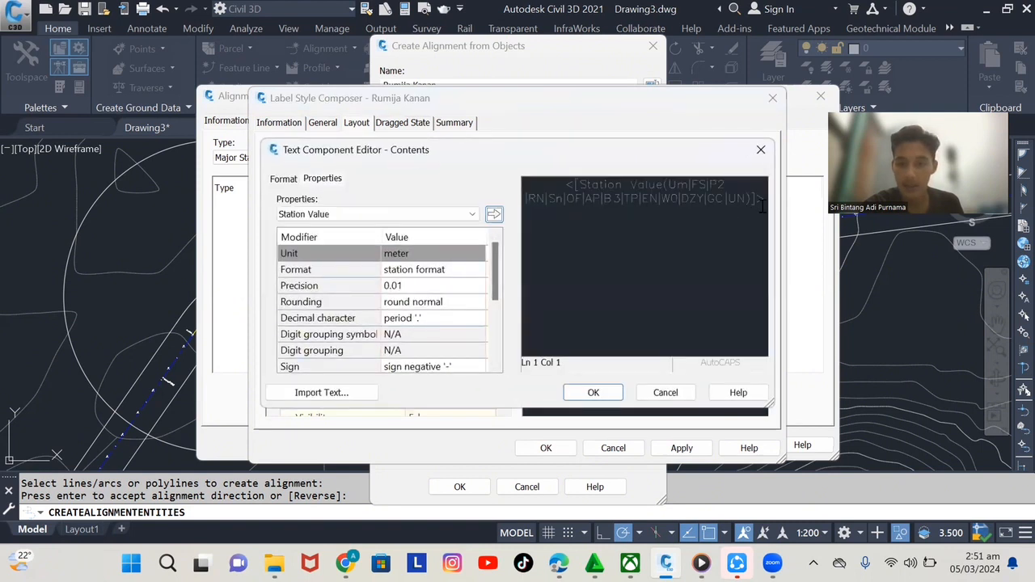
drag(760, 205, 632, 167)
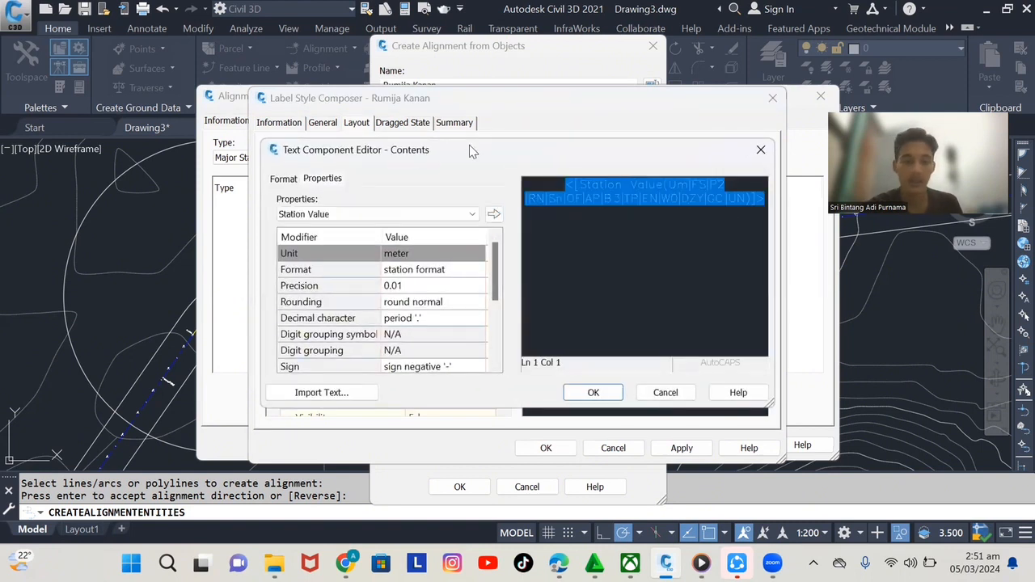
text(Rumija )
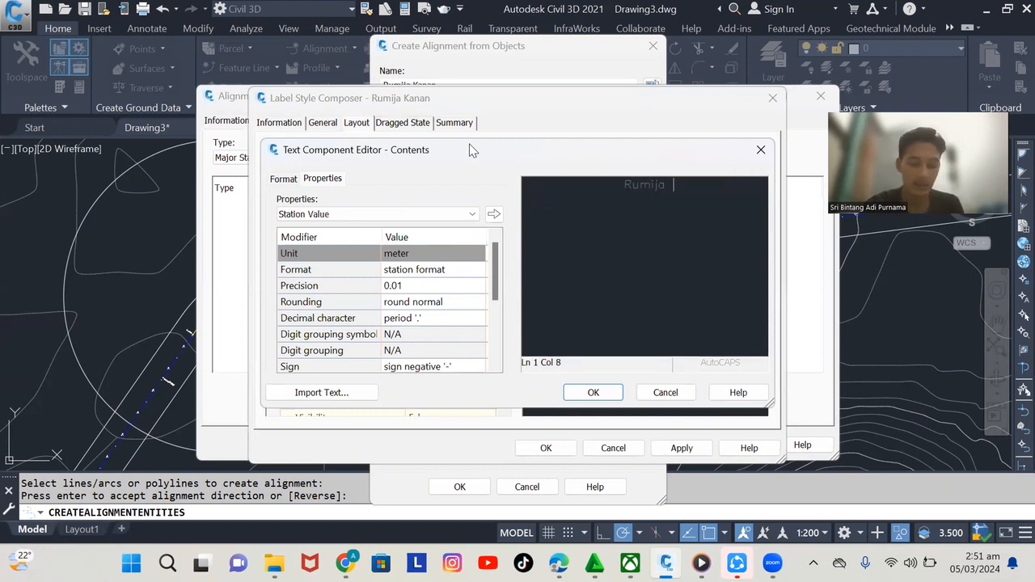
text(Kanan)
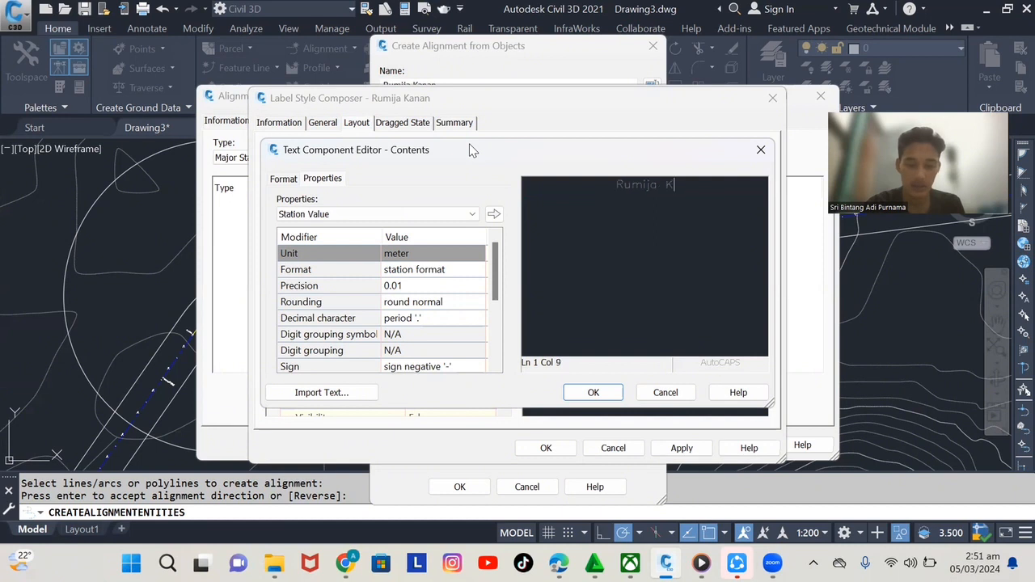
click(593, 393)
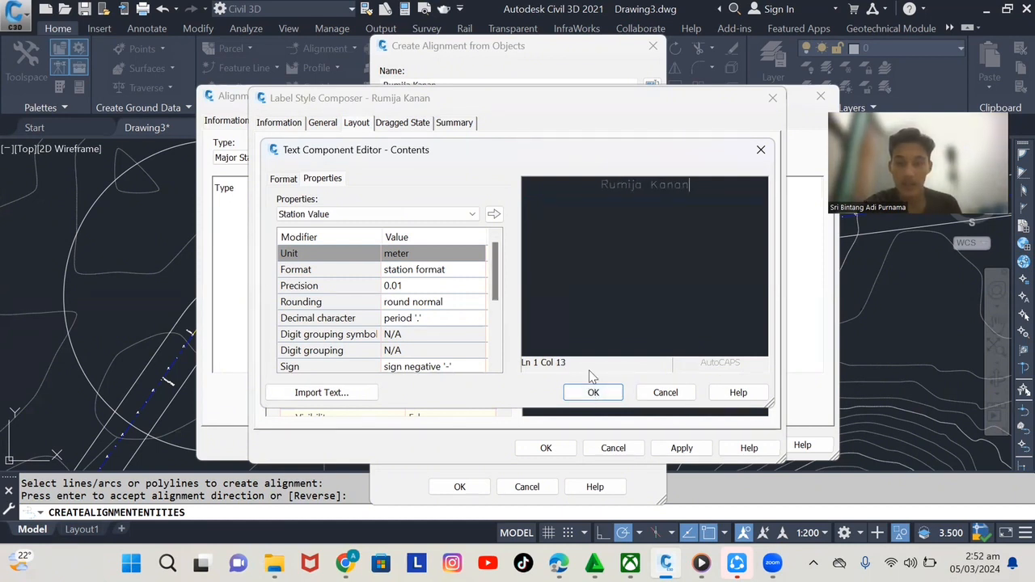
click(596, 392)
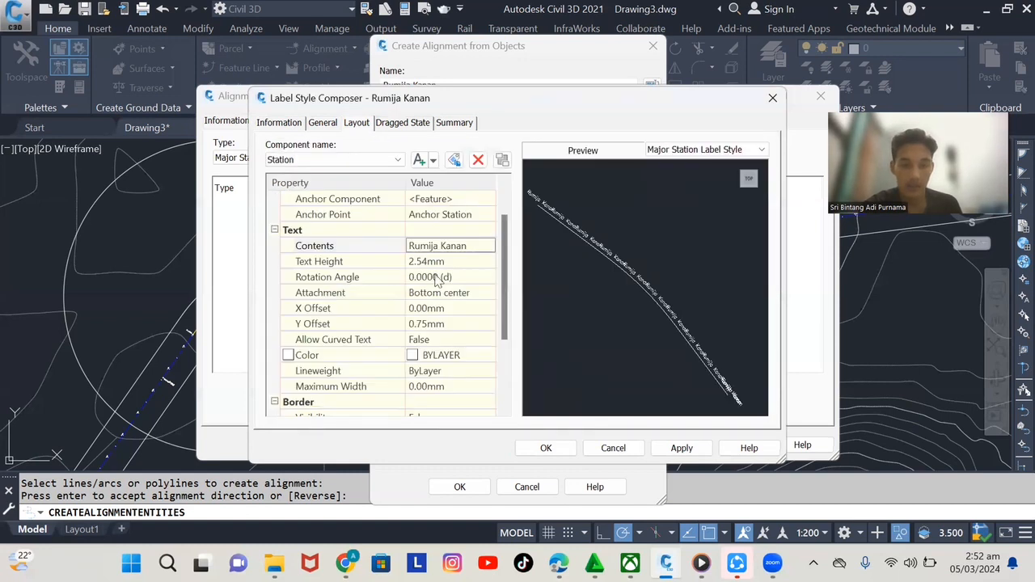
- Set the Station component's text color to yellow
click(429, 356)
click(488, 357)
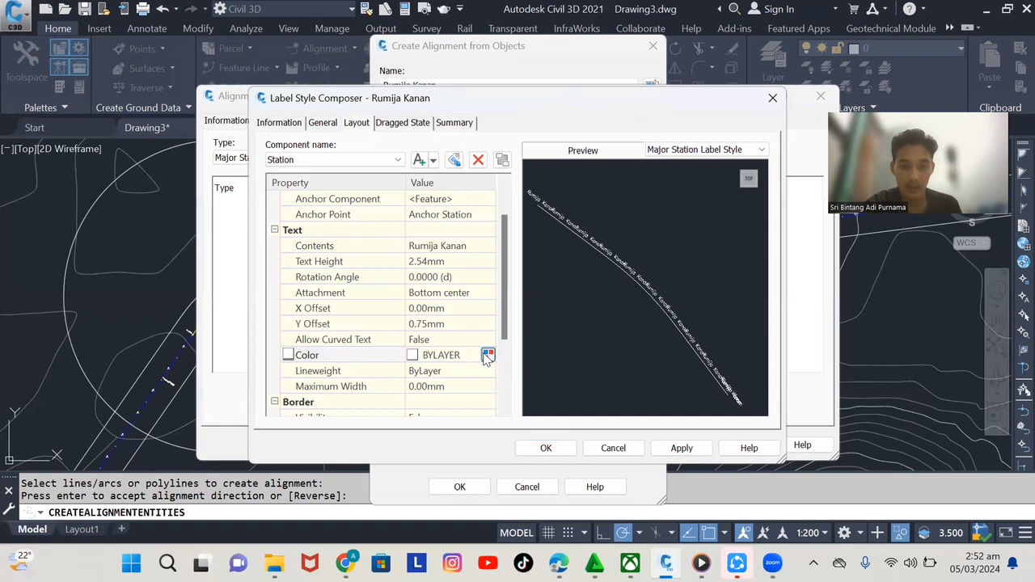
click(404, 313)
click(506, 411)
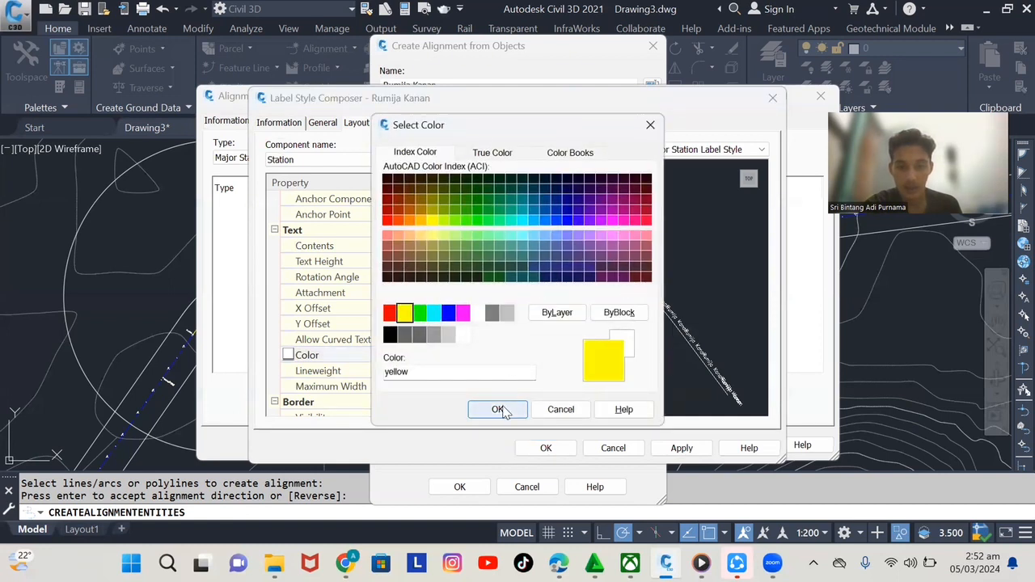
- Review the label style's remaining layout properties, its dragged state settings and its summary
scroll(429, 295, down, 3)
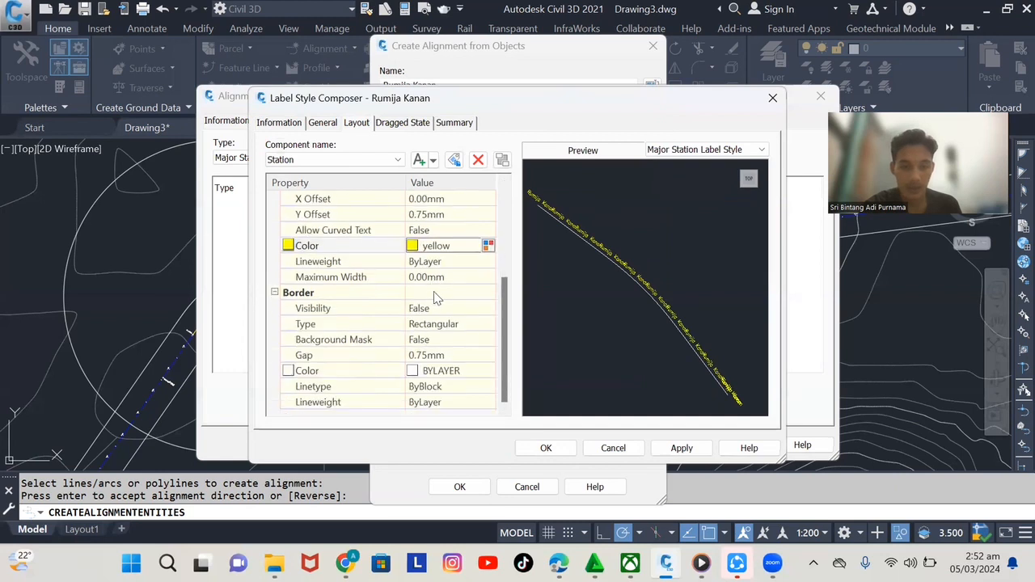
scroll(465, 275, up, 4)
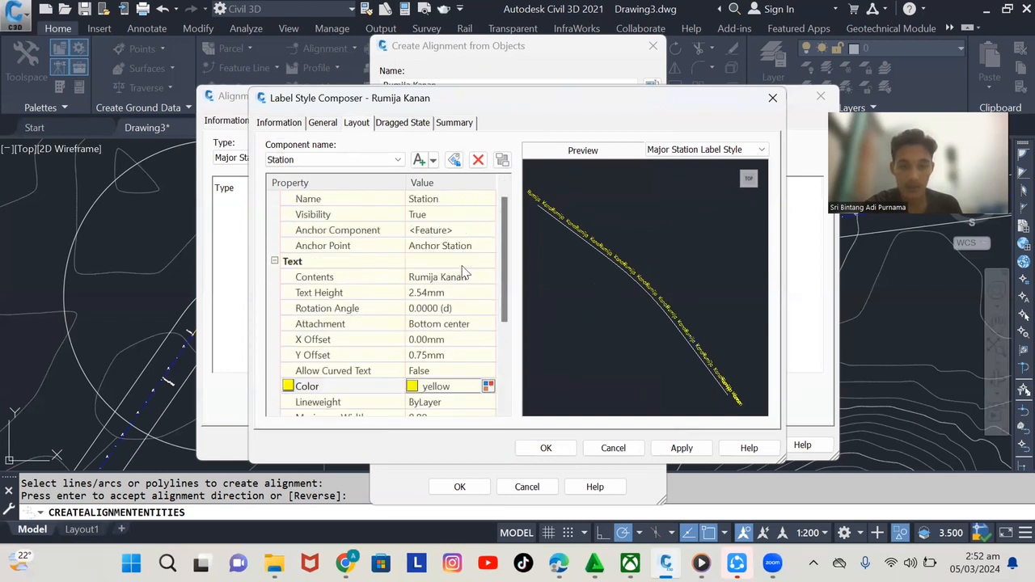
scroll(466, 273, up, 1)
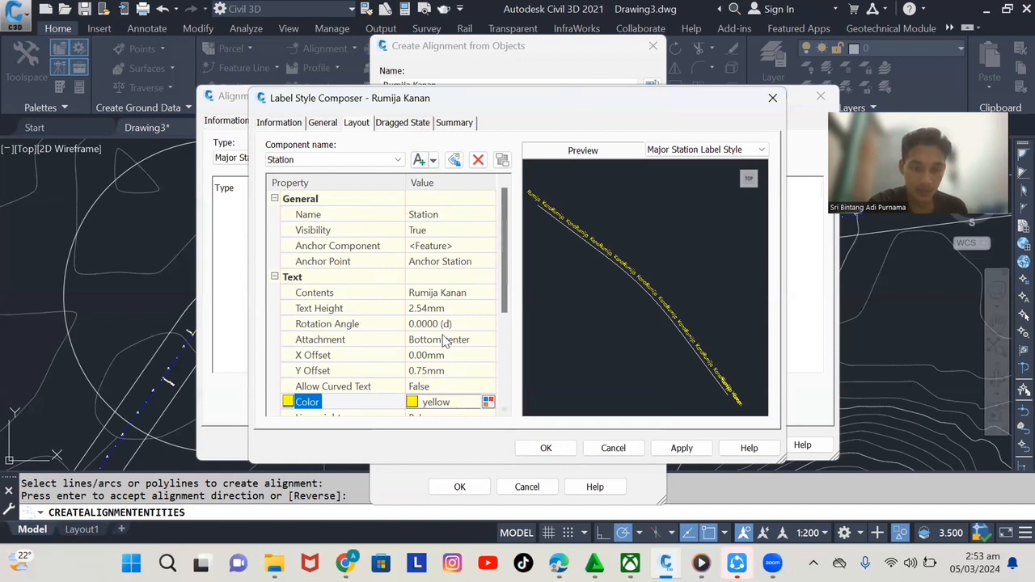
scroll(444, 335, down, 3)
scroll(444, 336, down, 1)
click(417, 125)
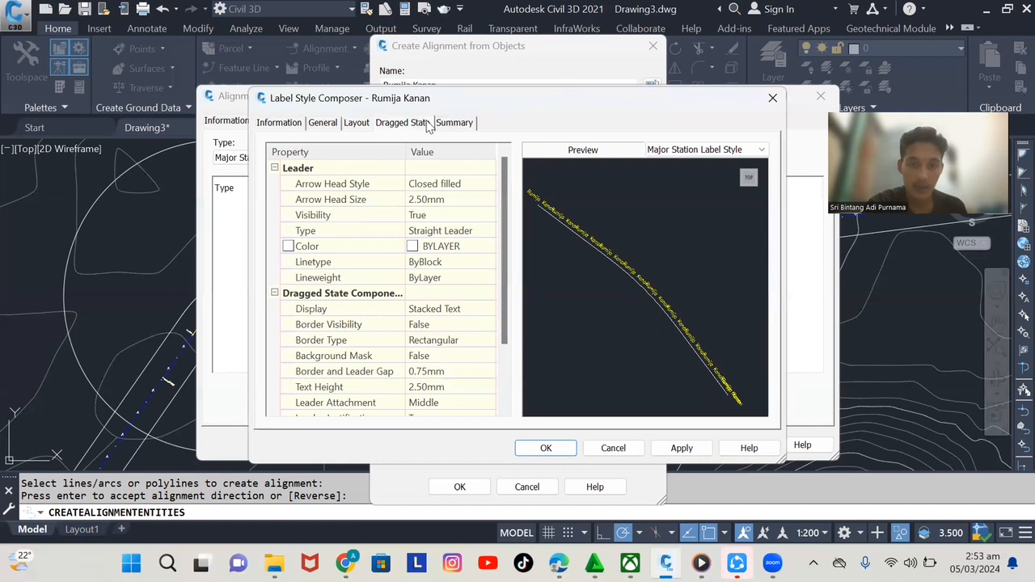
click(454, 123)
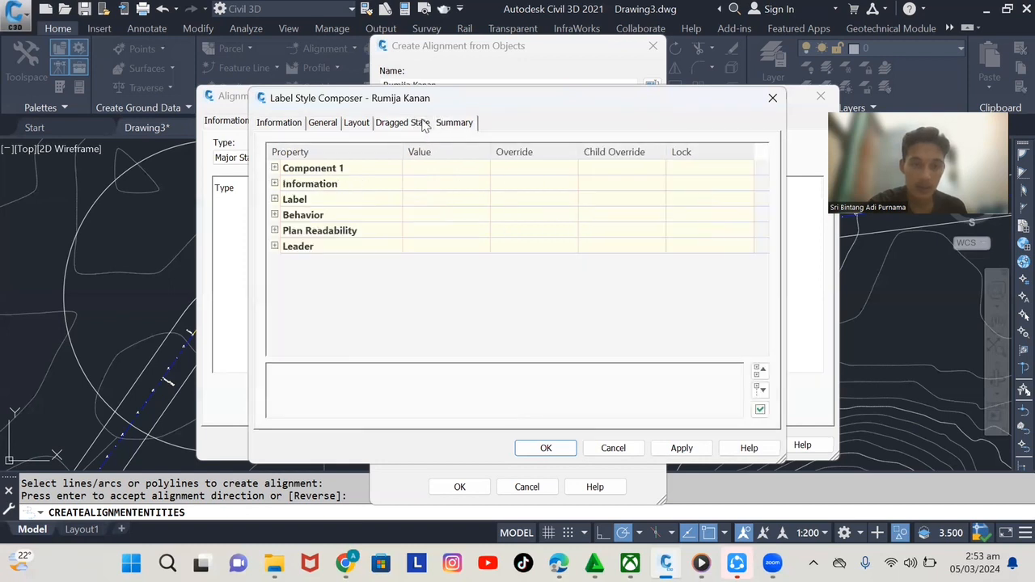
- Check the Rumija Kanan label style's dragged state, layout, general and information settings, and save the style
click(403, 126)
click(356, 129)
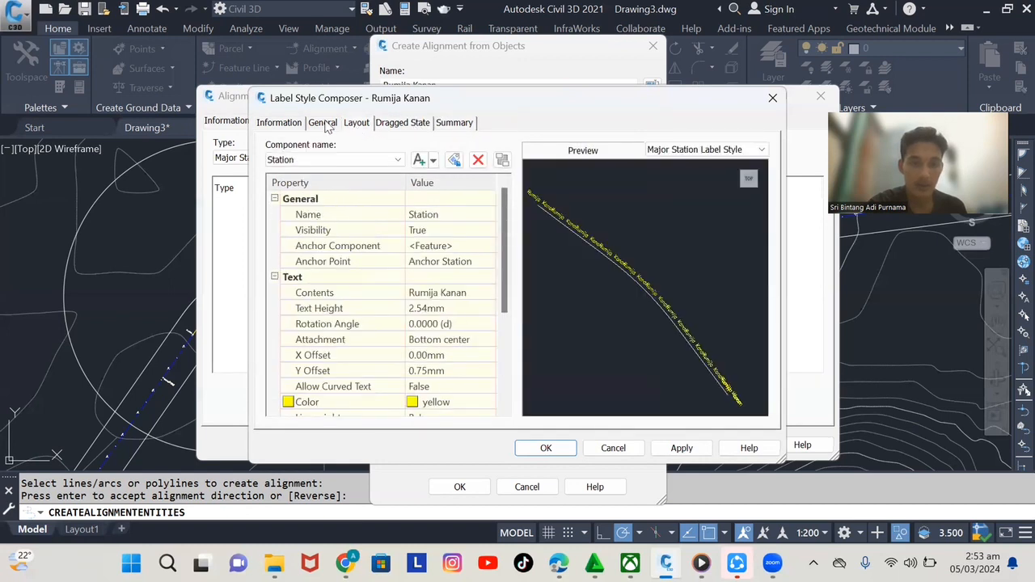
click(313, 123)
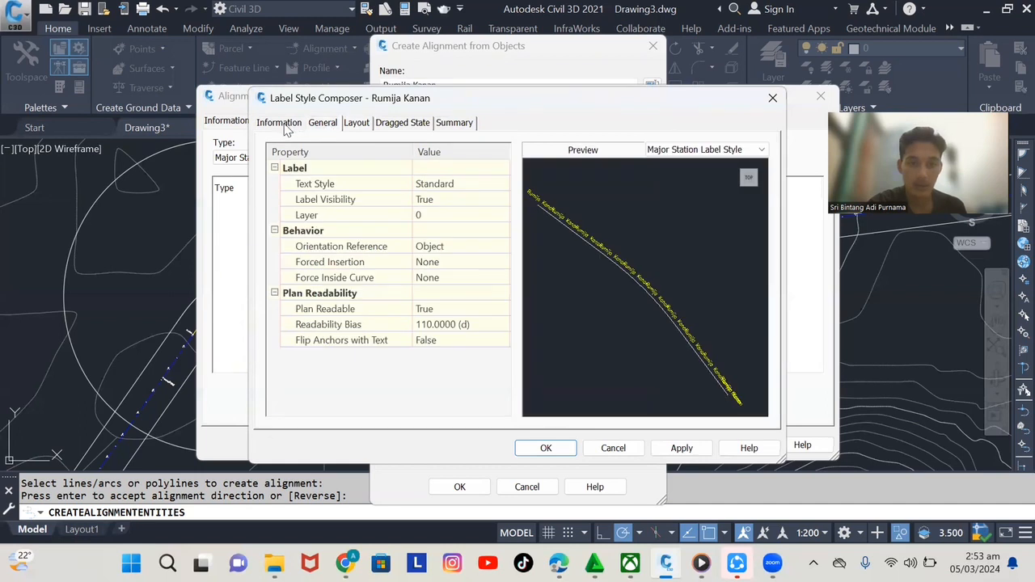
click(283, 125)
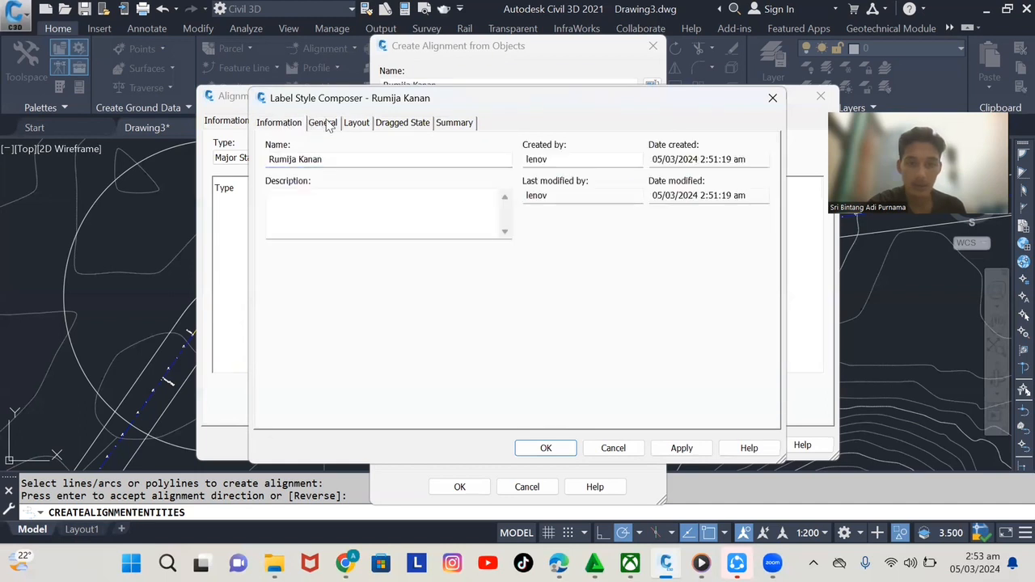
click(320, 129)
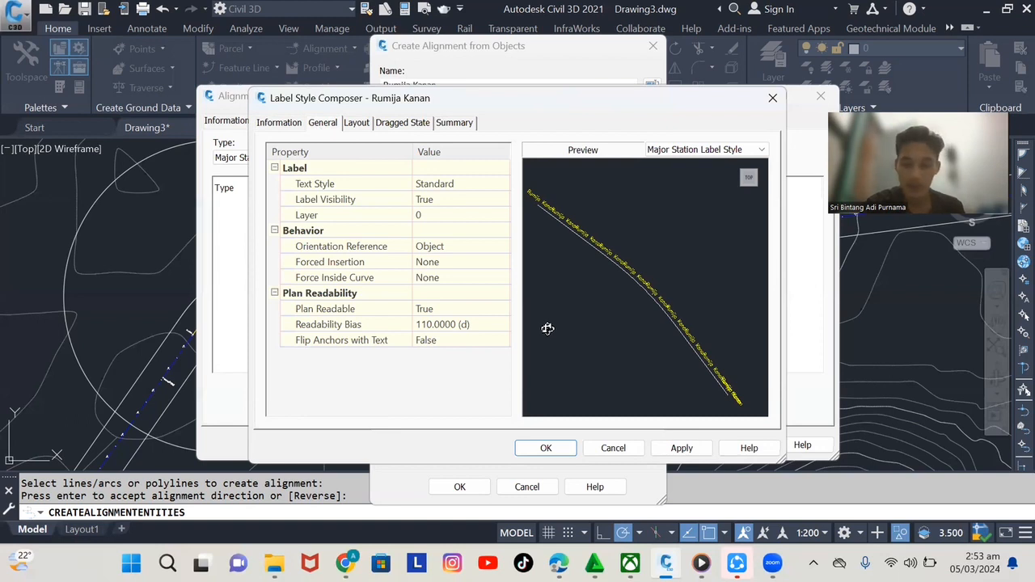
click(684, 449)
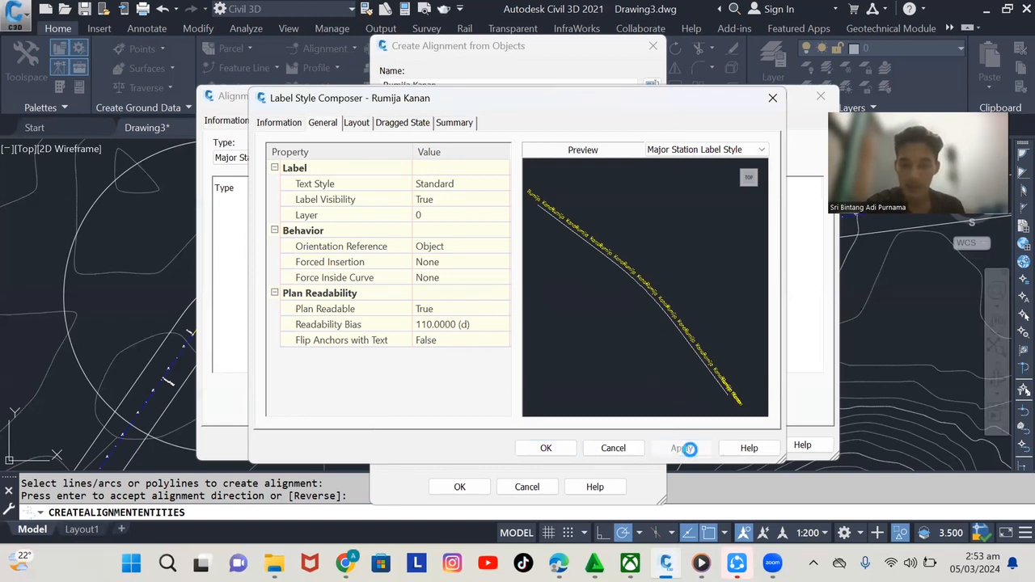
click(546, 448)
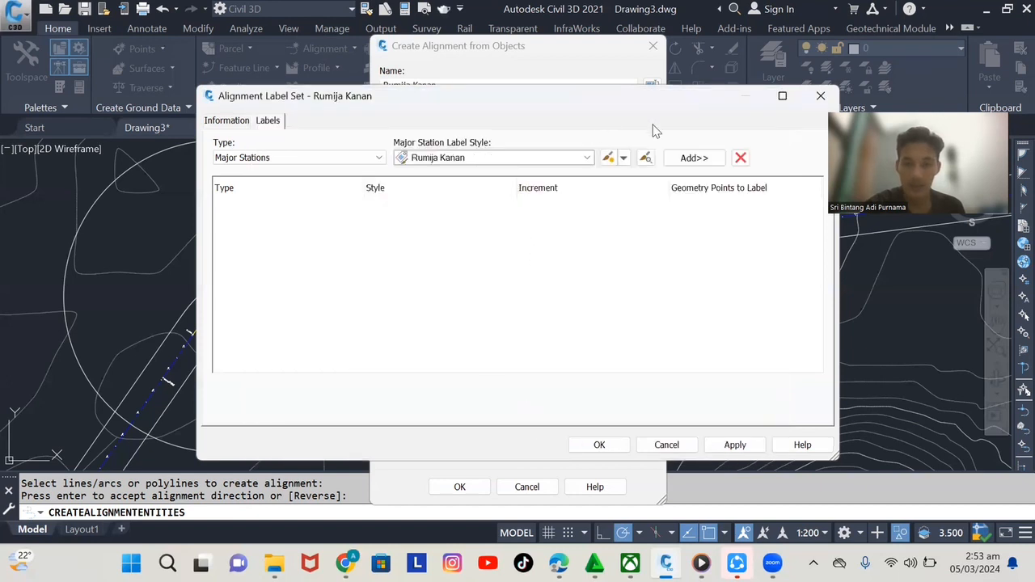
- Add major station labels in the Rumija Kanan style to the label set with a 30 m increment, and save the set
click(697, 159)
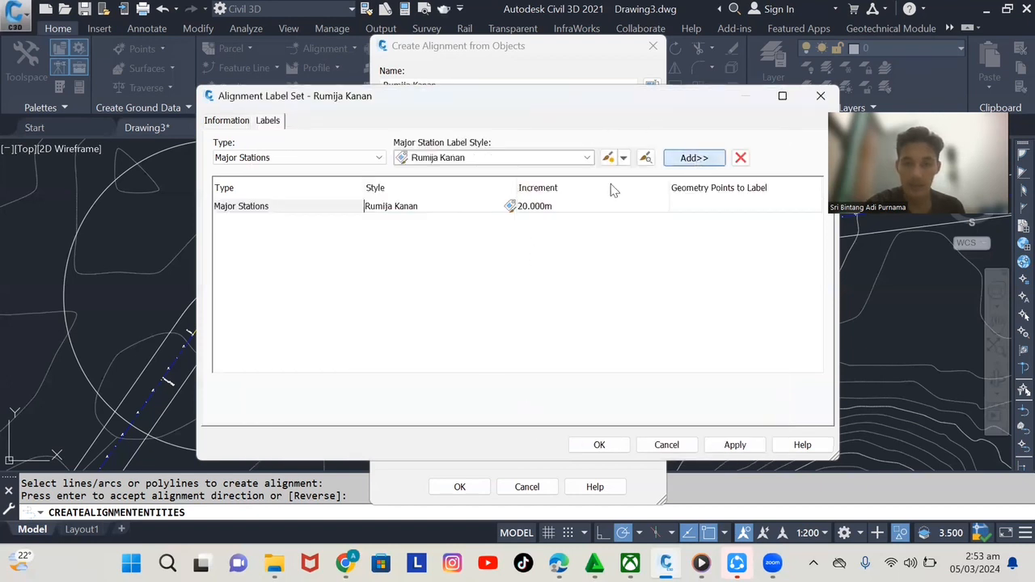
double_click(526, 207)
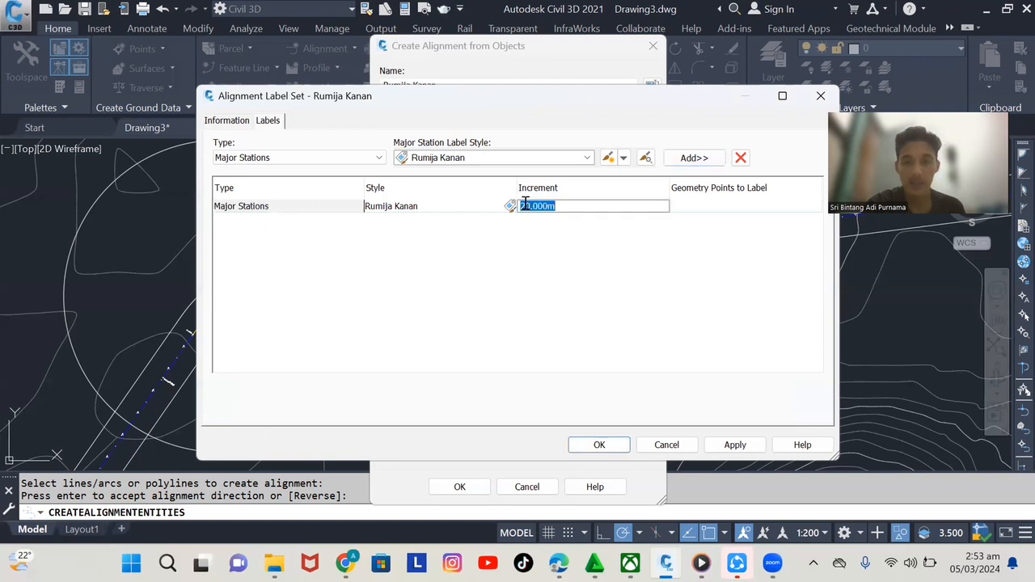
drag(531, 208, 496, 214)
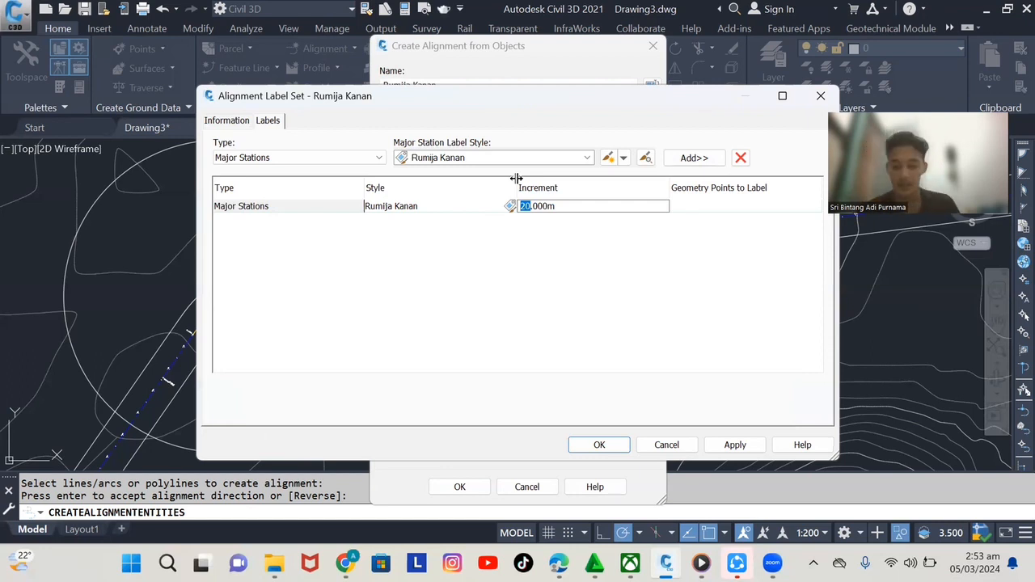
text(300)
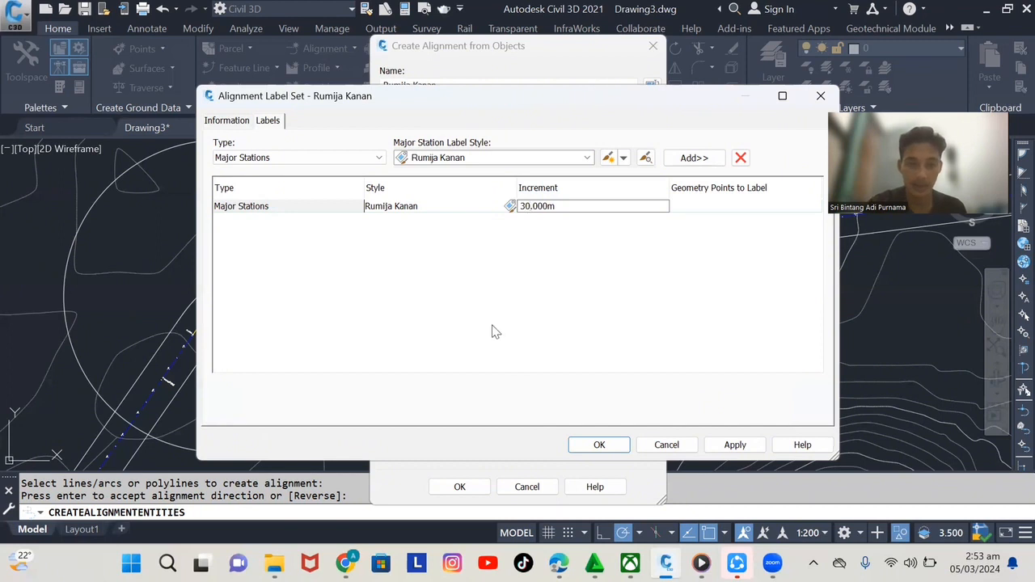
click(731, 445)
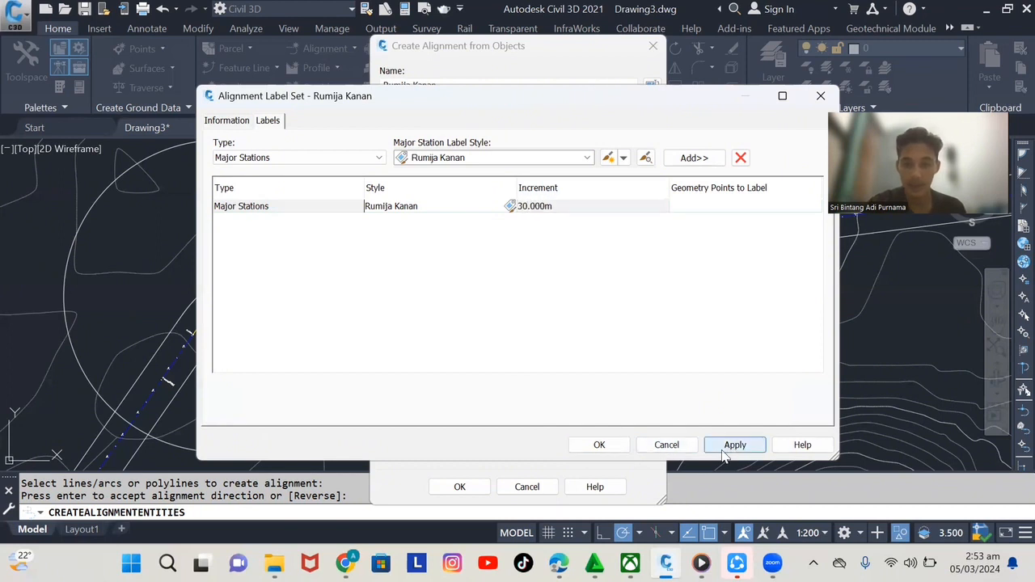
click(612, 448)
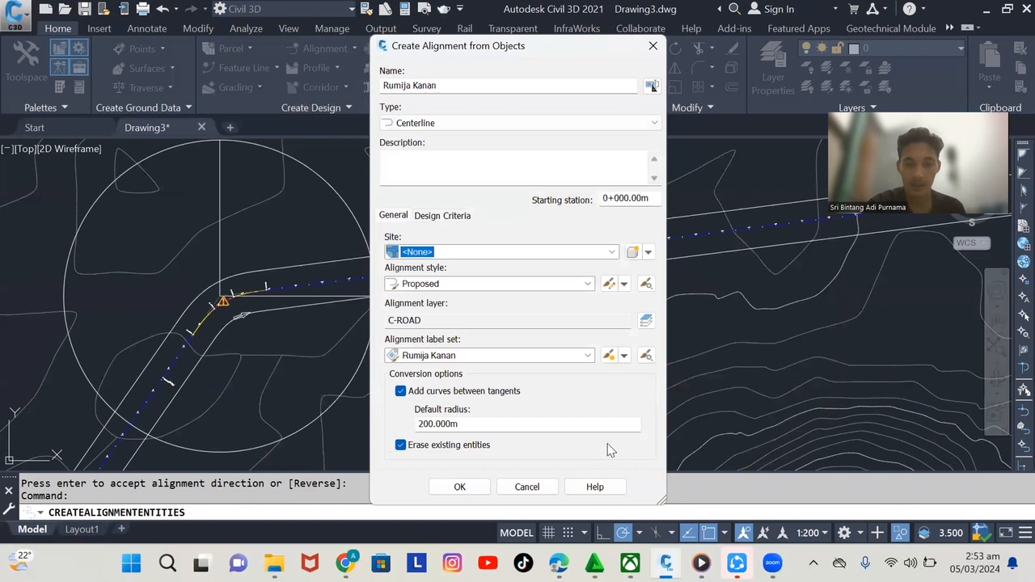
- Create the Rumija Kanan alignment with its Rumija Kanan label set, and inspect the labels along the right offset line
click(459, 488)
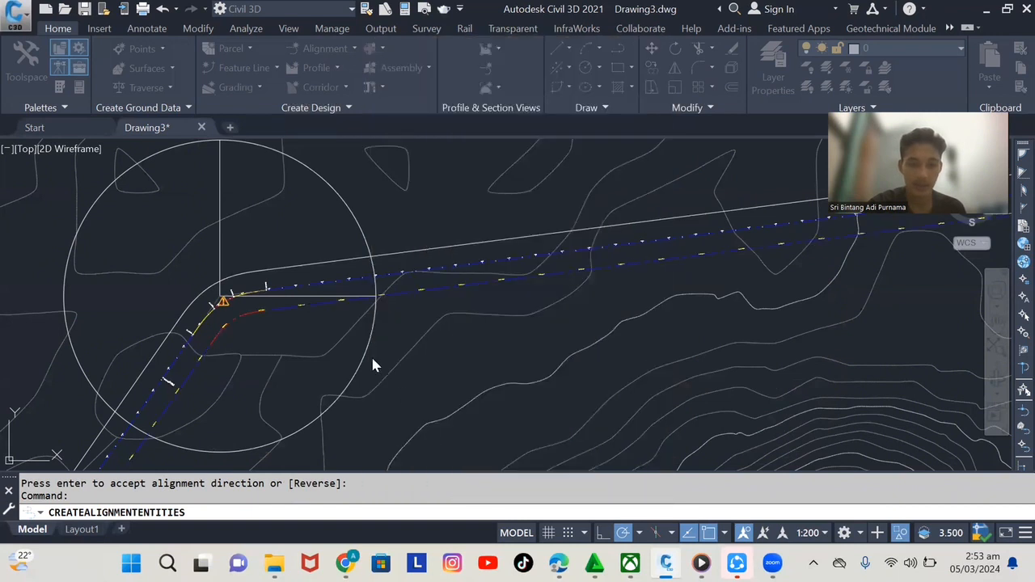
scroll(340, 332, down, 5)
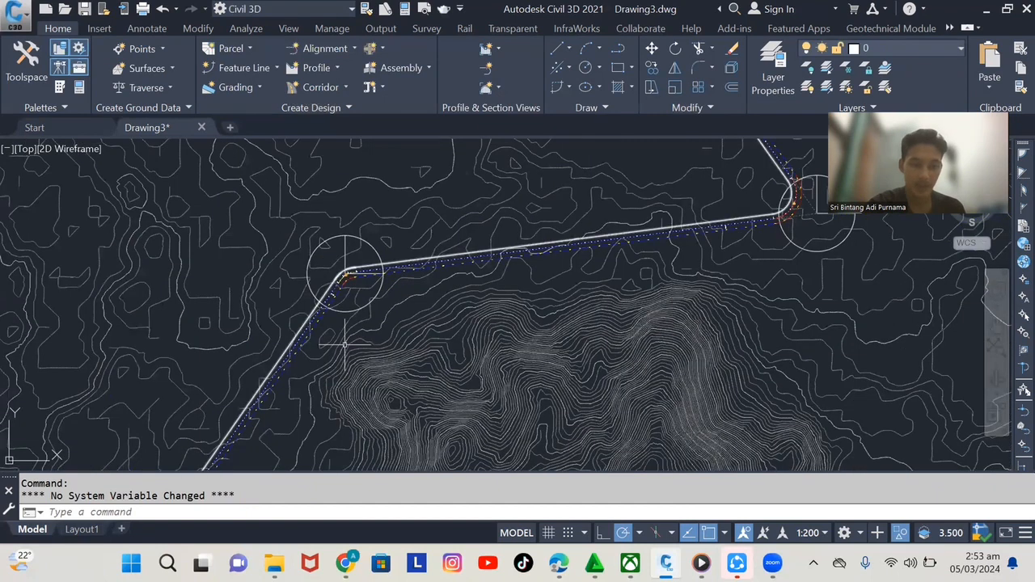
scroll(343, 344, up, 5)
scroll(404, 263, up, 3)
scroll(606, 231, up, 4)
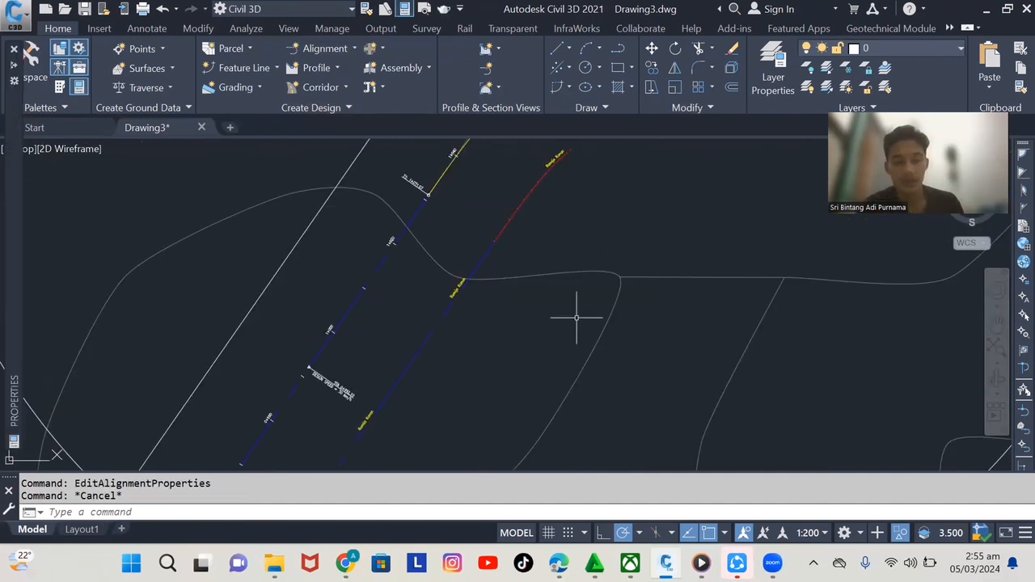
scroll(481, 356, down, 5)
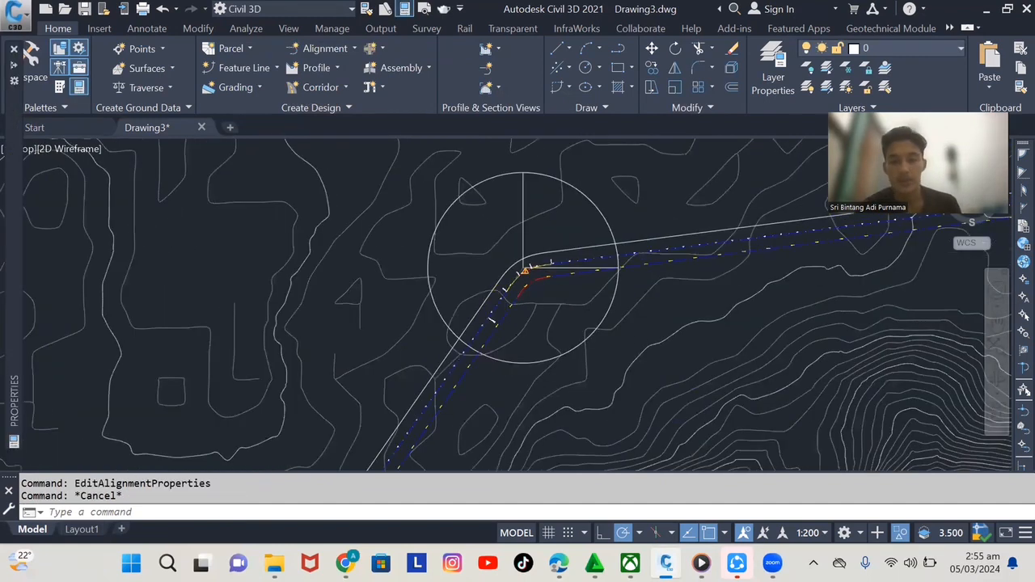
scroll(534, 267, down, 2)
scroll(526, 322, down, 4)
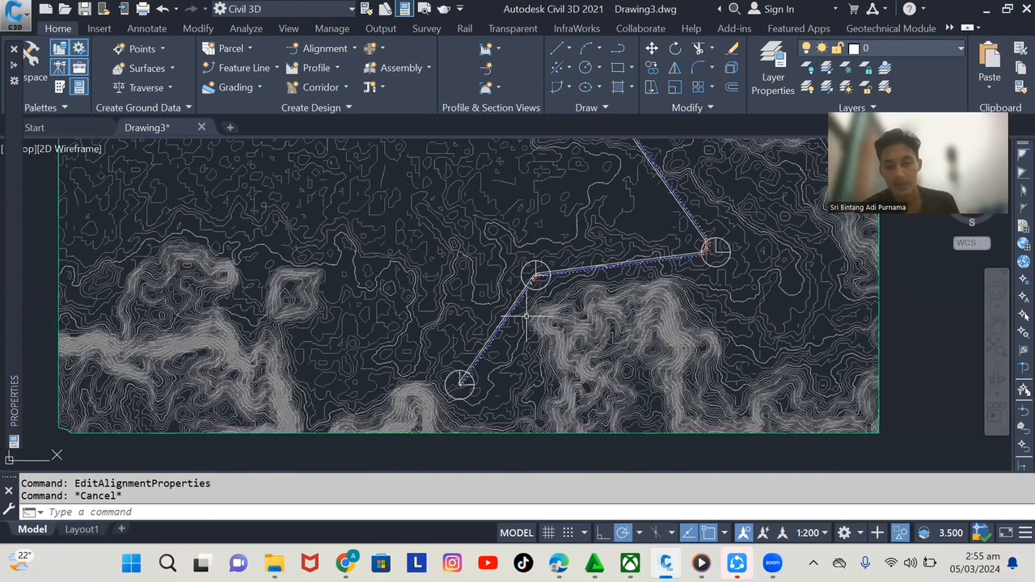
- Start Create Alignment from Objects on the remaining offset line left of the road centerline, accepting its direction
scroll(530, 278, up, 6)
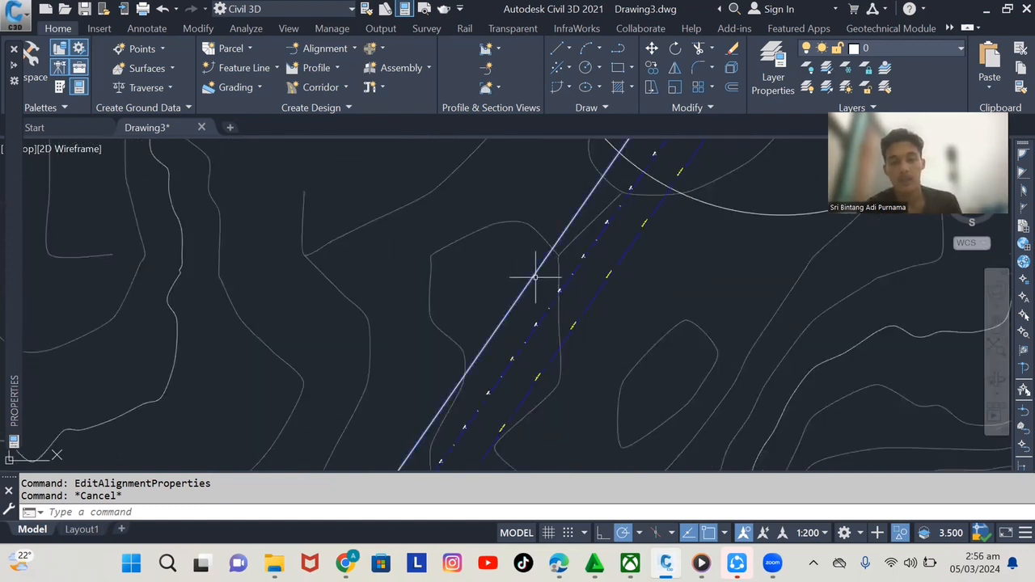
key(Escape)
key(Escape)
key(Escape)
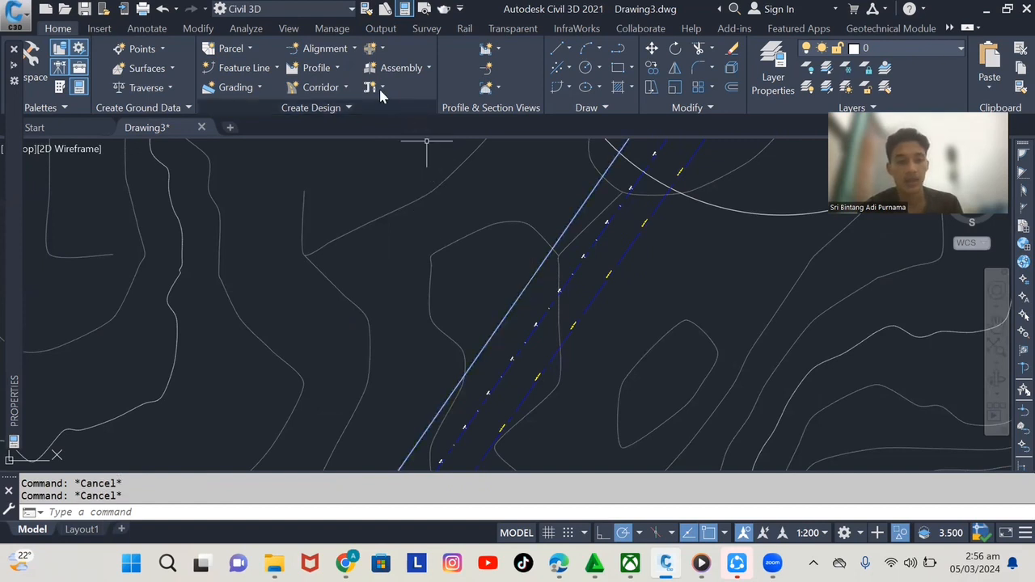
click(353, 49)
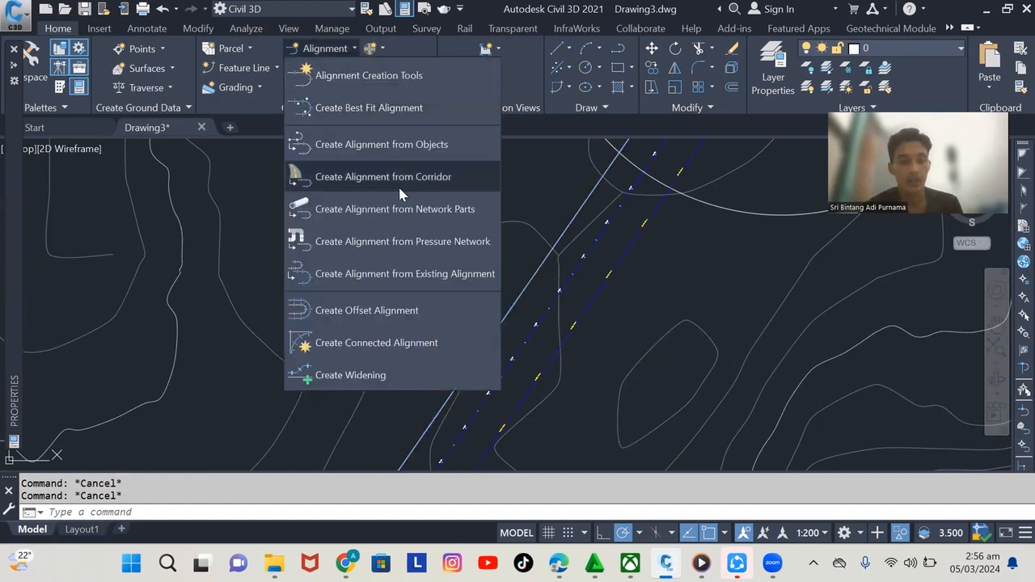
click(417, 154)
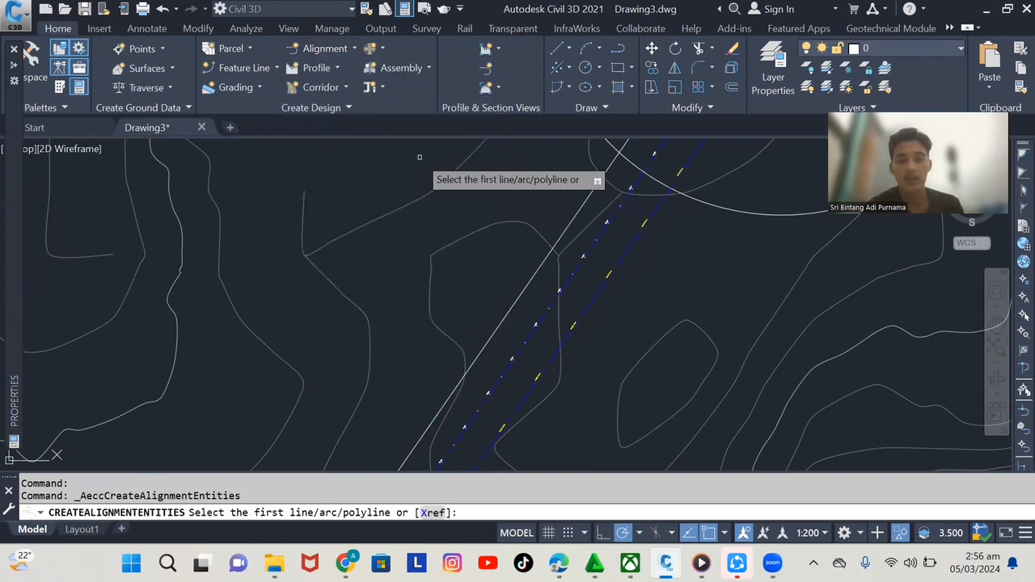
click(524, 290)
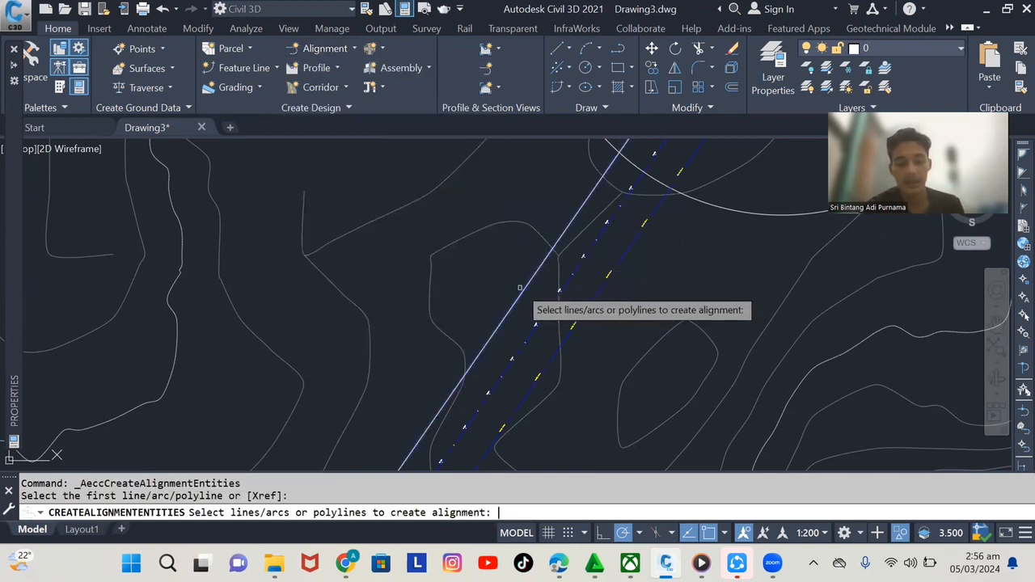
key(Return)
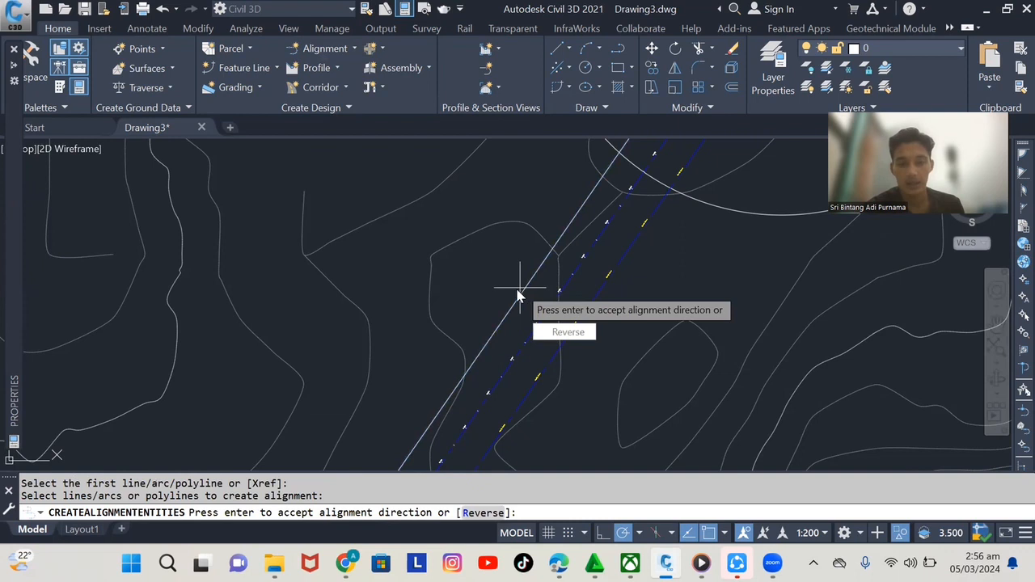
scroll(518, 296, down, 2)
scroll(586, 216, down, 2)
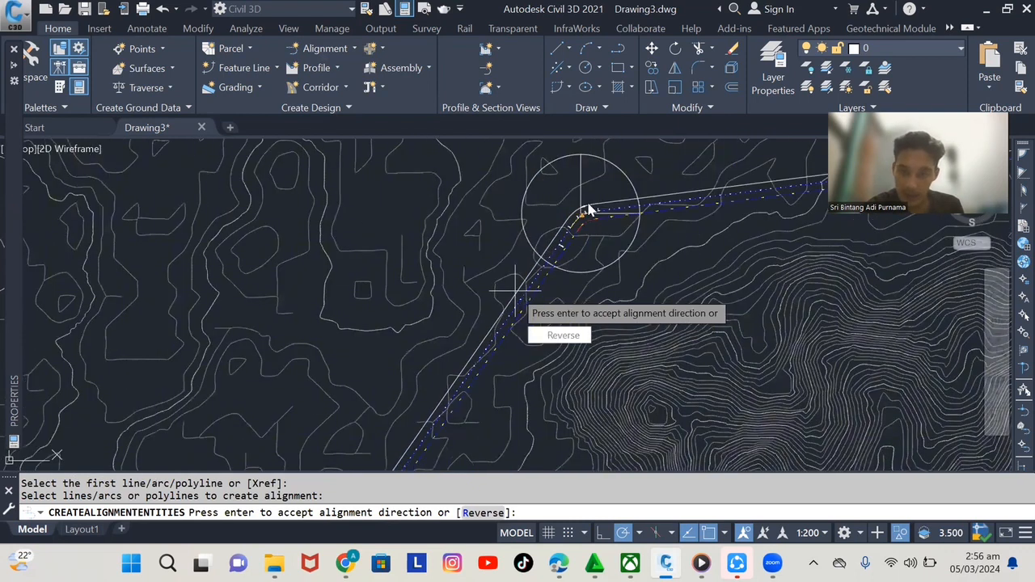
scroll(588, 210, up, 3)
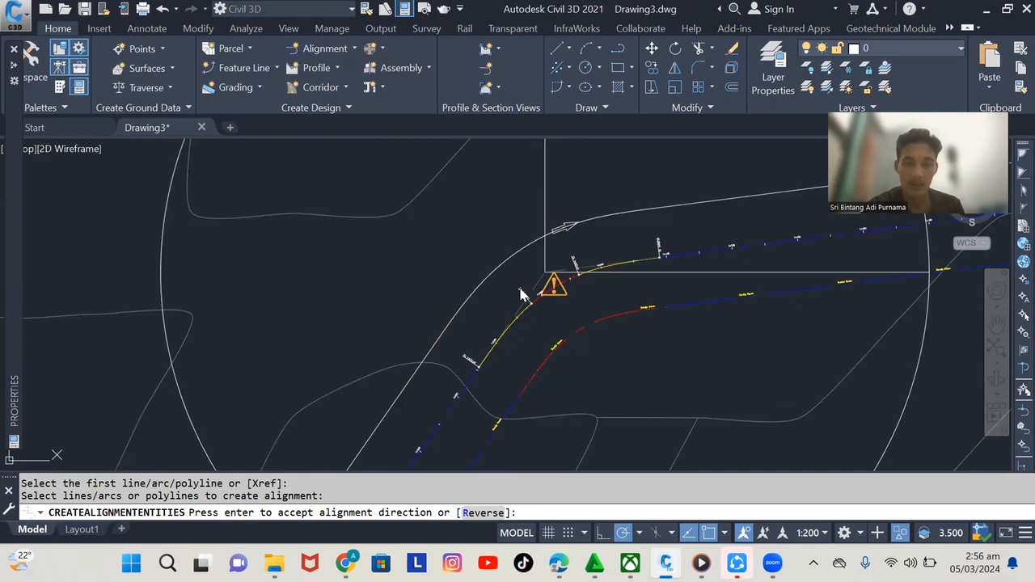
key(Return)
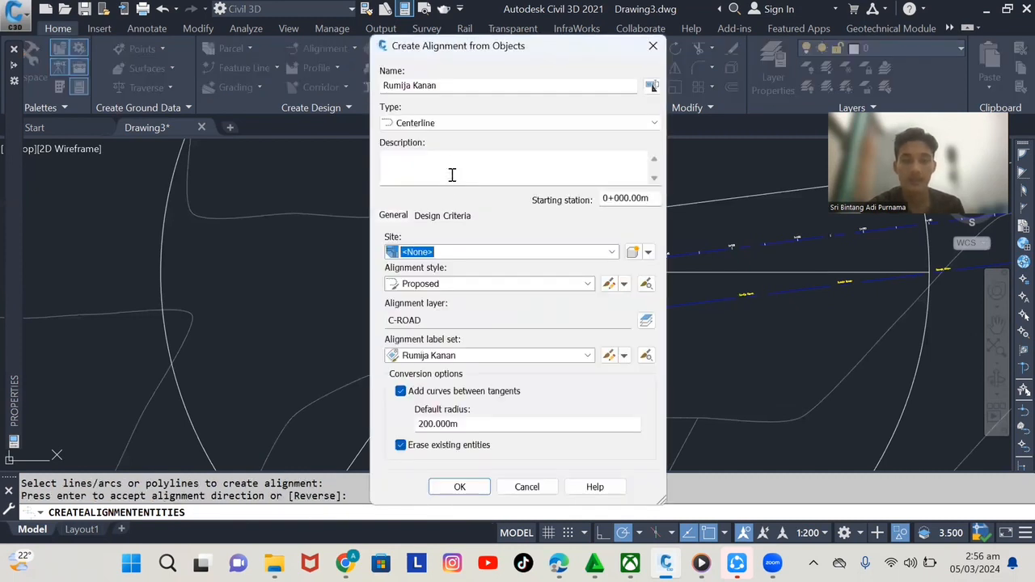
- Name the new alignment Rumija Kiri and set its starting design speed to 0 km/h
click(454, 89)
drag(437, 87, 424, 92)
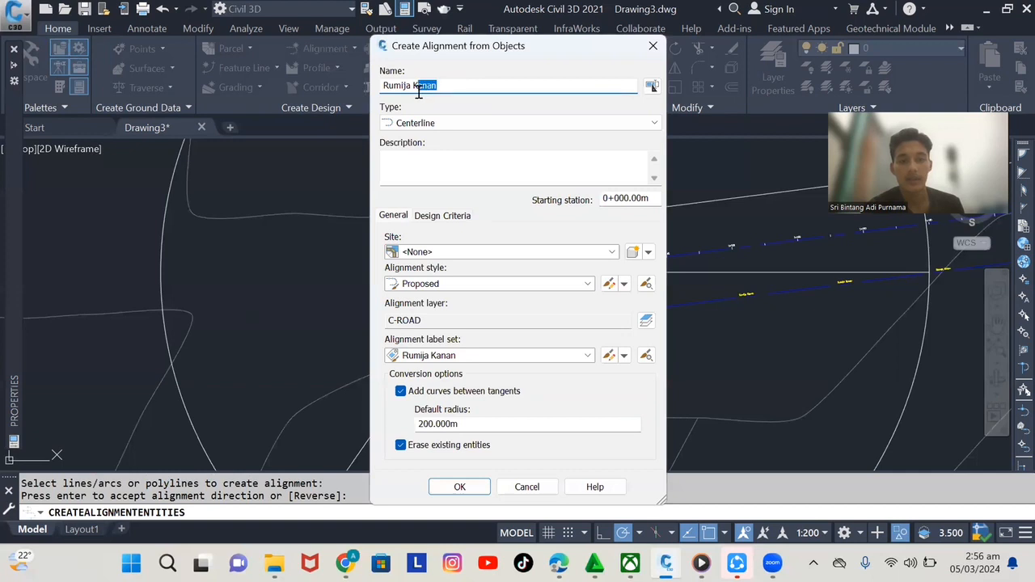
text(iri)
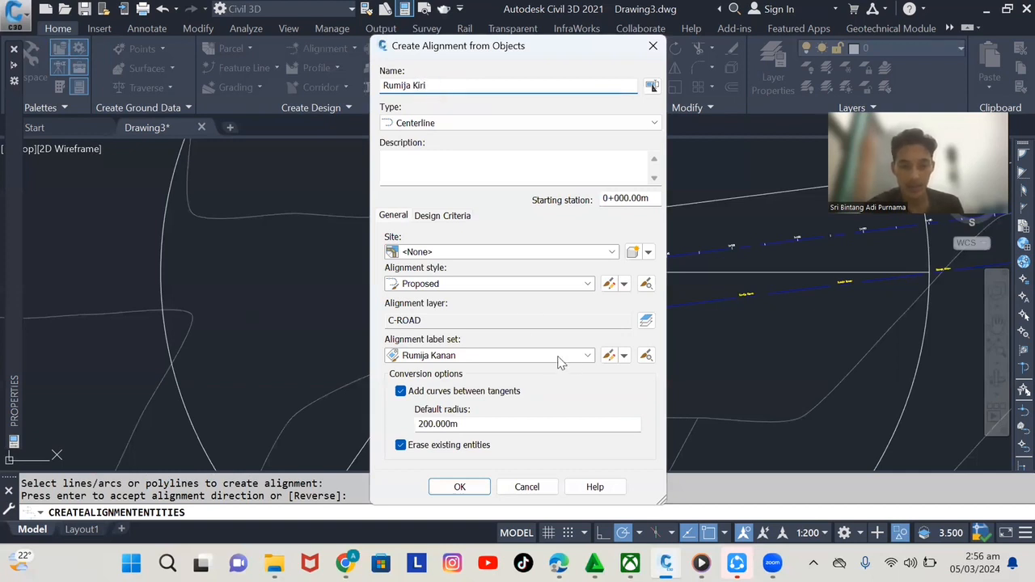
click(443, 215)
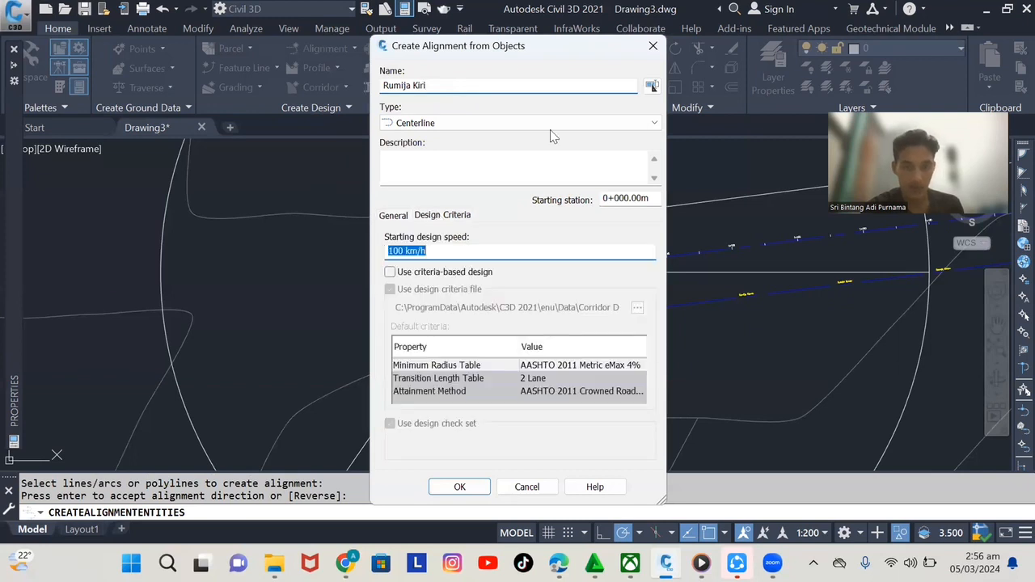
double_click(398, 252)
text(0)
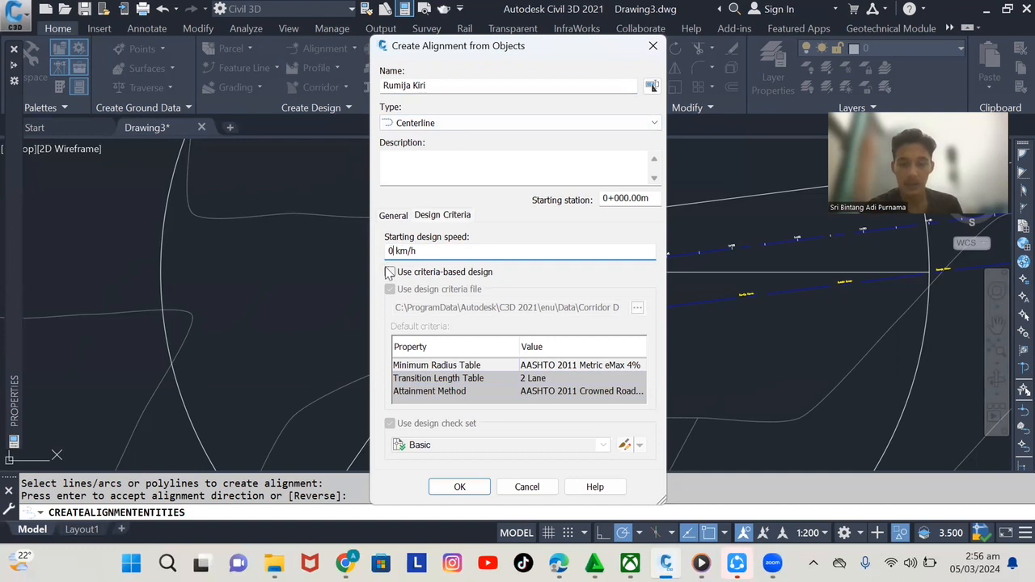
- Create a new alignment label set named Rumija Kiri for the new alignment
click(395, 216)
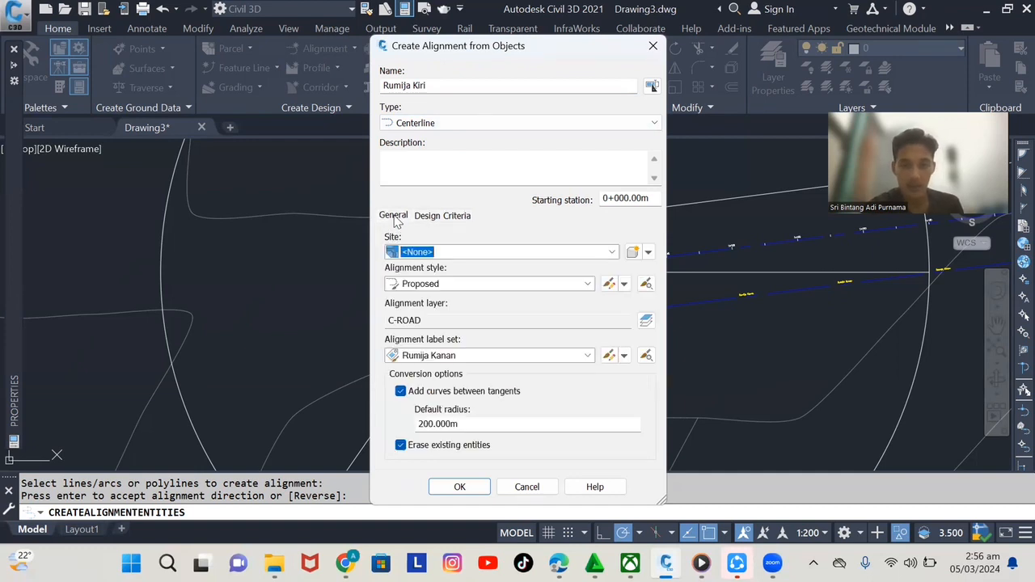
click(588, 355)
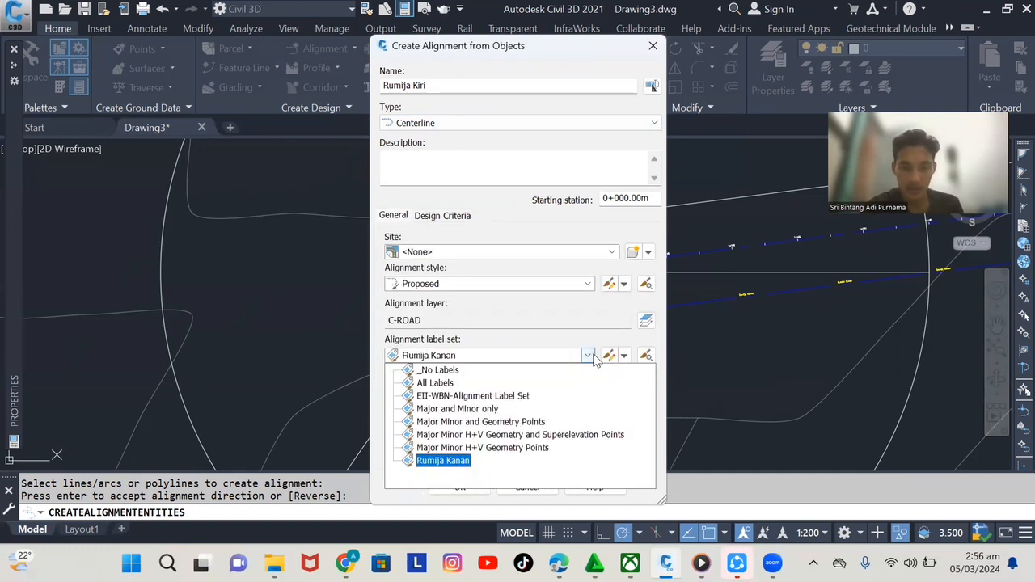
click(502, 395)
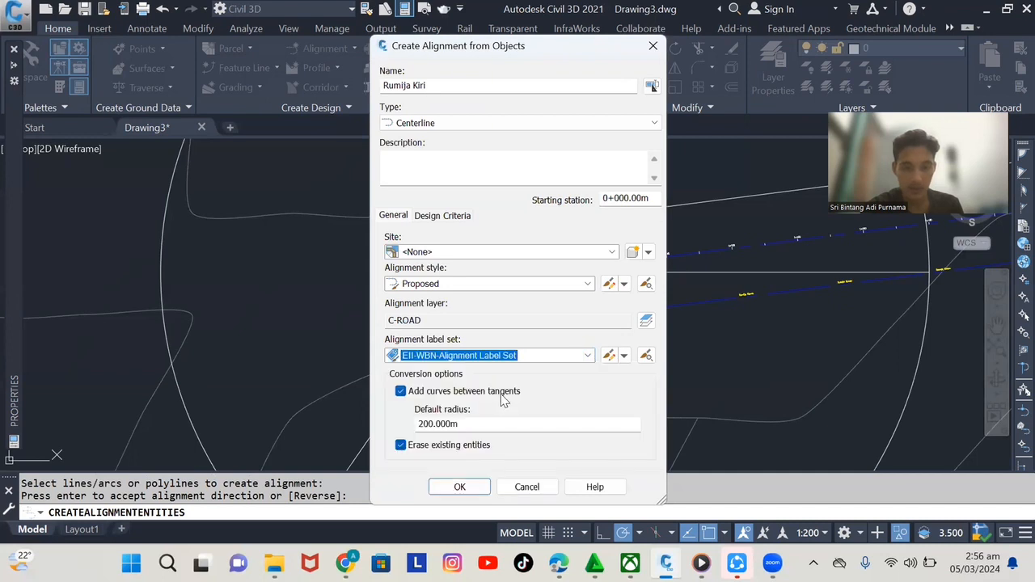
click(626, 362)
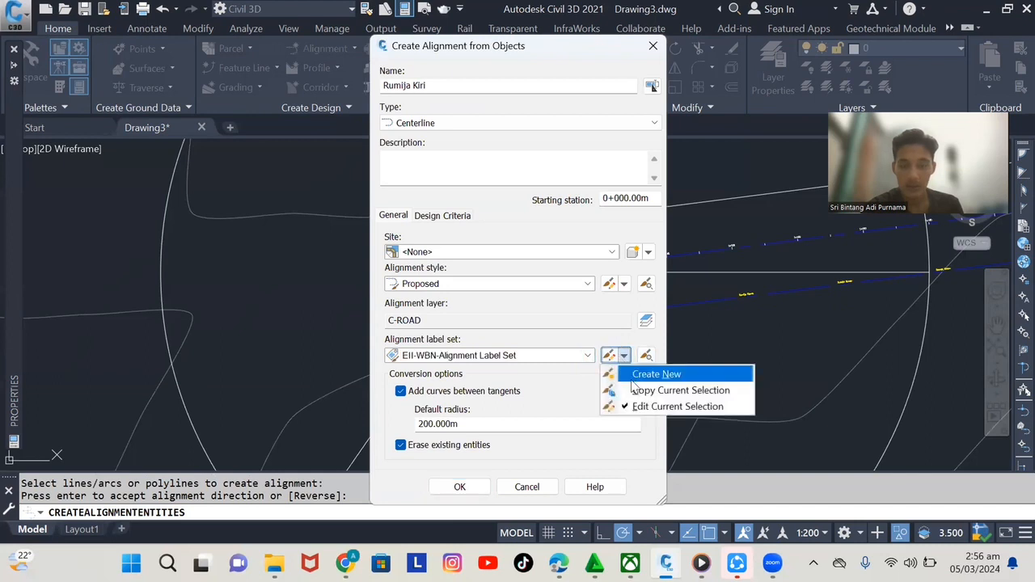
click(633, 373)
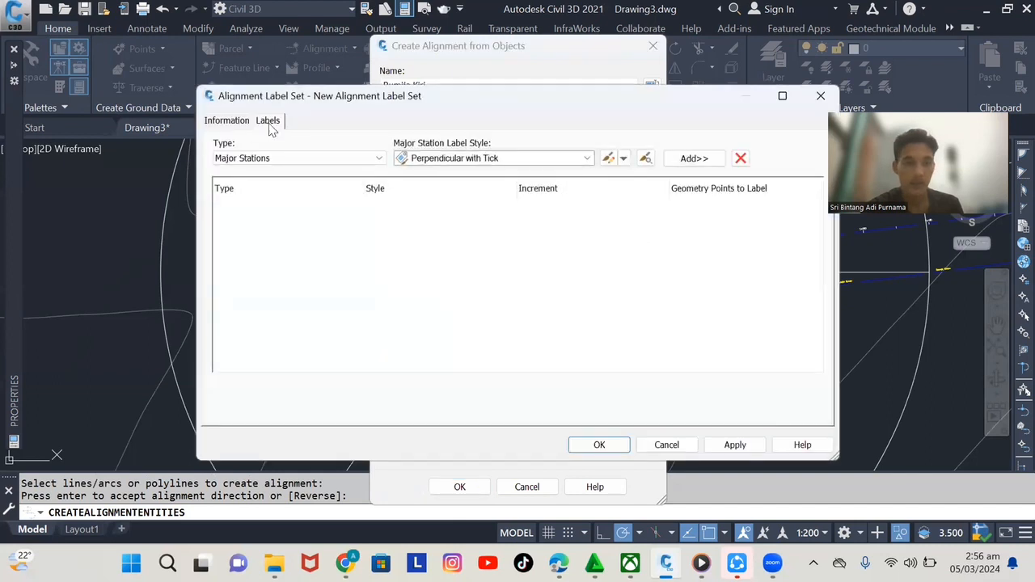
click(238, 120)
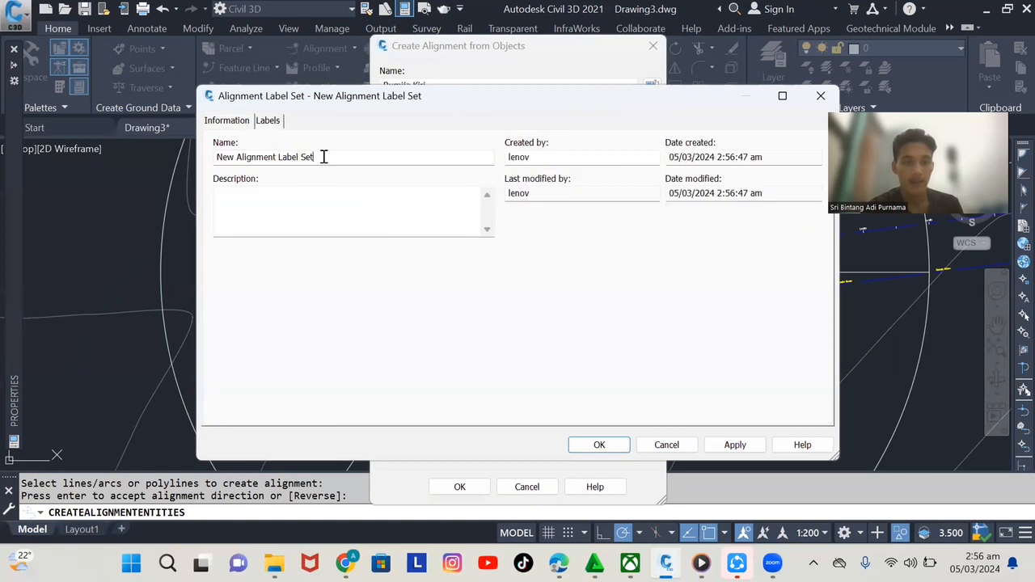
drag(324, 157, 164, 161)
text(Ru)
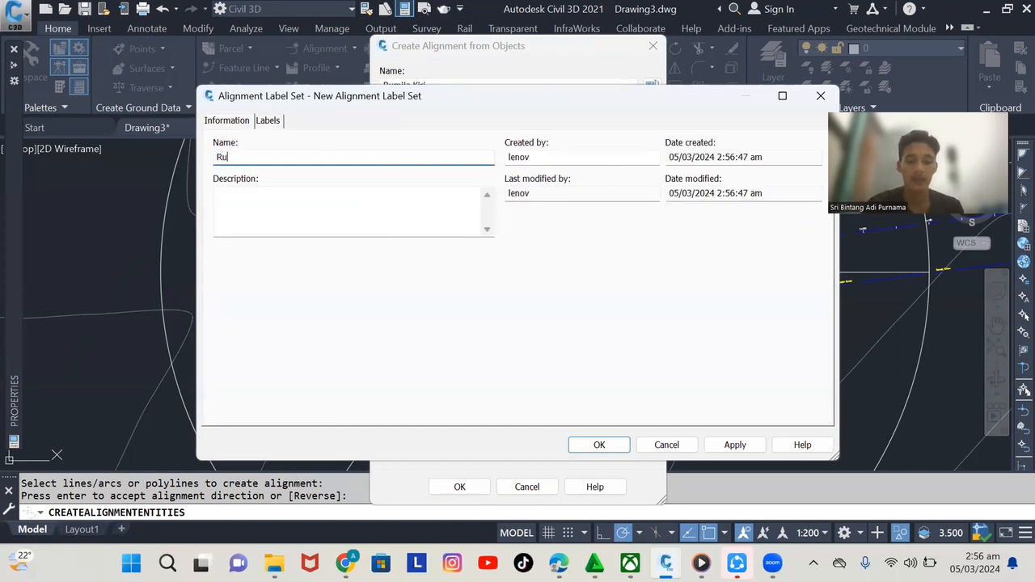
text(mija Kiri)
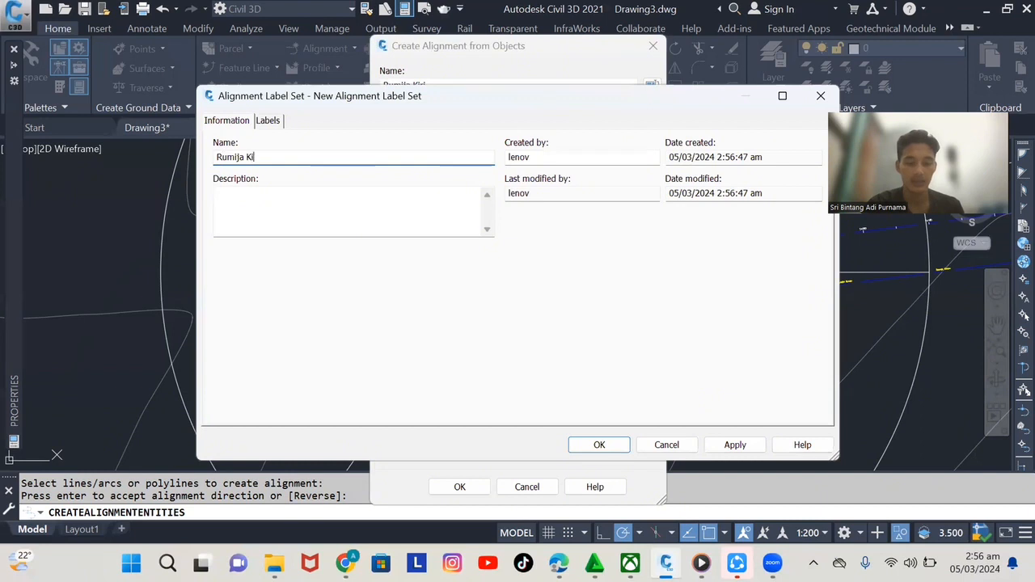
- Create a new major station label style named Rumija Kiri in the label set
click(271, 120)
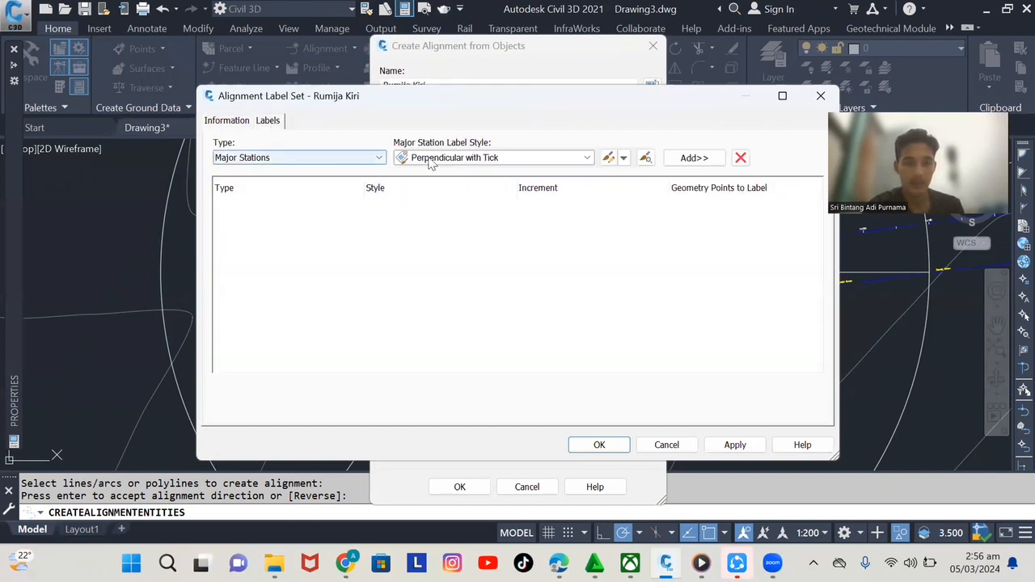
click(624, 159)
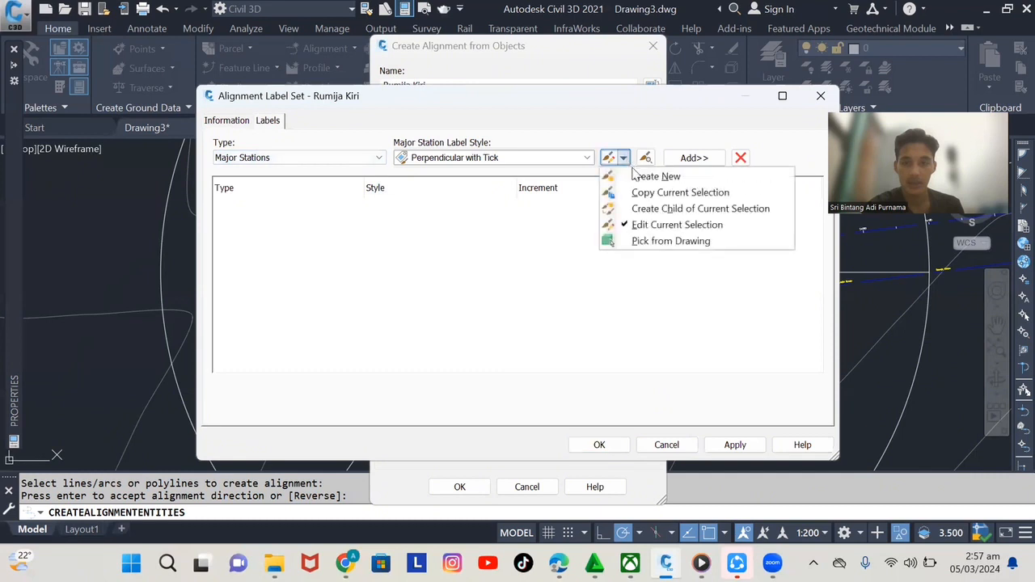
click(634, 177)
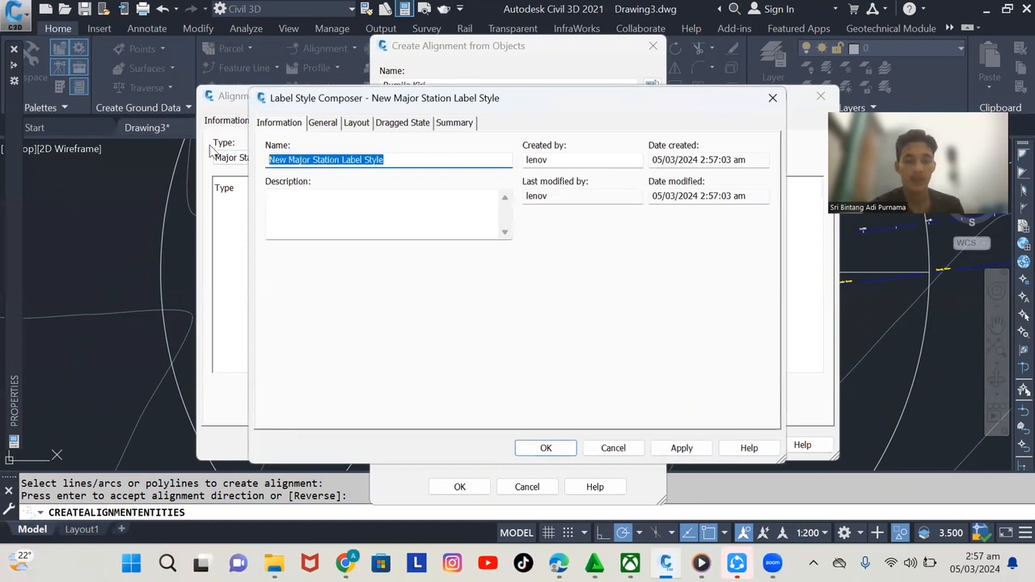
text(r)
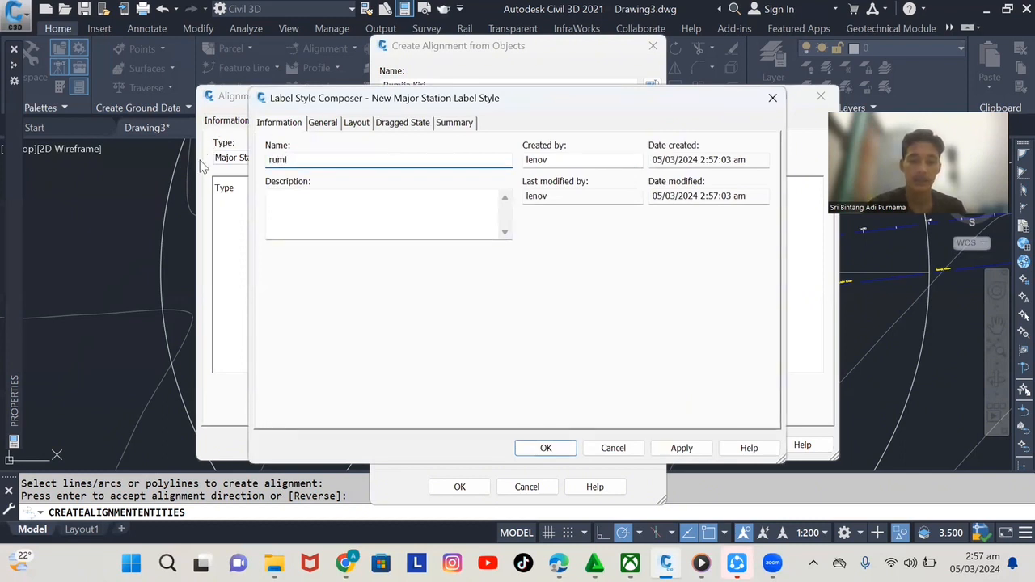
text(um)
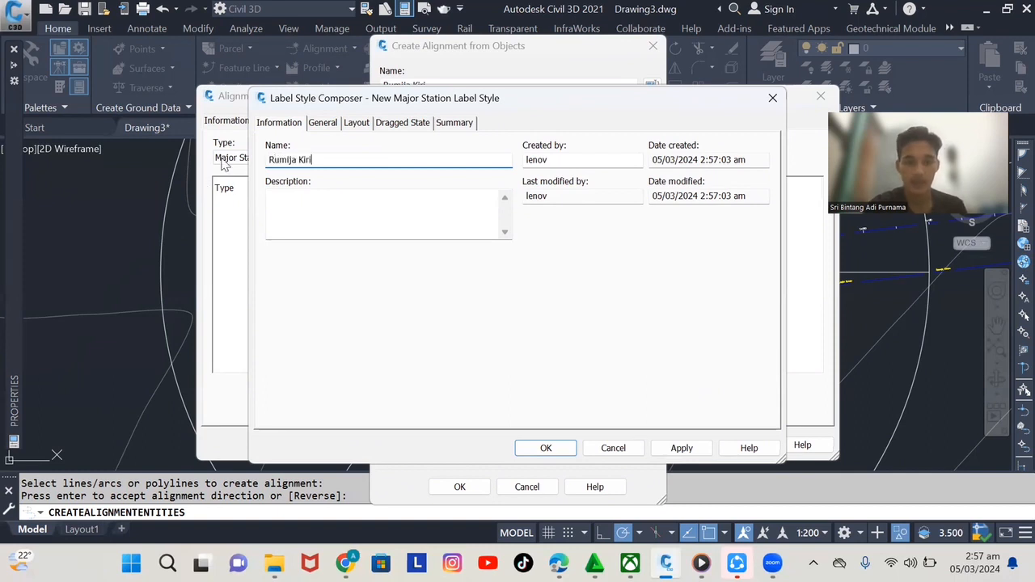
- Replace the text contents of the label style's Station component with Rumija Kiri
click(344, 126)
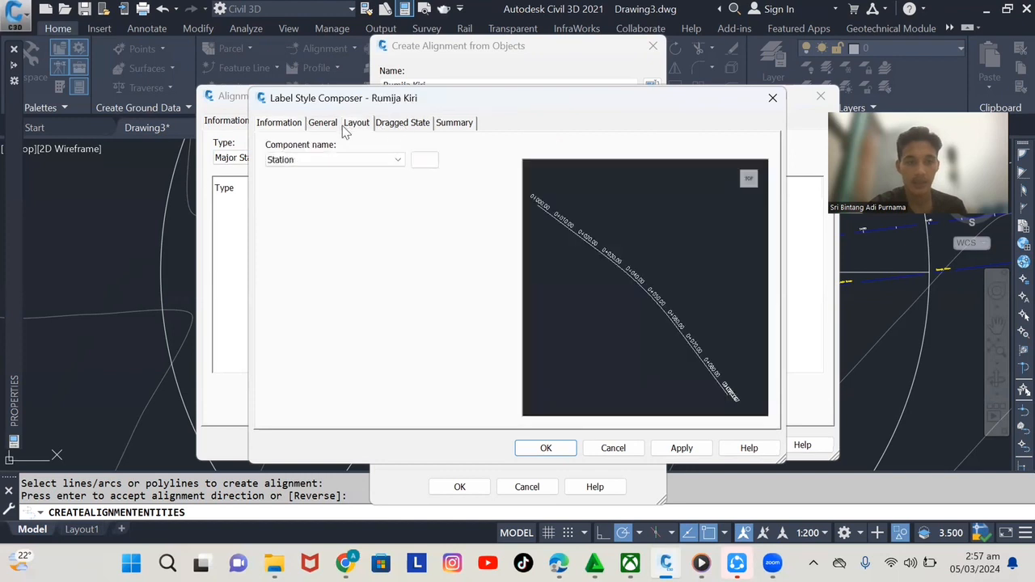
click(327, 127)
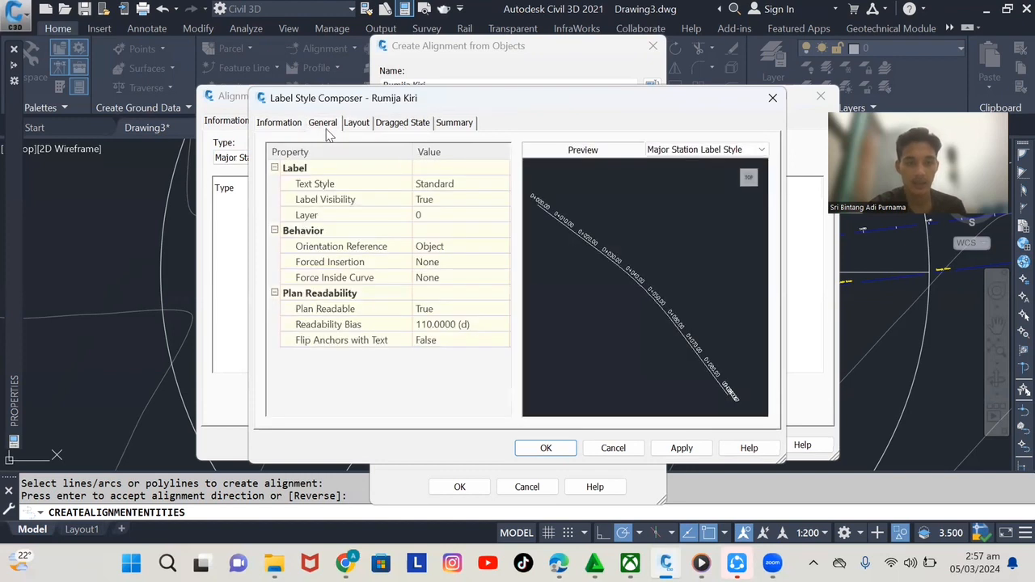
click(357, 126)
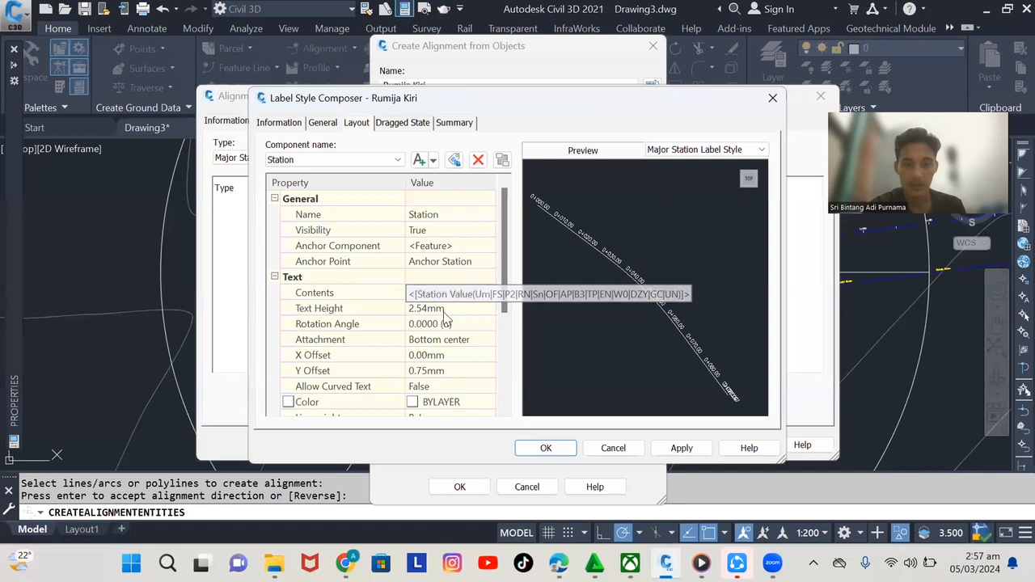
scroll(450, 315, down, 2)
scroll(449, 320, up, 1)
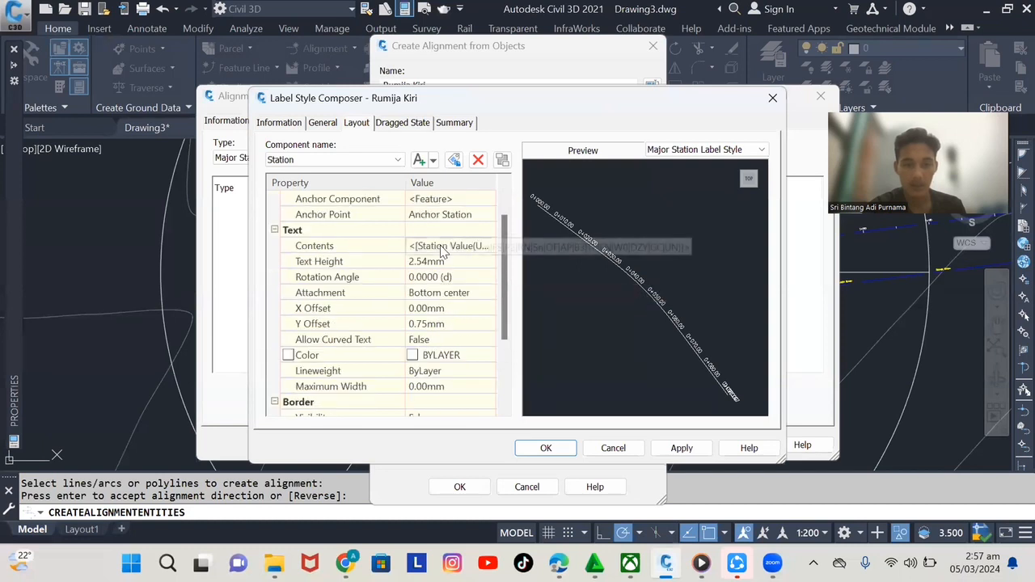
click(465, 246)
click(488, 246)
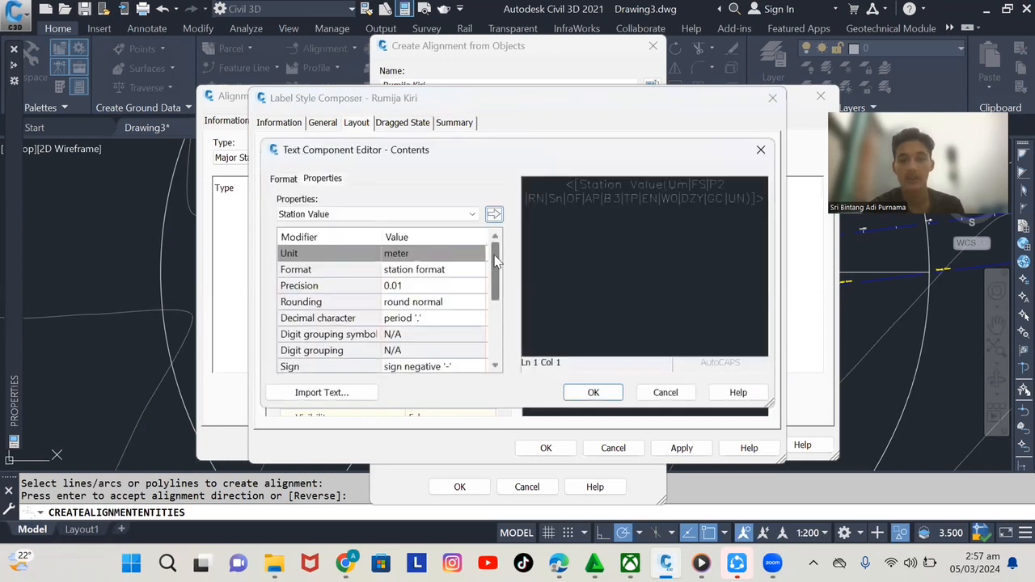
drag(740, 194, 499, 148)
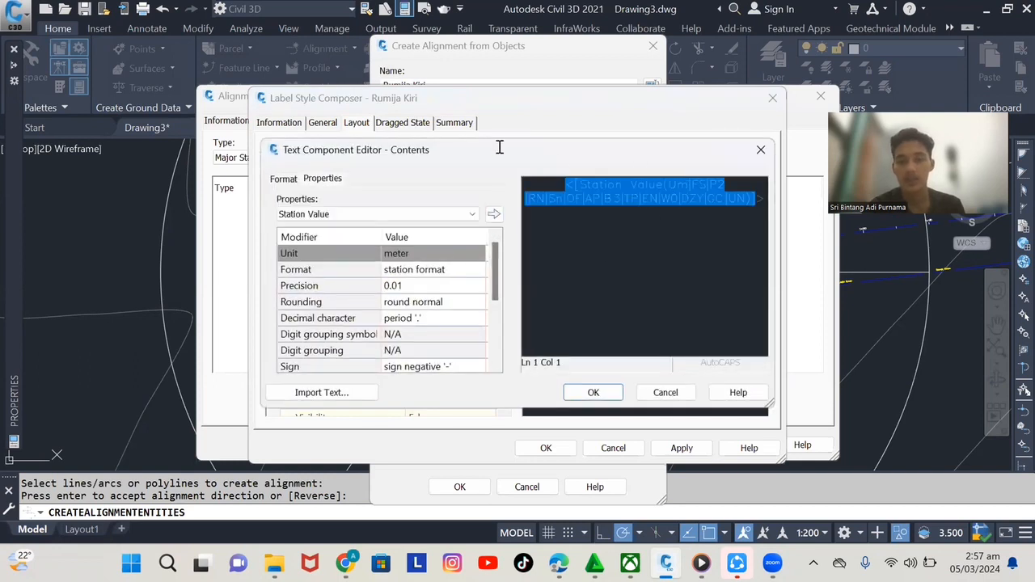
text(Rumija Kiri)
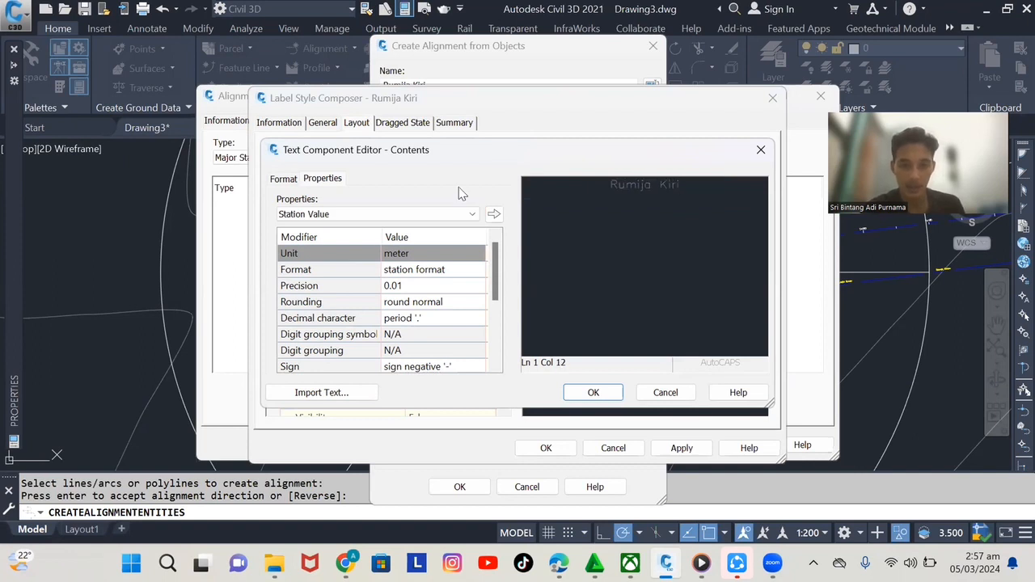
click(594, 392)
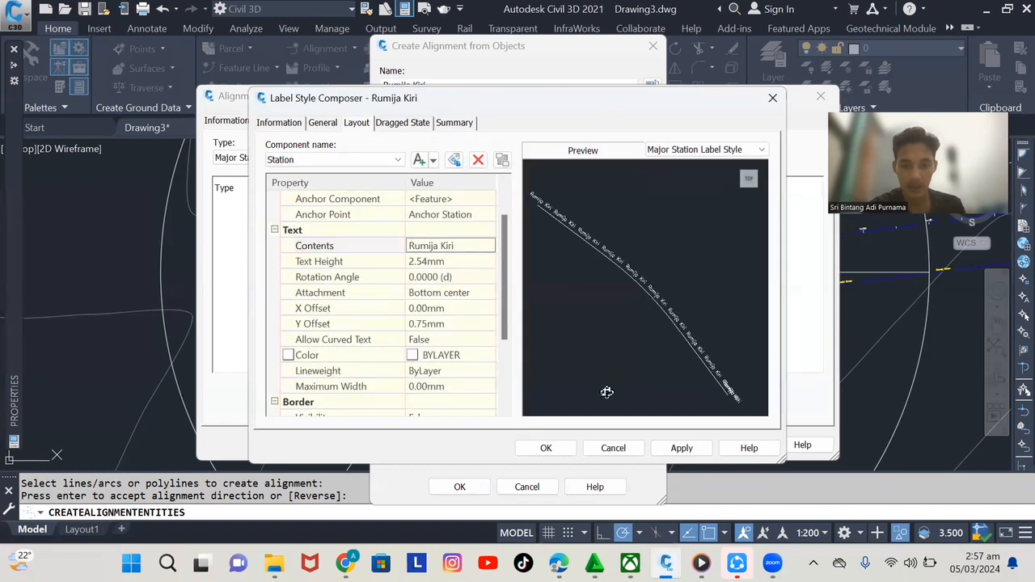
- Set the Station component's text color to yellow and save the Rumija Kiri label style
click(420, 359)
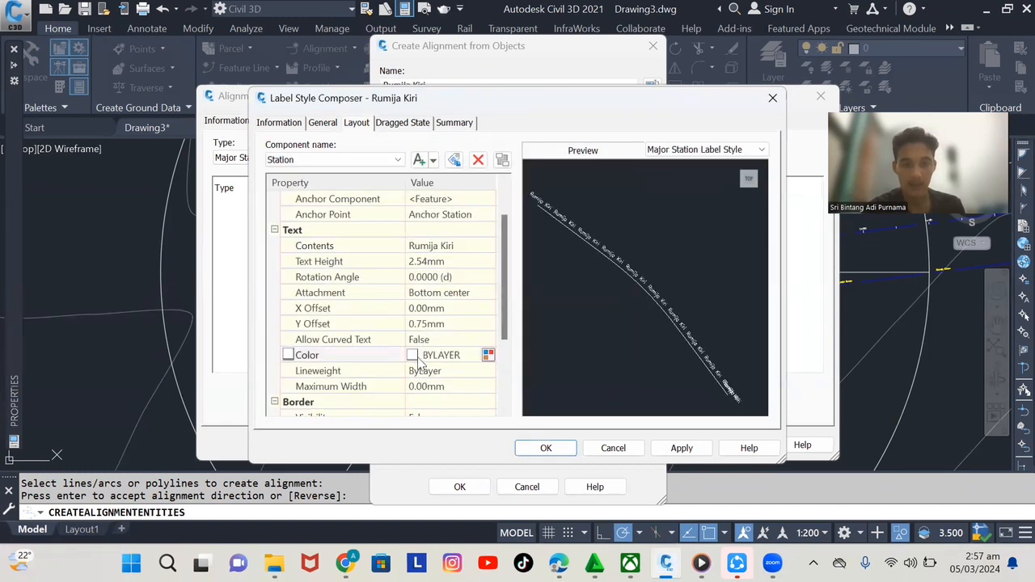
click(488, 356)
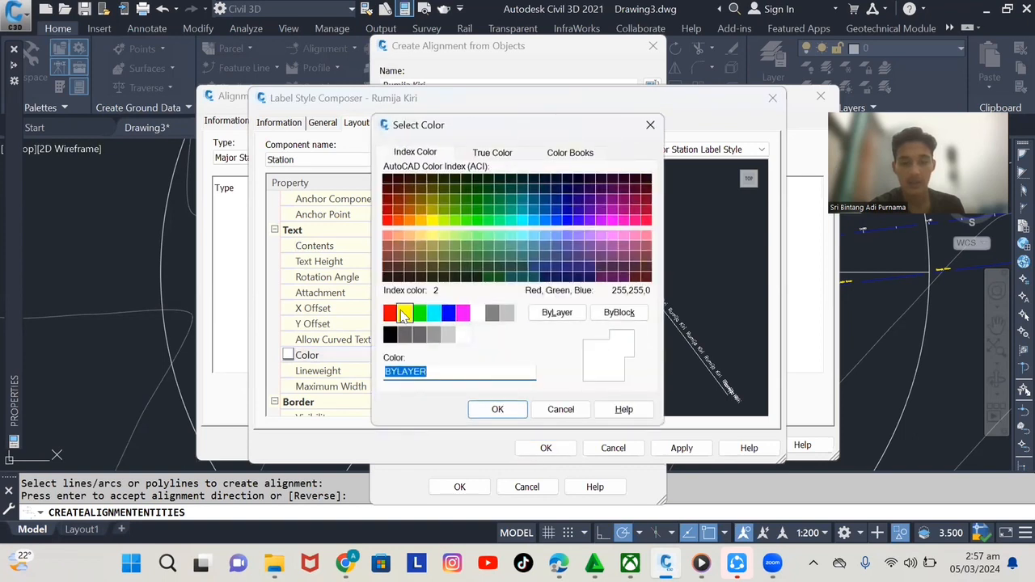
click(411, 313)
click(479, 407)
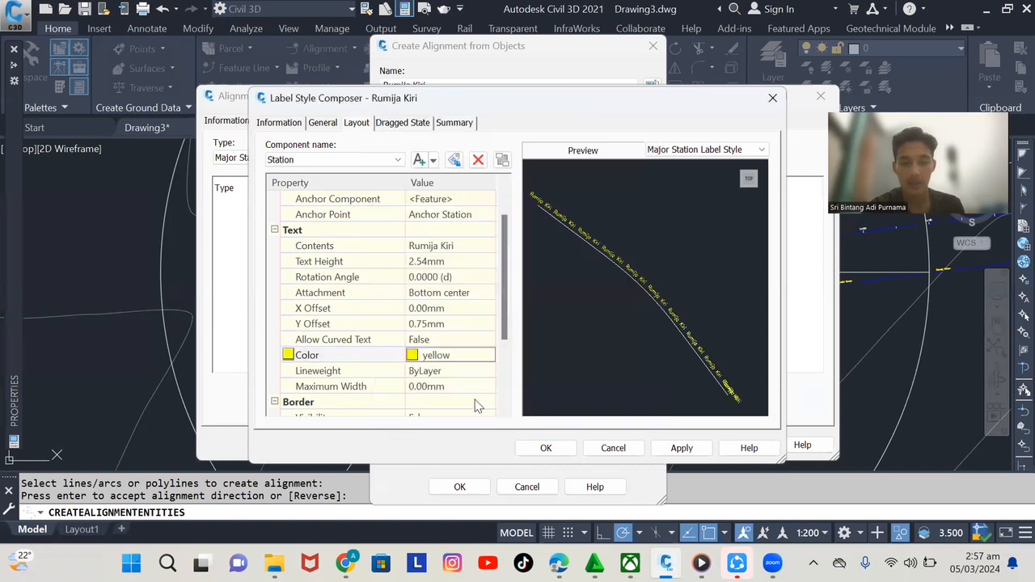
scroll(434, 326, down, 2)
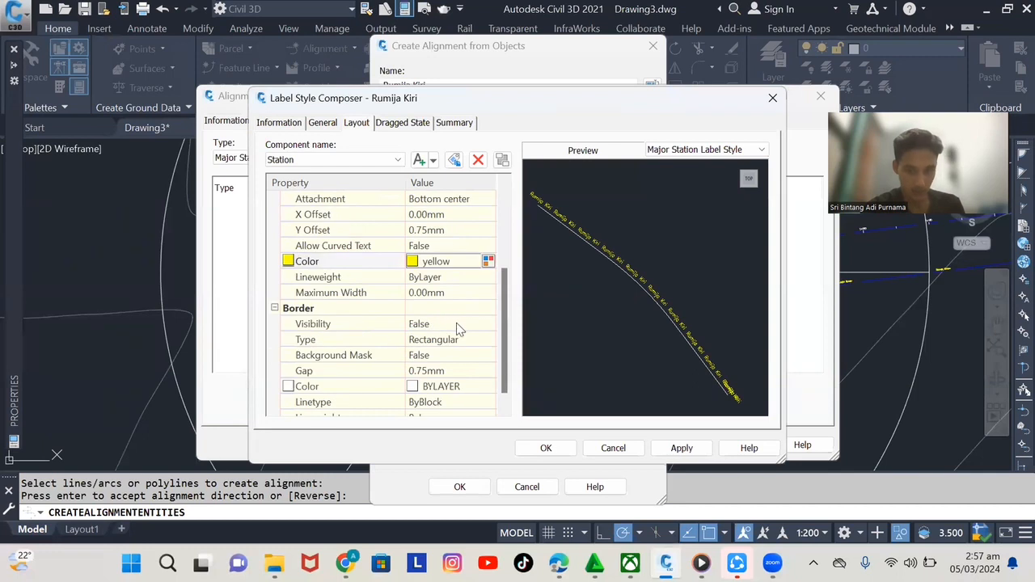
scroll(412, 346, down, 1)
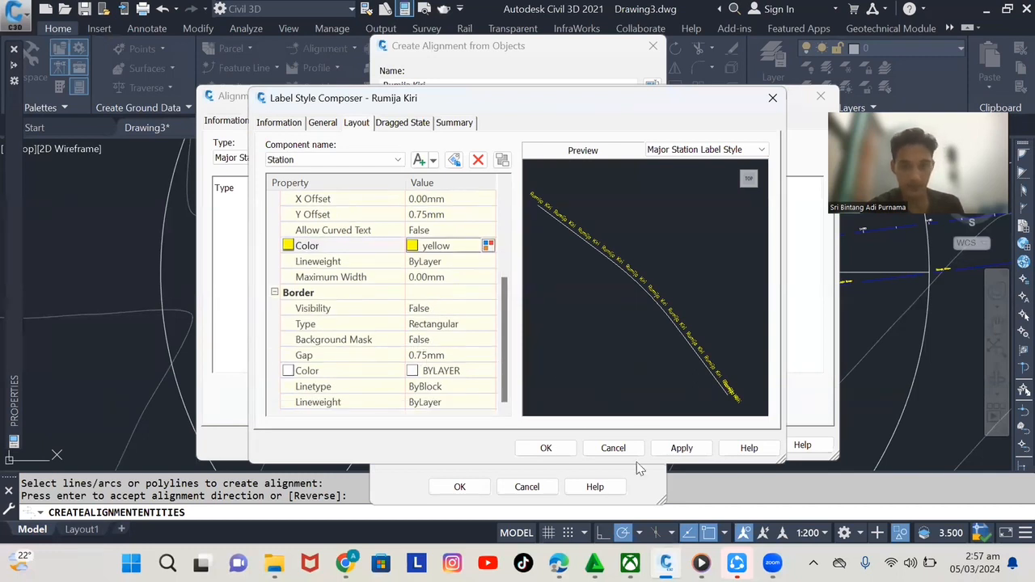
click(566, 449)
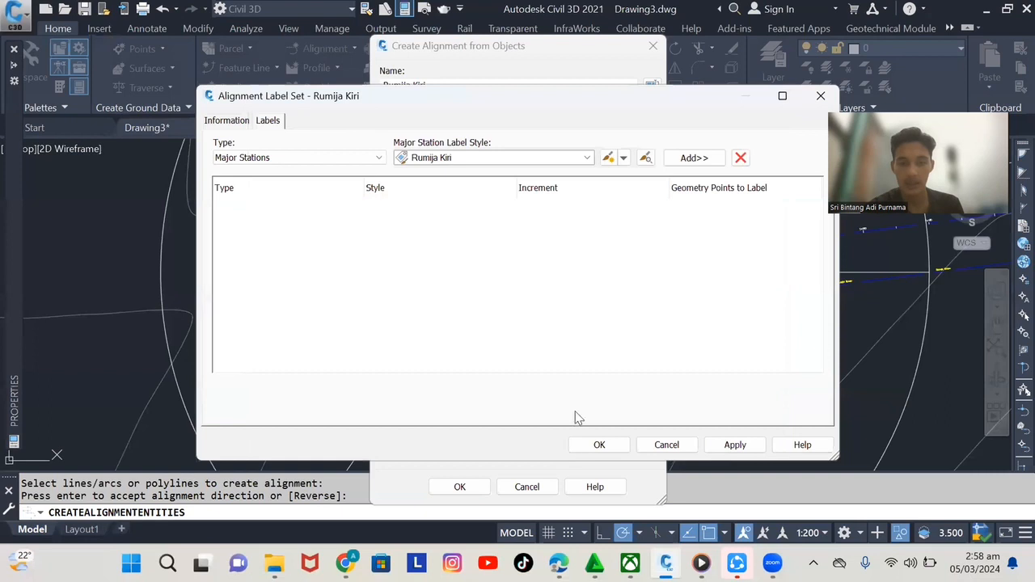
- Add major station labels in the Rumija Kiri style with a 30 m increment to the set, and create the Rumija Kiri alignment
click(700, 160)
double_click(528, 206)
drag(531, 208, 508, 208)
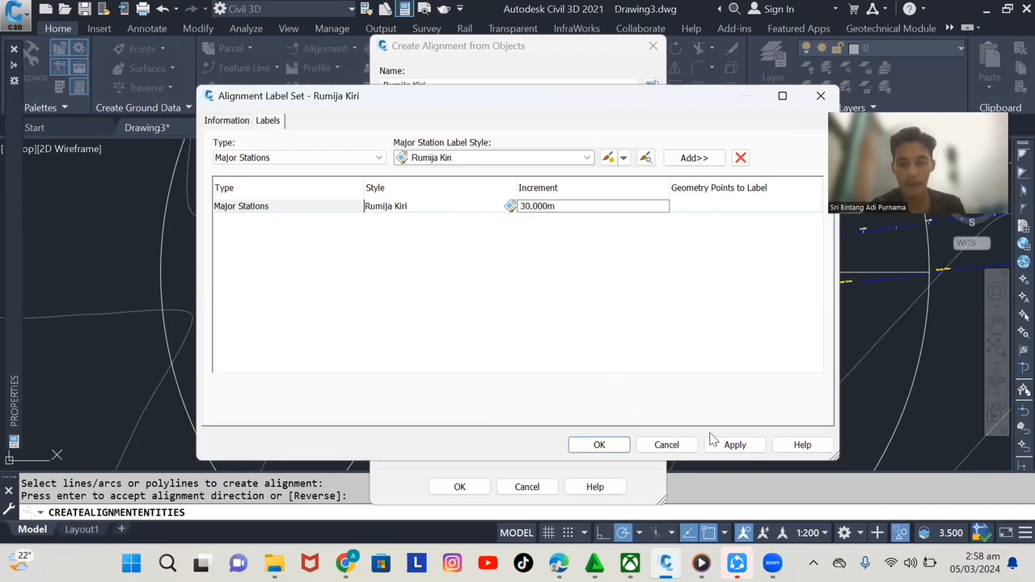
click(611, 446)
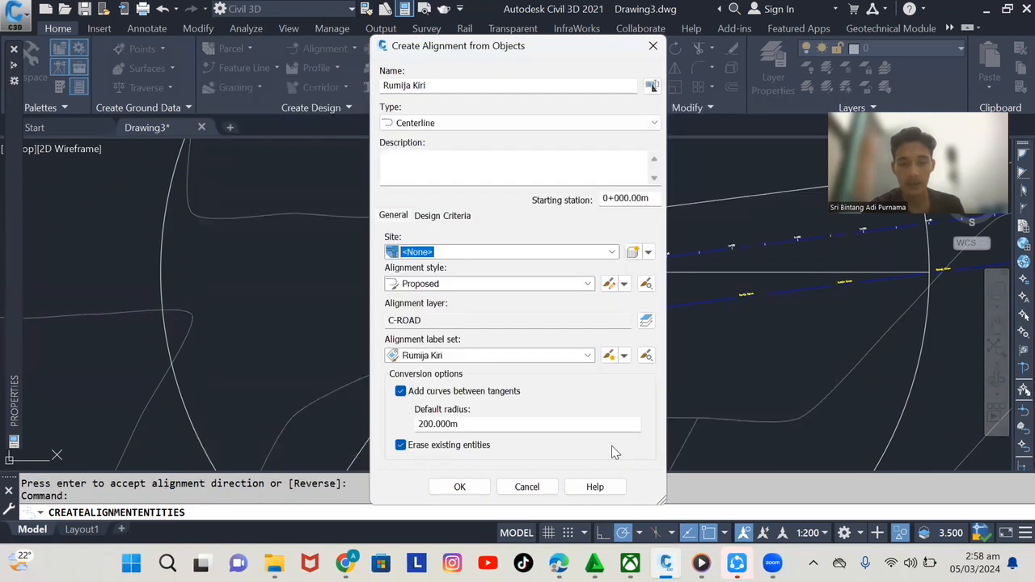
click(460, 489)
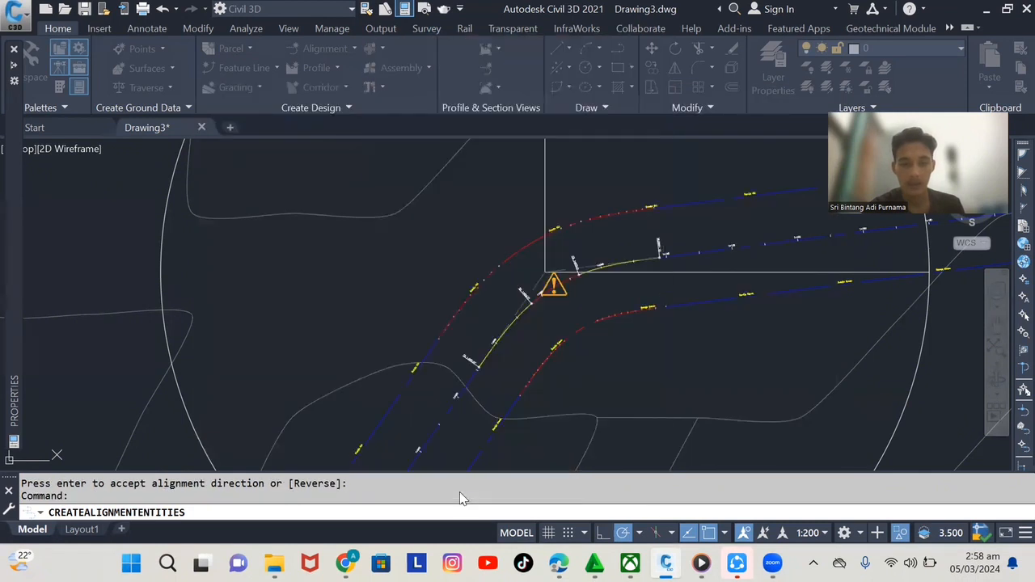
right_click(443, 250)
- Examine both offset alignments and their labels along the road from the curve to its starting point
scroll(474, 173, down, 4)
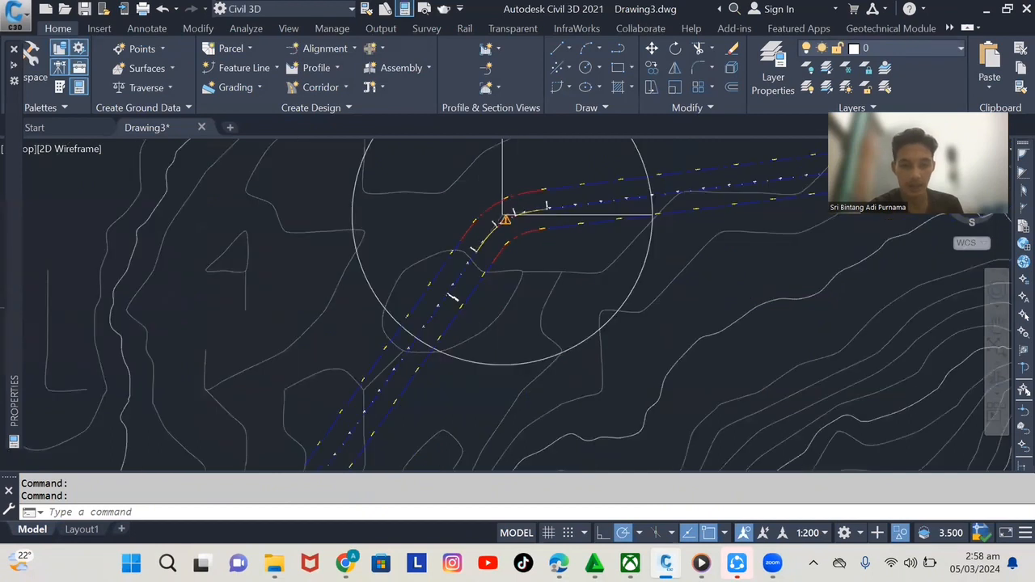
scroll(478, 178, down, 4)
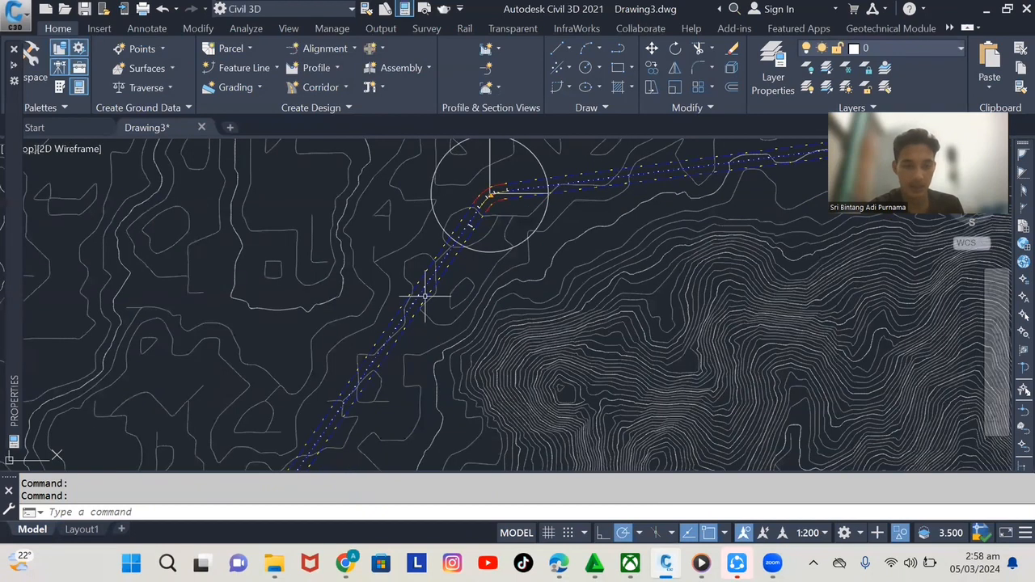
middle_drag(370, 422, 522, 149)
scroll(347, 254, up, 5)
scroll(347, 232, down, 3)
scroll(527, 330, up, 2)
scroll(447, 304, up, 5)
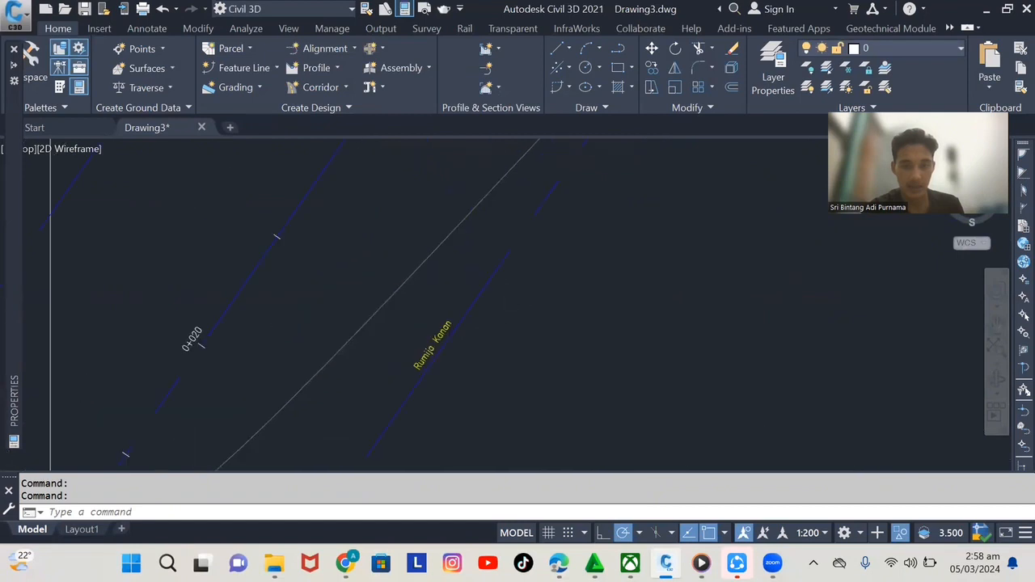
scroll(416, 326, down, 7)
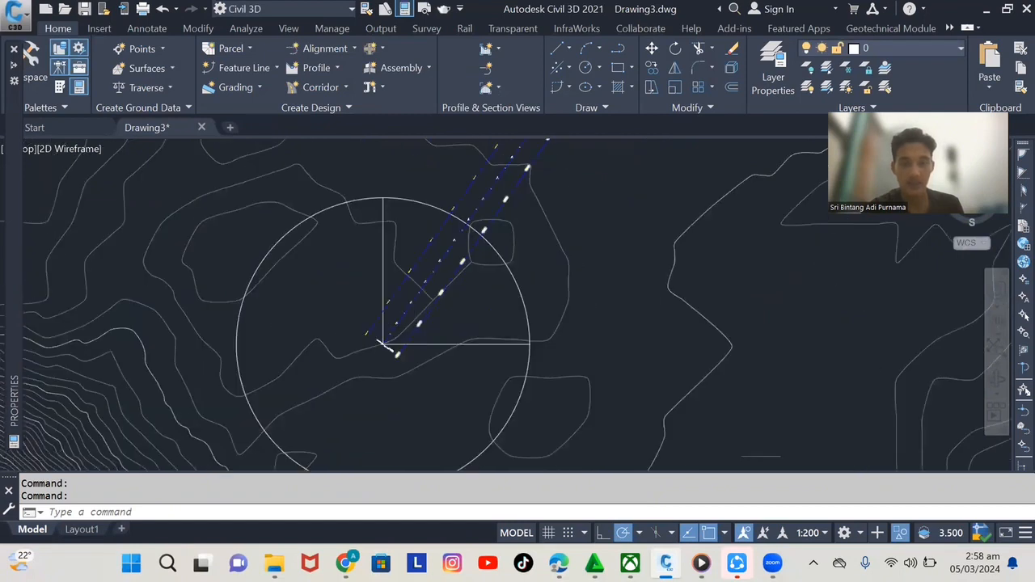
scroll(416, 317, down, 4)
middle_drag(519, 269, 439, 366)
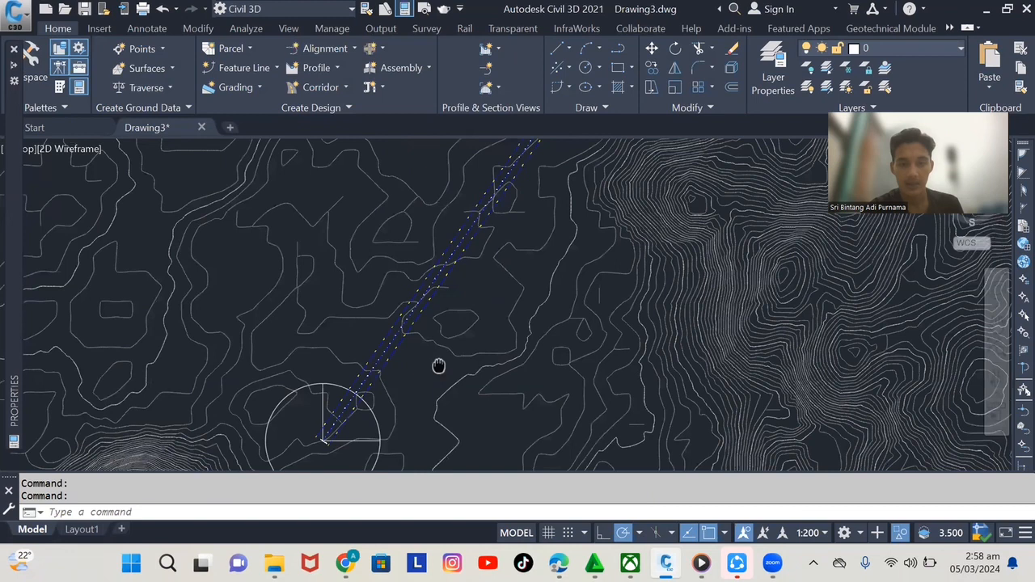
- Inspect the Rumija Kanan and Rumija Kiri lines and their labels around the road's starting point
scroll(388, 316, up, 6)
scroll(409, 248, down, 4)
scroll(435, 214, down, 3)
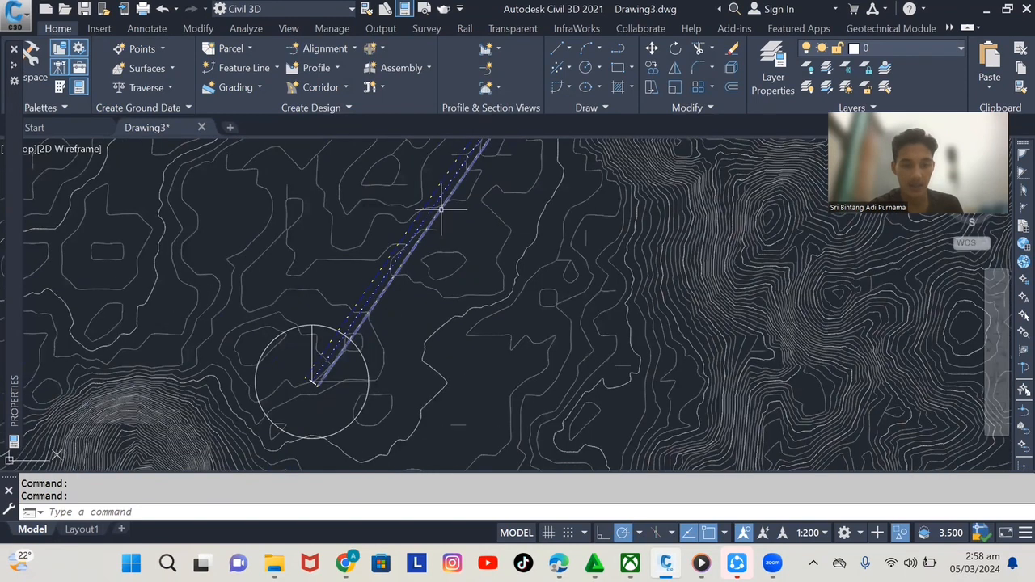
scroll(441, 209, up, 6)
scroll(450, 229, down, 4)
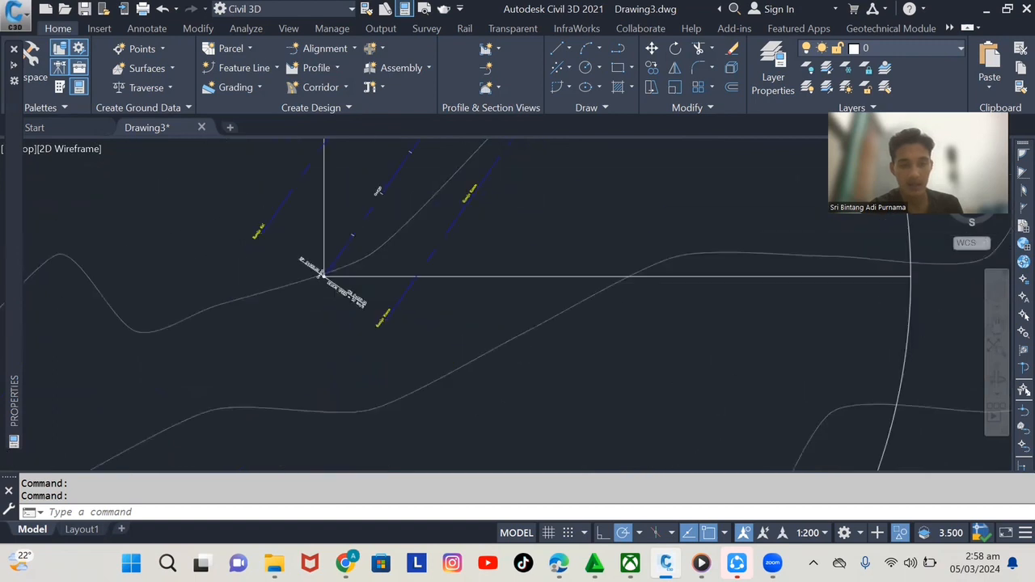
scroll(391, 351, down, 3)
scroll(432, 273, up, 3)
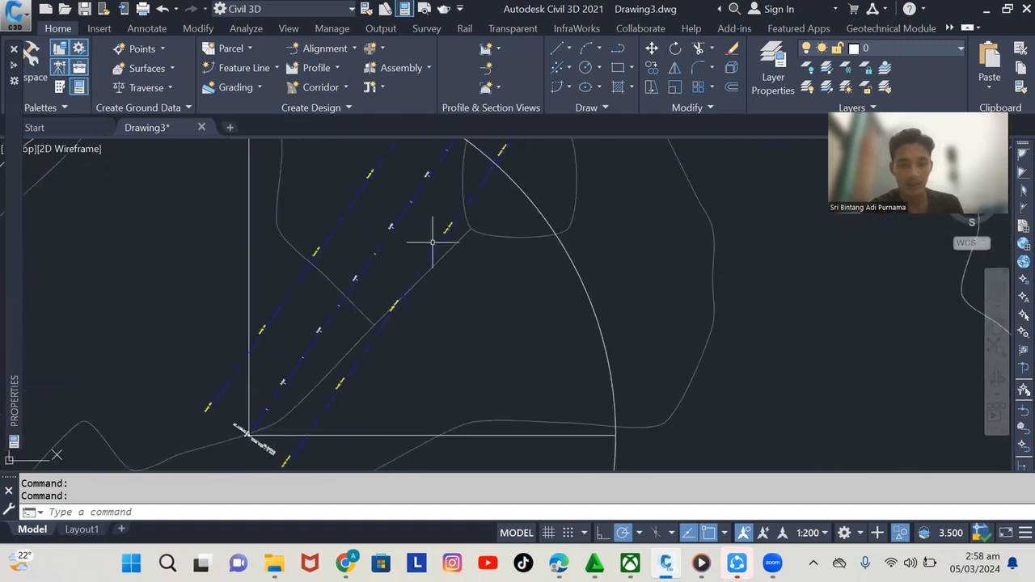
scroll(431, 249, up, 4)
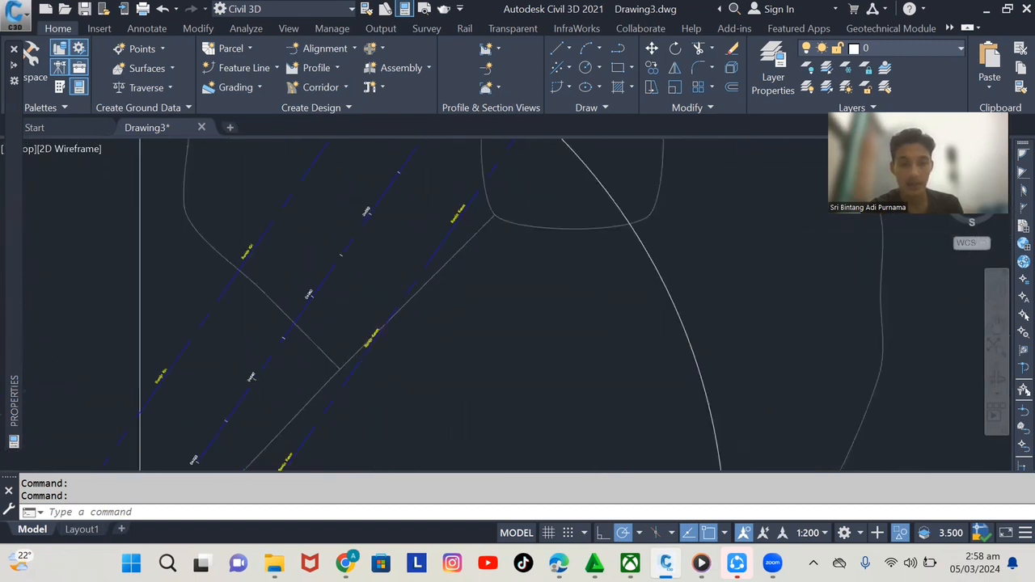
click(441, 261)
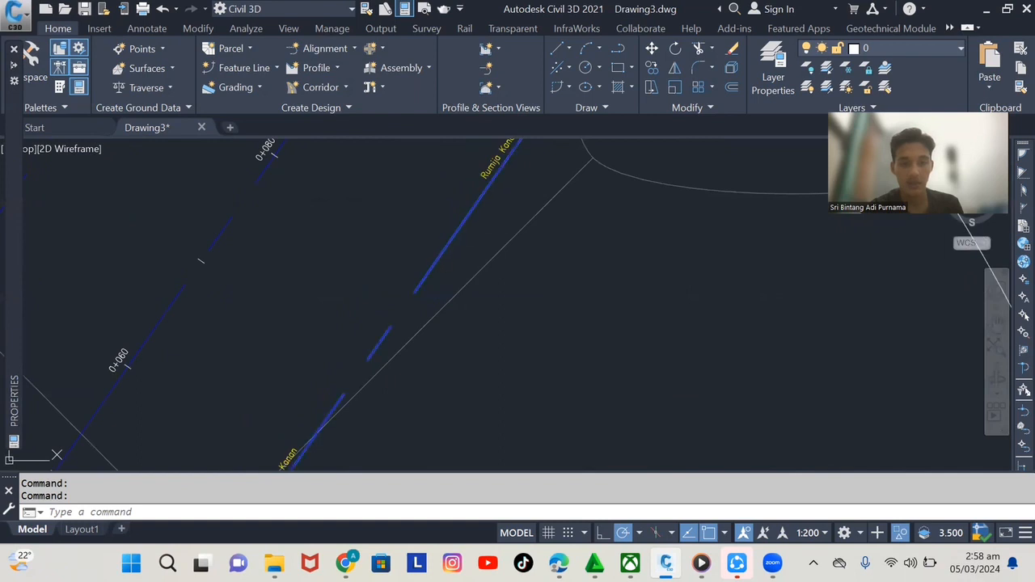
right_click(436, 258)
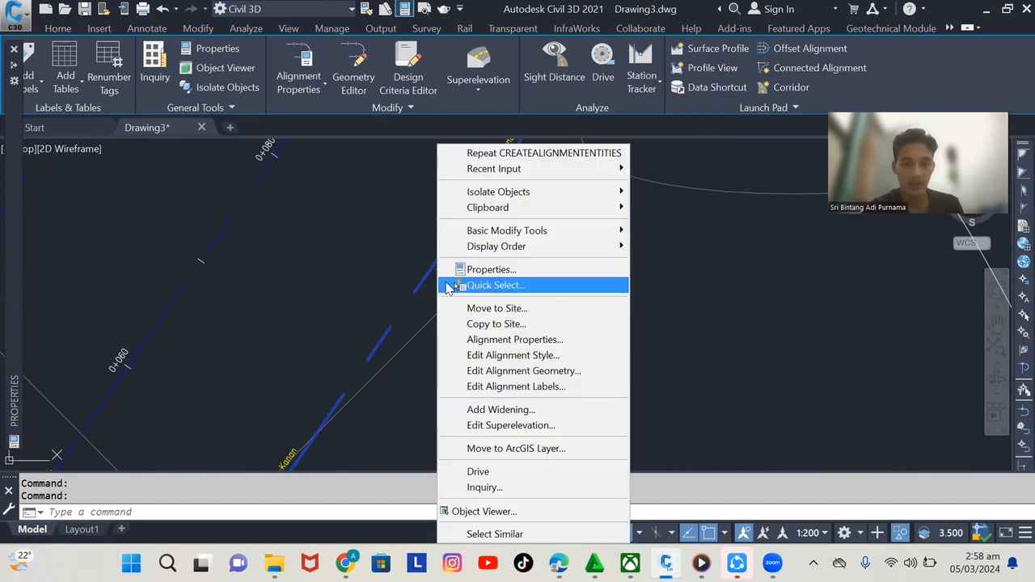
click(501, 388)
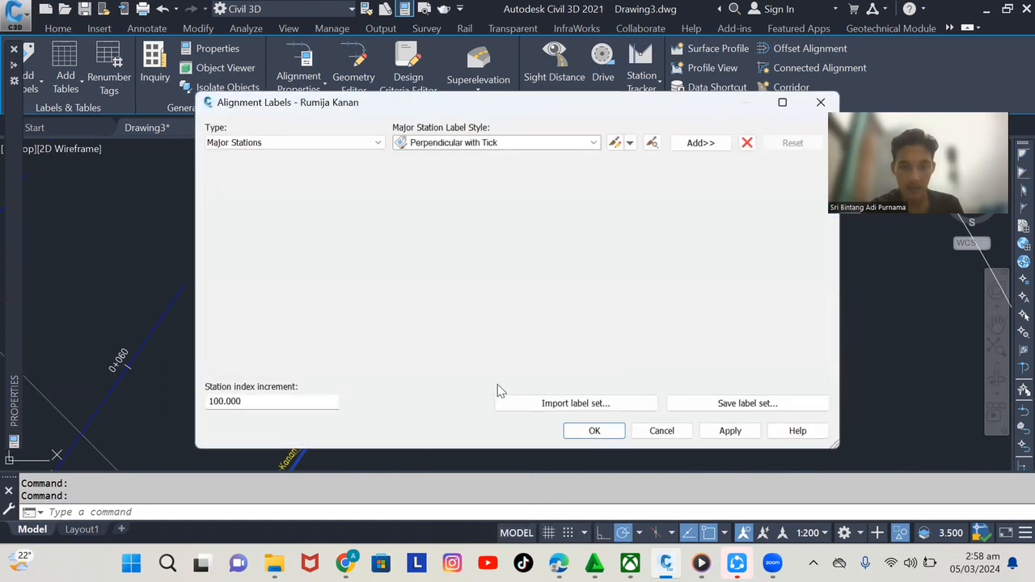
click(821, 102)
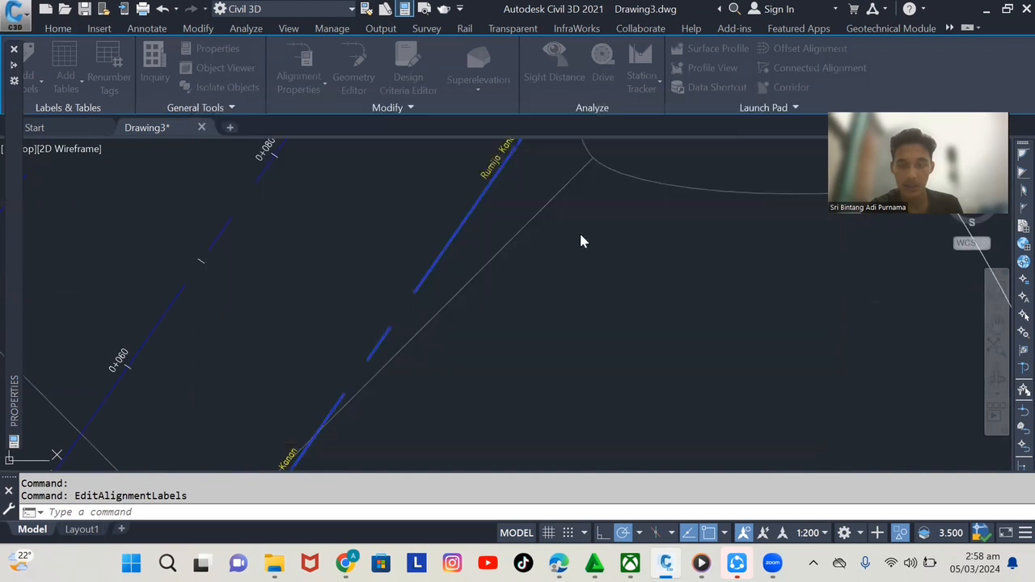
- Open the Rumija Kanan alignment's Proposed style and set its plan-view Line component color to green
click(415, 280)
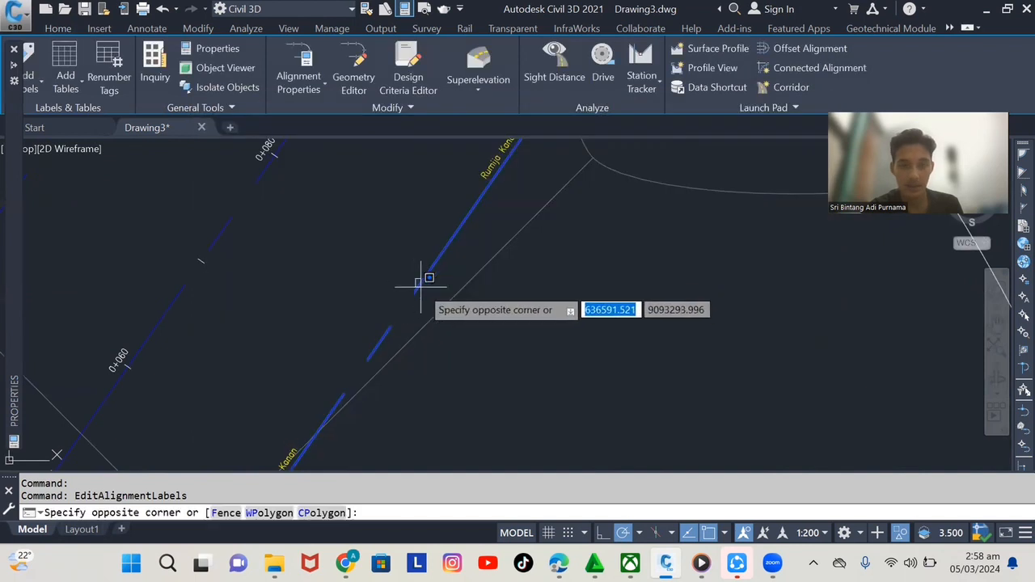
click(422, 289)
right_click(416, 282)
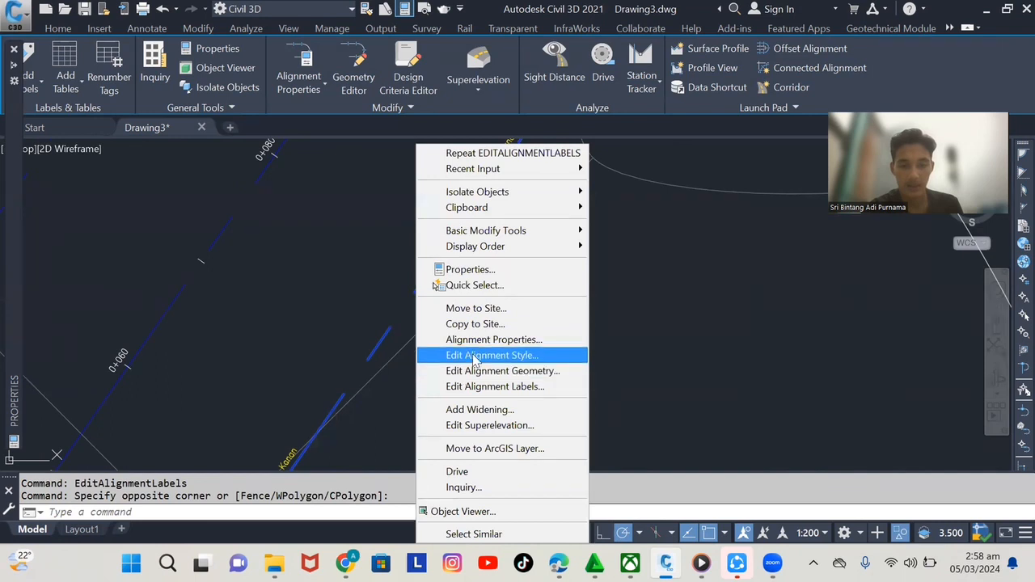
click(475, 358)
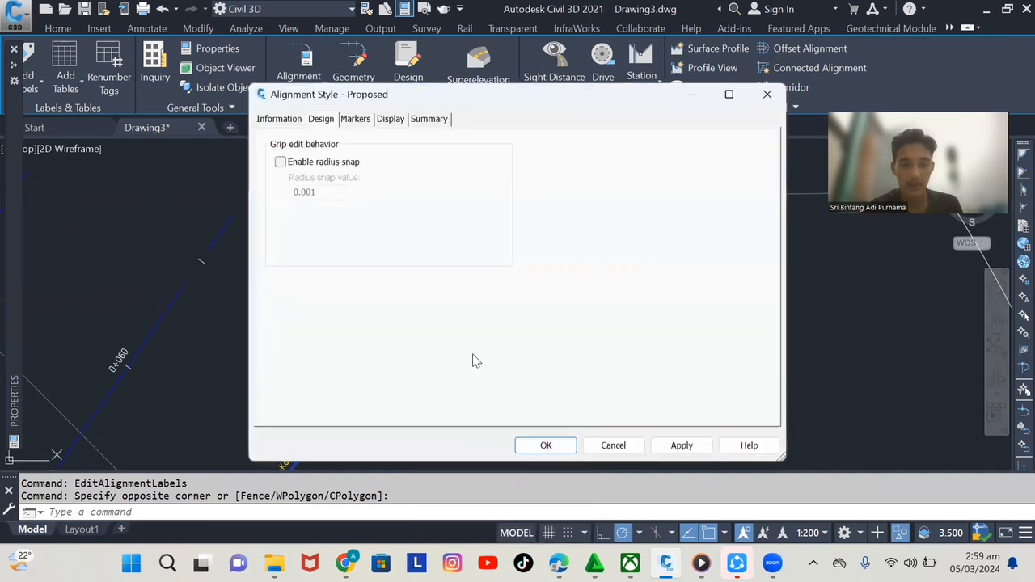
click(392, 120)
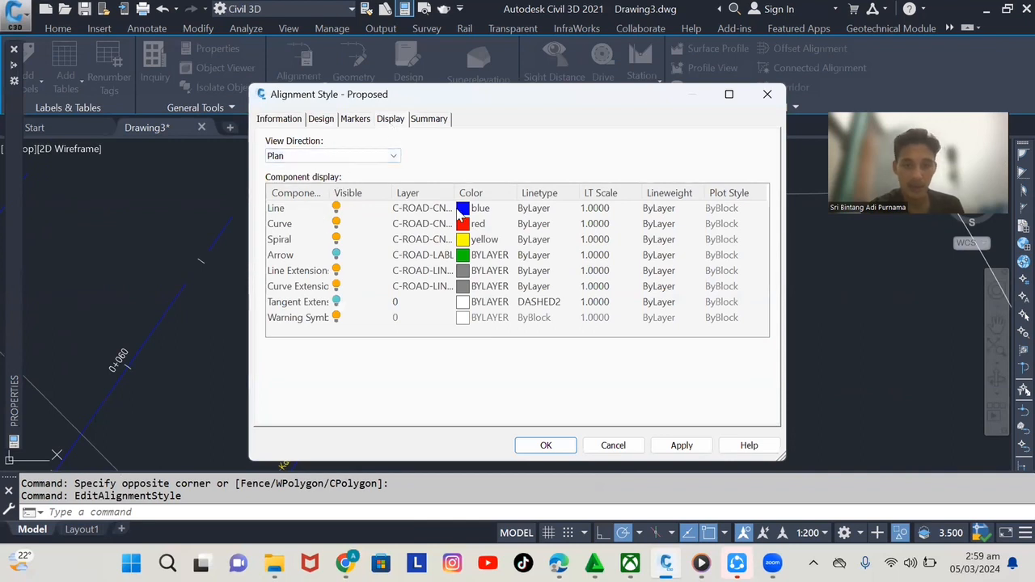
click(462, 210)
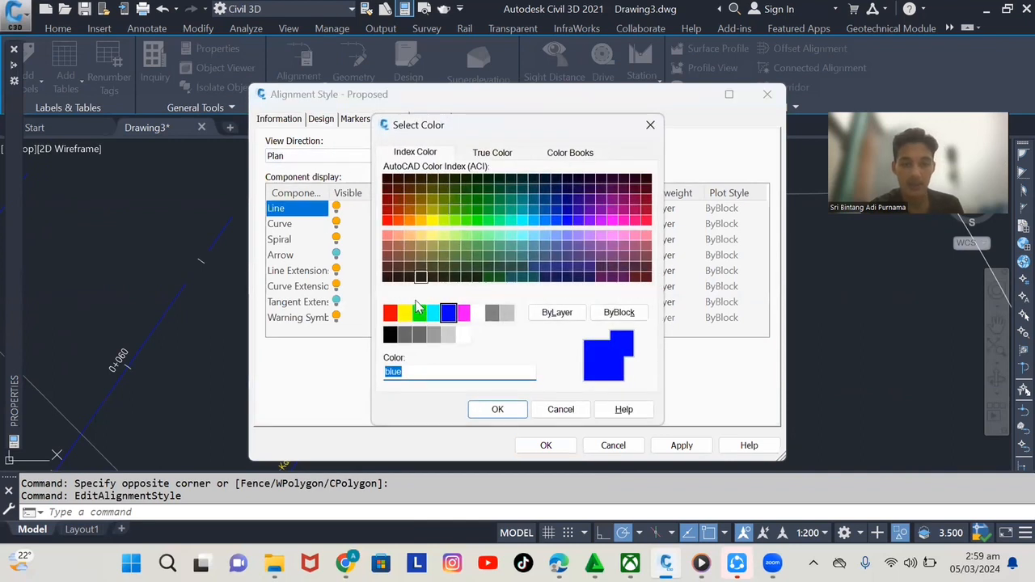
click(419, 312)
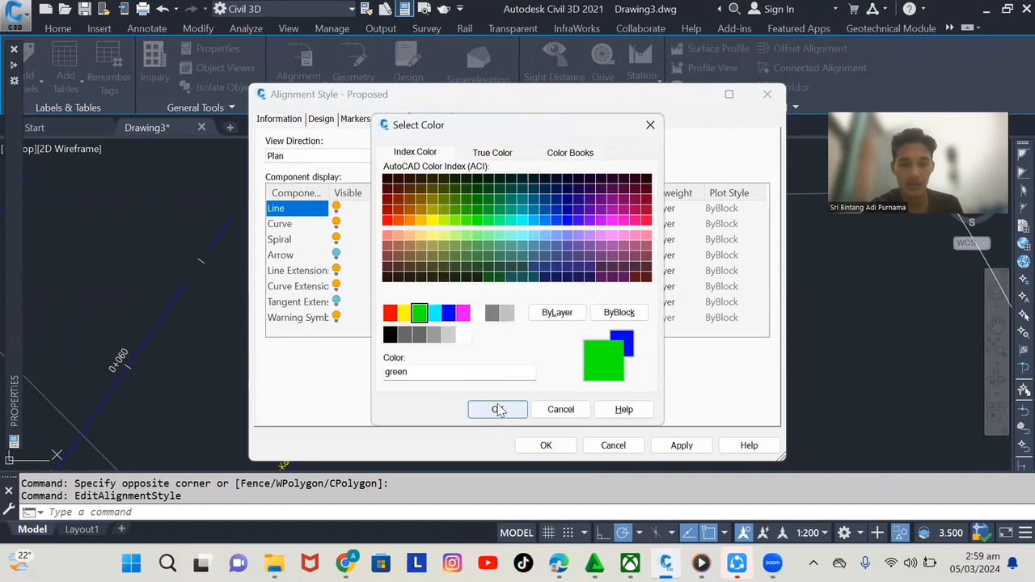
click(499, 410)
click(677, 447)
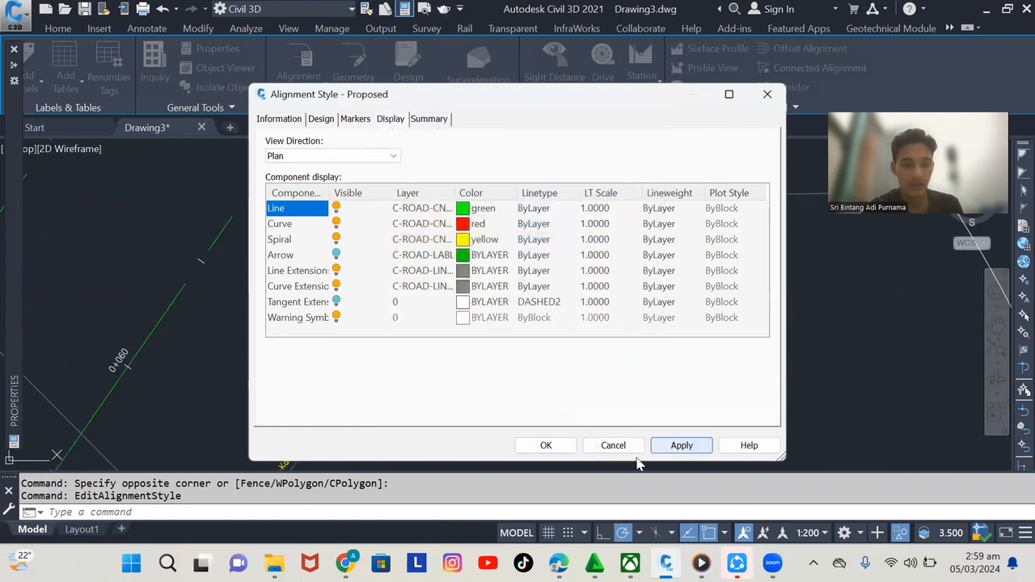
click(546, 446)
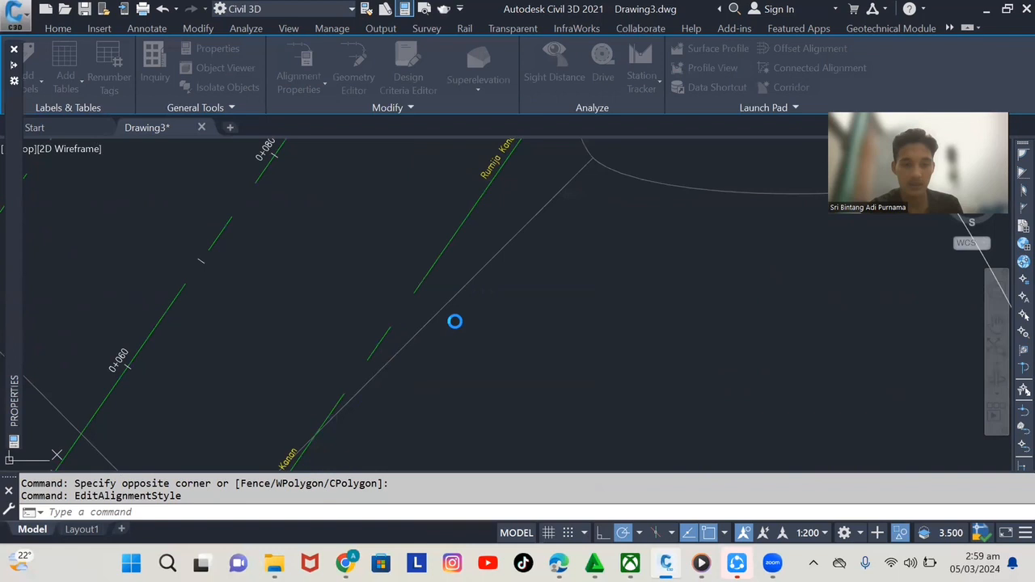
- Edit the centerline alignment's Proposed style and set its plan-view Line component color to red
scroll(475, 320, down, 2)
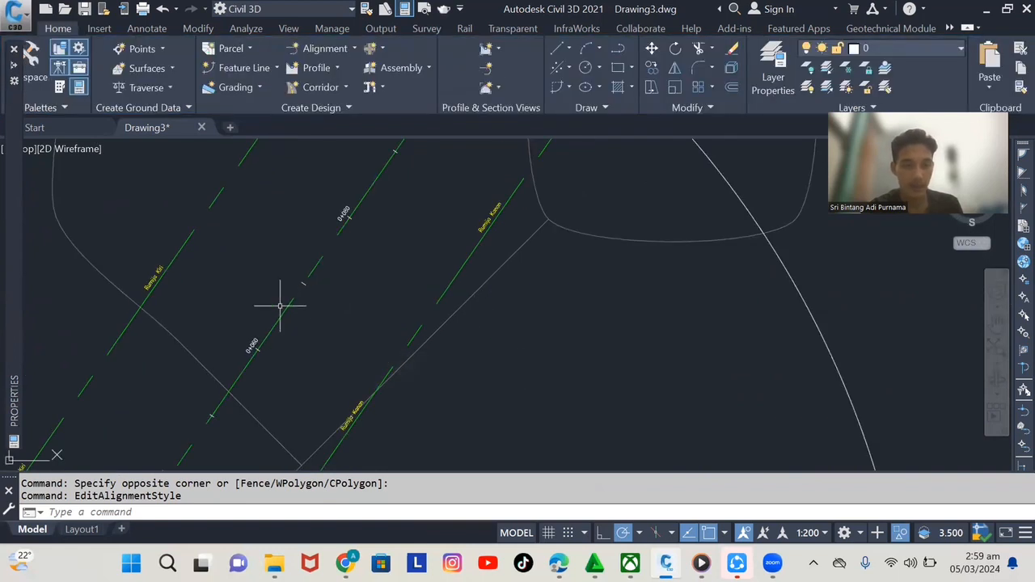
scroll(279, 305, up, 3)
scroll(331, 284, down, 2)
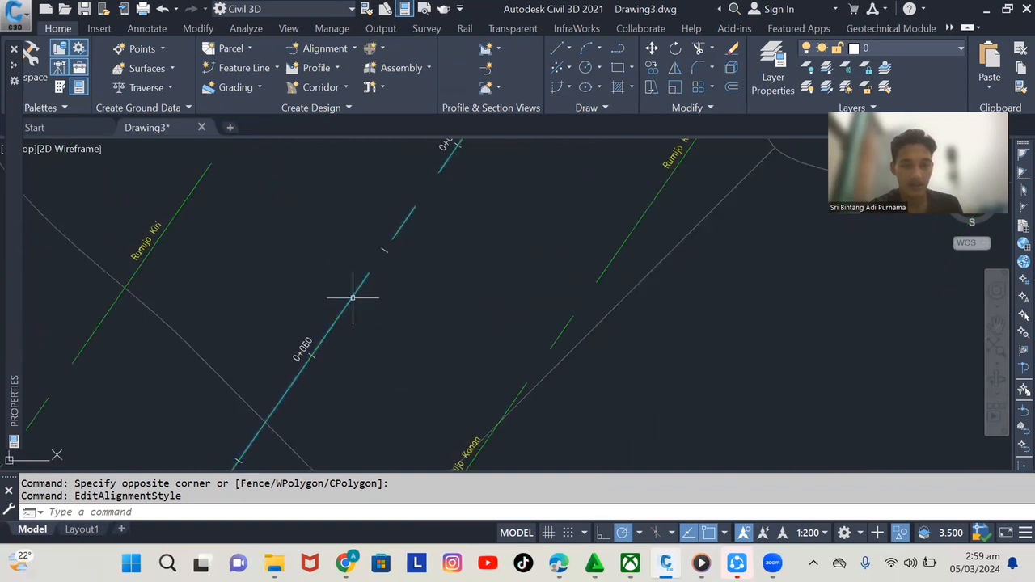
click(353, 297)
right_click(357, 297)
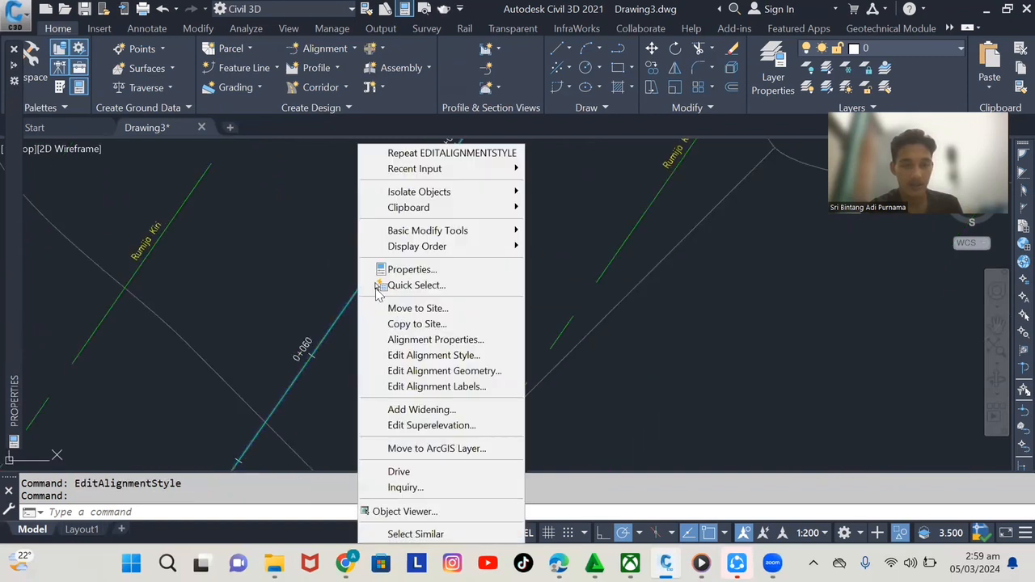
click(411, 358)
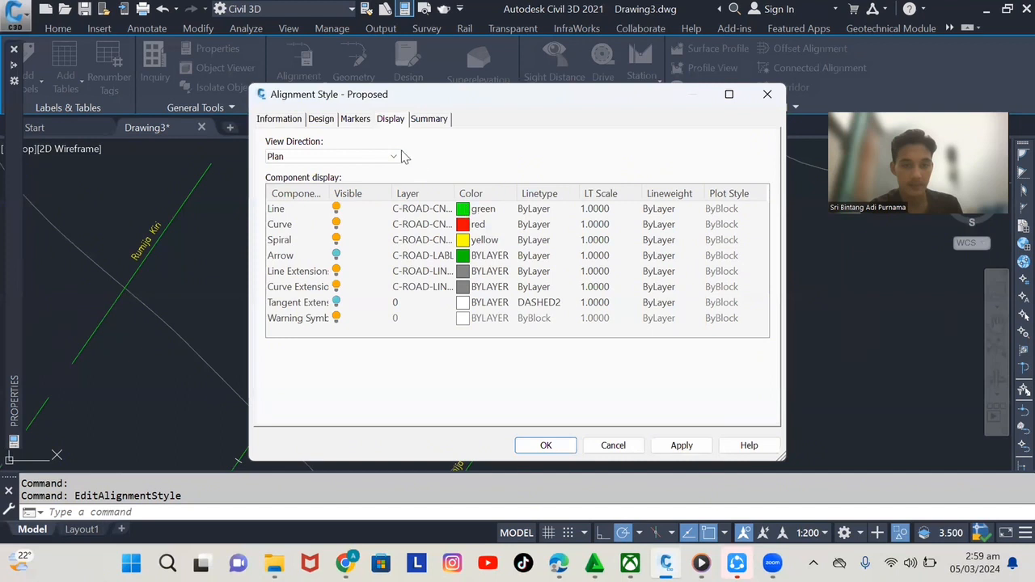
click(463, 209)
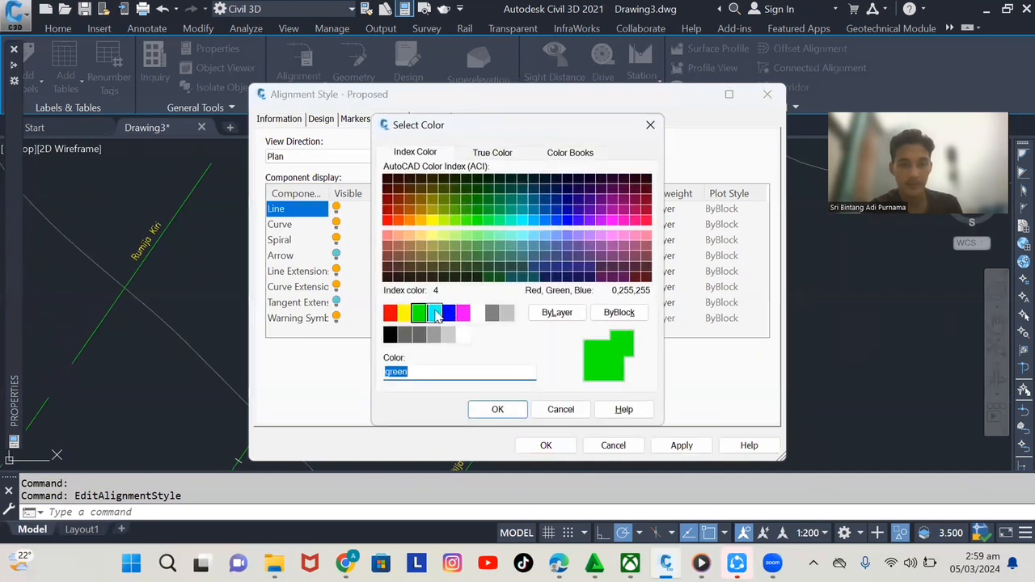
click(390, 312)
click(492, 410)
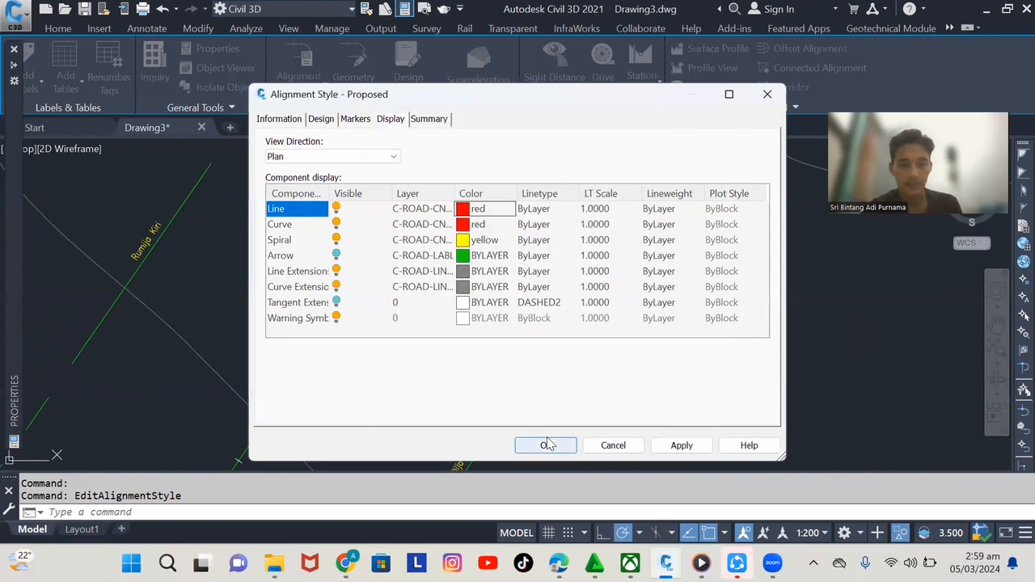
click(546, 444)
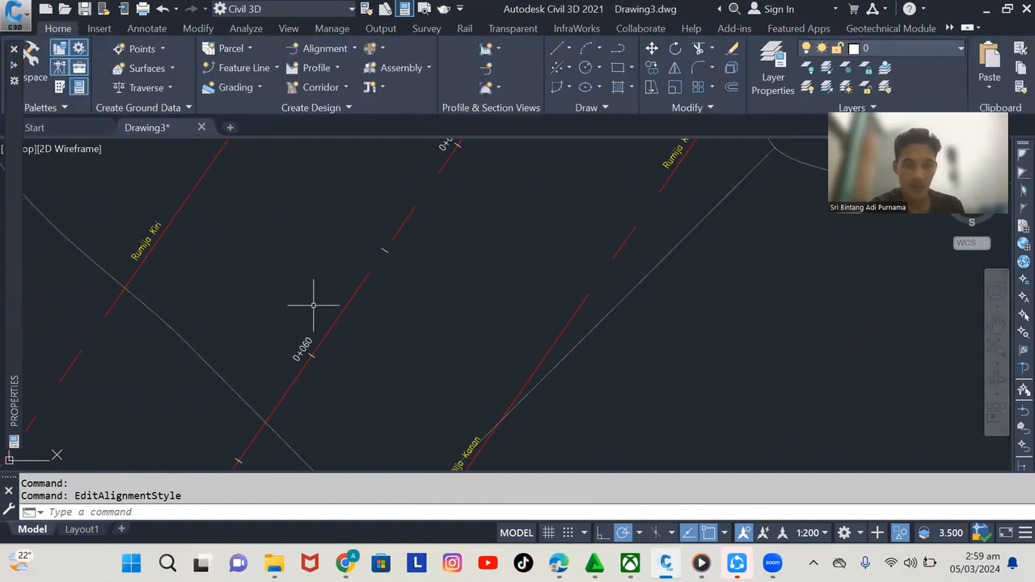
- Examine the recolored centerline and offset alignments, including the station and design speed labels at the road's starting point
scroll(308, 296, down, 6)
scroll(333, 287, up, 5)
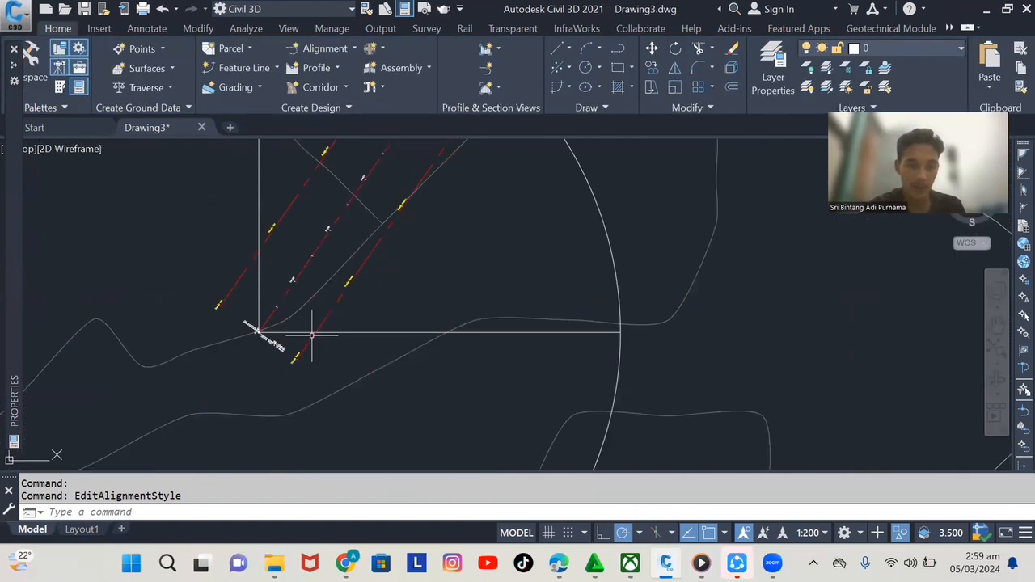
scroll(226, 287, up, 3)
scroll(227, 288, down, 5)
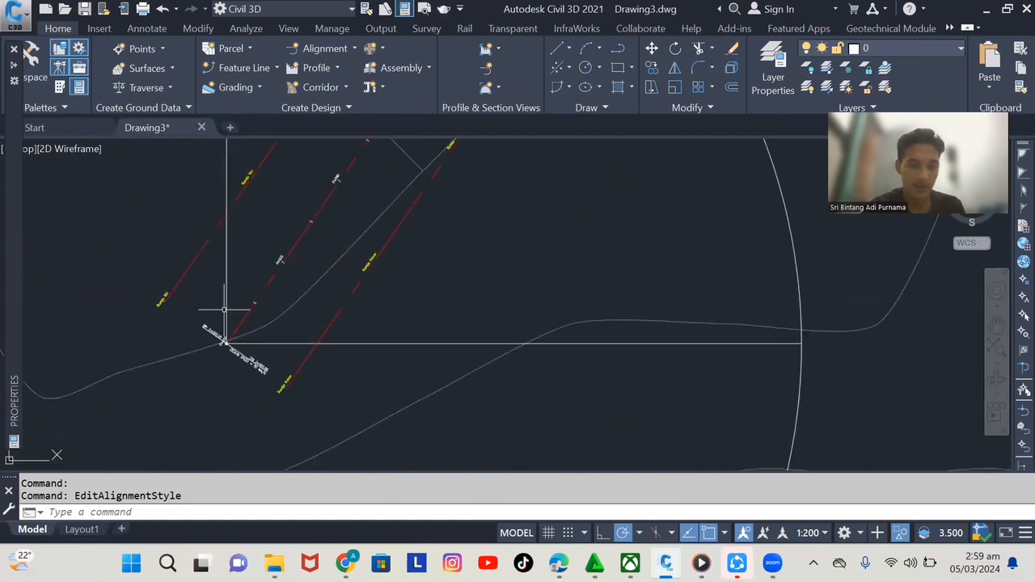
scroll(246, 352, up, 4)
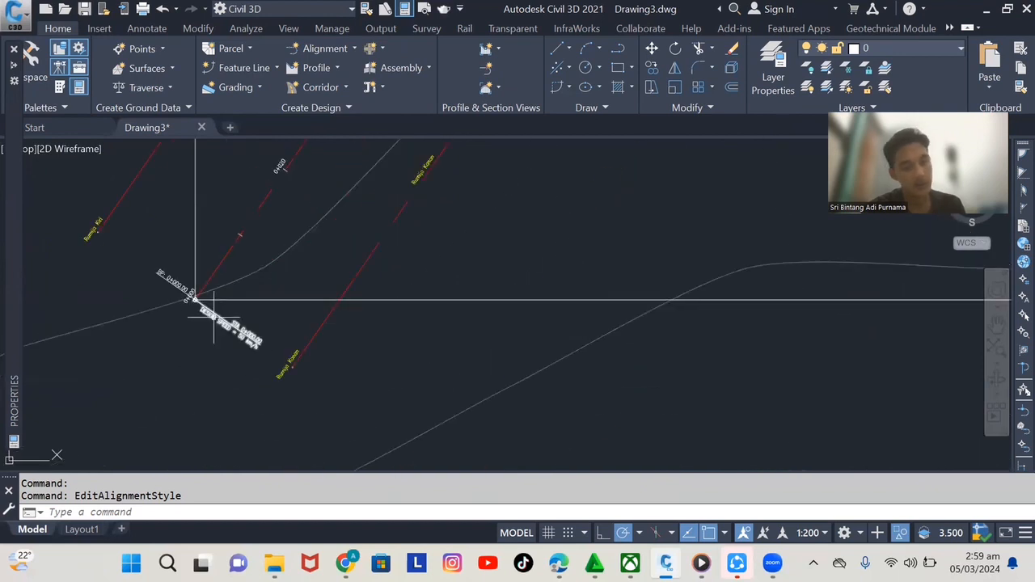
scroll(194, 298, up, 4)
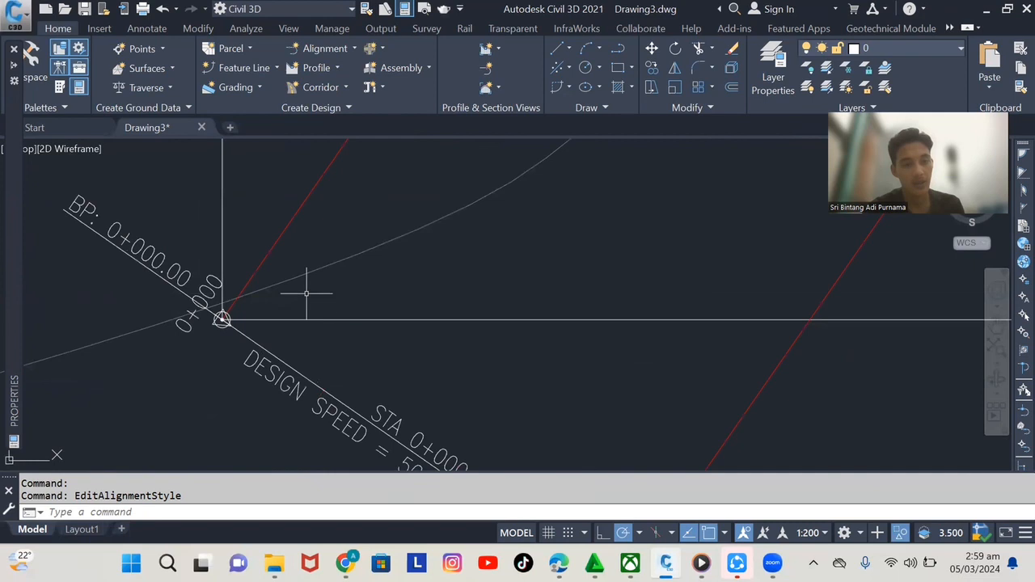
scroll(283, 283, down, 3)
scroll(321, 370, up, 3)
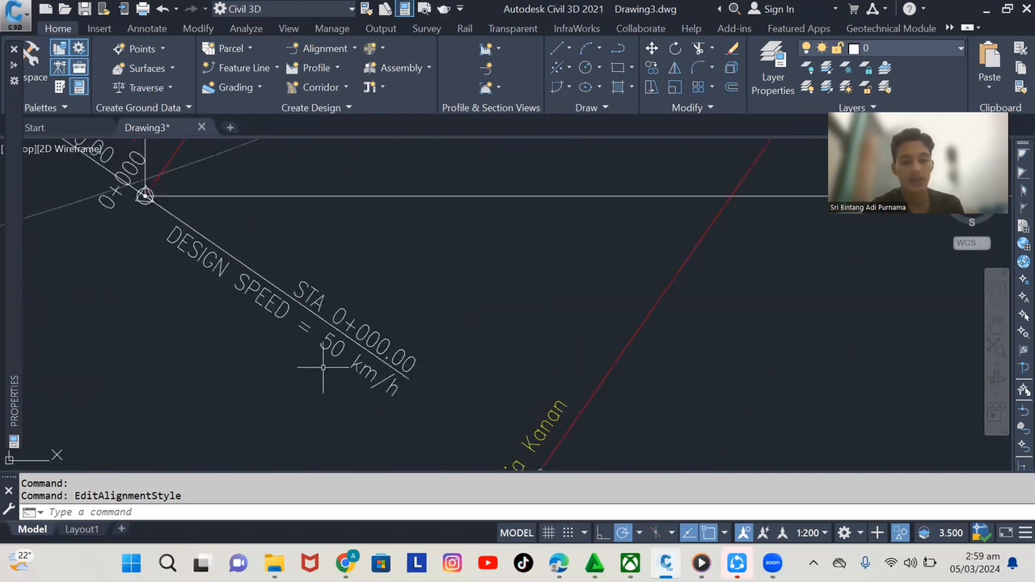
scroll(267, 315, down, 5)
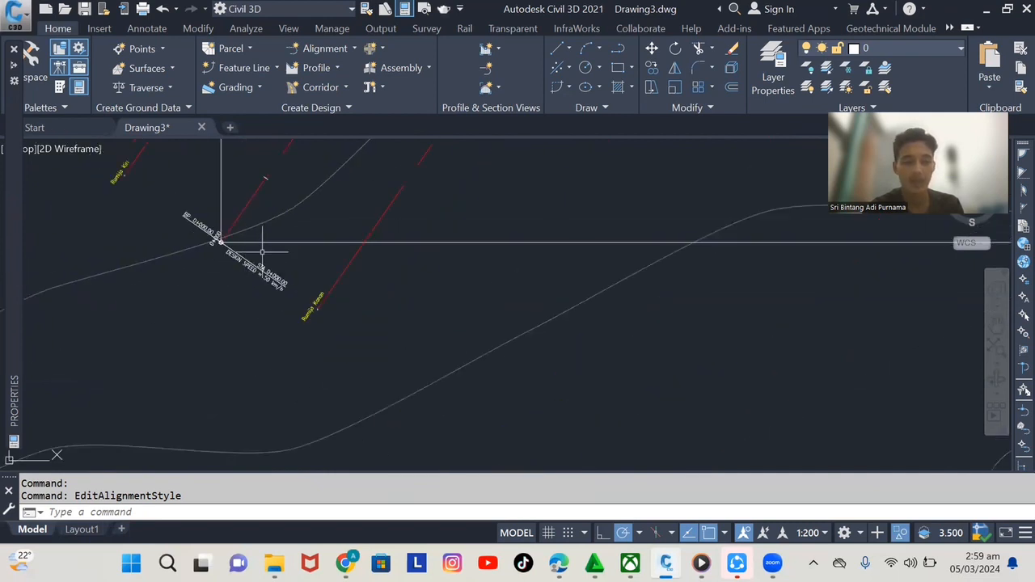
scroll(262, 235, up, 2)
middle_drag(428, 277, 354, 353)
scroll(400, 255, down, 4)
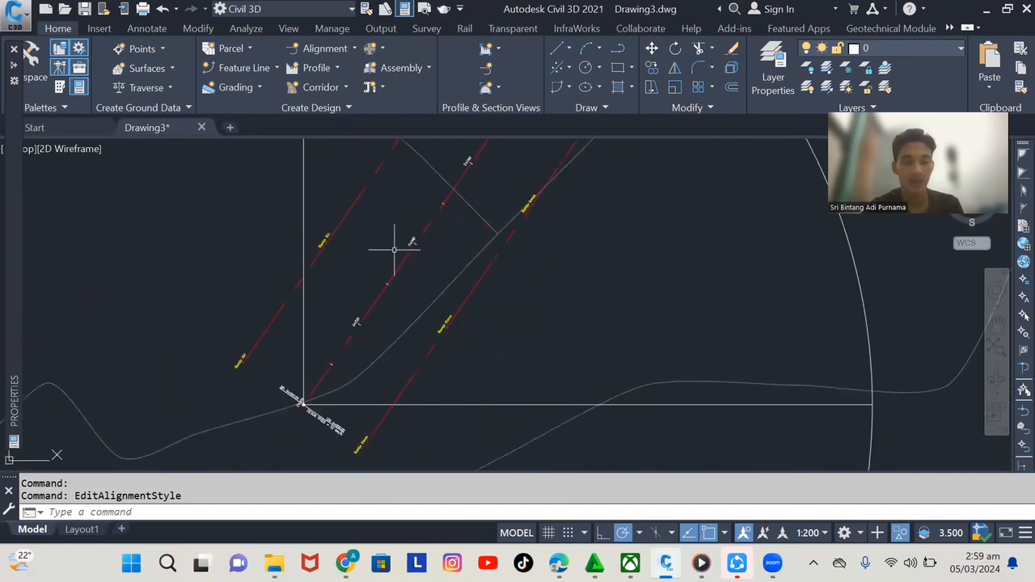
middle_drag(424, 210, 407, 217)
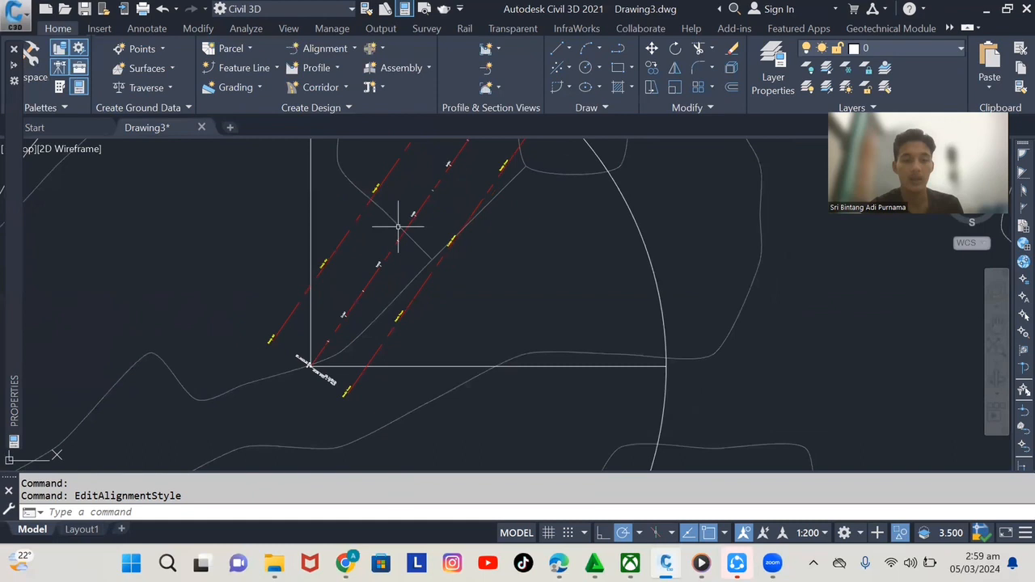
scroll(382, 287, up, 5)
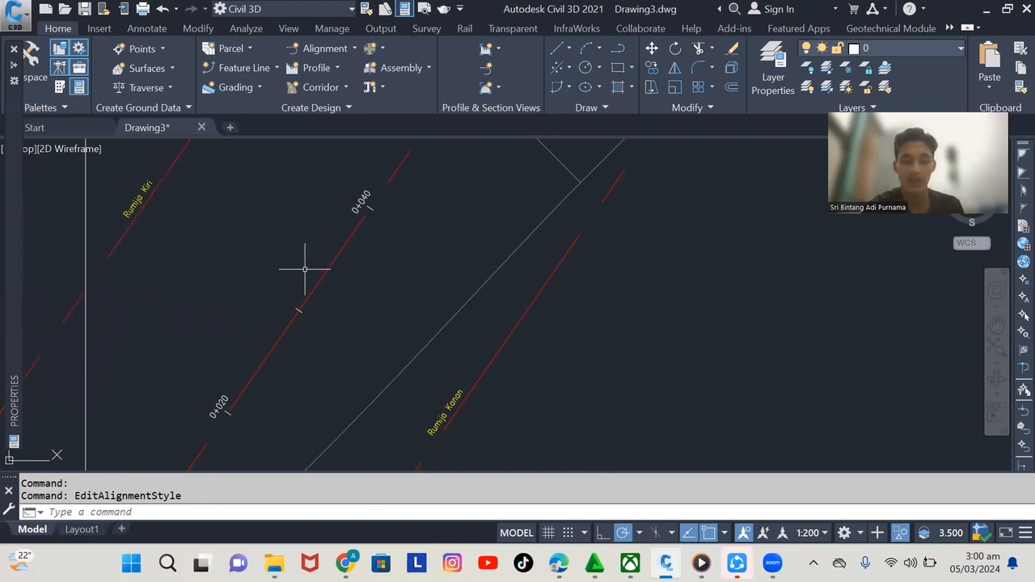
scroll(305, 269, down, 3)
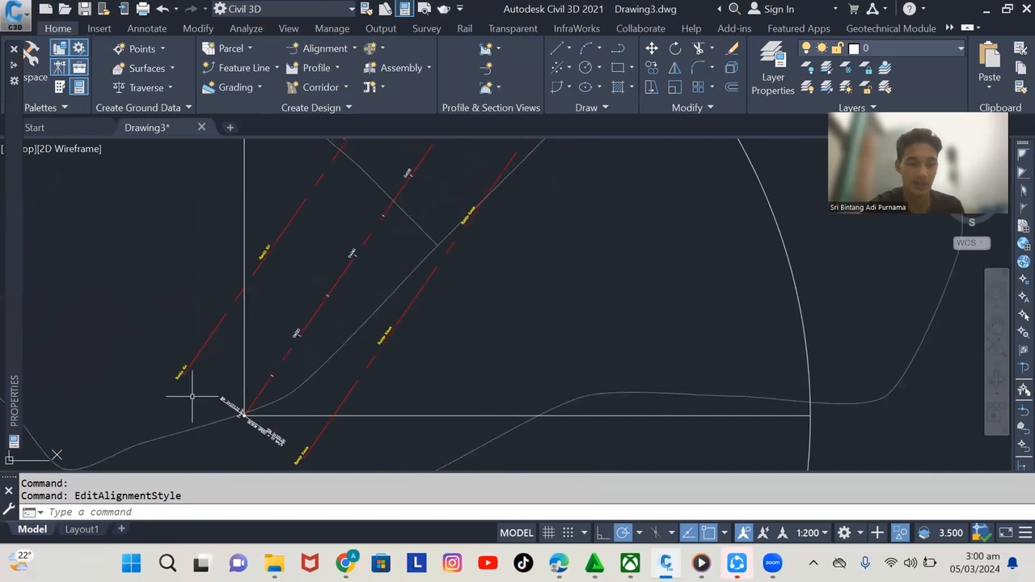
scroll(283, 445, up, 2)
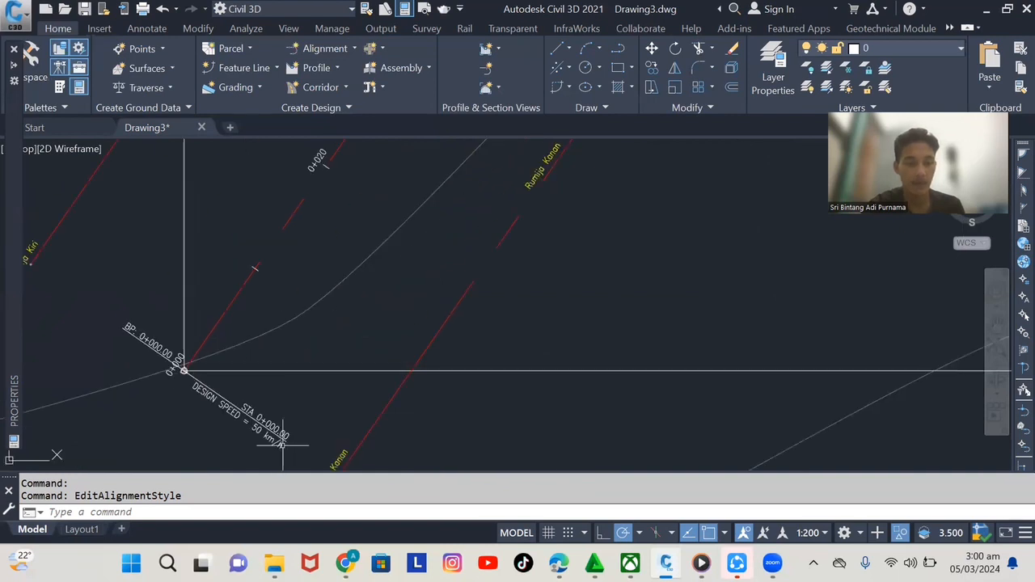
scroll(245, 450, down, 3)
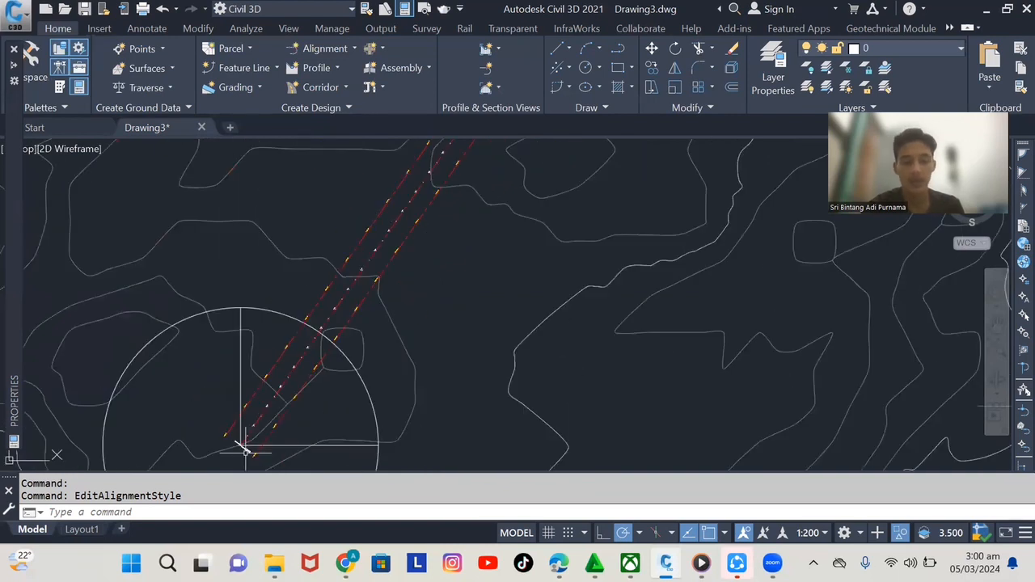
- Examine the road's first bend, checking its curve station labels, the Rumija Kanan and Rumija Kiri offset lines, and the design speed label before the curve
scroll(244, 450, down, 2)
scroll(406, 190, up, 3)
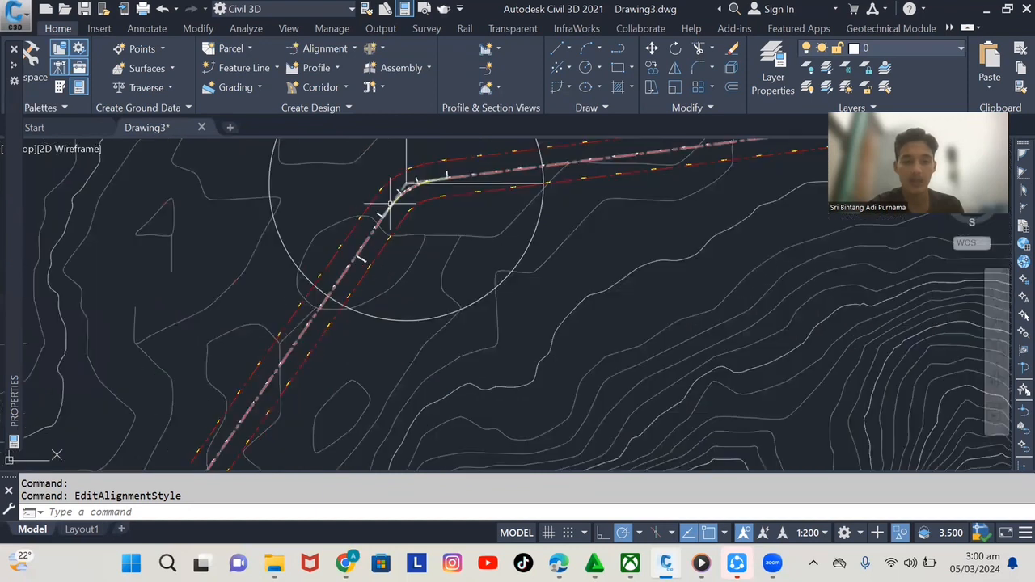
scroll(391, 196, up, 5)
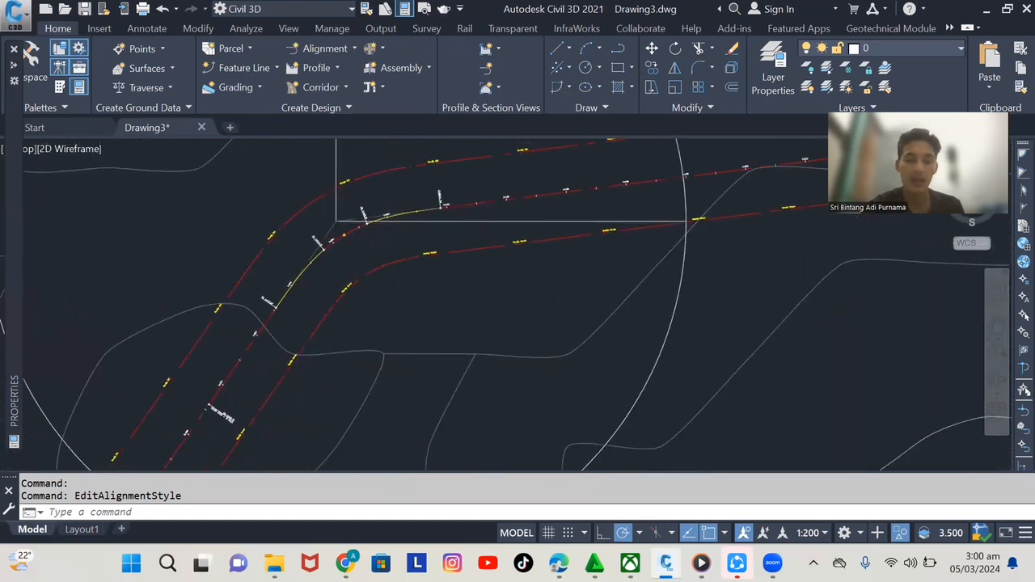
scroll(328, 267, up, 3)
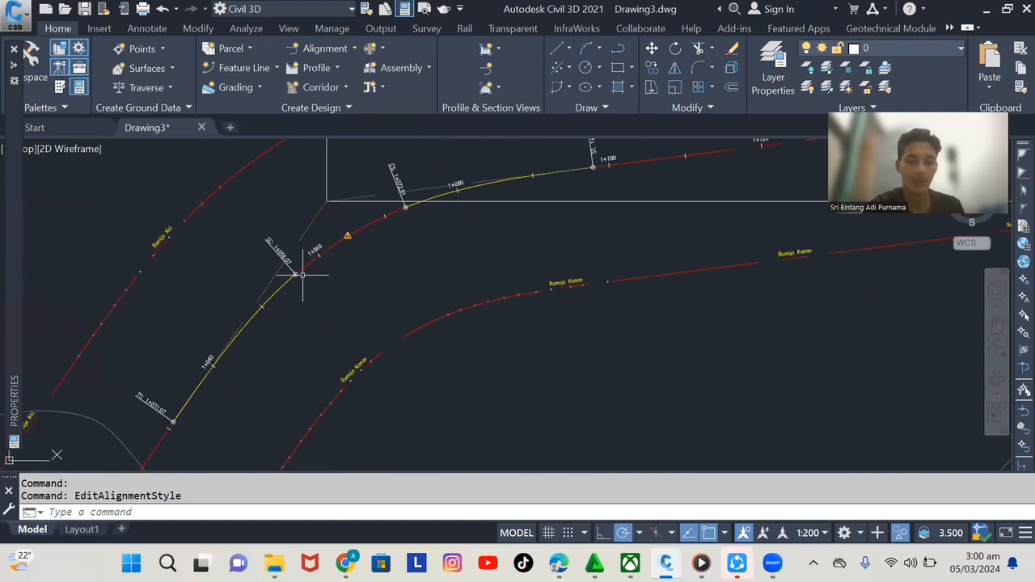
middle_drag(270, 284, 414, 190)
scroll(414, 190, down, 2)
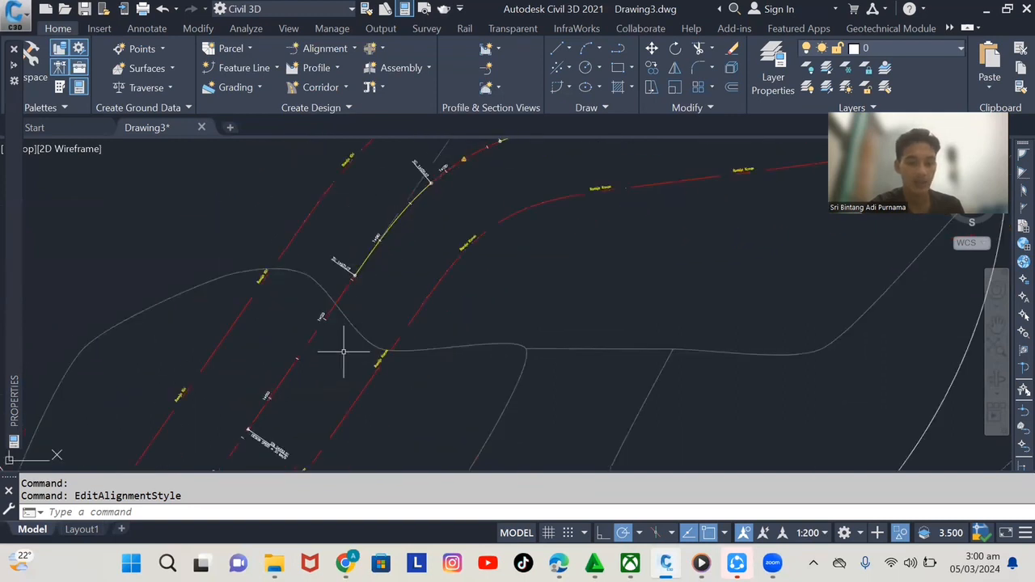
middle_drag(345, 351, 415, 247)
scroll(342, 349, up, 4)
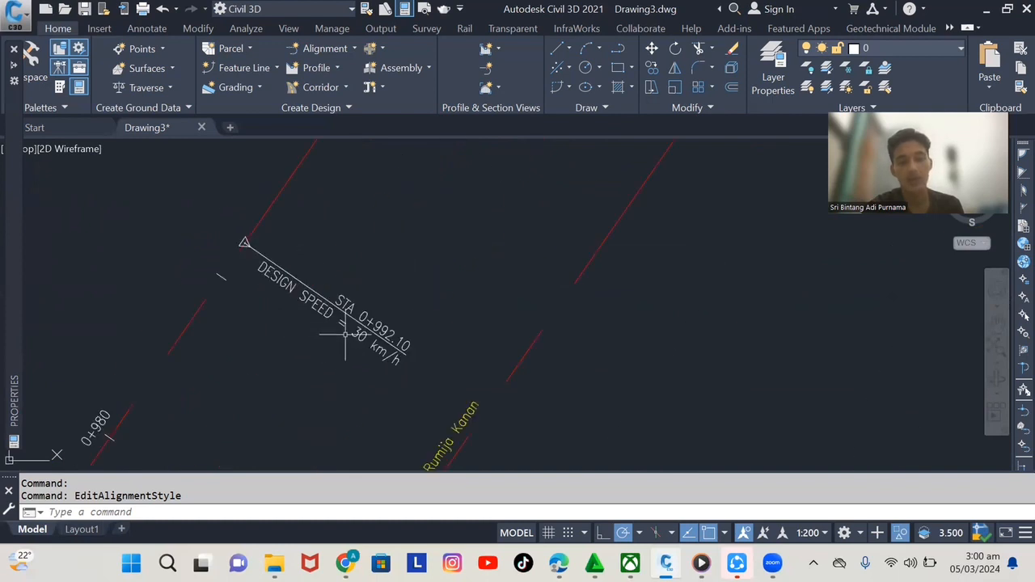
scroll(315, 354, down, 3)
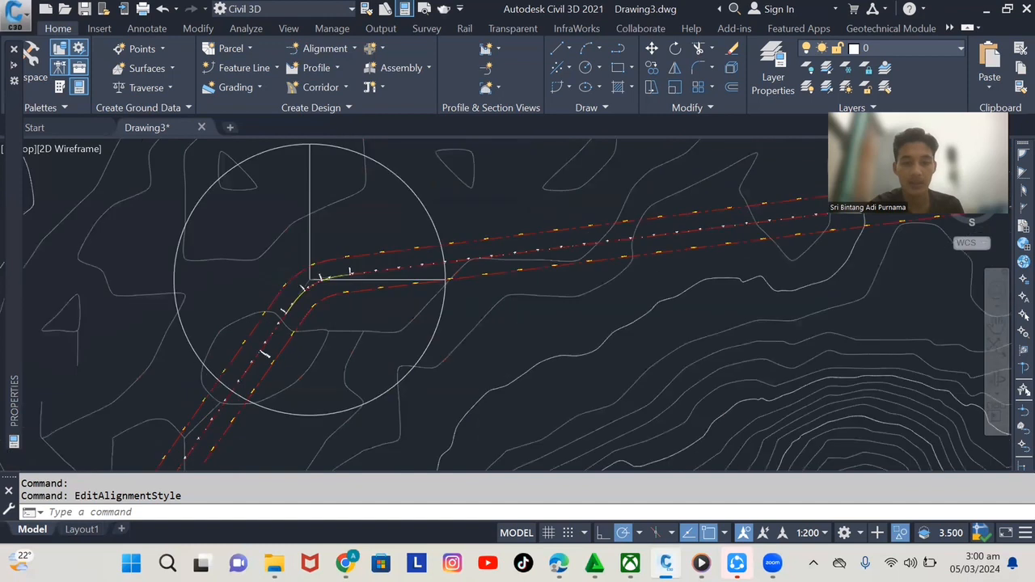
- Inspect the station and design speed label ahead of the road's second bend and the offset lines around that curve
scroll(267, 343, down, 4)
middle_drag(752, 197, 439, 204)
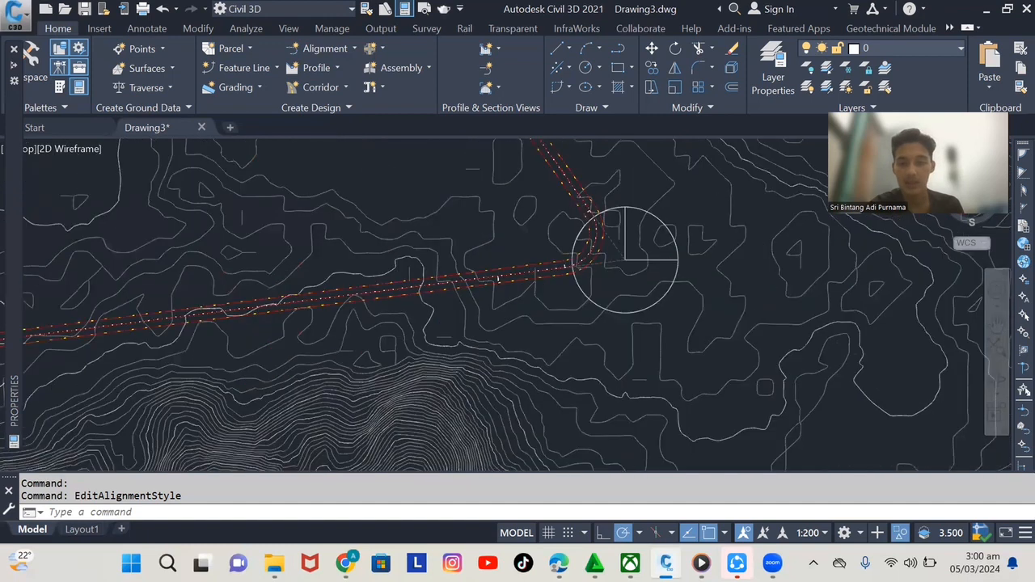
scroll(497, 279, up, 3)
scroll(363, 330, up, 3)
scroll(358, 340, up, 8)
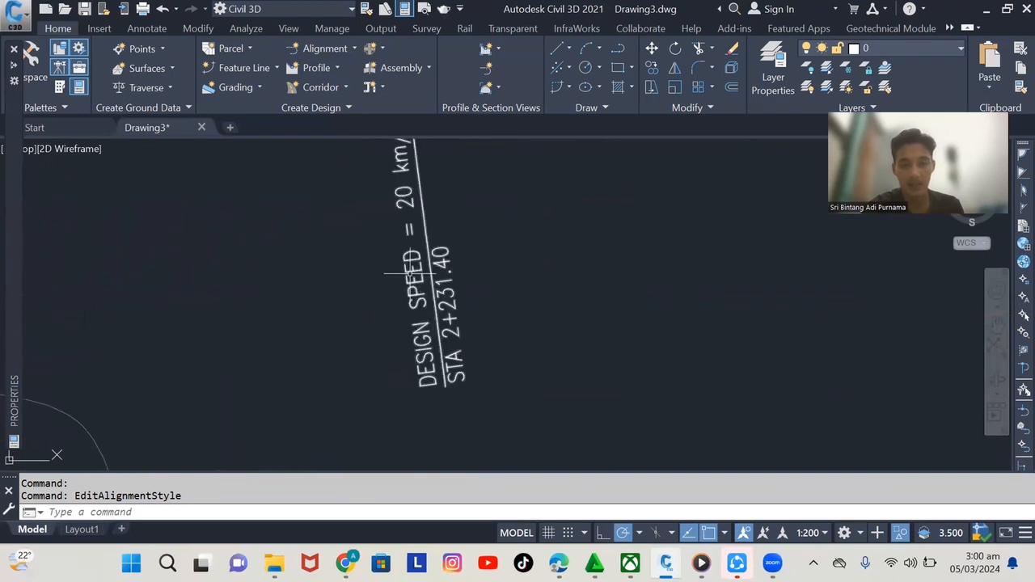
scroll(394, 338, down, 6)
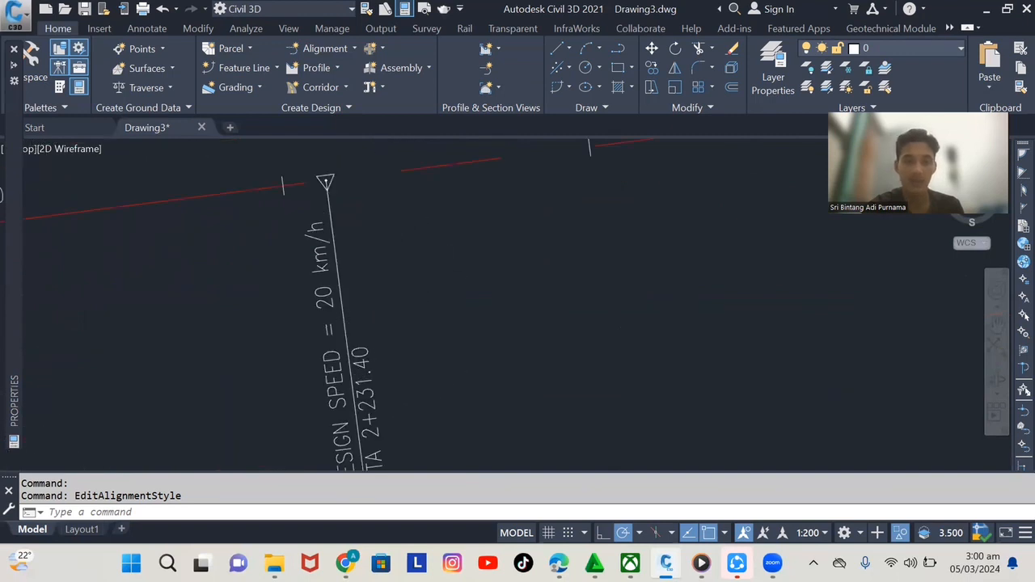
scroll(308, 353, up, 3)
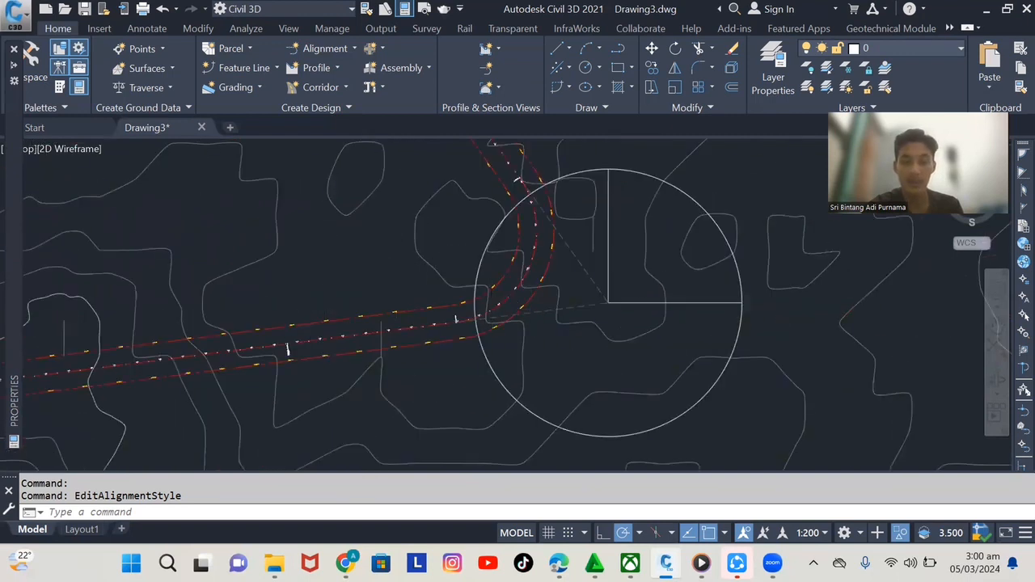
- Check the end point label and offset lines at the road's far end, and review the overall route back to its start
scroll(484, 299, down, 2)
scroll(534, 300, down, 3)
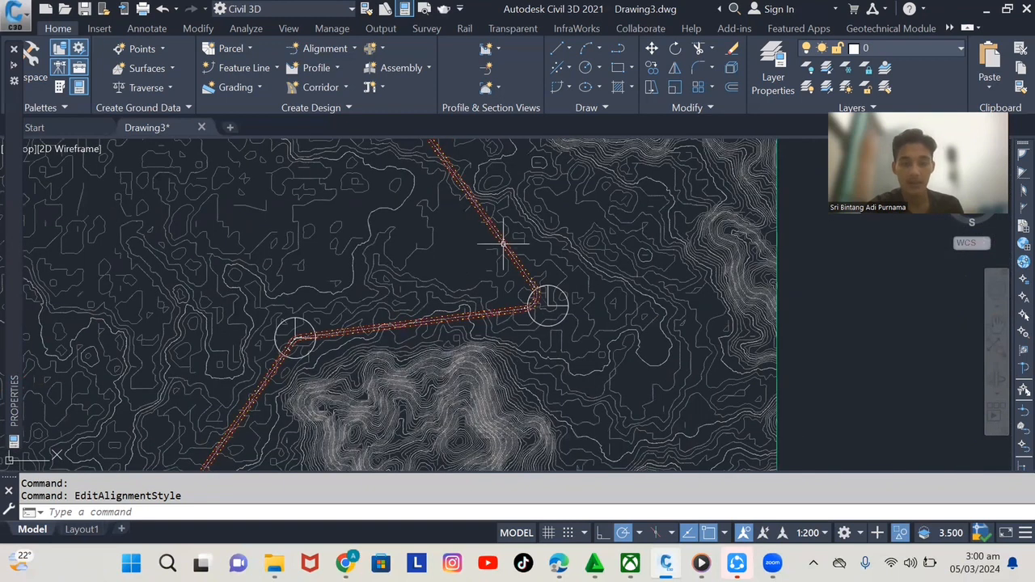
middle_drag(503, 243, 576, 375)
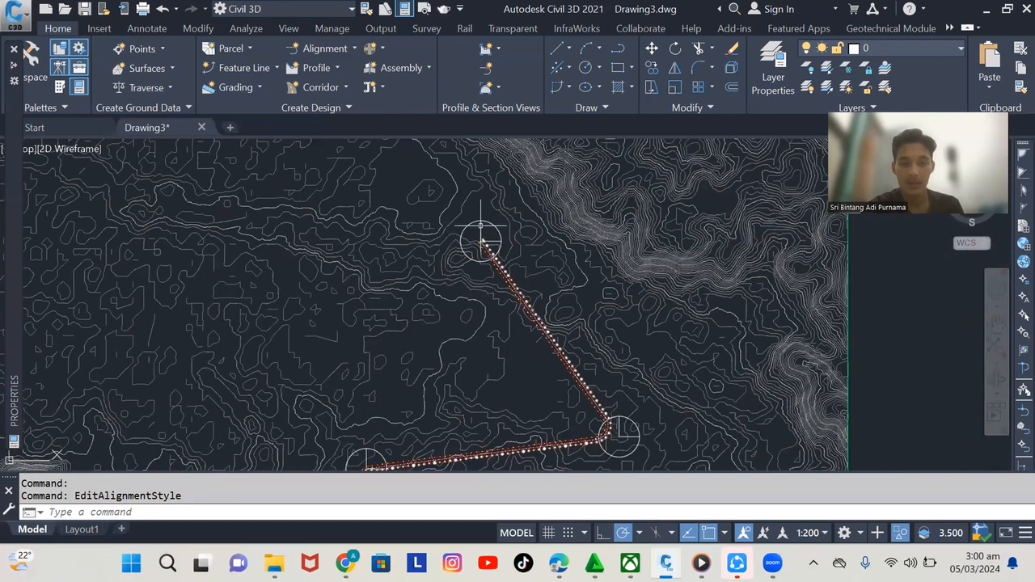
scroll(482, 235, up, 6)
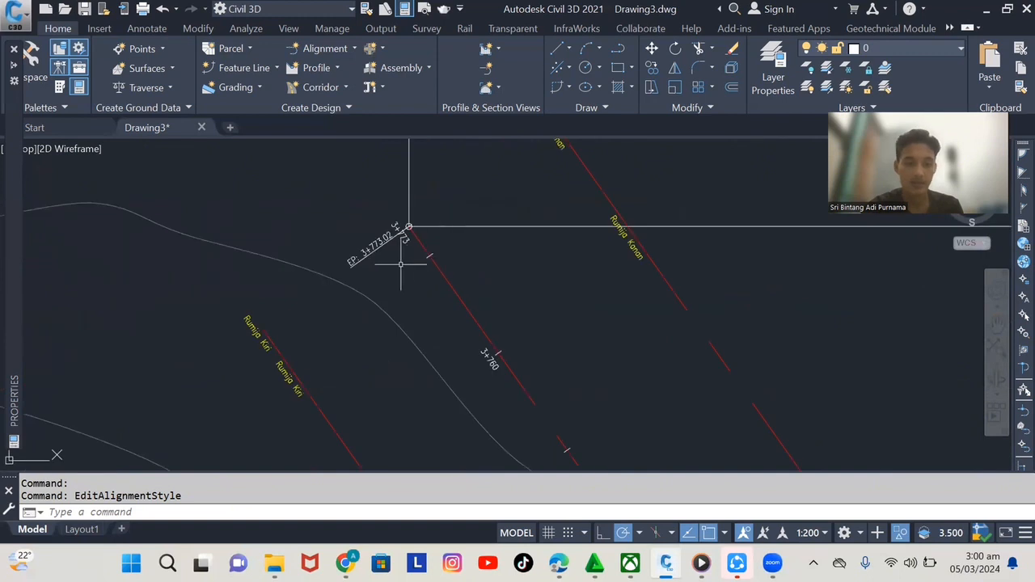
scroll(411, 225, down, 5)
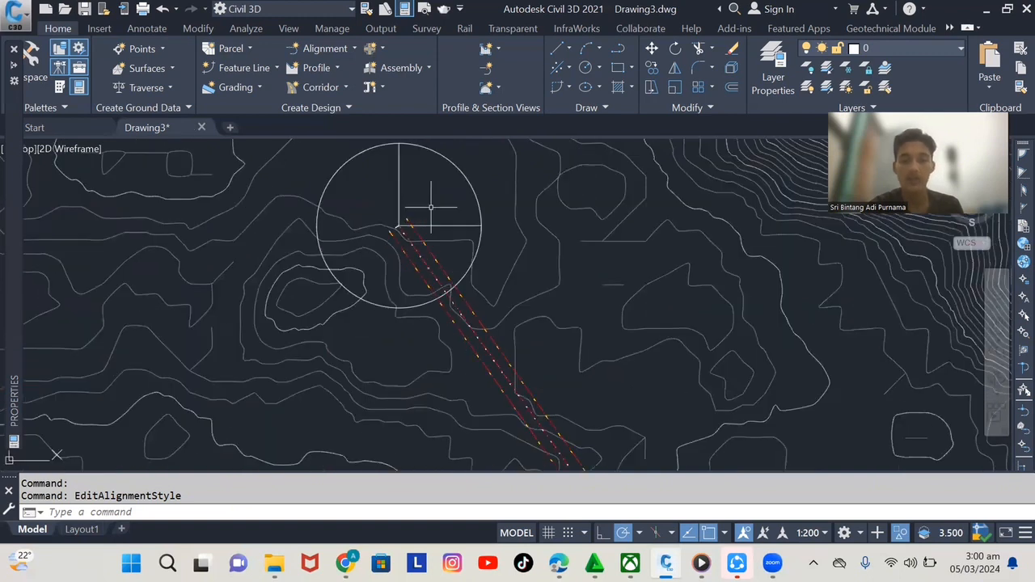
scroll(431, 207, down, 4)
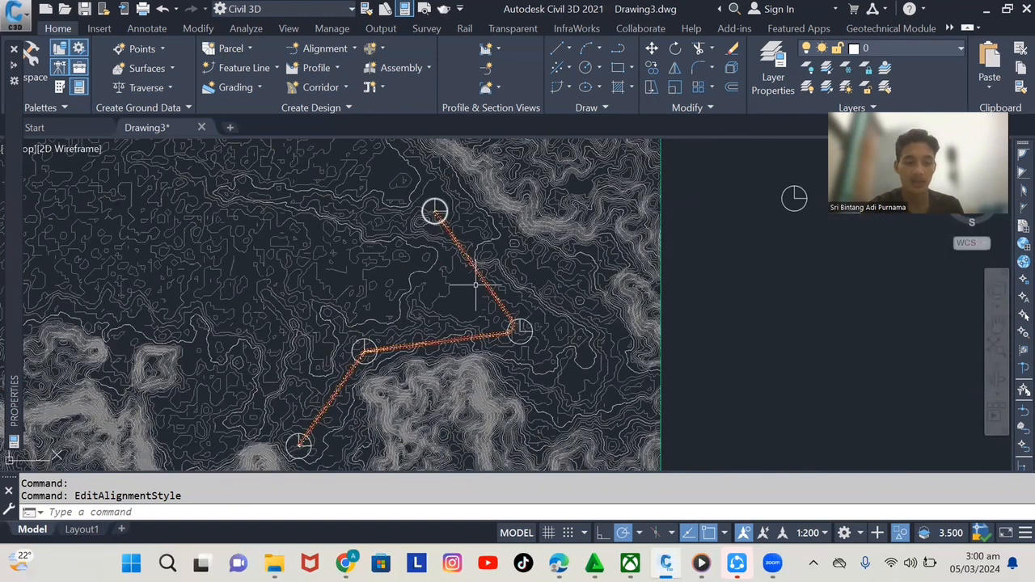
scroll(322, 447, up, 4)
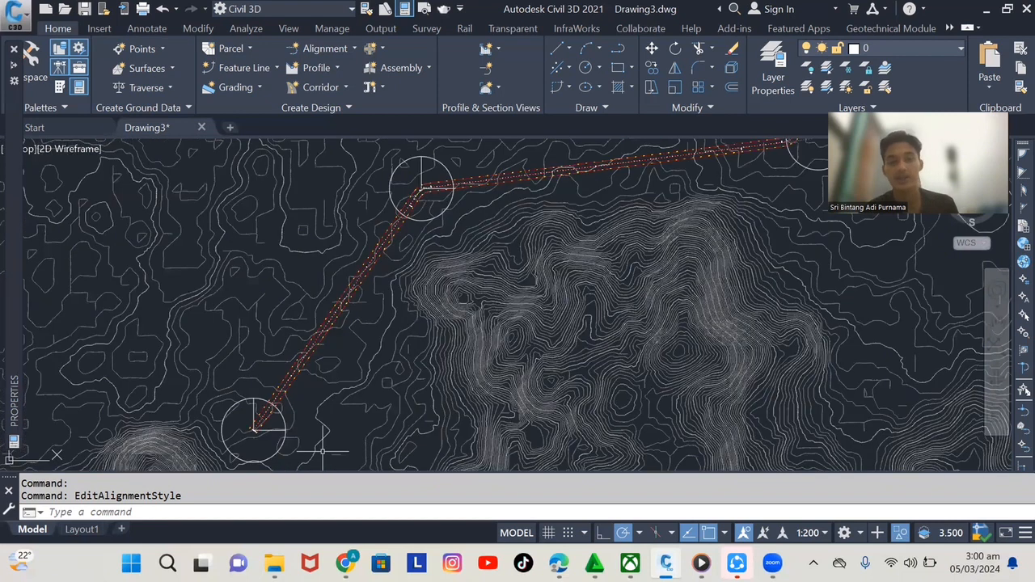